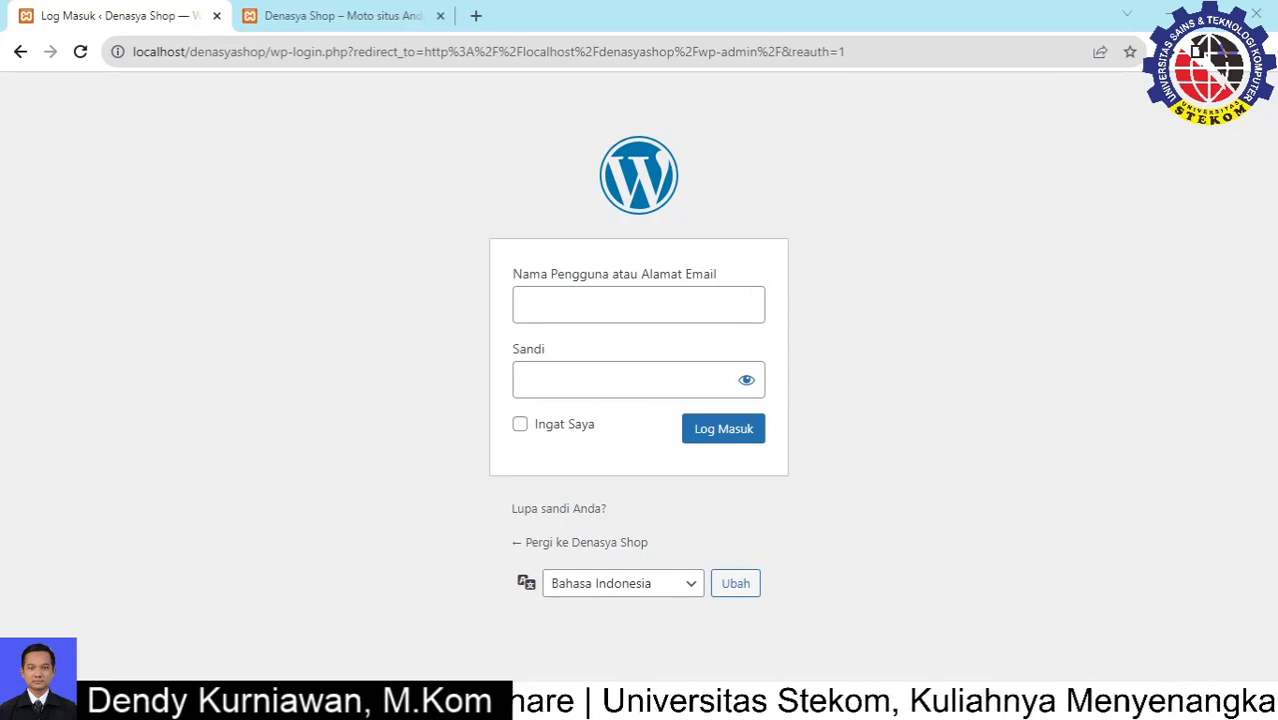
View the Denasya Shop site's front page in the browser
click(330, 15)
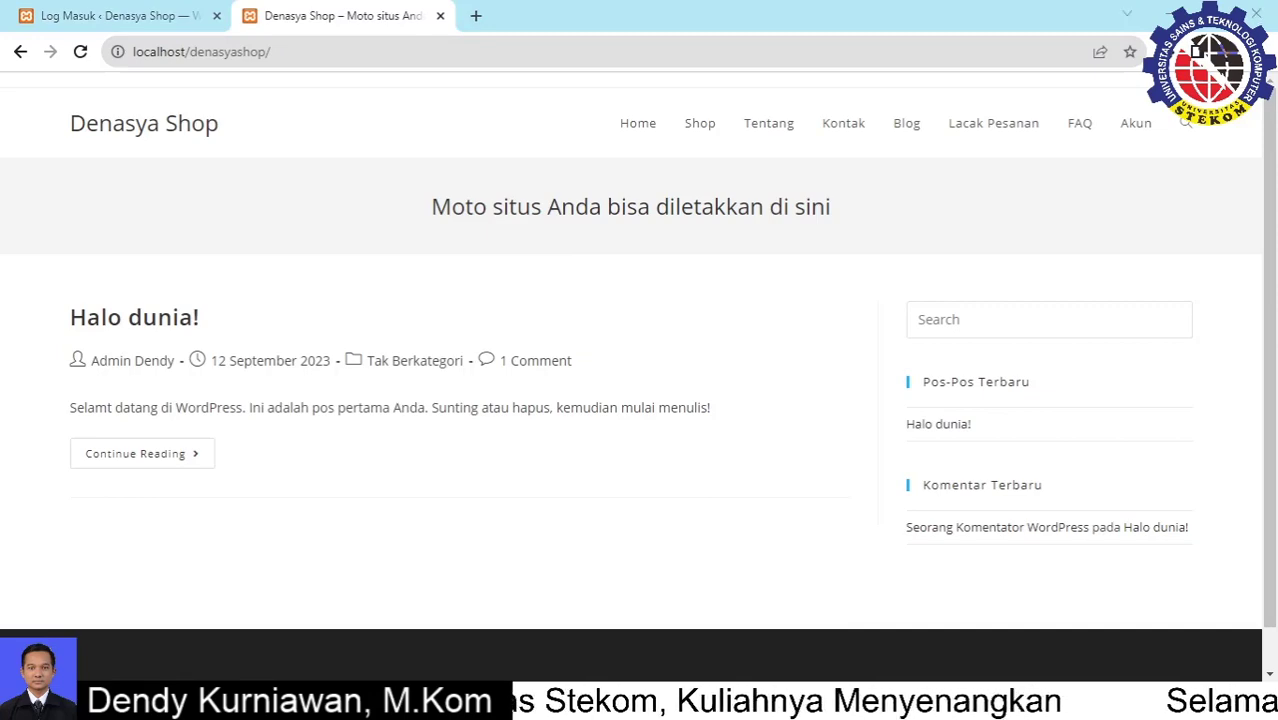
key(super+e)
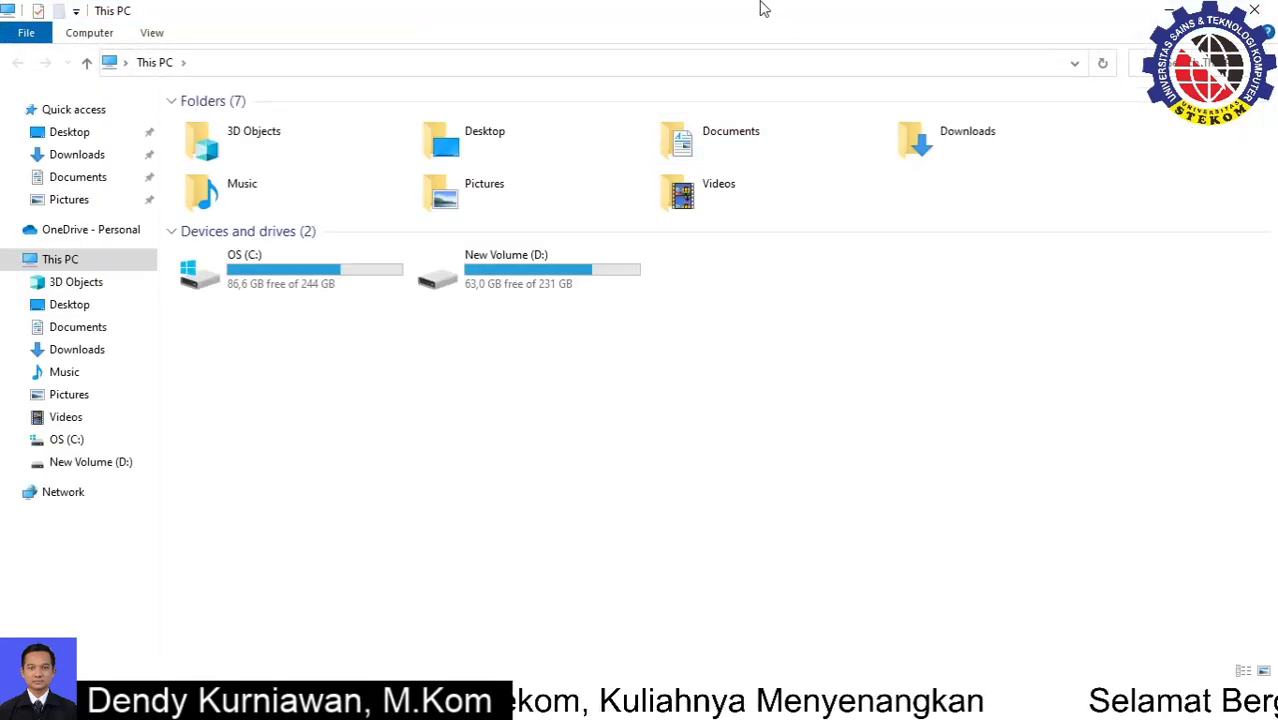
drag(762, 9, 1277, 235)
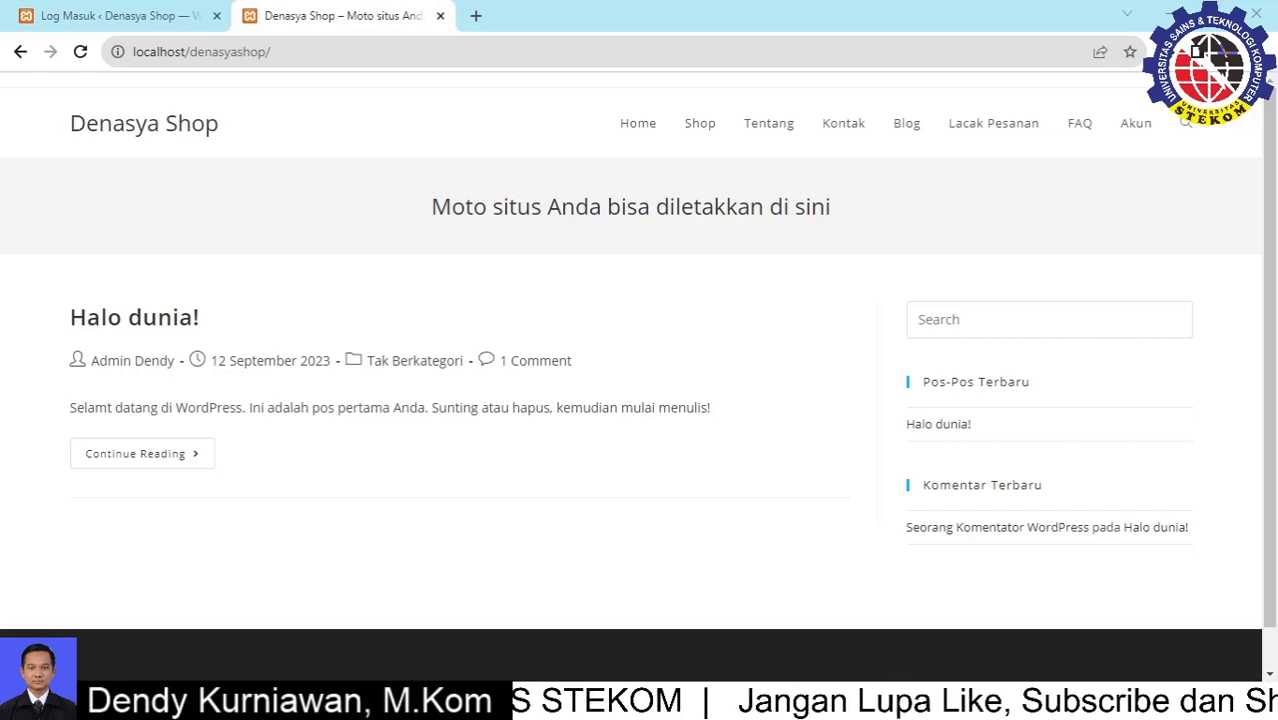
scroll(414, 271, down, 1)
scroll(636, 228, up, 1)
Return to the WordPress login page and fill in the saved administrator username for the Denasya site
click(113, 15)
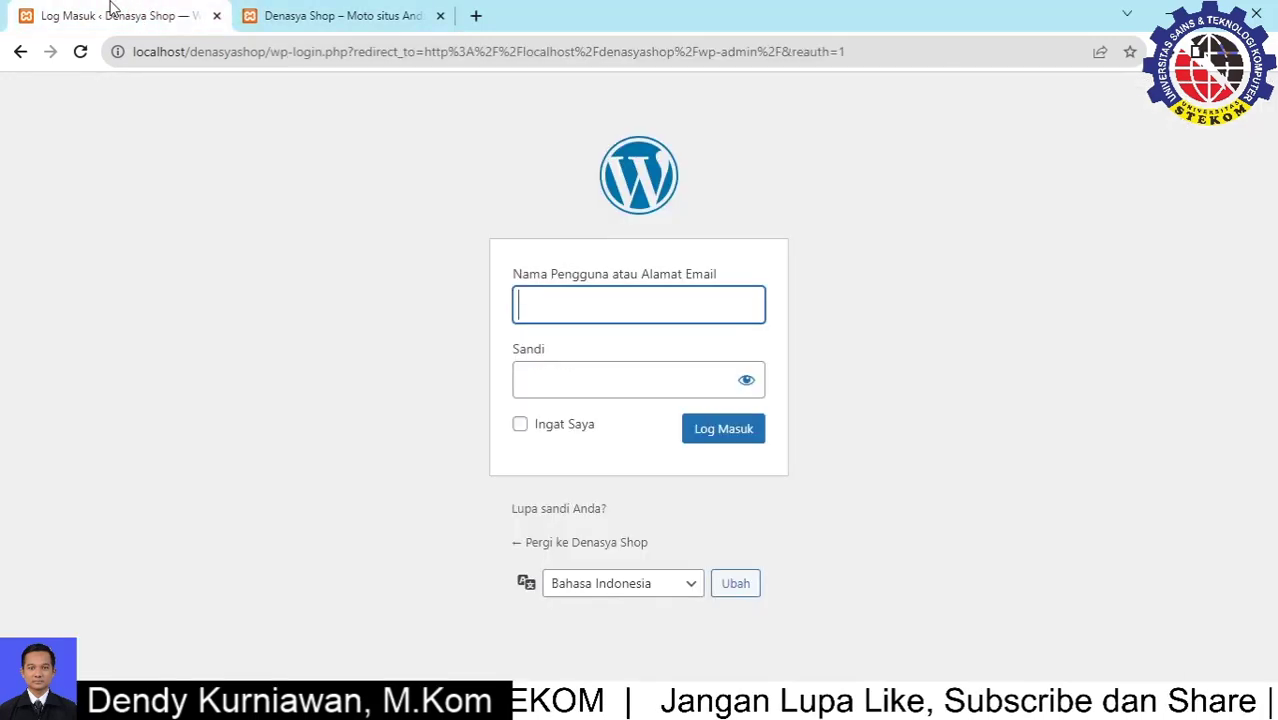
click(563, 304)
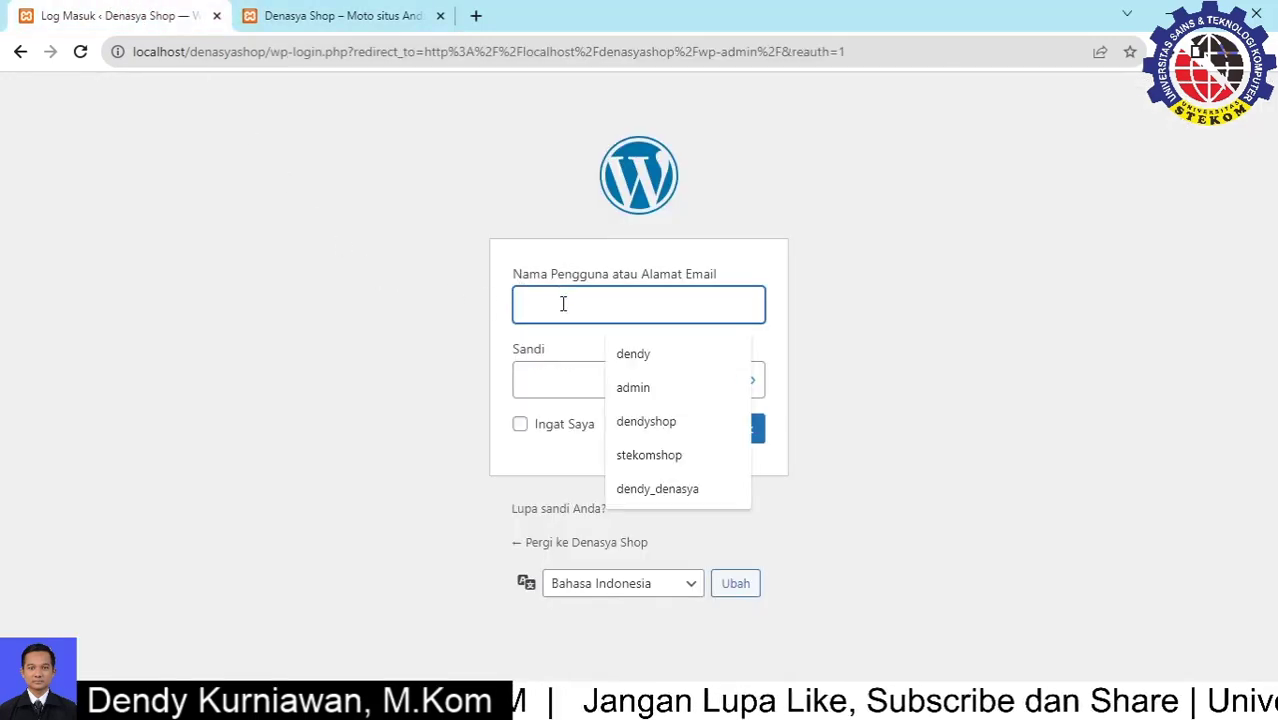
click(902, 275)
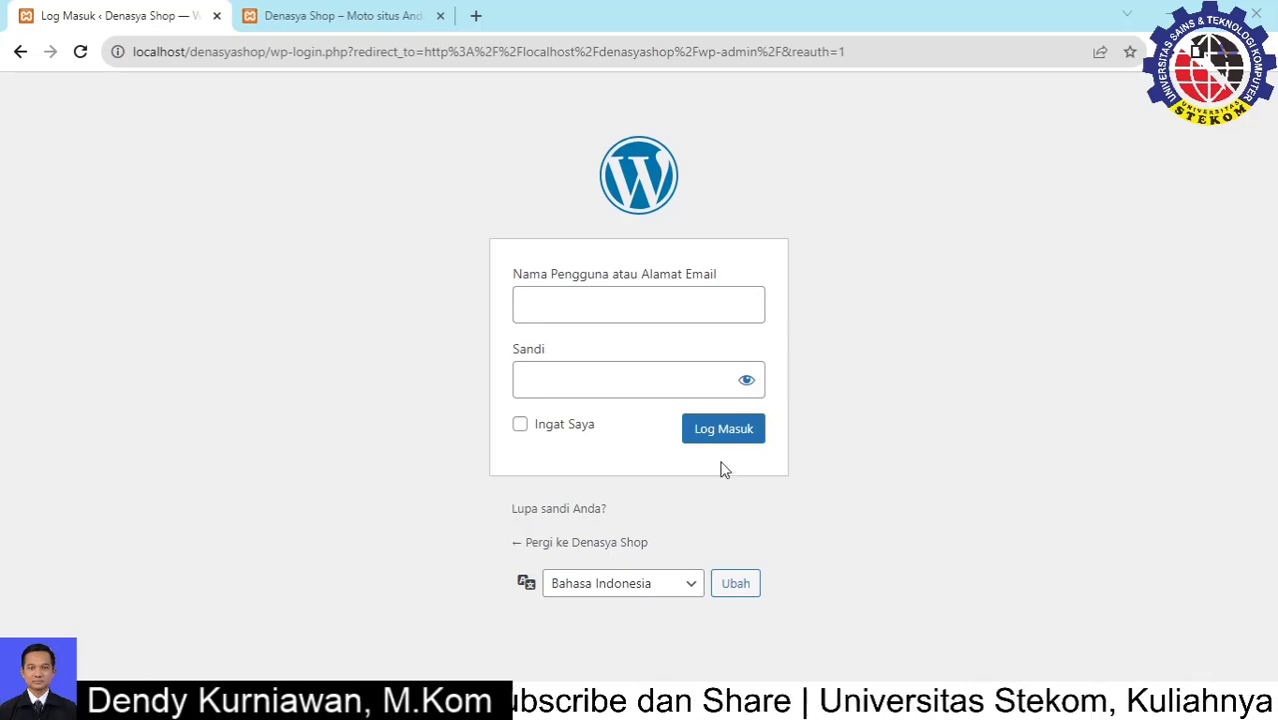
click(629, 308)
click(579, 372)
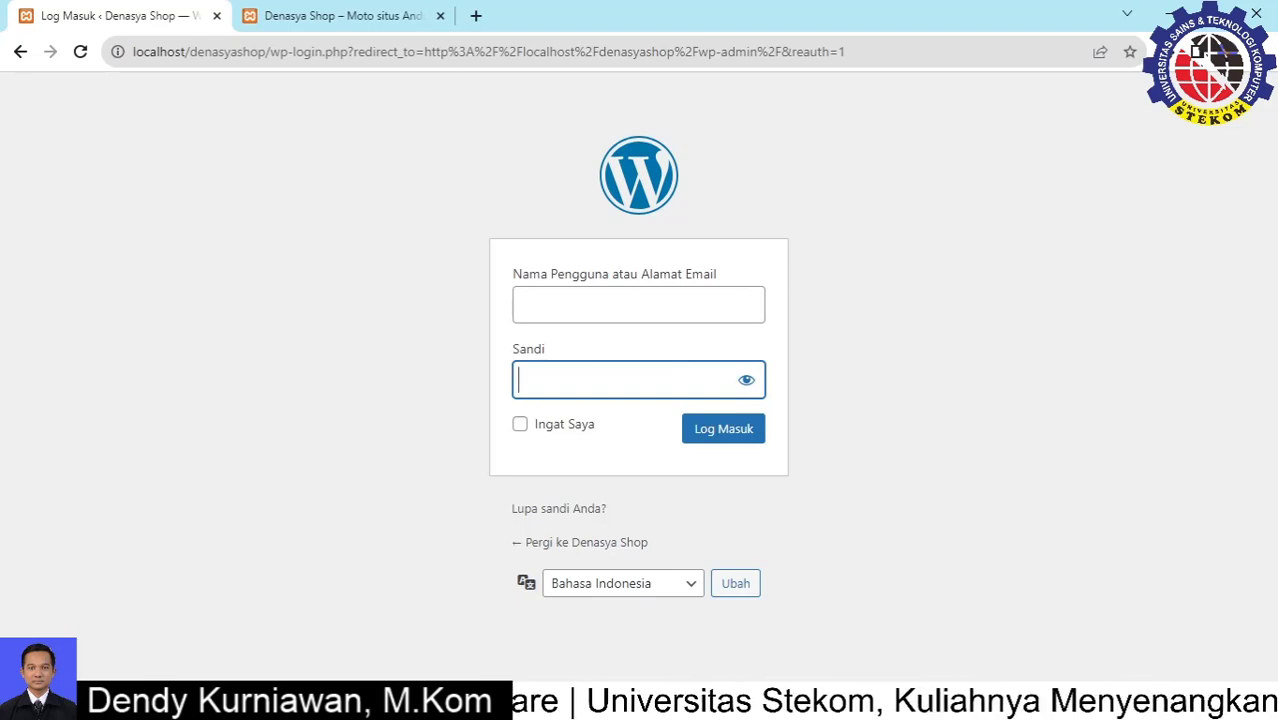
click(566, 301)
click(657, 488)
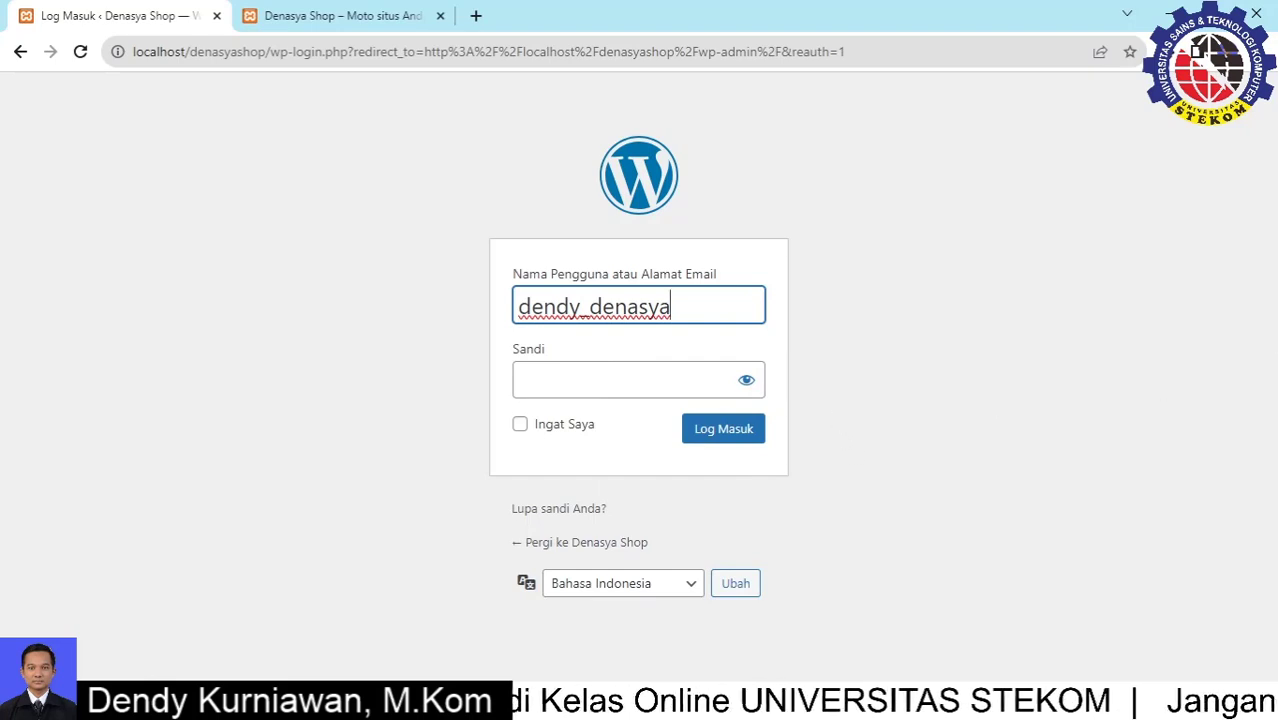
Paste the account password, enable Ingat Saya, and log in to the WordPress dashboard
key(alt+Tab)
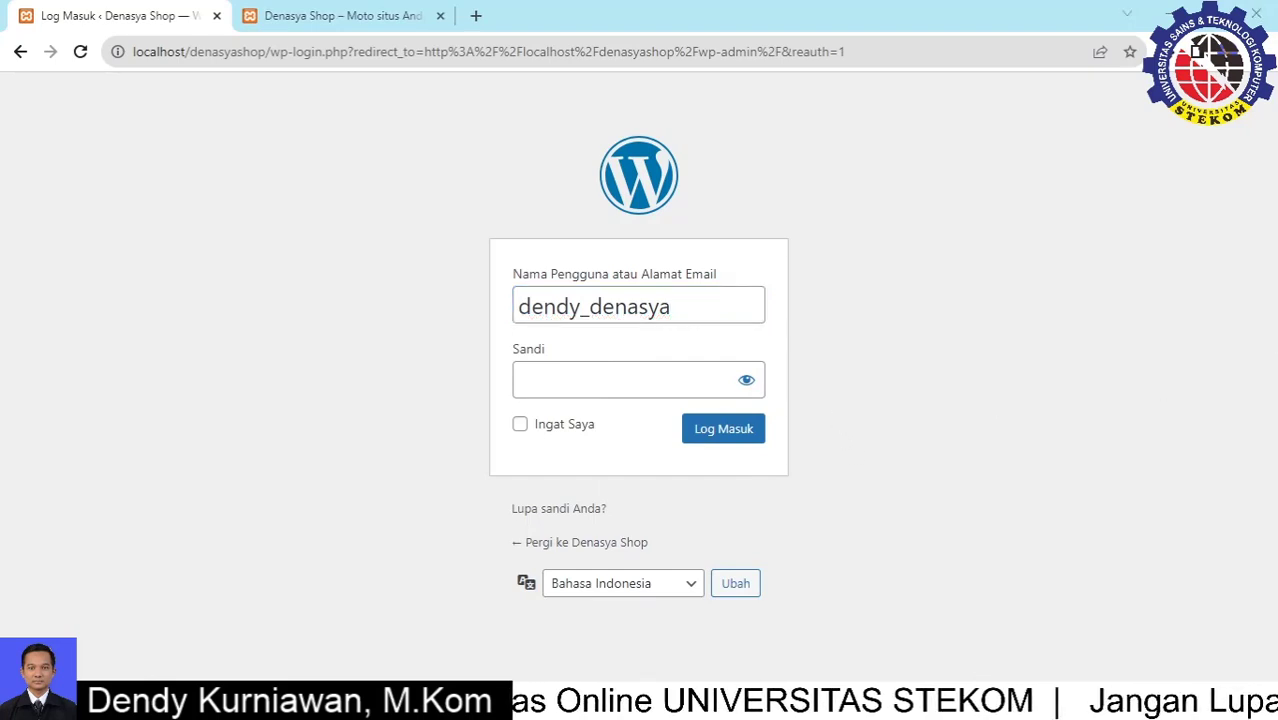
click(579, 370)
key(ctrl+v)
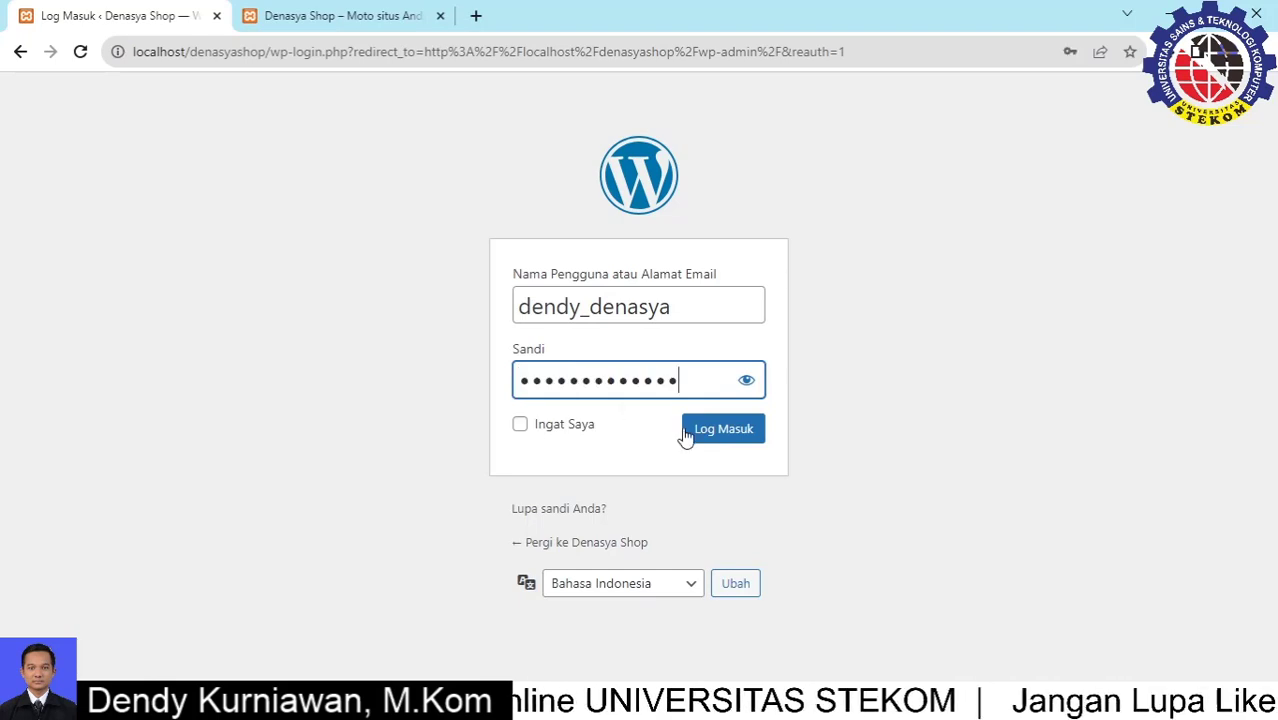
click(520, 425)
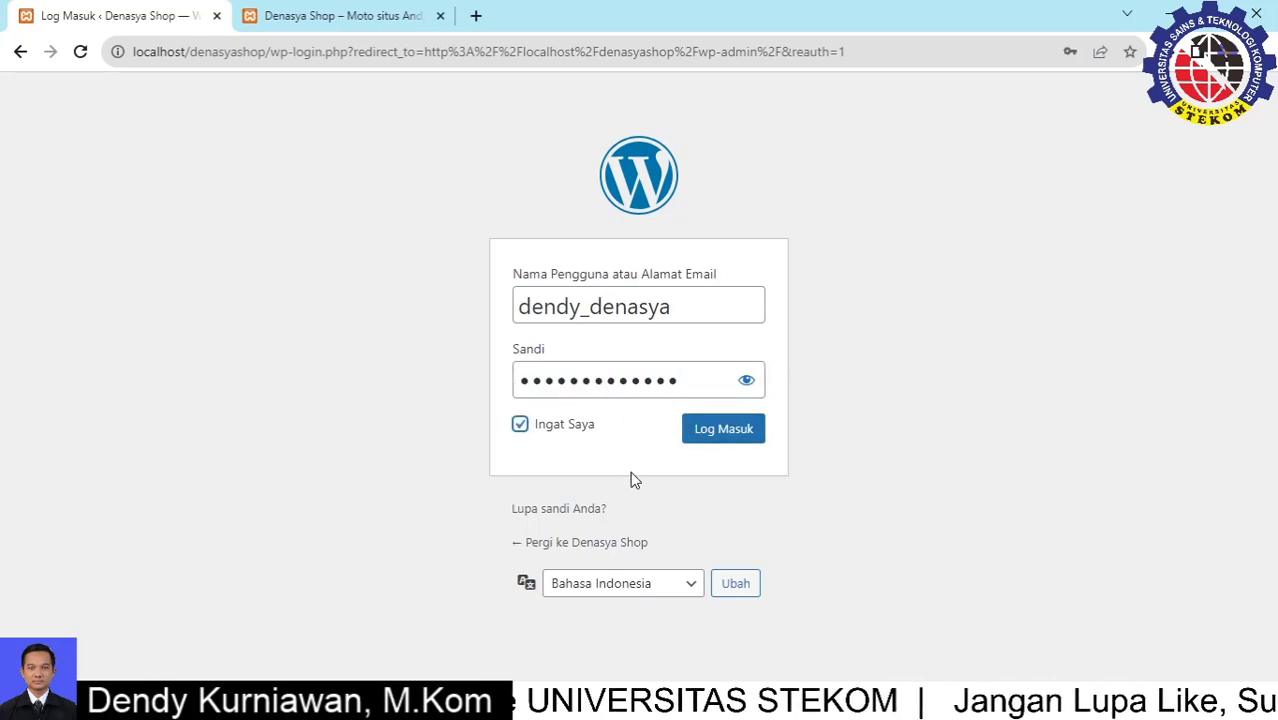
click(735, 437)
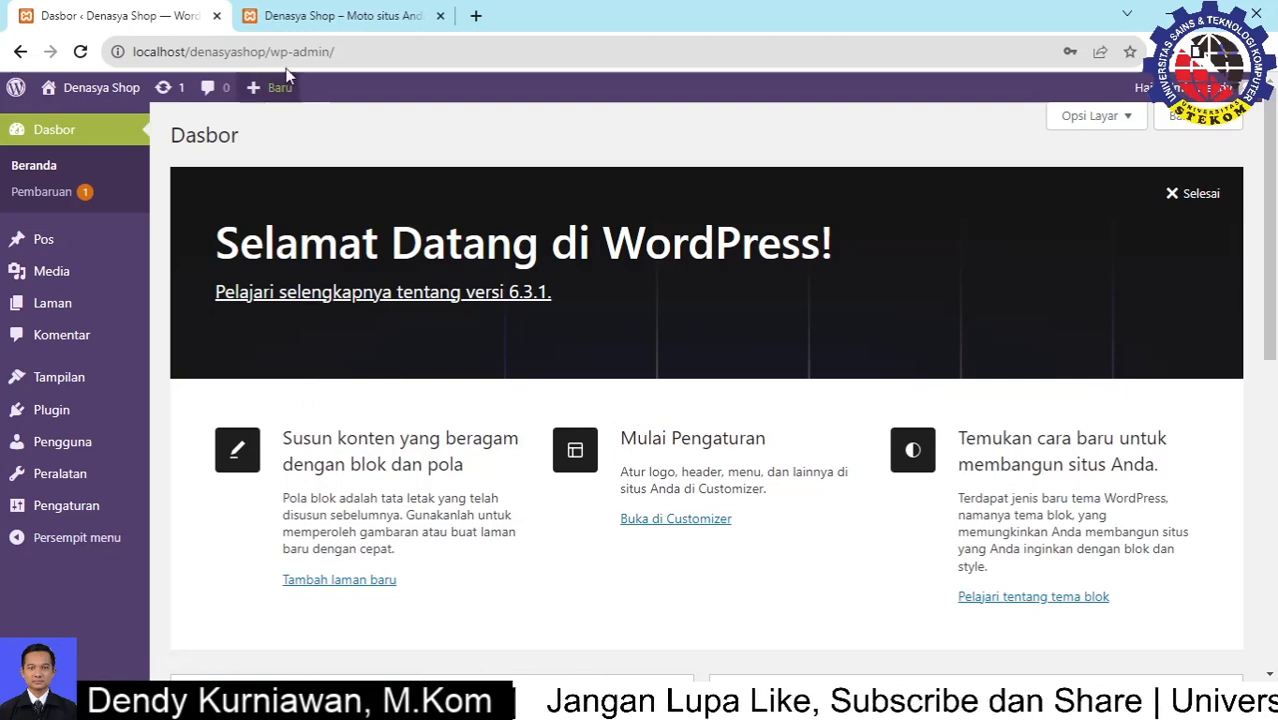
Check the shop's front page again and open the Pembaruan page of the WordPress dashboard
click(295, 28)
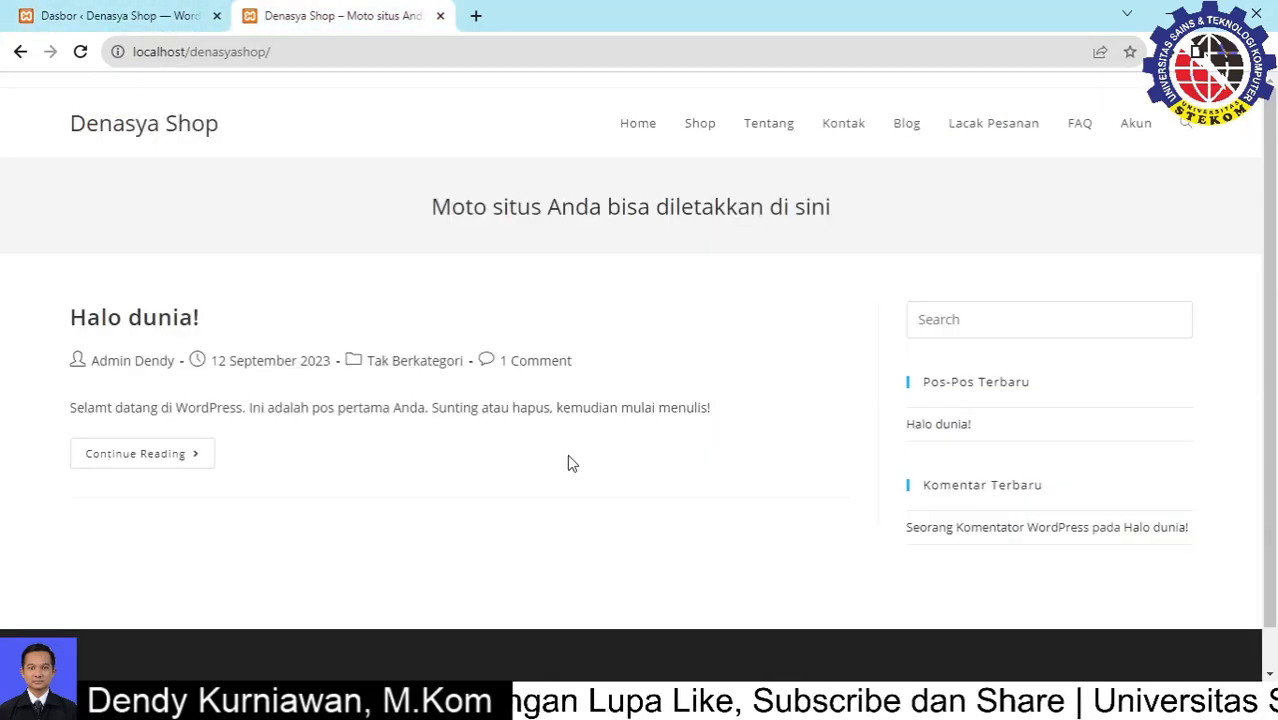
click(113, 17)
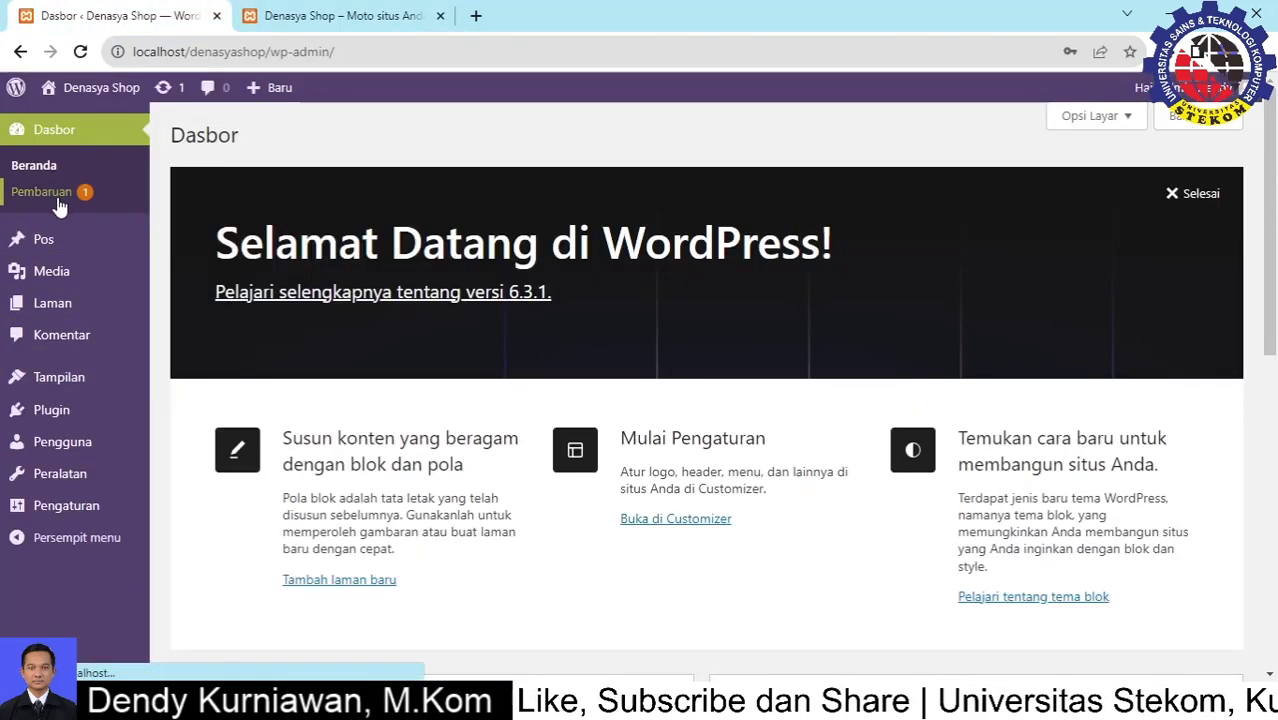
click(59, 200)
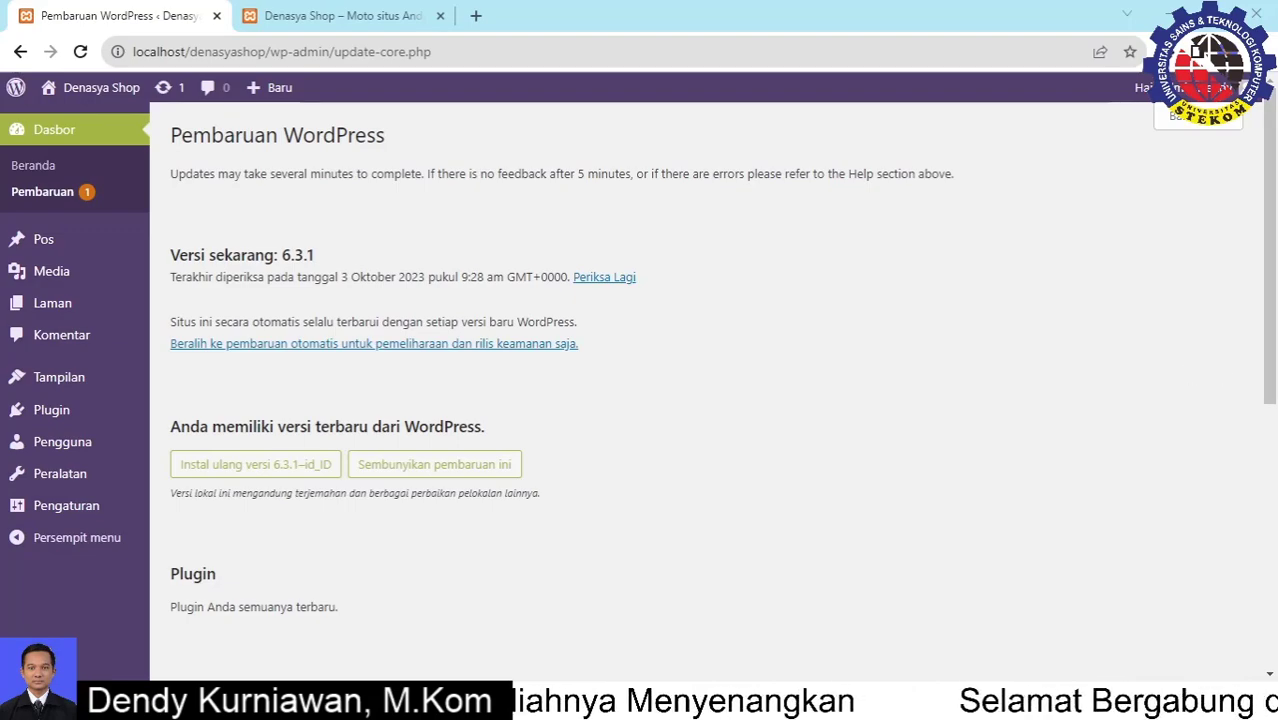
Switch to the course PDF in Acrobat and read the Pertemuan 3 introduction and the plugin definition sections on page 35
key(alt+Tab)
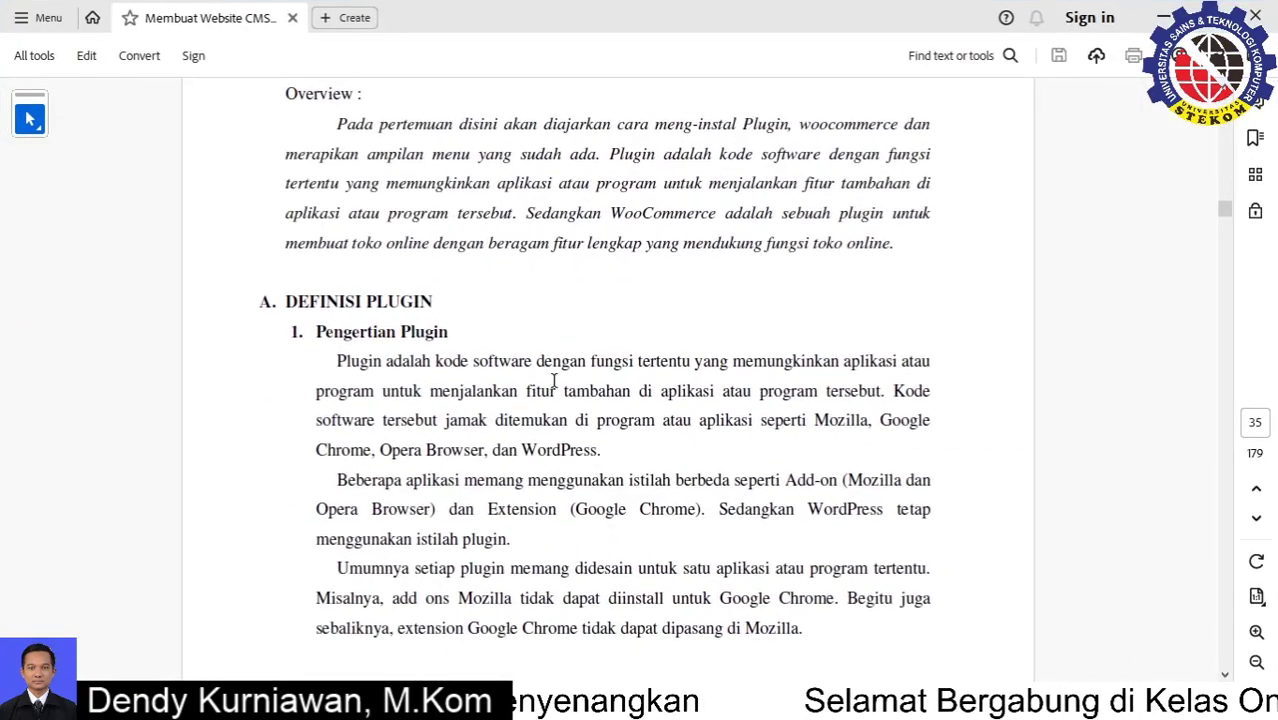
scroll(553, 382, up, 5)
drag(557, 175, 596, 237)
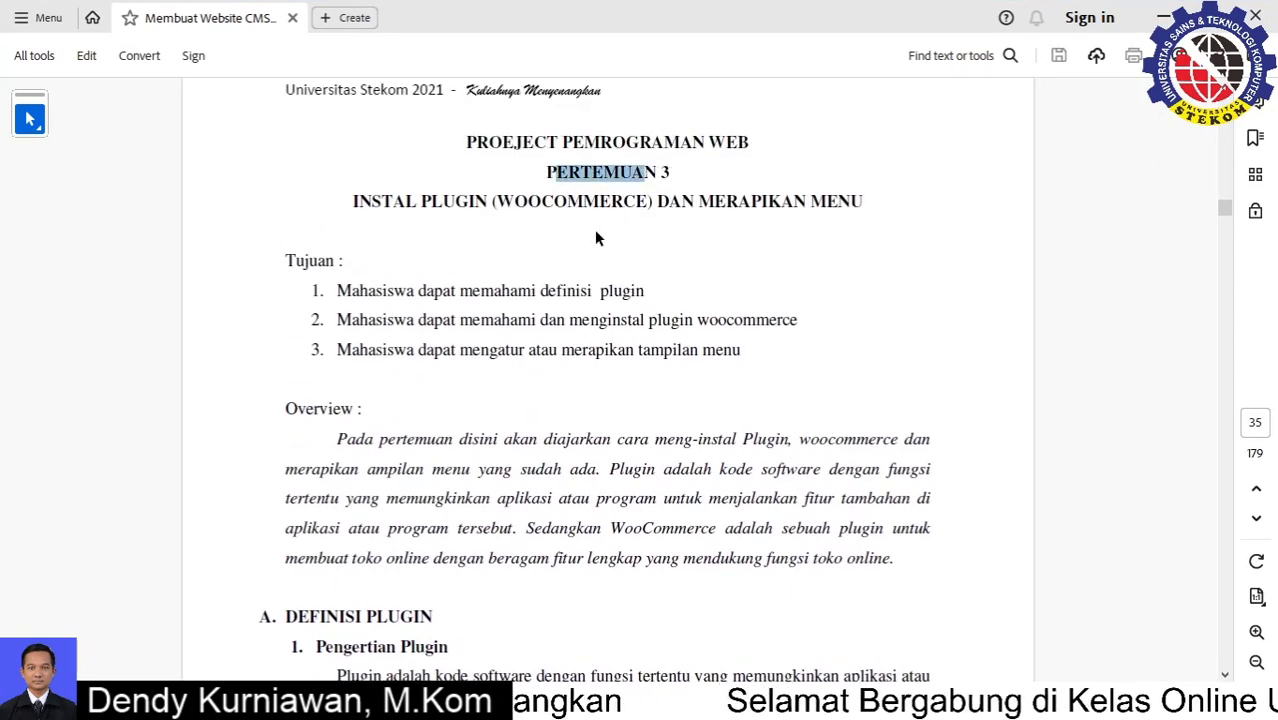
scroll(485, 391, down, 5)
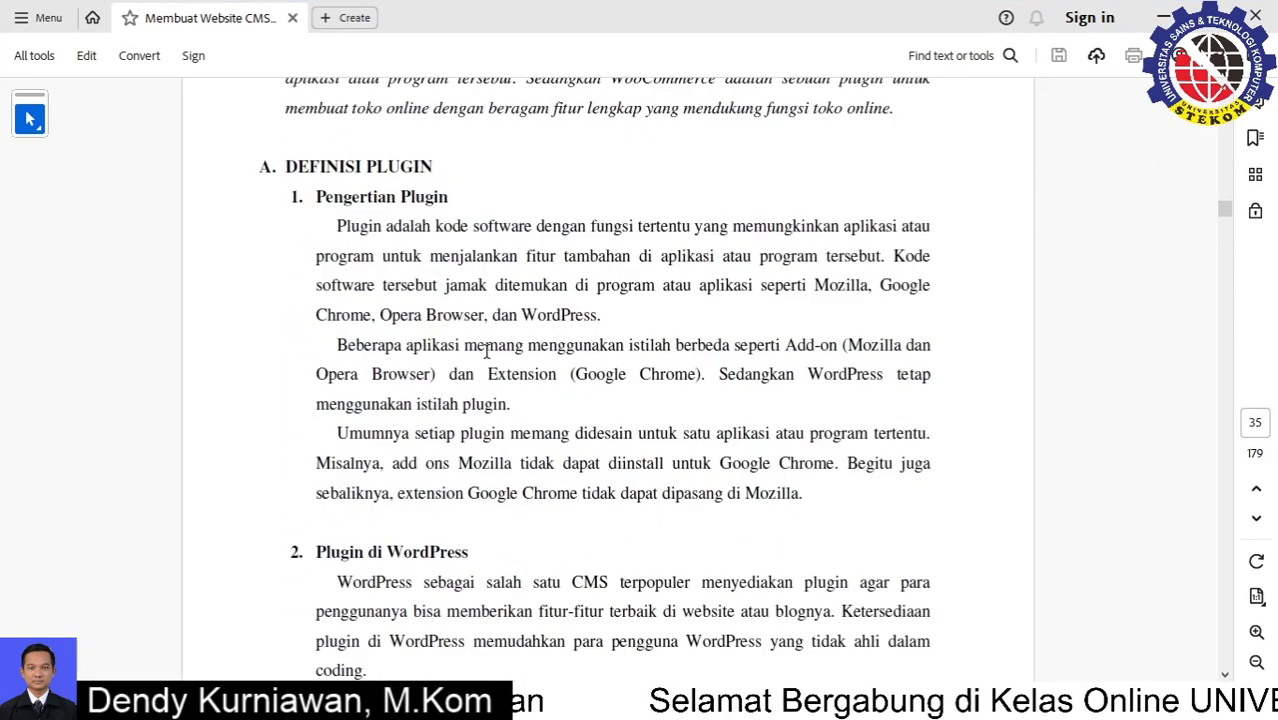
ctrl+scroll(496, 251, up, 1)
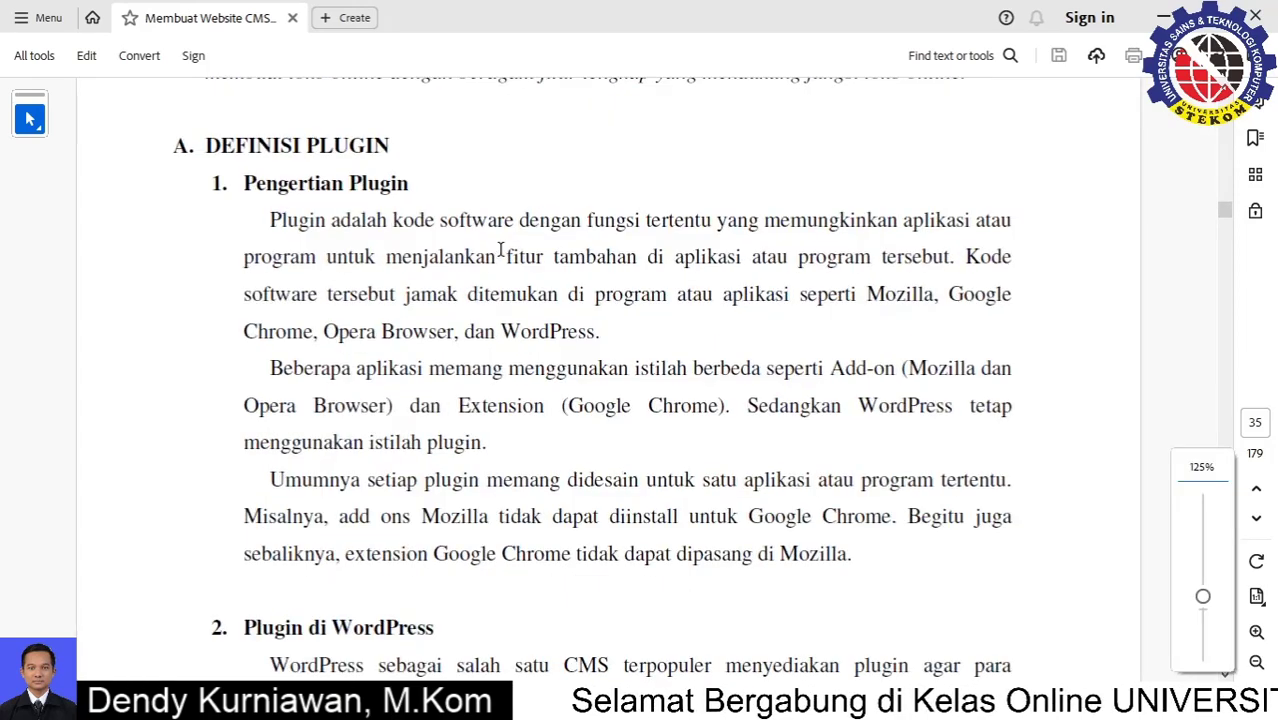
drag(514, 220, 578, 222)
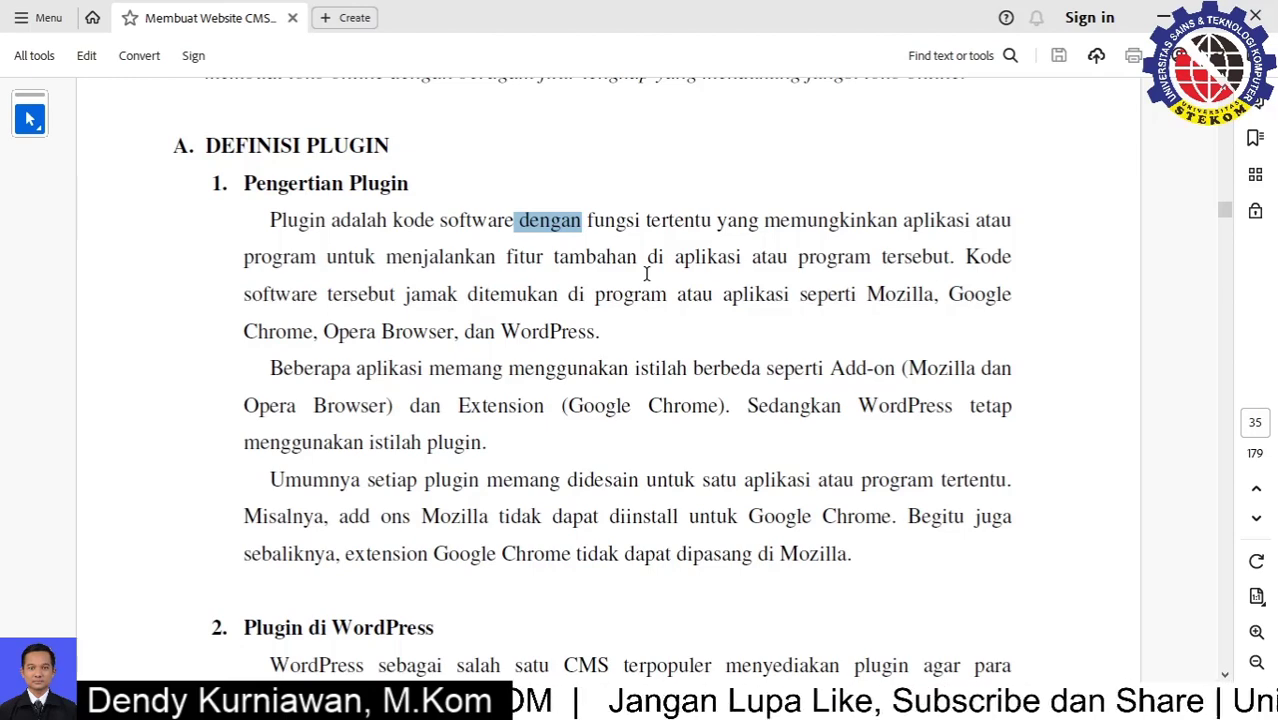
scroll(548, 350, down, 3)
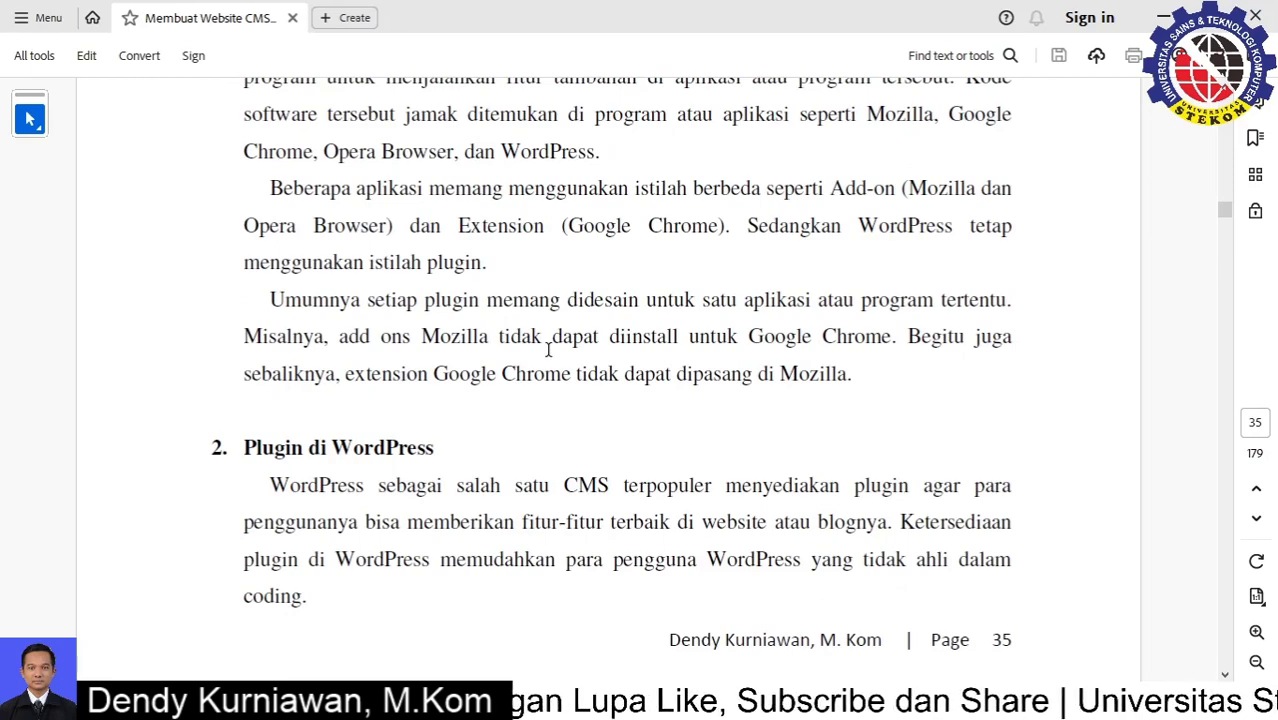
scroll(548, 350, down, 3)
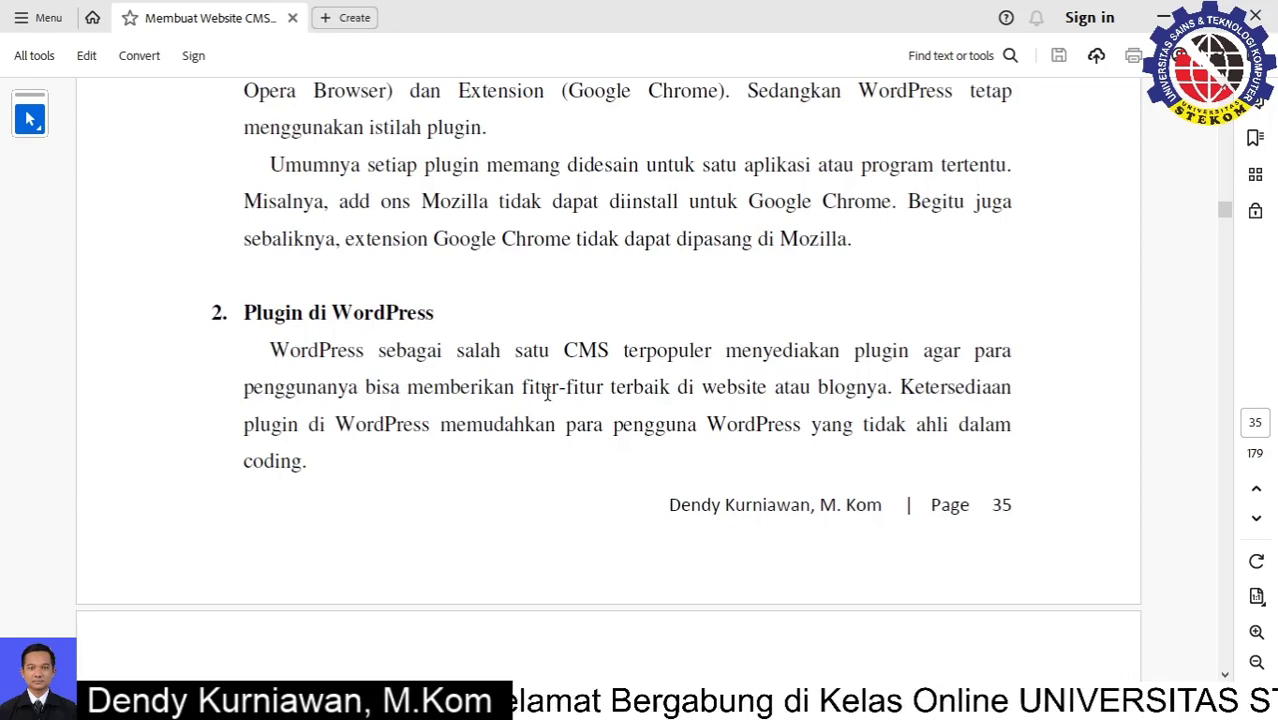
Read the SEO, Keamanan and Backup plugin categories on page 36, highlighting each heading
scroll(547, 393, down, 10)
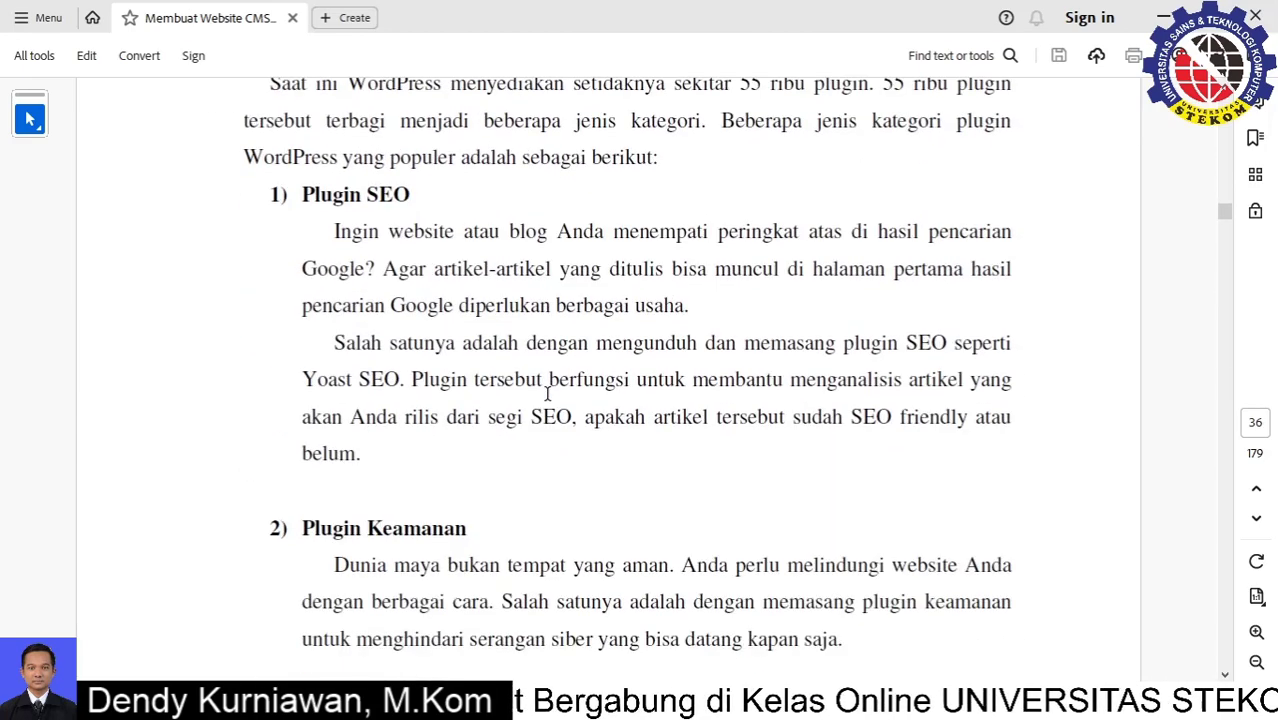
drag(318, 197, 391, 204)
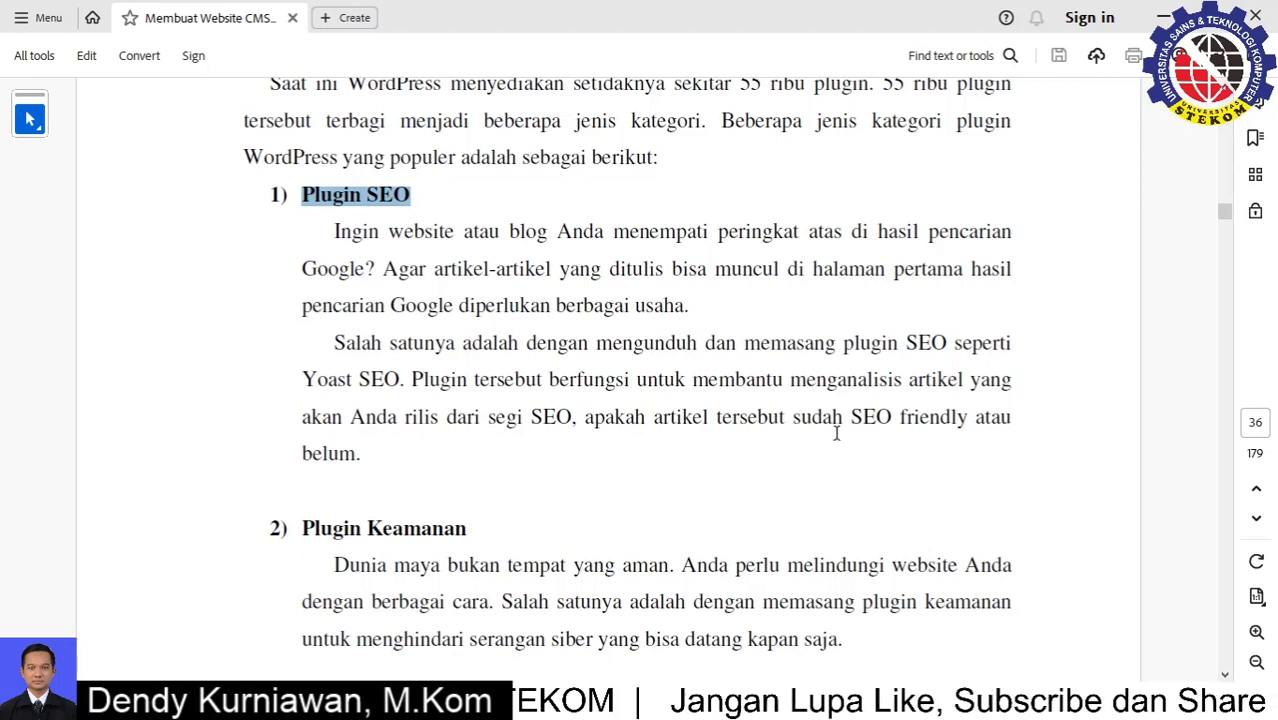
scroll(816, 414, down, 3)
drag(302, 393, 465, 395)
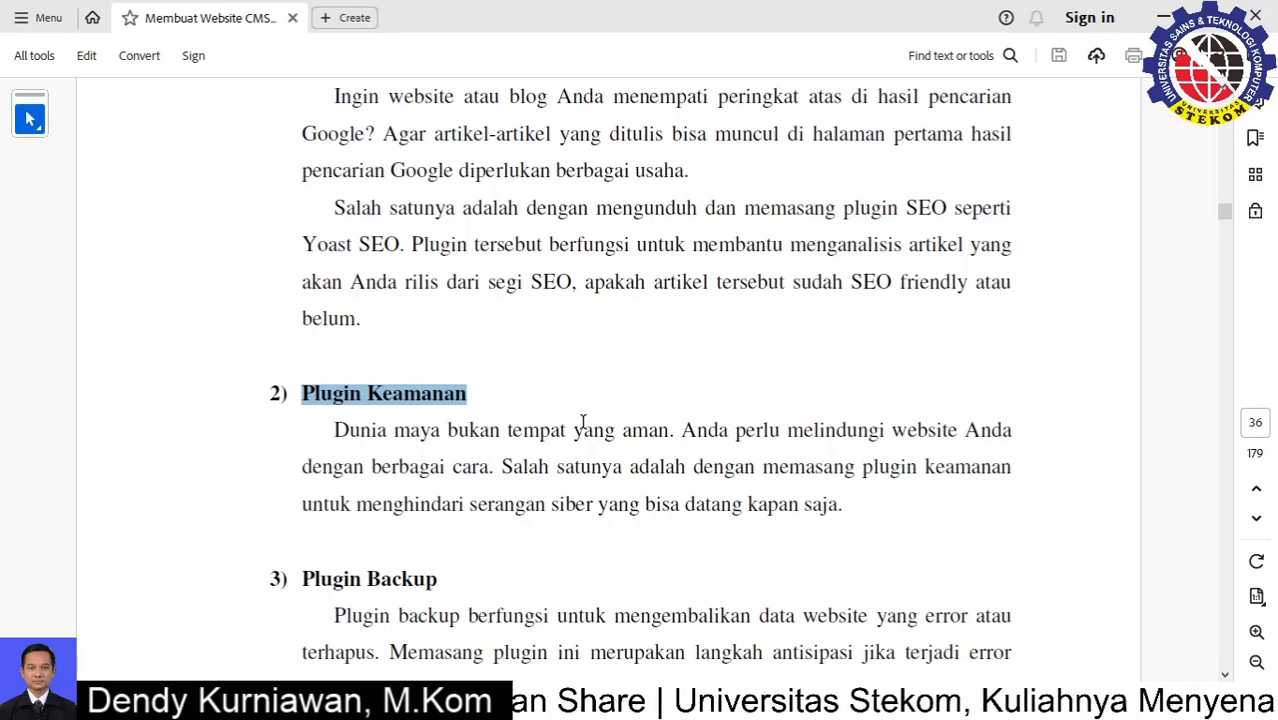
scroll(583, 421, down, 4)
triple_click(350, 394)
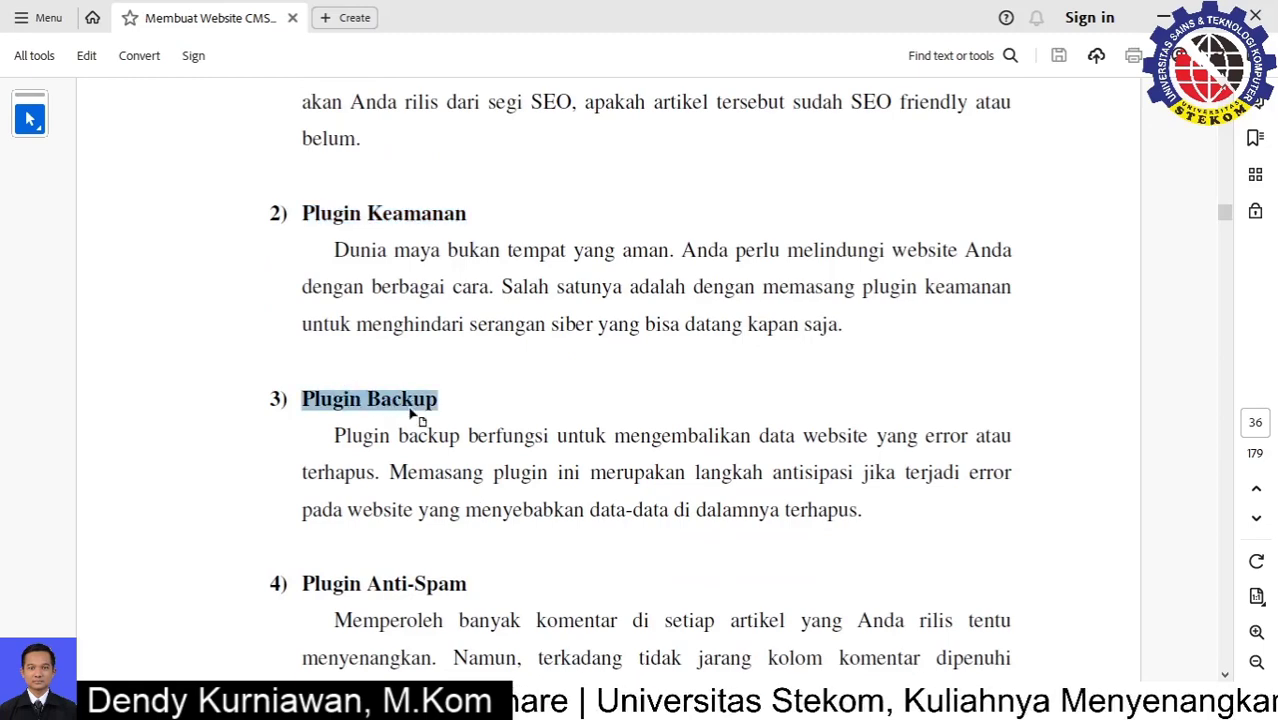
click(524, 438)
scroll(523, 437, down, 2)
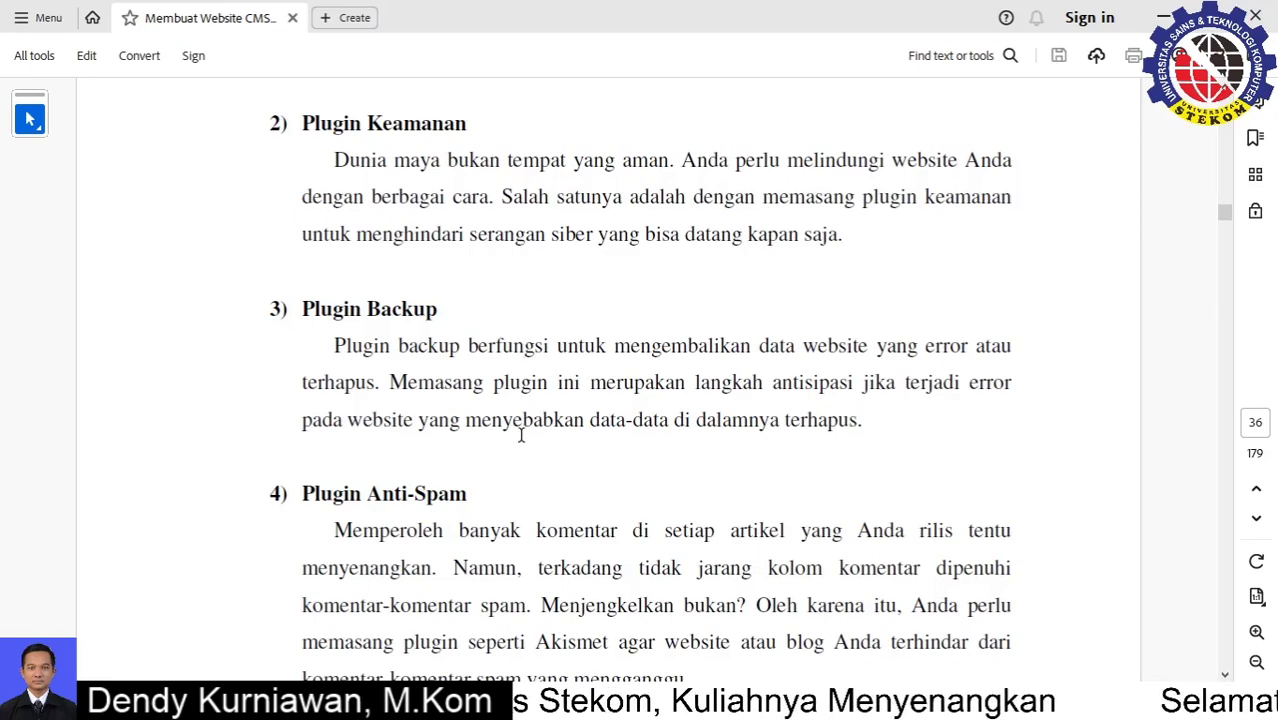
Read the Anti-Spam, Kecepatan Website and Social Media plugin categories, highlighting their headings
scroll(496, 445, down, 3)
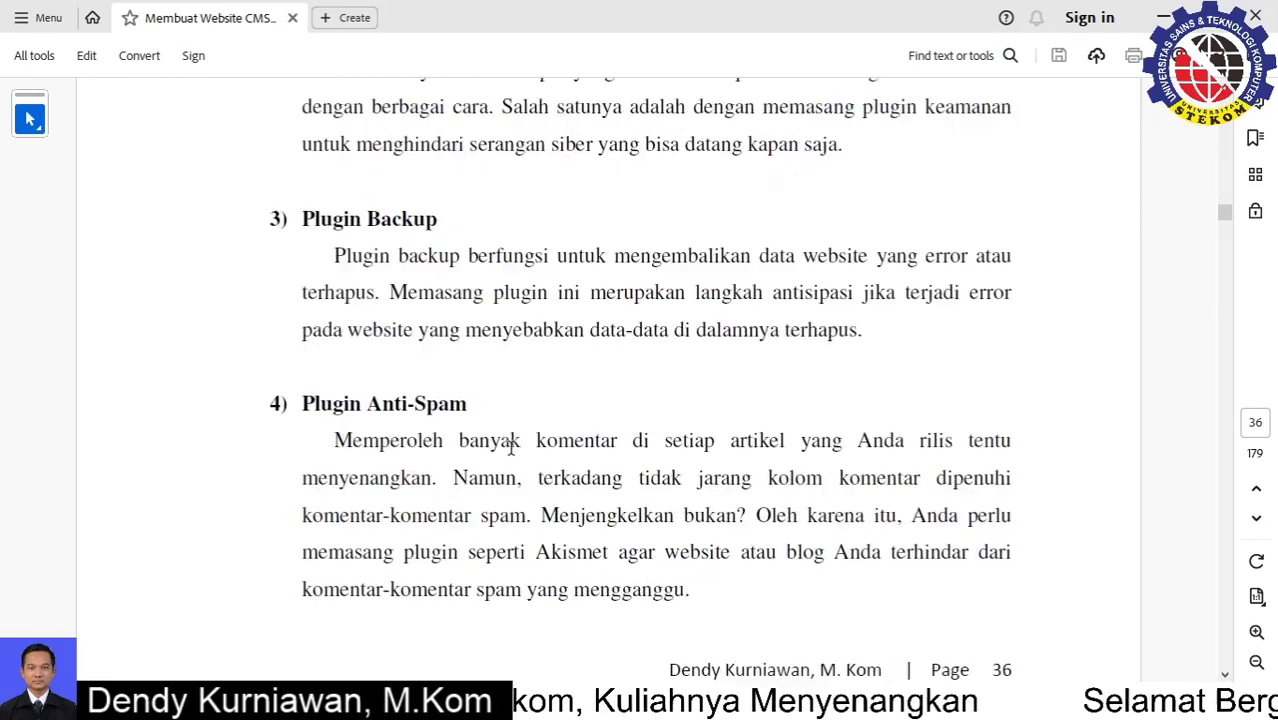
drag(354, 346, 431, 378)
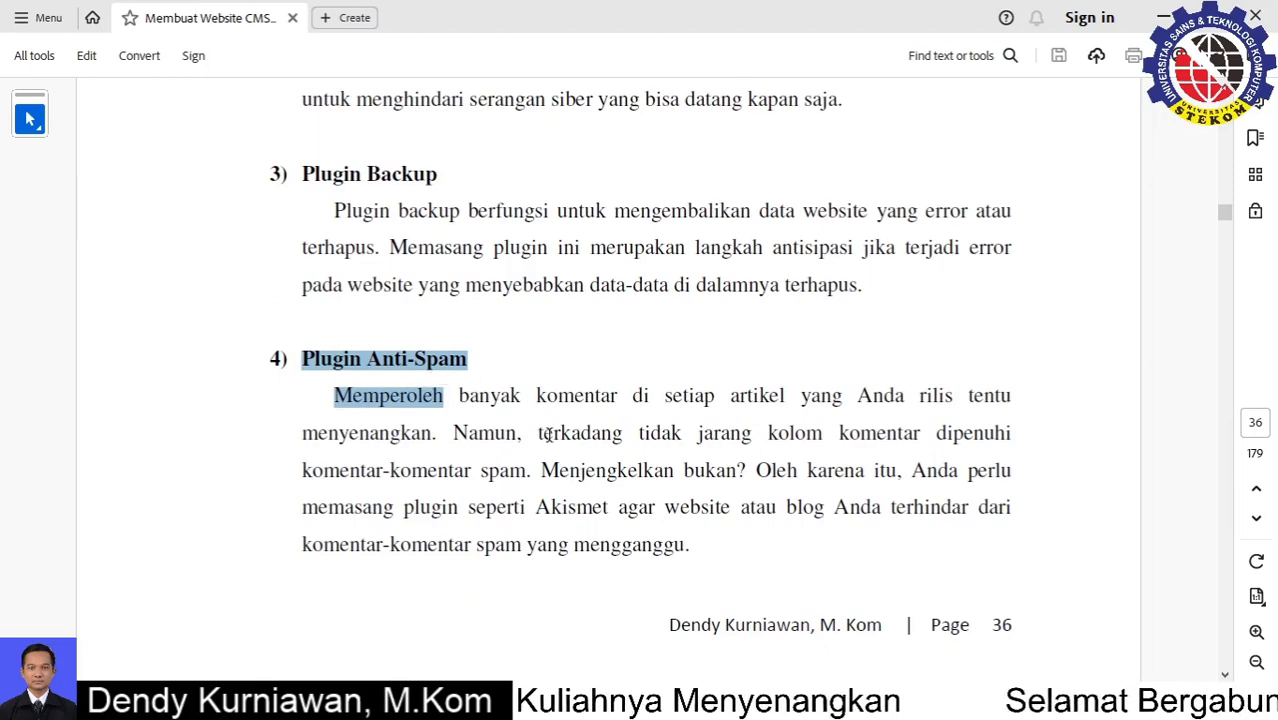
scroll(549, 435, down, 9)
drag(368, 469, 543, 471)
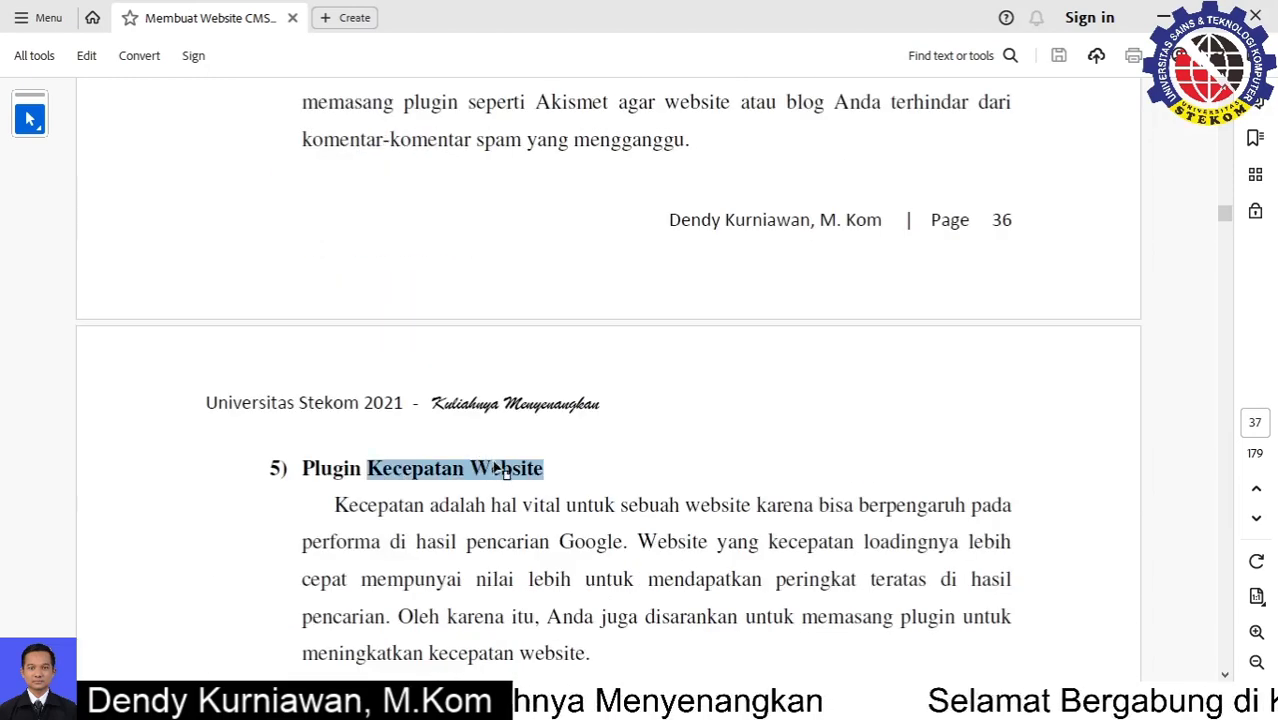
scroll(646, 523, down, 6)
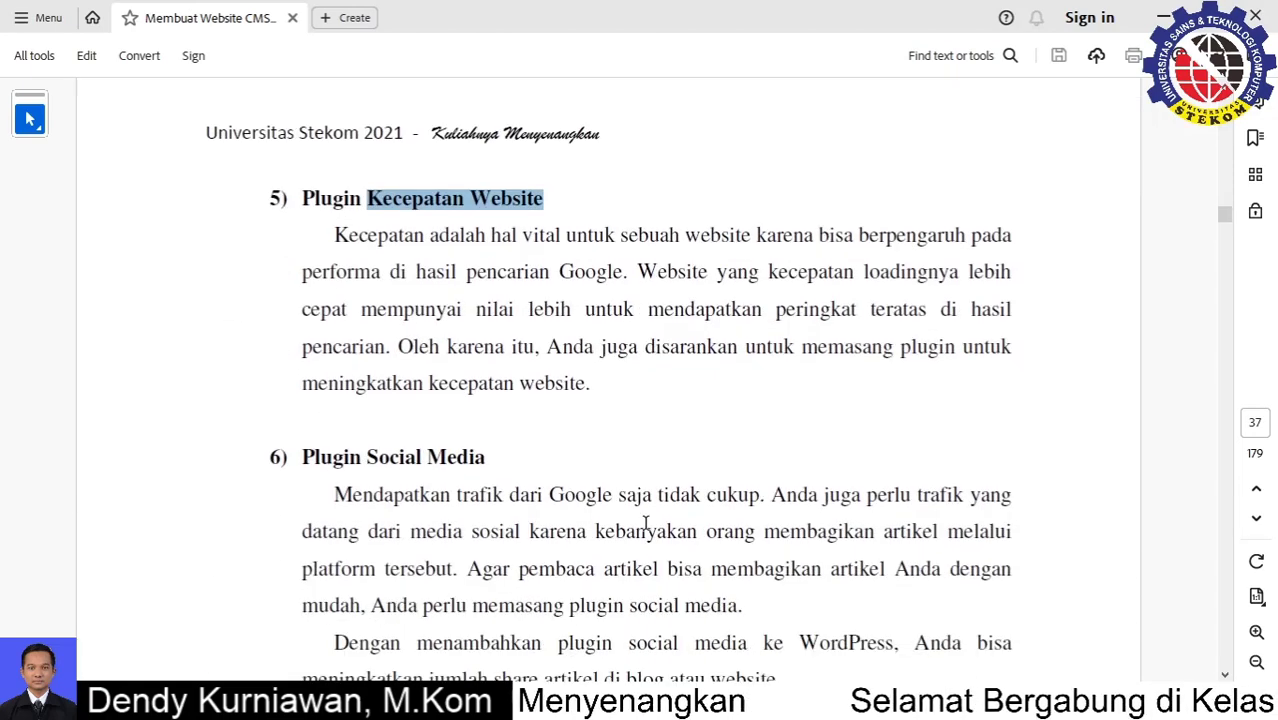
scroll(646, 523, down, 3)
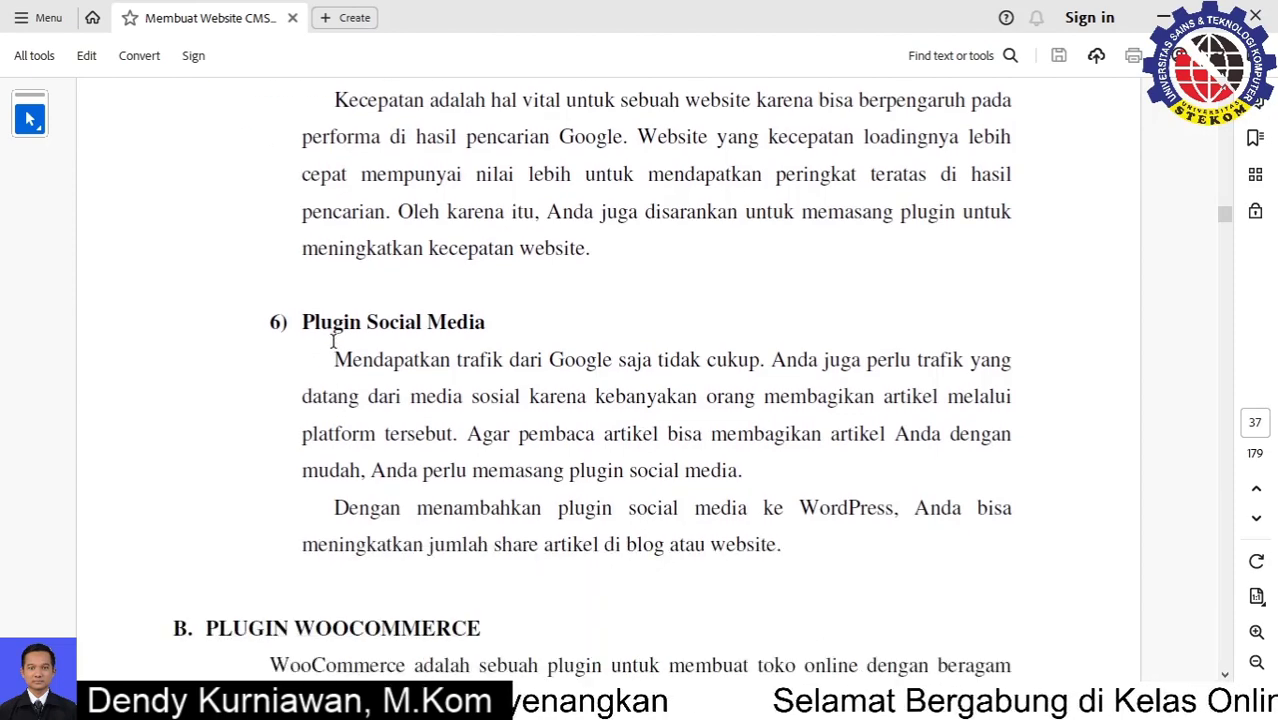
drag(331, 334, 471, 320)
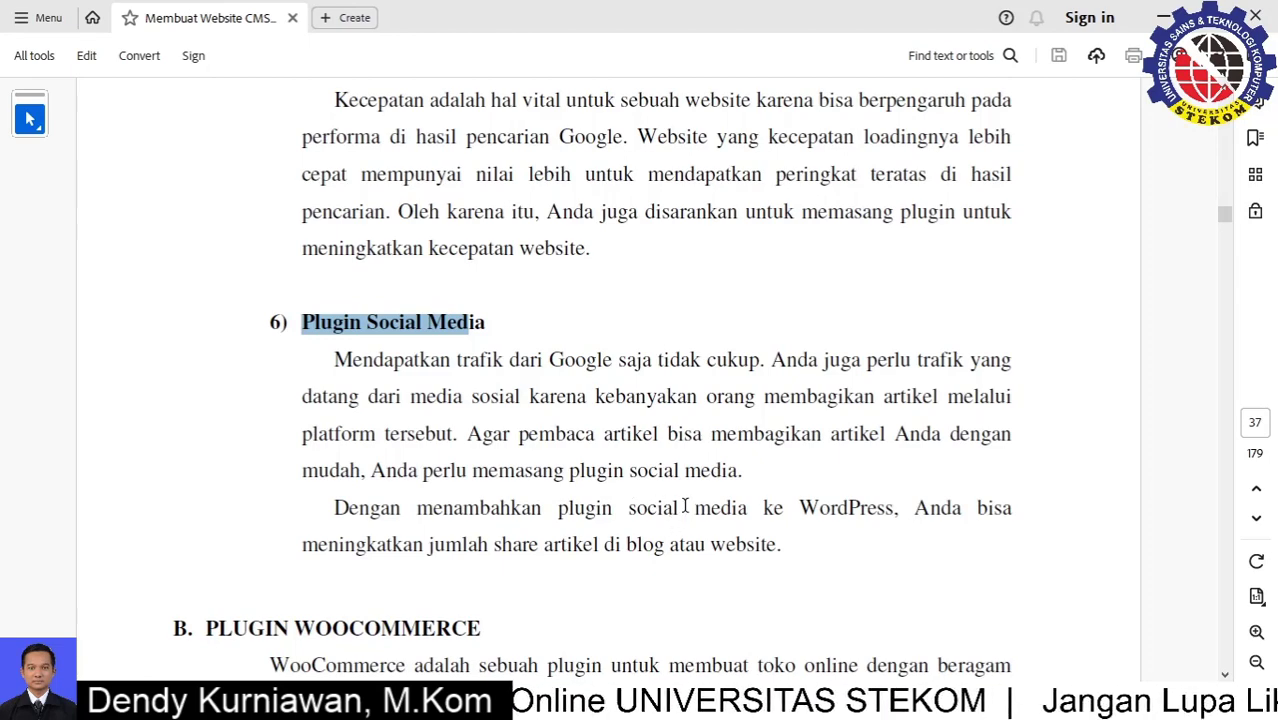
Read the Plugin WooCommerce section on page 37, highlighting its heading
scroll(685, 507, down, 5)
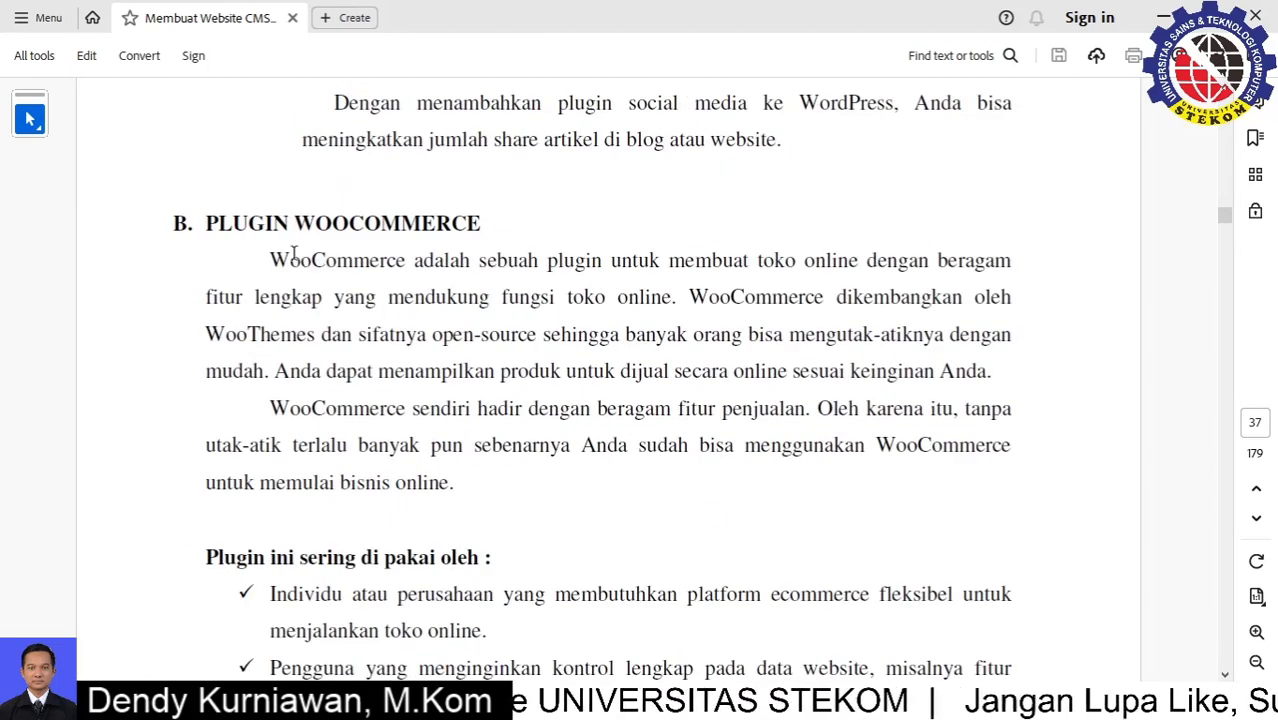
drag(207, 220, 477, 228)
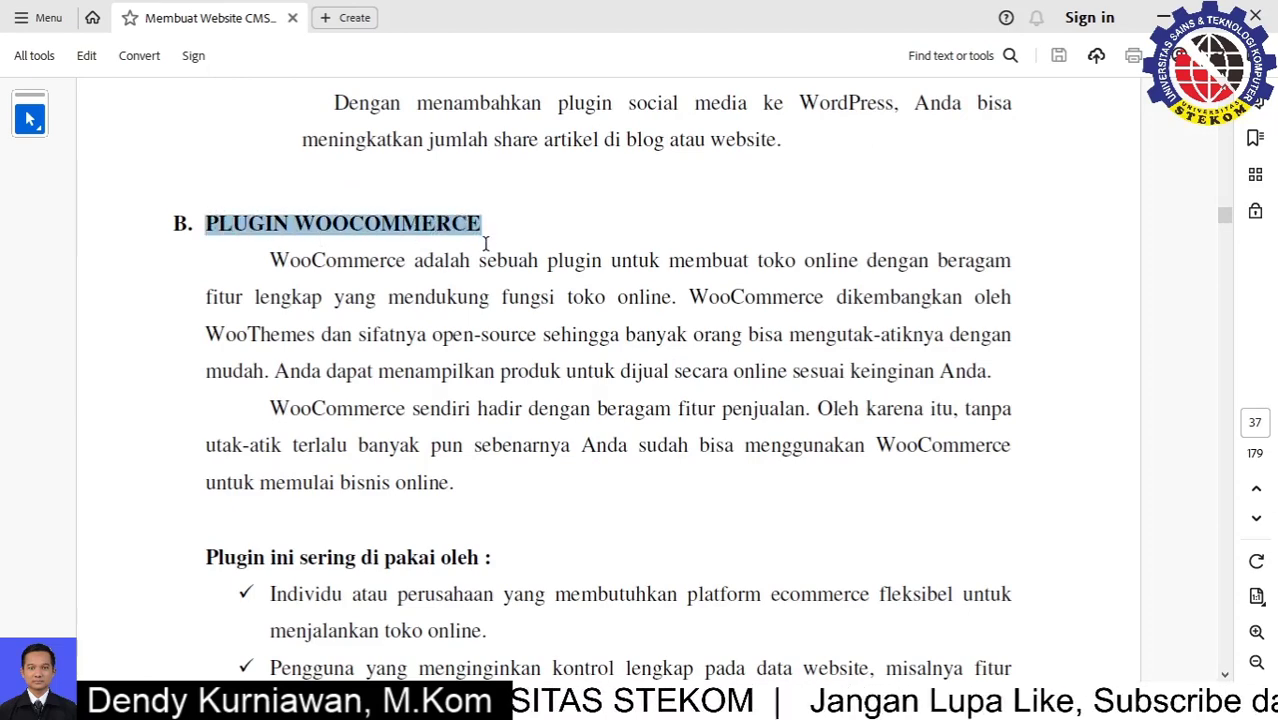
click(440, 245)
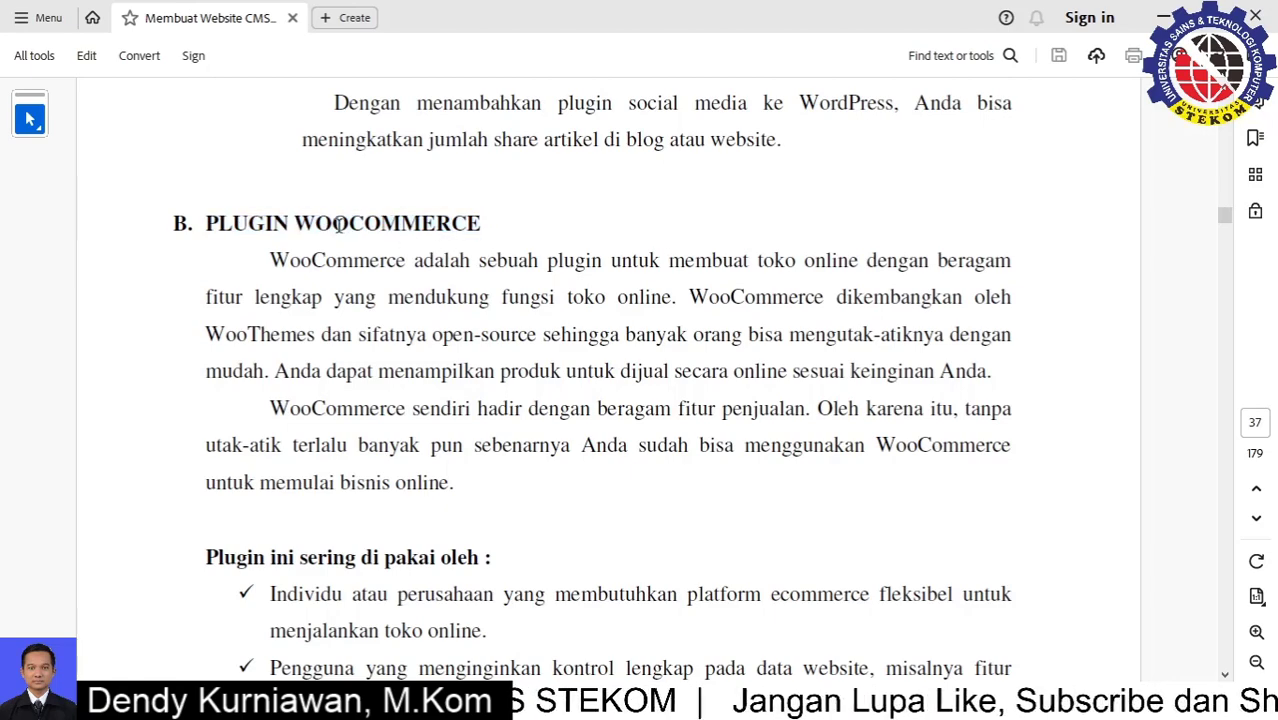
drag(295, 222, 477, 228)
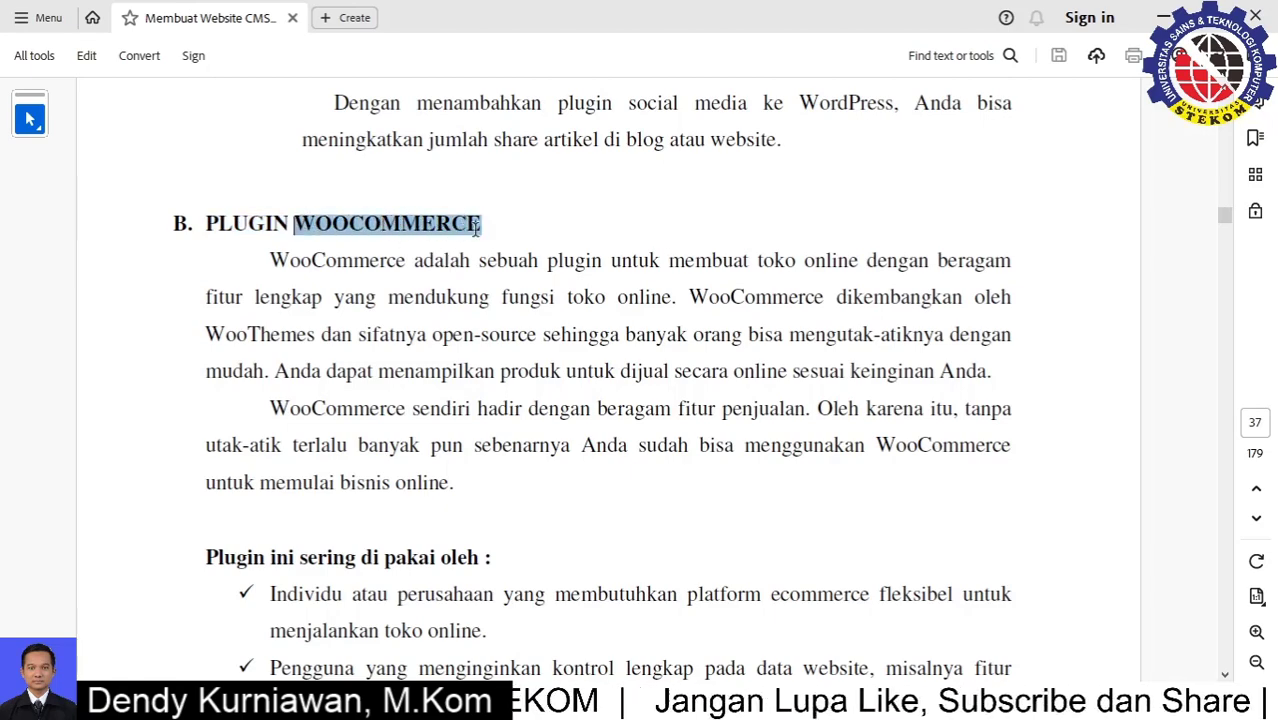
drag(536, 270, 763, 278)
click(850, 297)
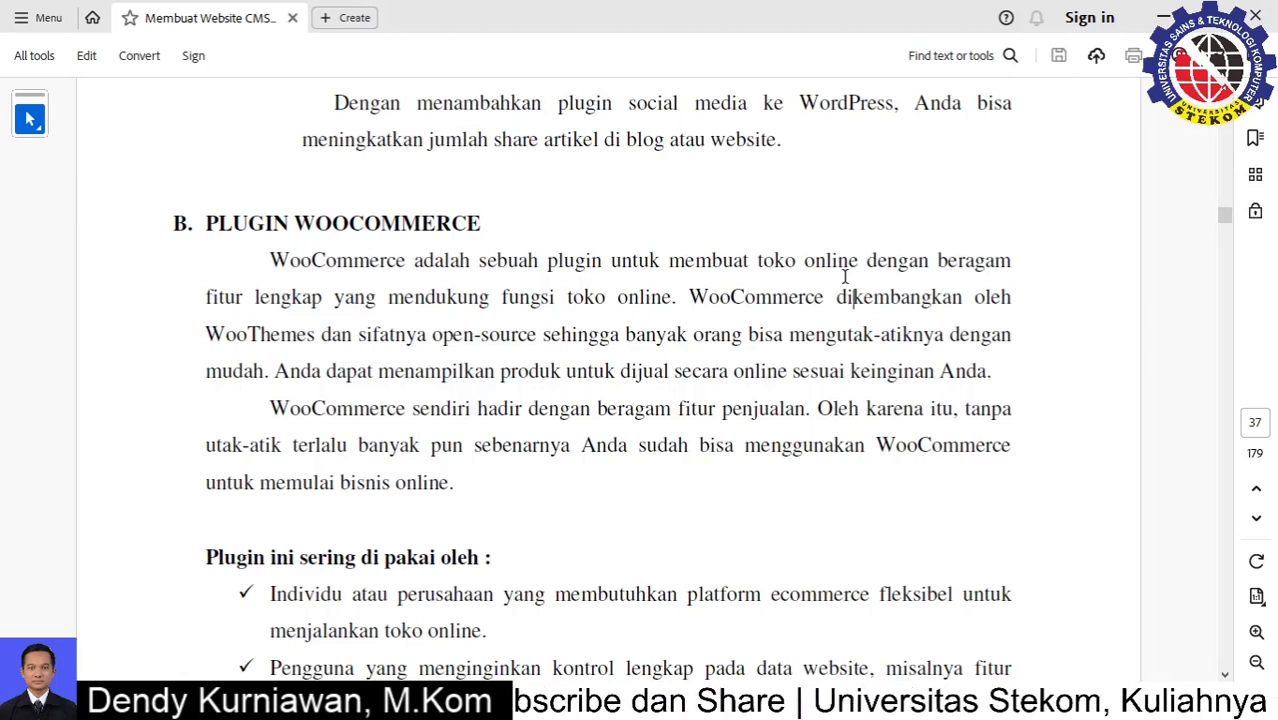
drag(491, 222, 314, 177)
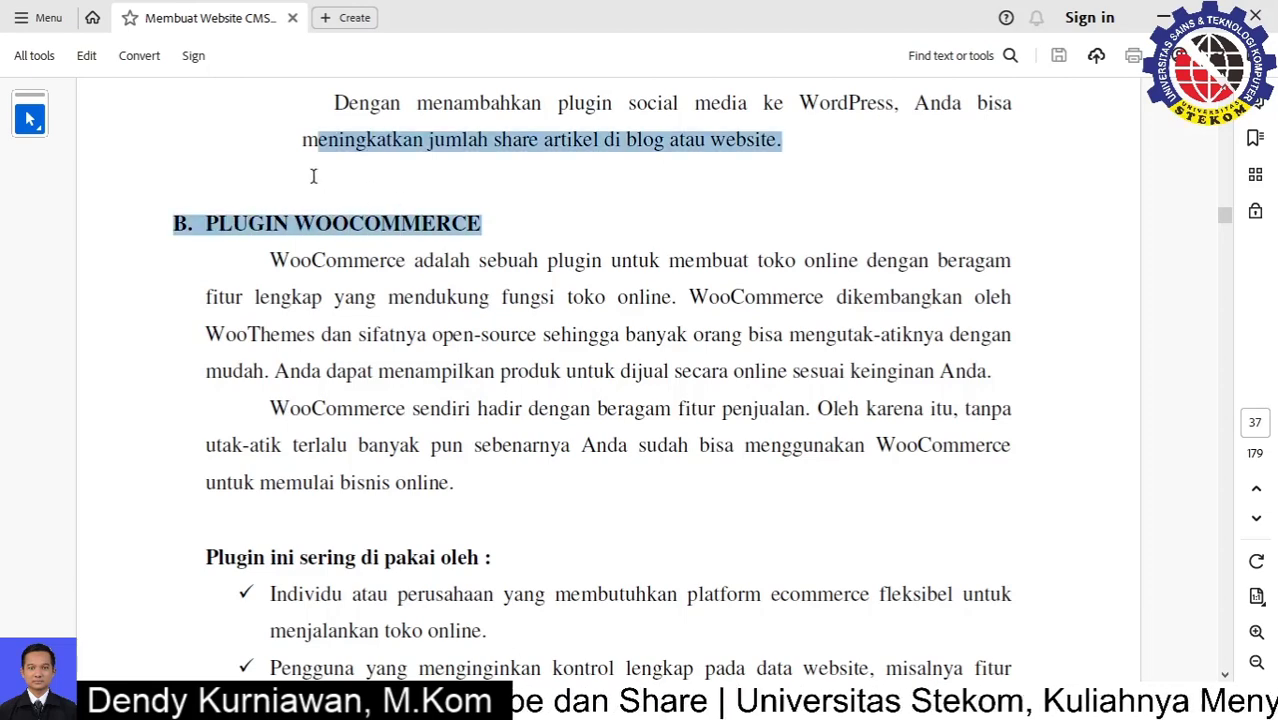
Read the first two entries under "Plugin ini sering di pakai oleh", highlighting their opening words, and view the shop's front page in the browser
scroll(480, 550, down, 3)
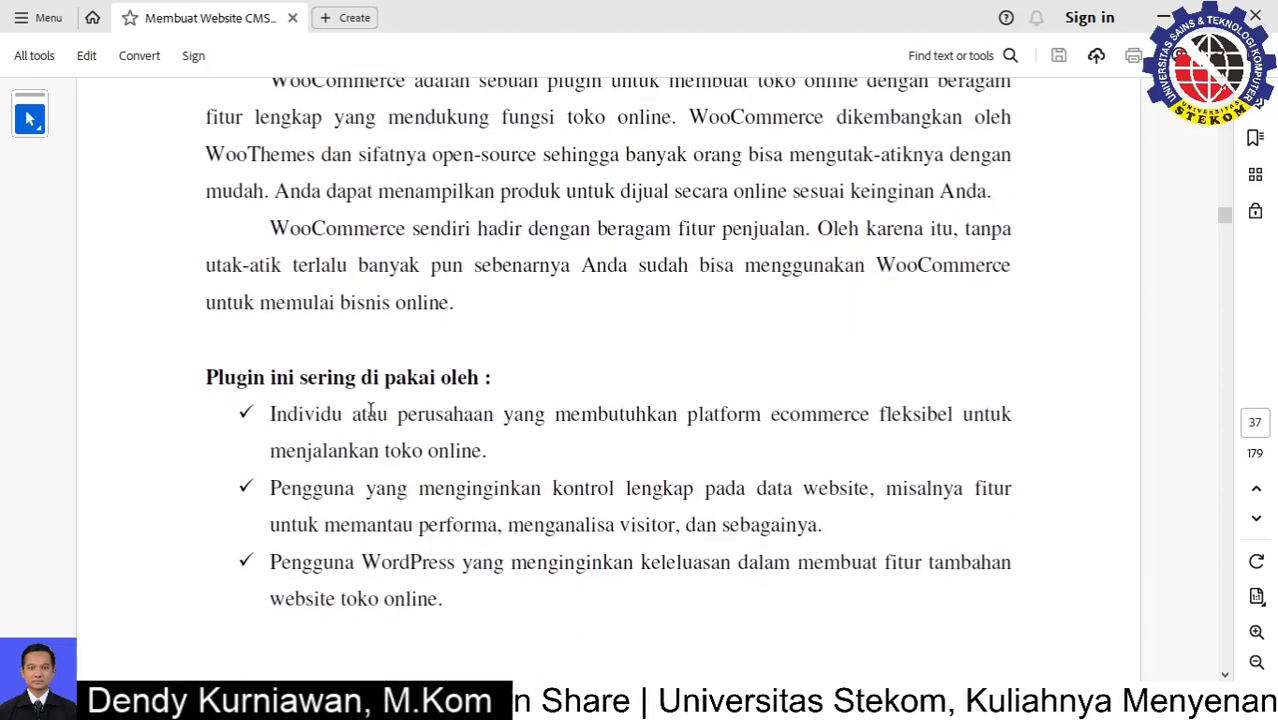
drag(297, 415, 343, 415)
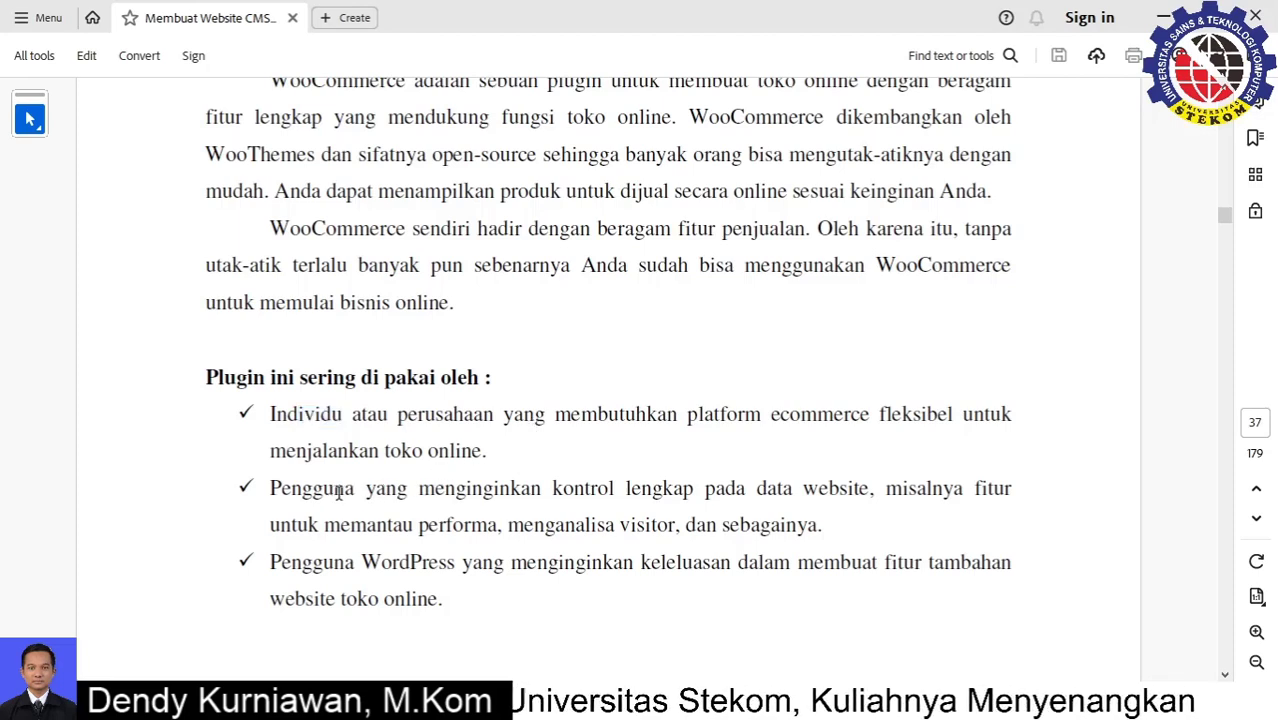
drag(270, 489, 542, 489)
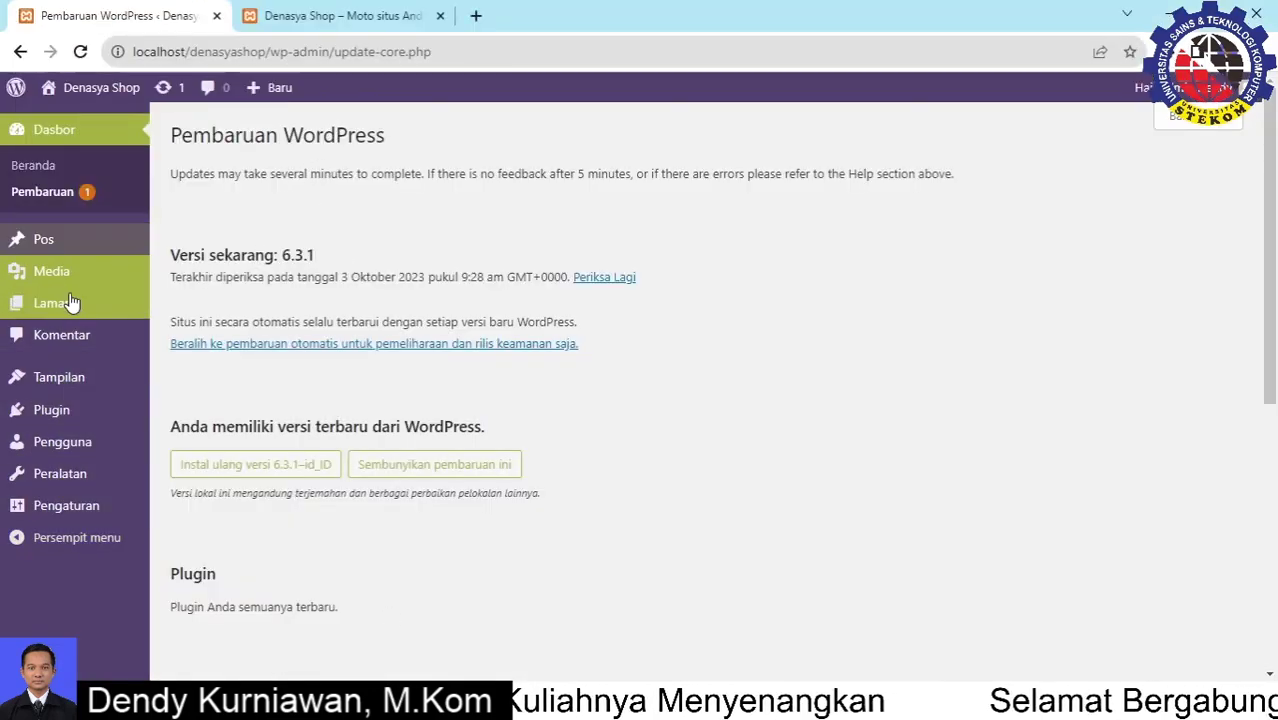
click(276, 22)
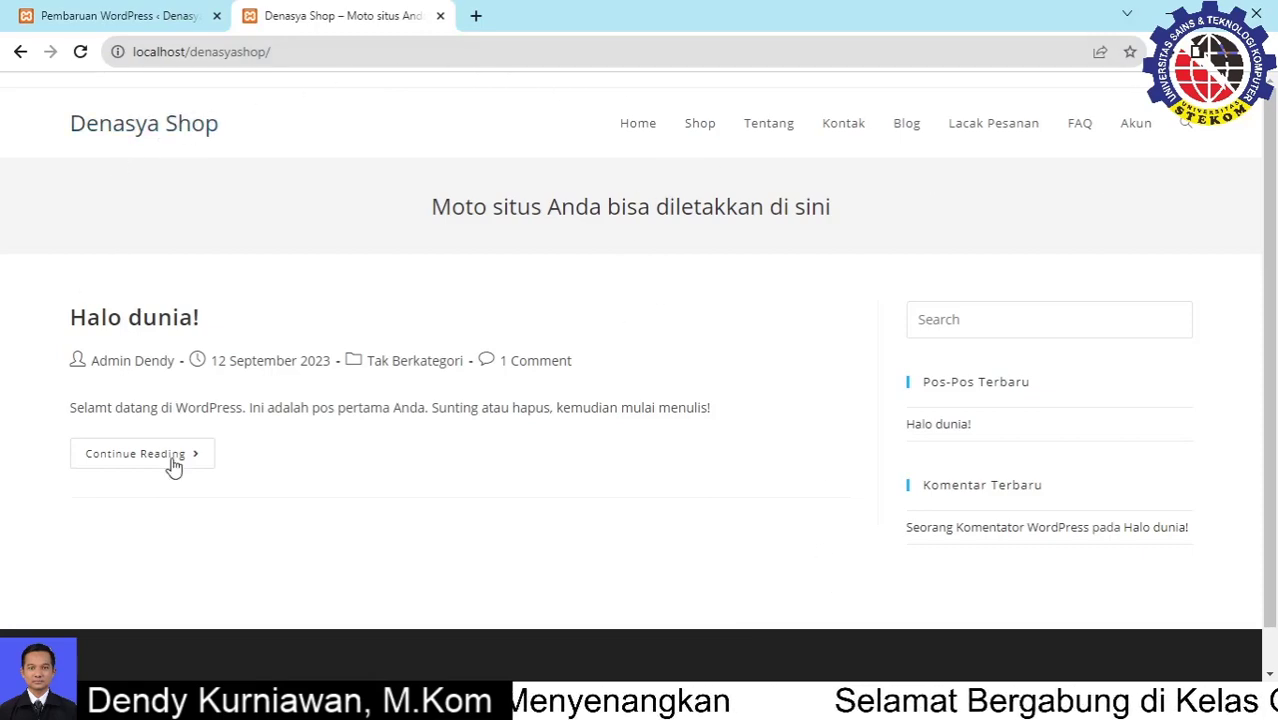
Switch back to the course PDF and read the last entry of the plugin user list on page 37, highlighting "Pengguna WordPress yang"
click(586, 700)
scroll(530, 500, down, 2)
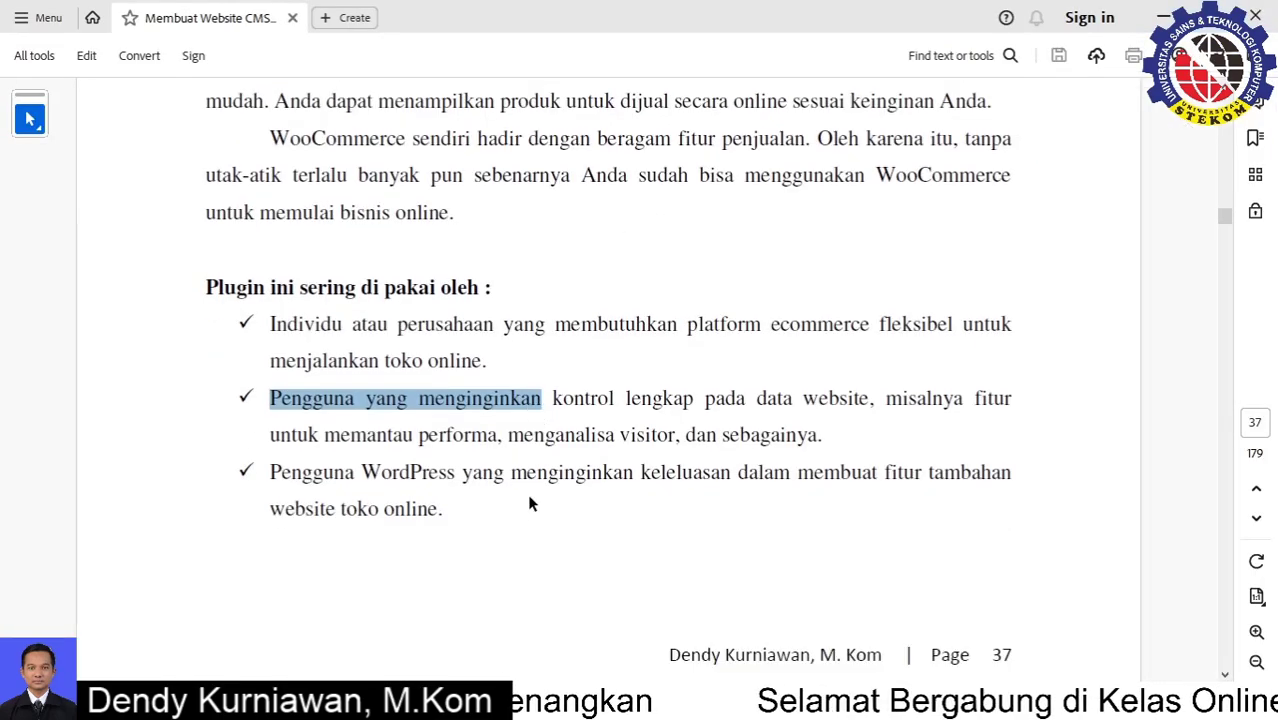
drag(270, 382, 505, 384)
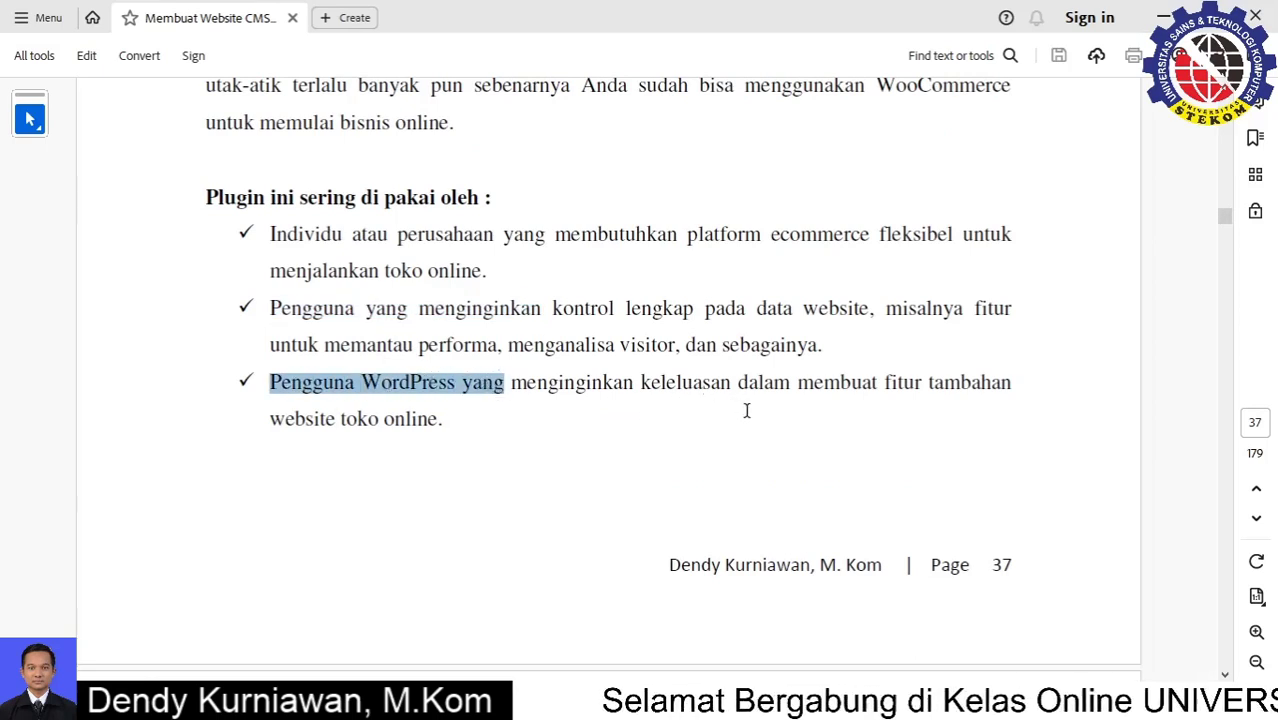
click(556, 378)
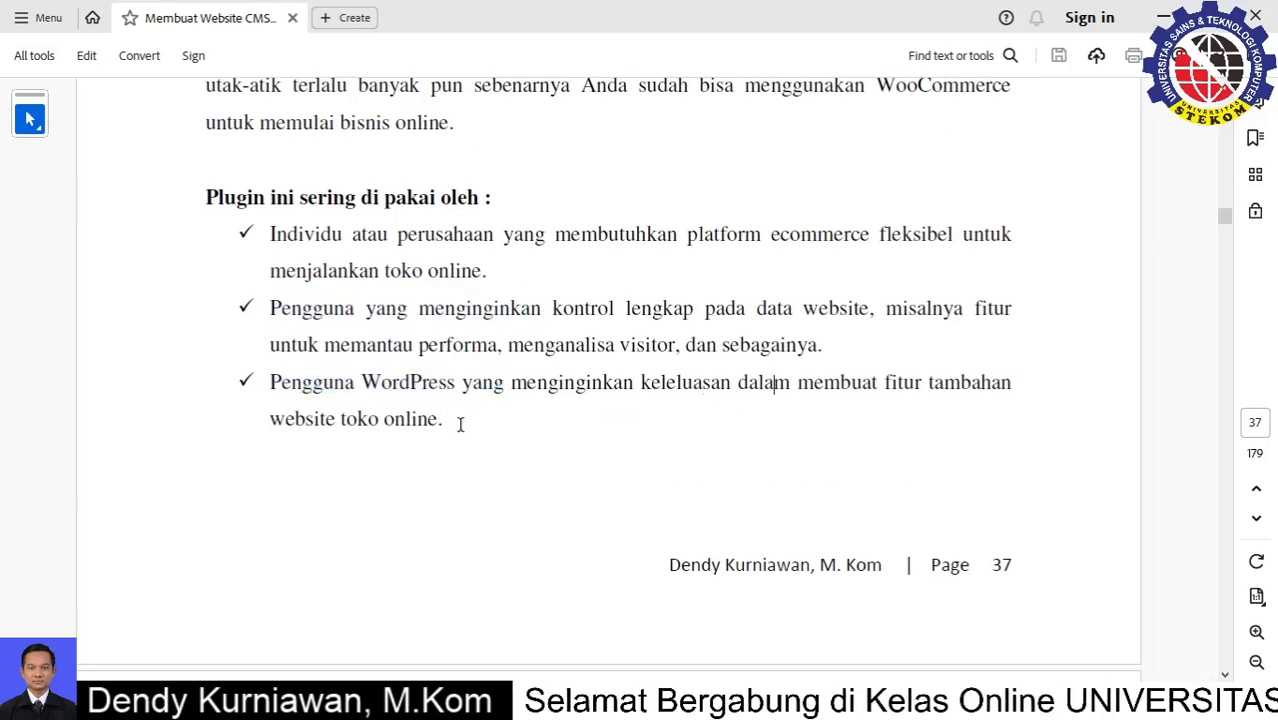
drag(459, 422, 428, 412)
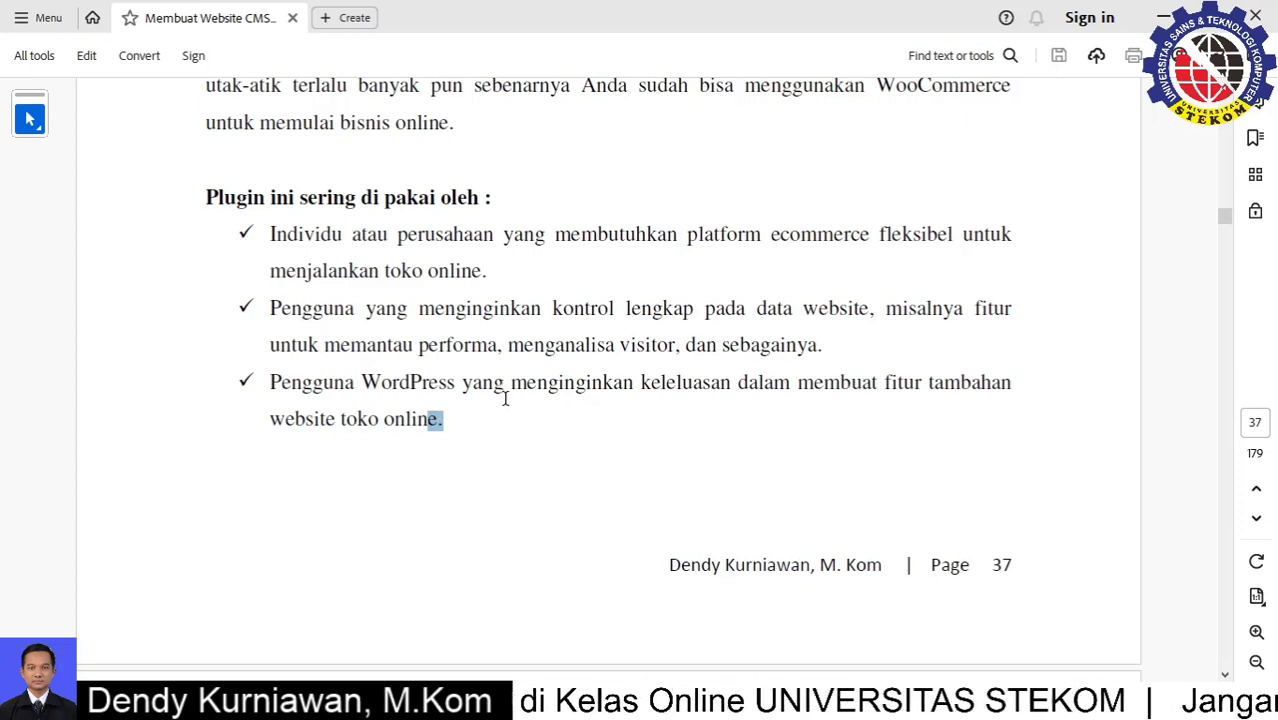
scroll(565, 531, down, 1)
scroll(565, 531, down, 1)
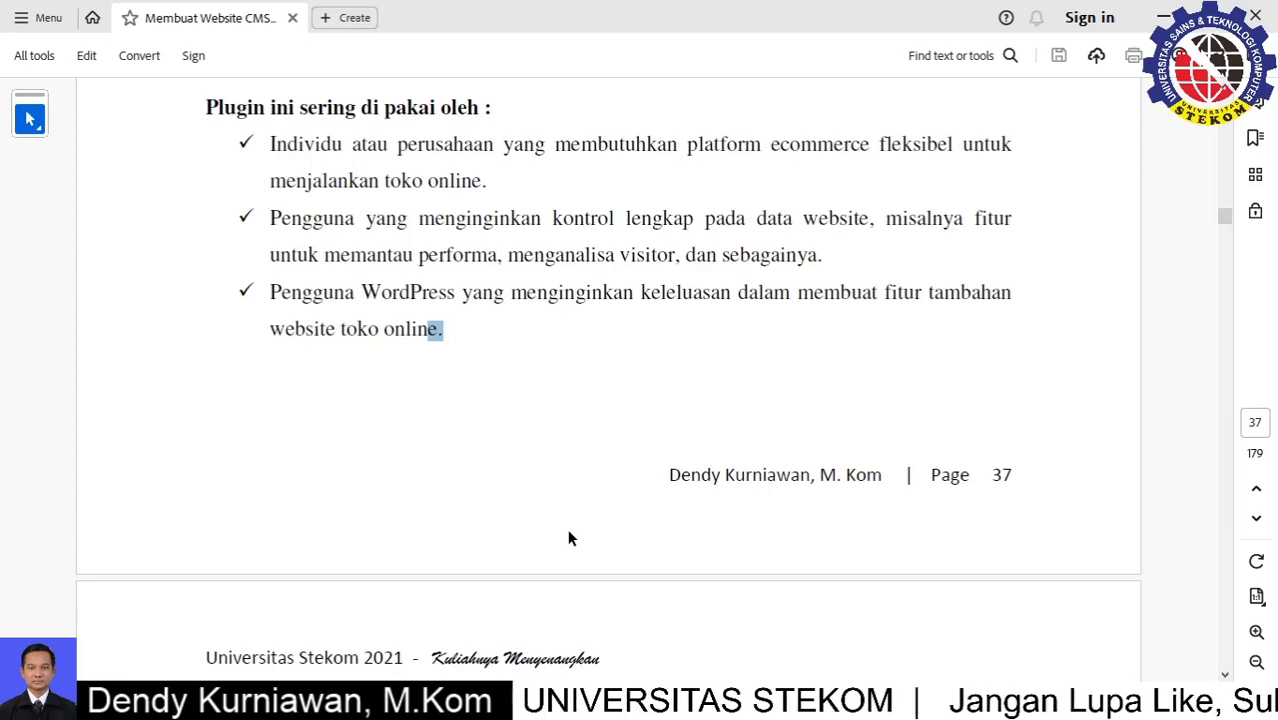
Read the WooCommerce benefits "Dibuat untuk WordPress" and "Gratis" on page 38, highlighting parts of them
scroll(568, 537, down, 10)
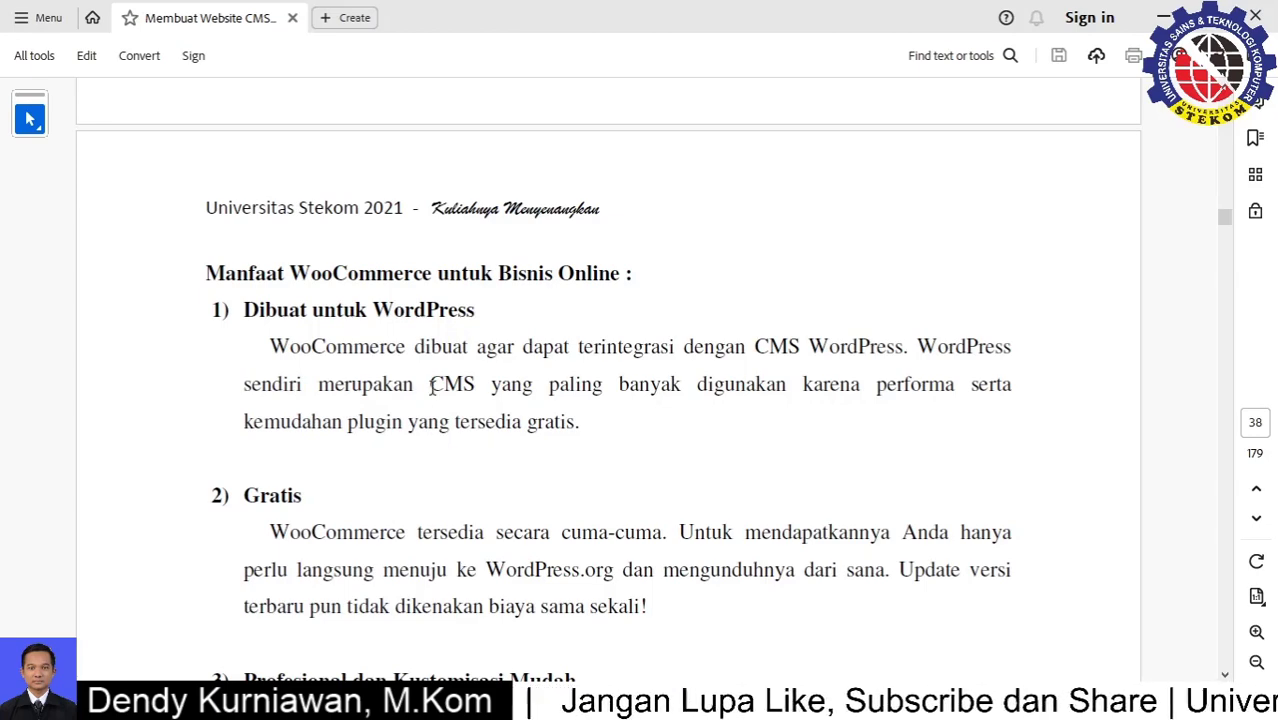
drag(580, 416, 314, 318)
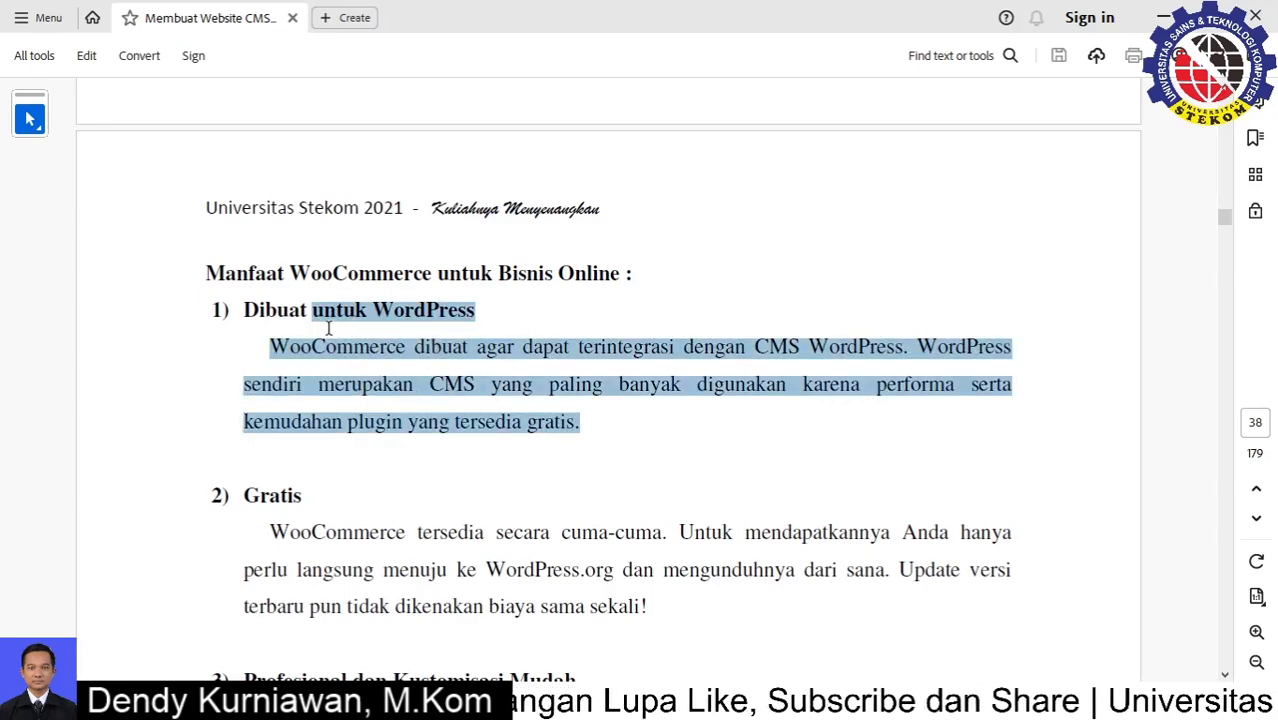
click(599, 411)
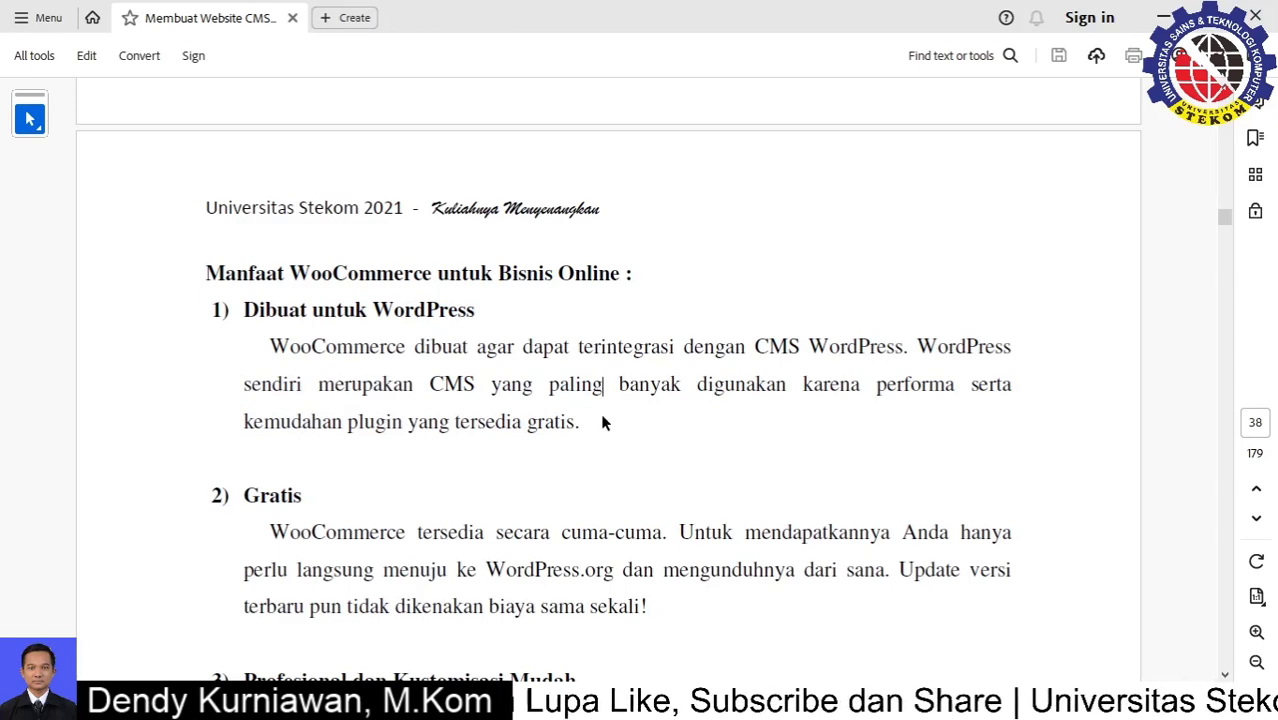
scroll(600, 422, down, 2)
drag(258, 405, 302, 406)
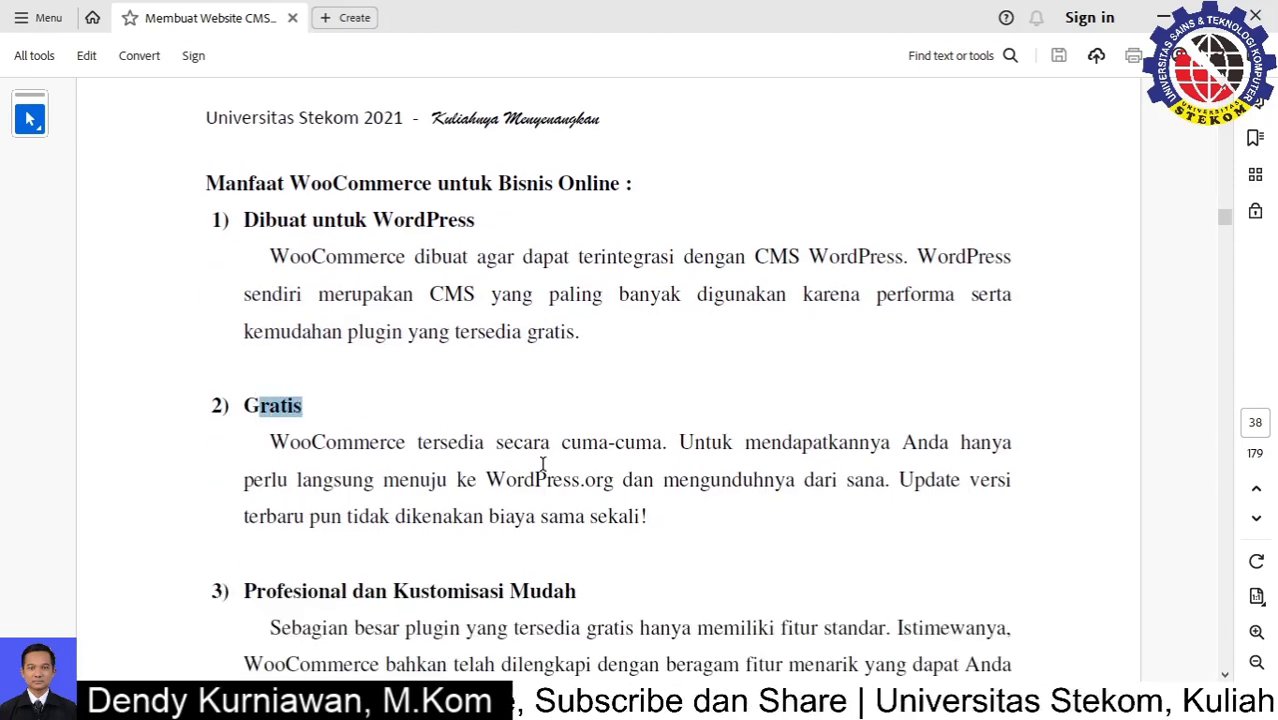
Read the benefits "Profesional dan Kustomisasi Mudah" and "Analytics dan Pelaporan", highlighting "Analytics dan" in the latter heading
scroll(526, 465, down, 3)
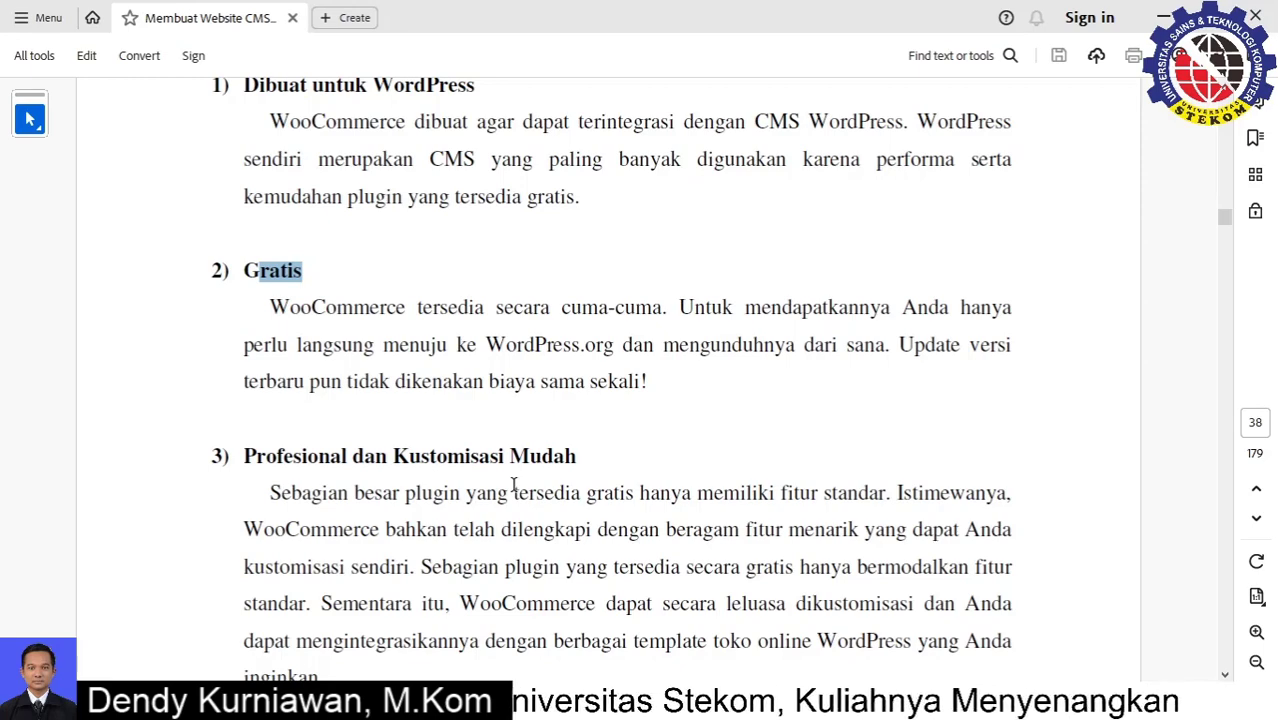
scroll(562, 524, down, 3)
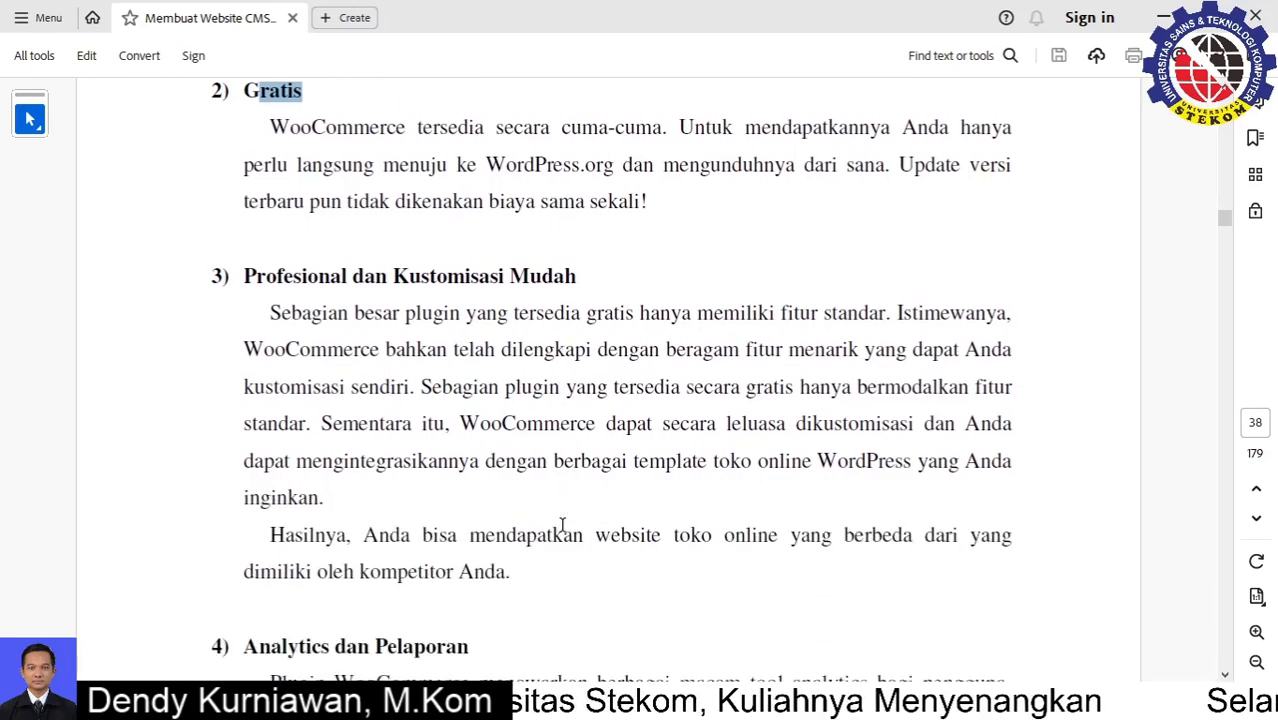
scroll(562, 524, down, 5)
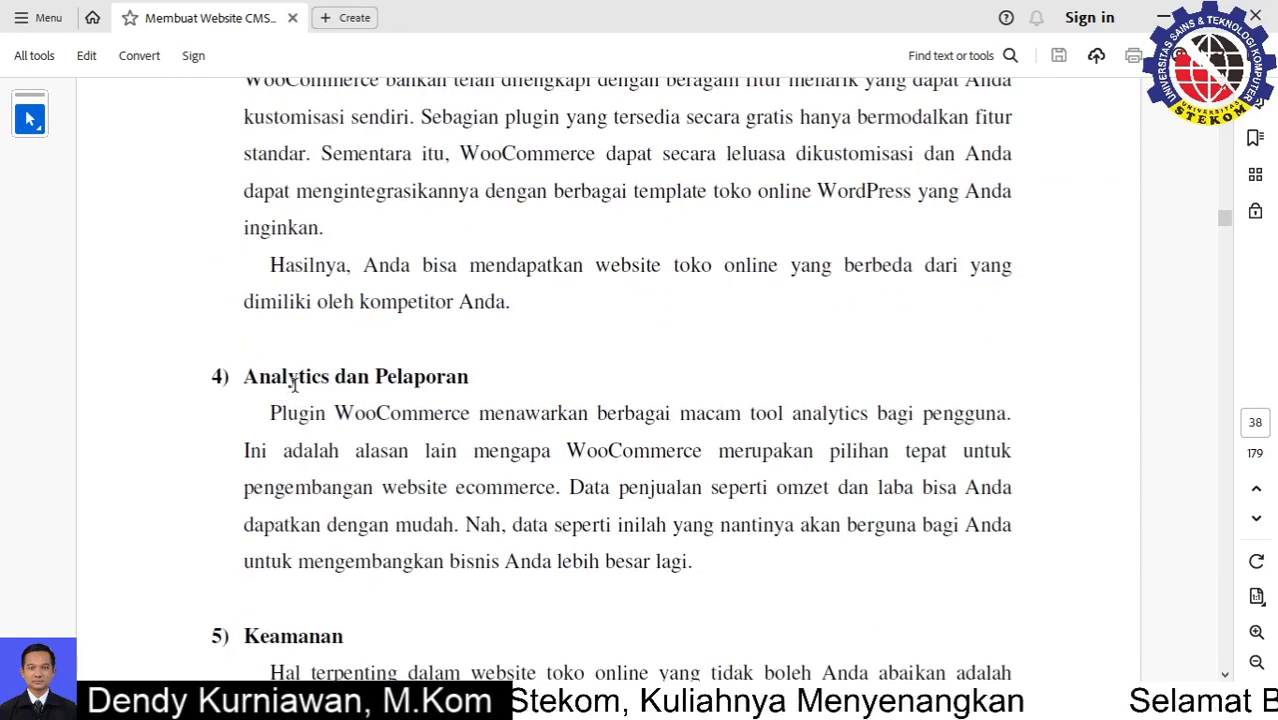
drag(300, 382, 366, 394)
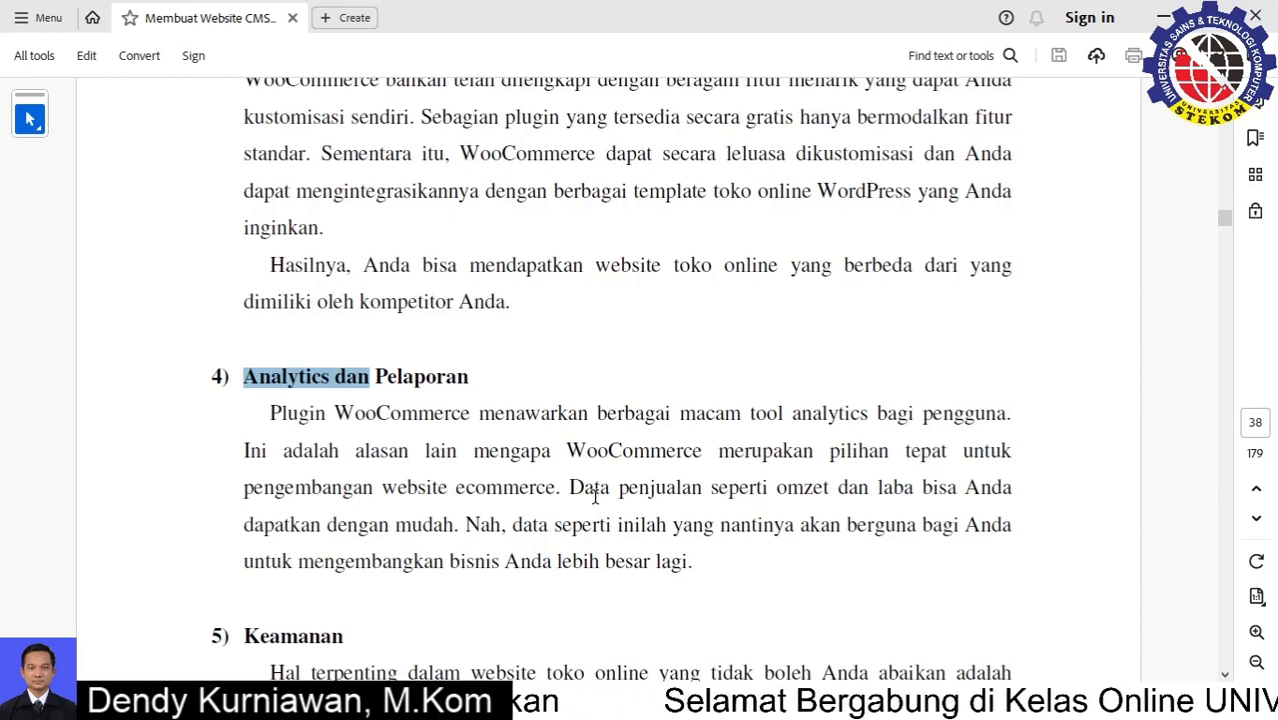
scroll(374, 487, down, 2)
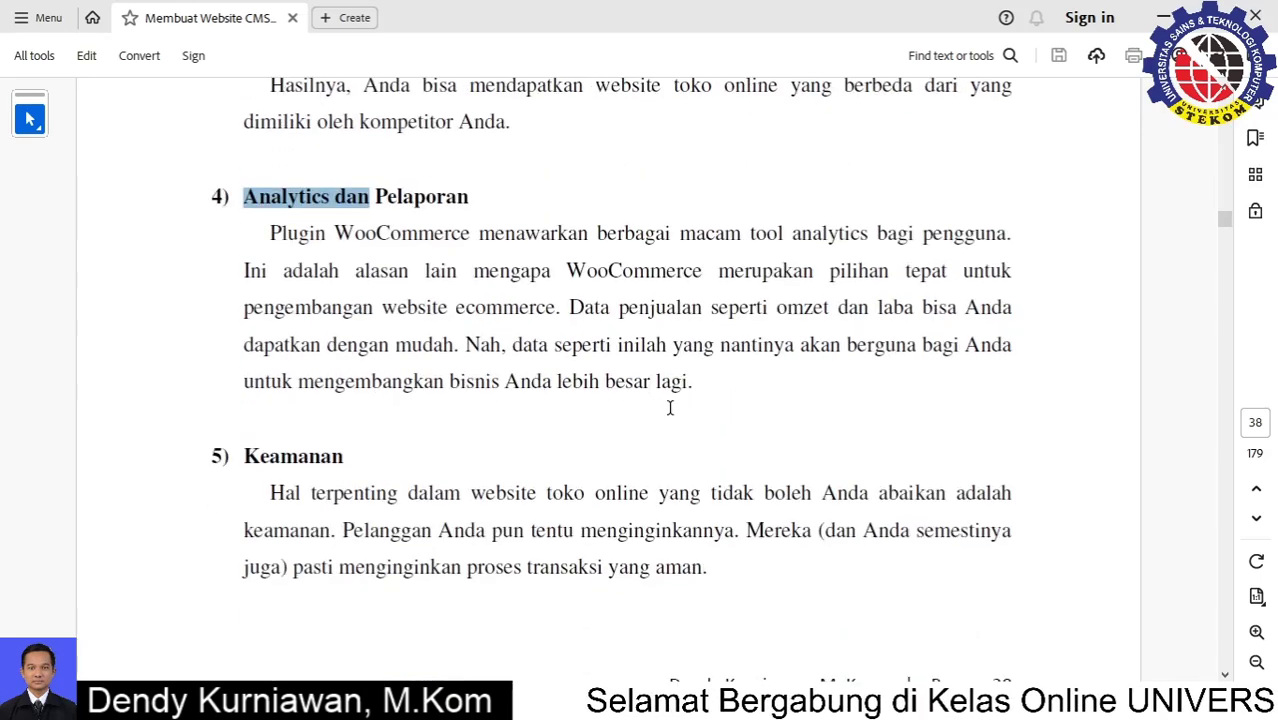
click(721, 379)
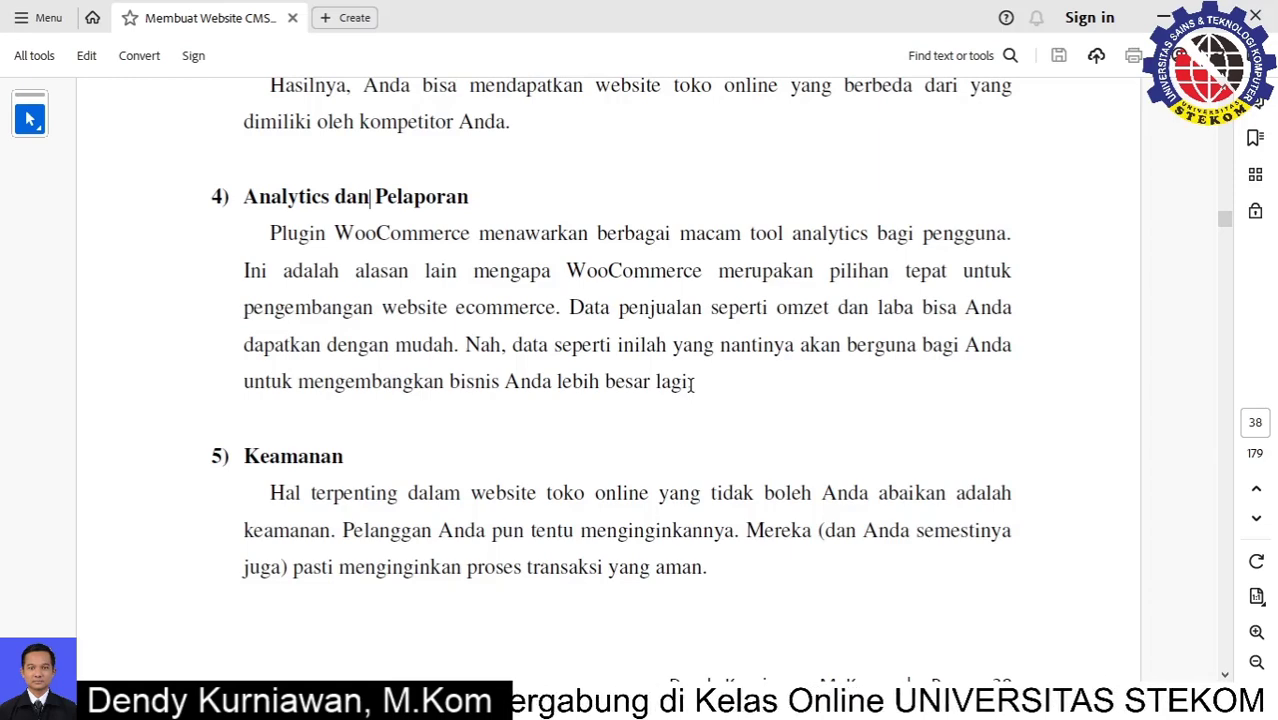
Read the Keamanan benefit at the end of page 38, highlighting its heading
scroll(600, 418, down, 3)
click(300, 288)
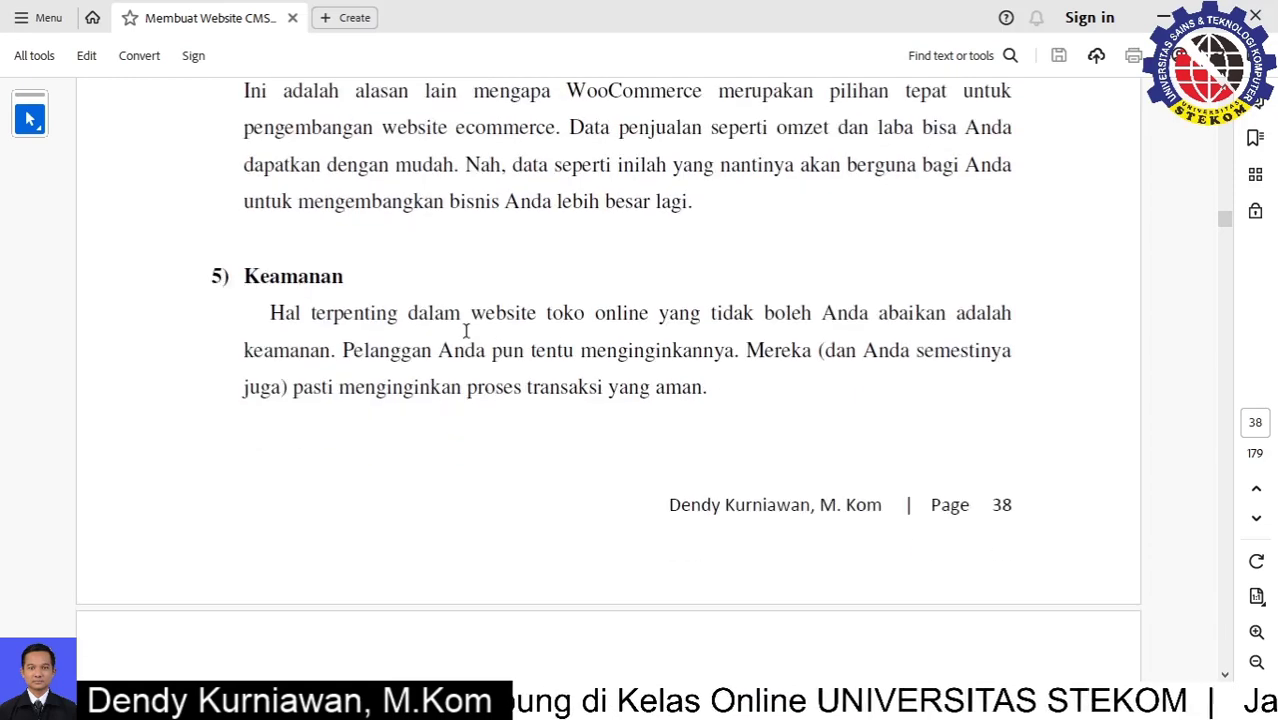
drag(346, 298, 267, 270)
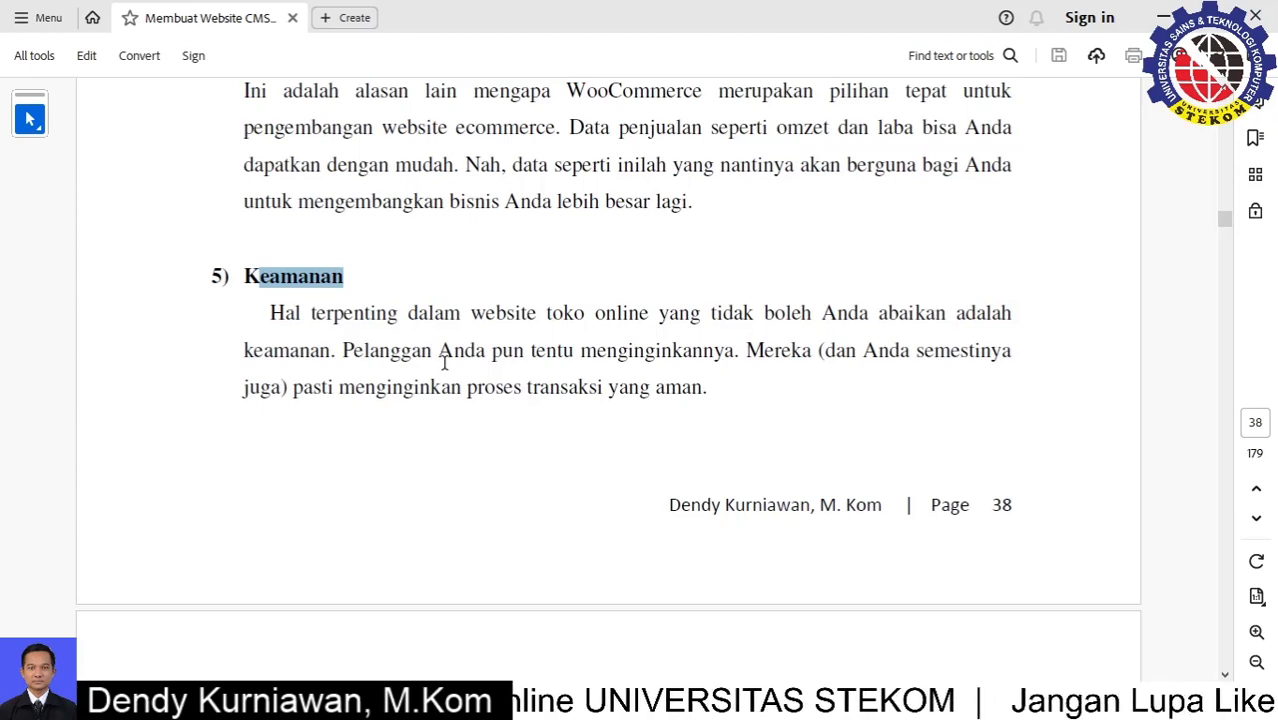
click(428, 365)
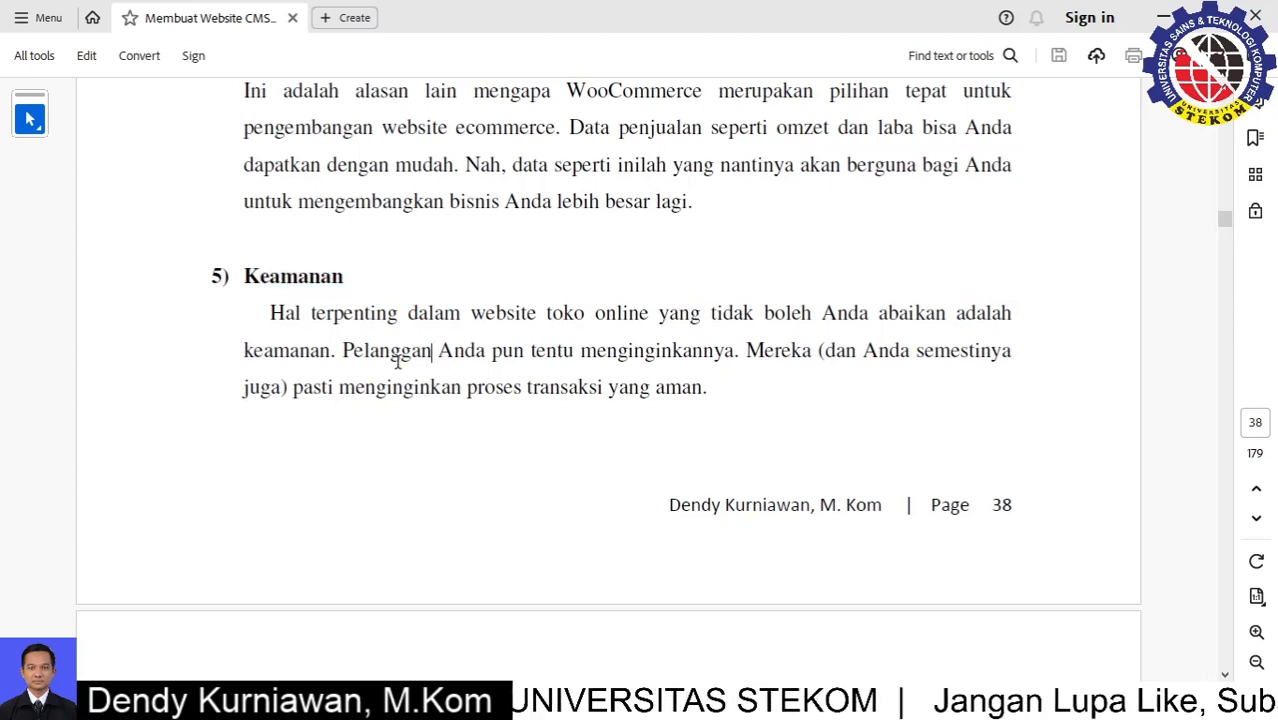
drag(245, 276, 354, 294)
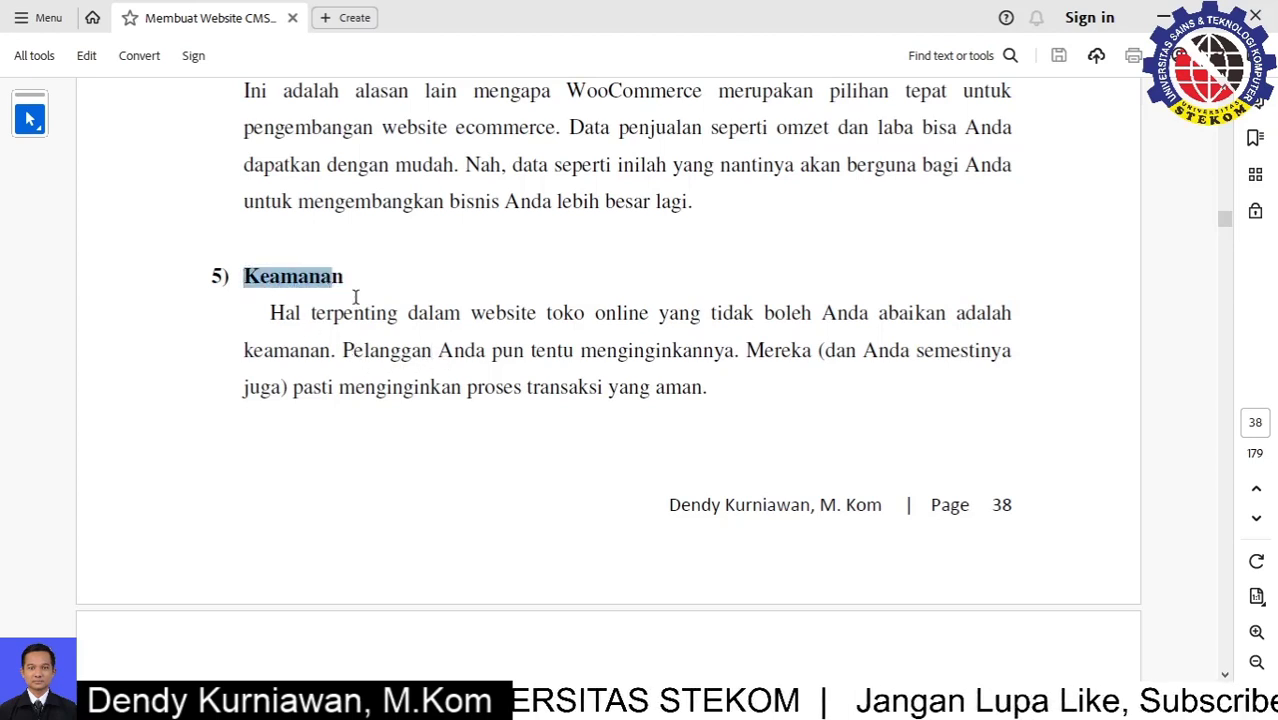
click(420, 328)
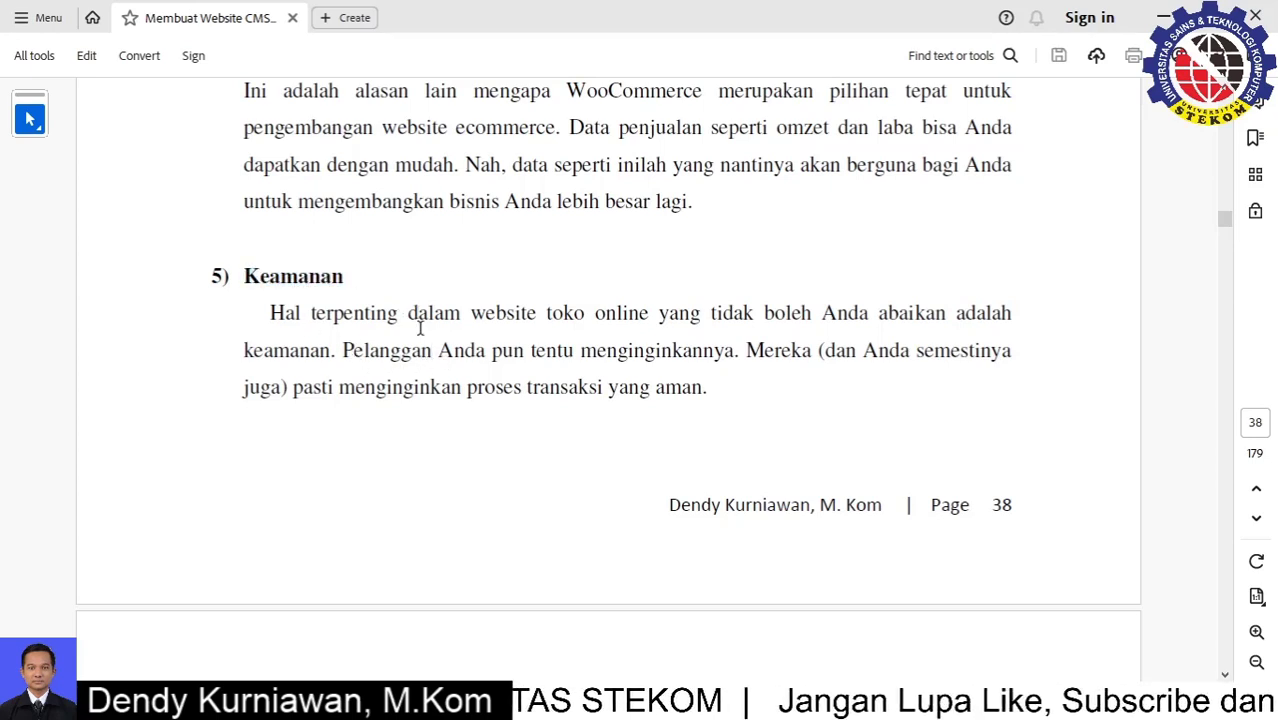
Read the Sucuri audit paragraph and the Komunitas and Mobile Friendly benefits on page 39, highlighting the Komunitas heading
scroll(522, 341, down, 10)
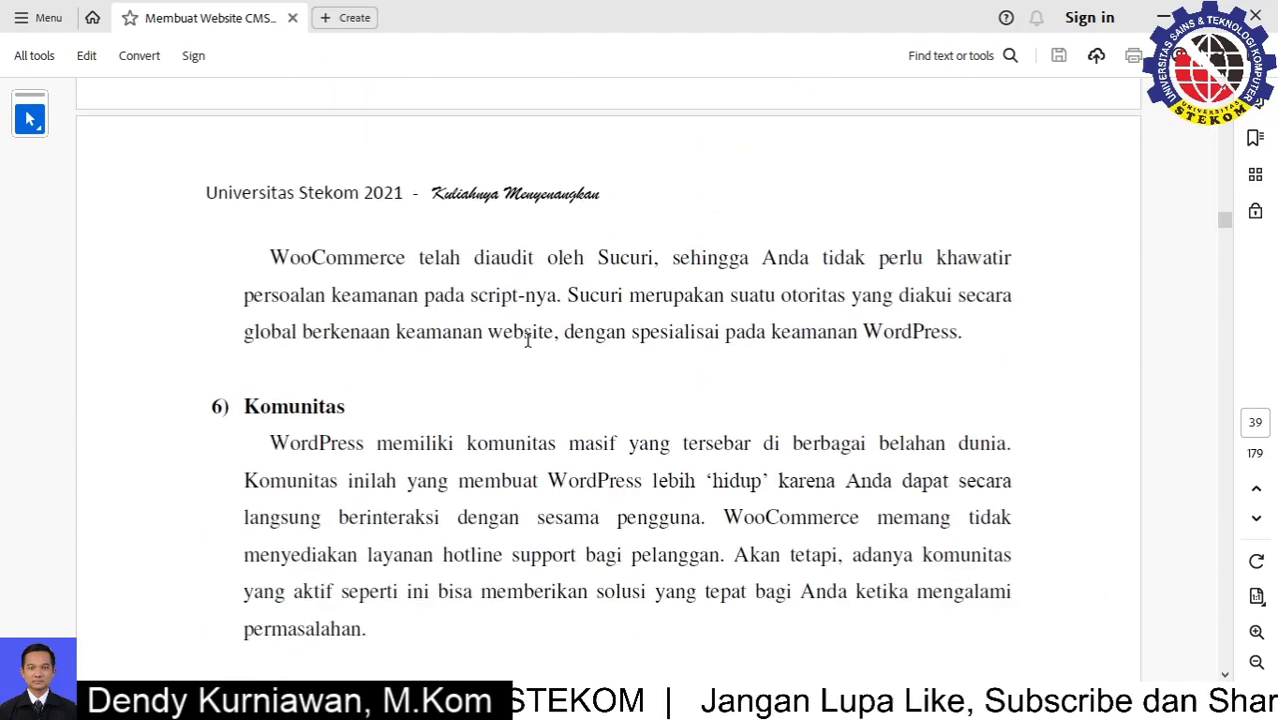
scroll(527, 341, down, 3)
drag(282, 276, 374, 290)
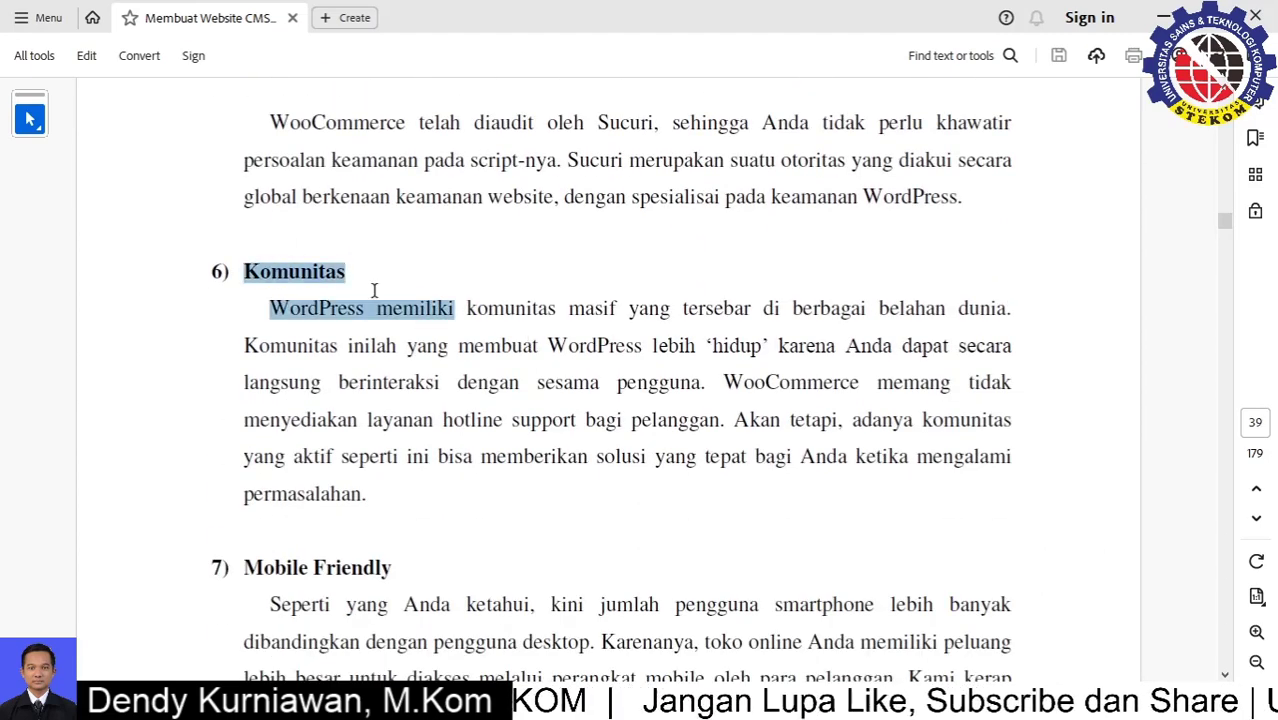
click(577, 346)
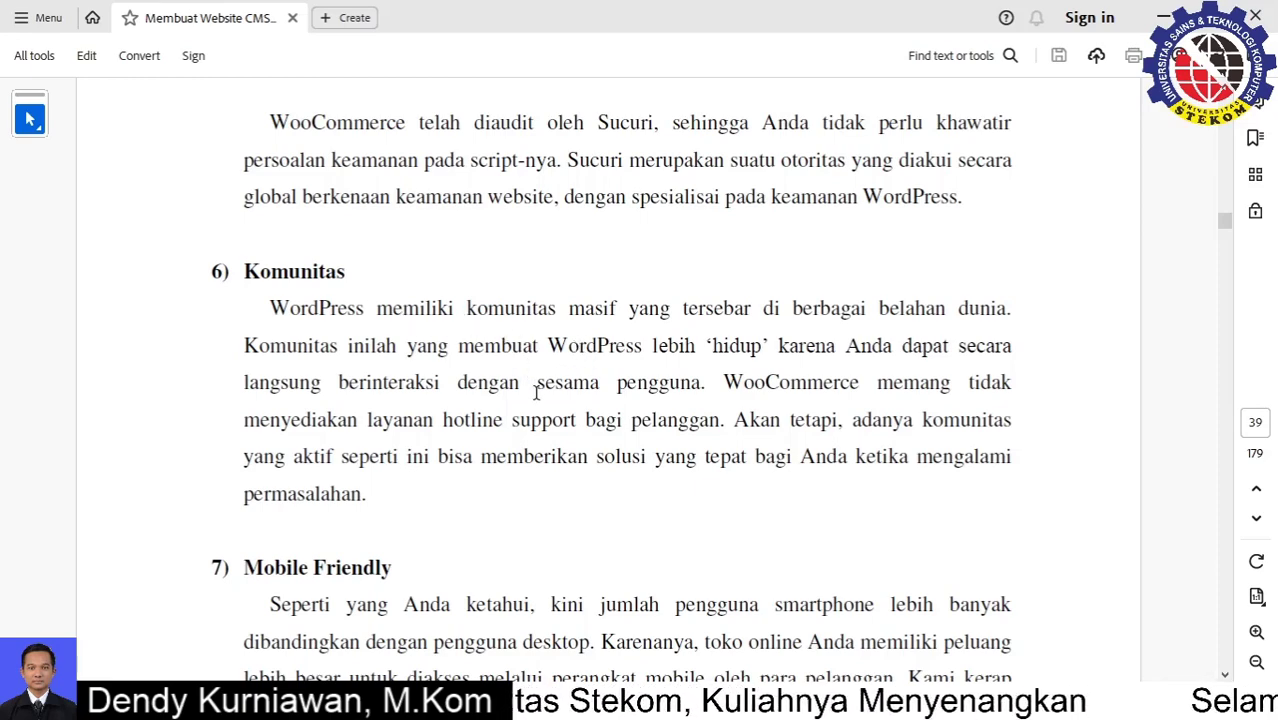
scroll(538, 396, down, 3)
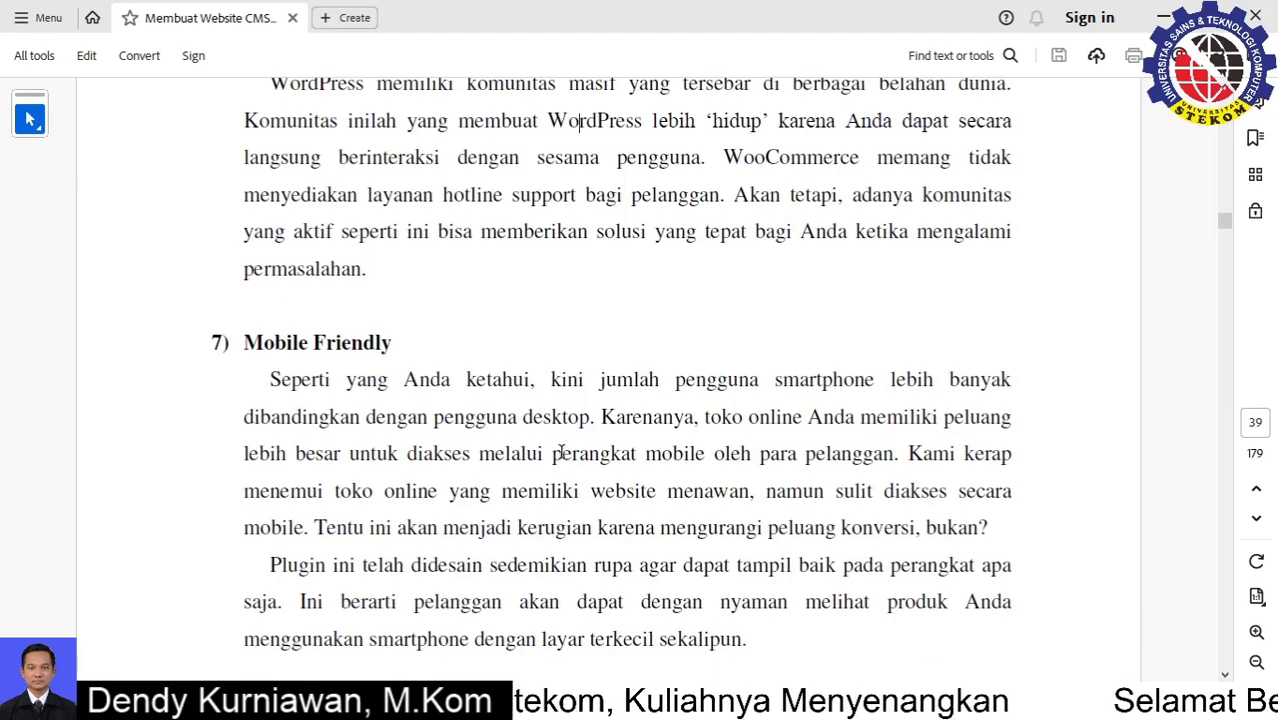
scroll(561, 452, down, 2)
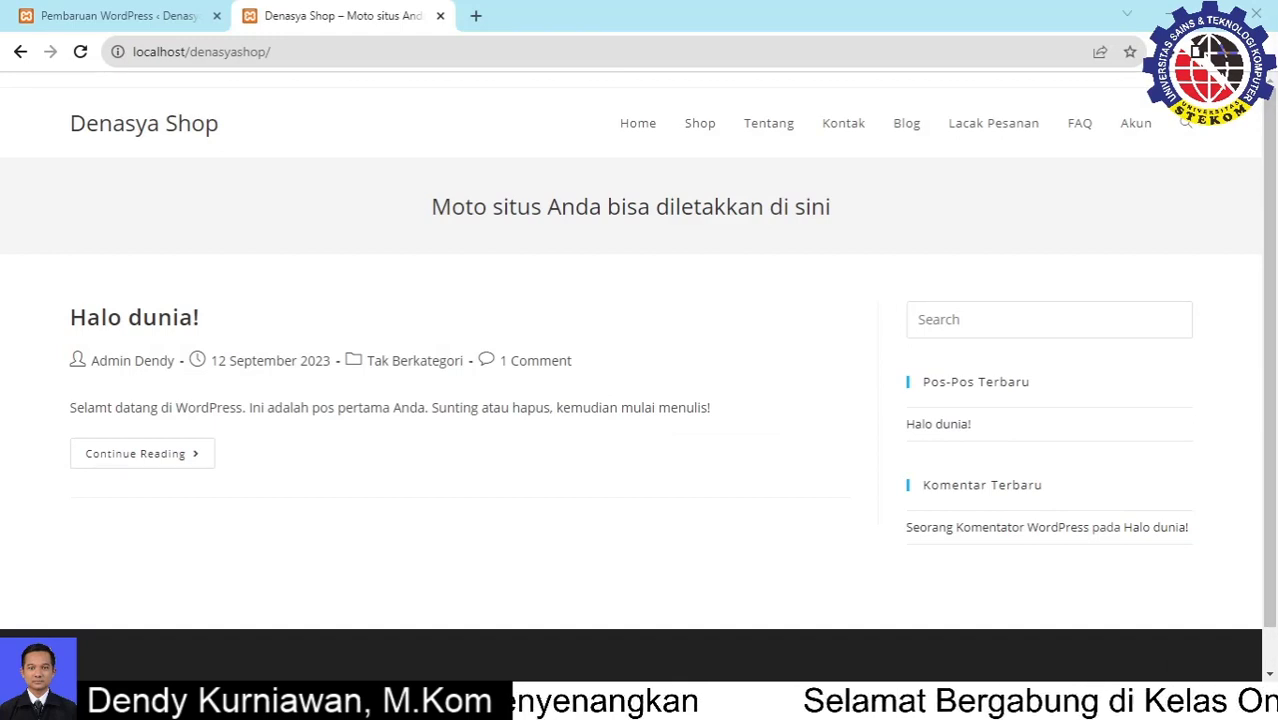
Look over the dashboard's updates page and the shop's front page, highlighting the site title "Denasya Shop"
click(95, 18)
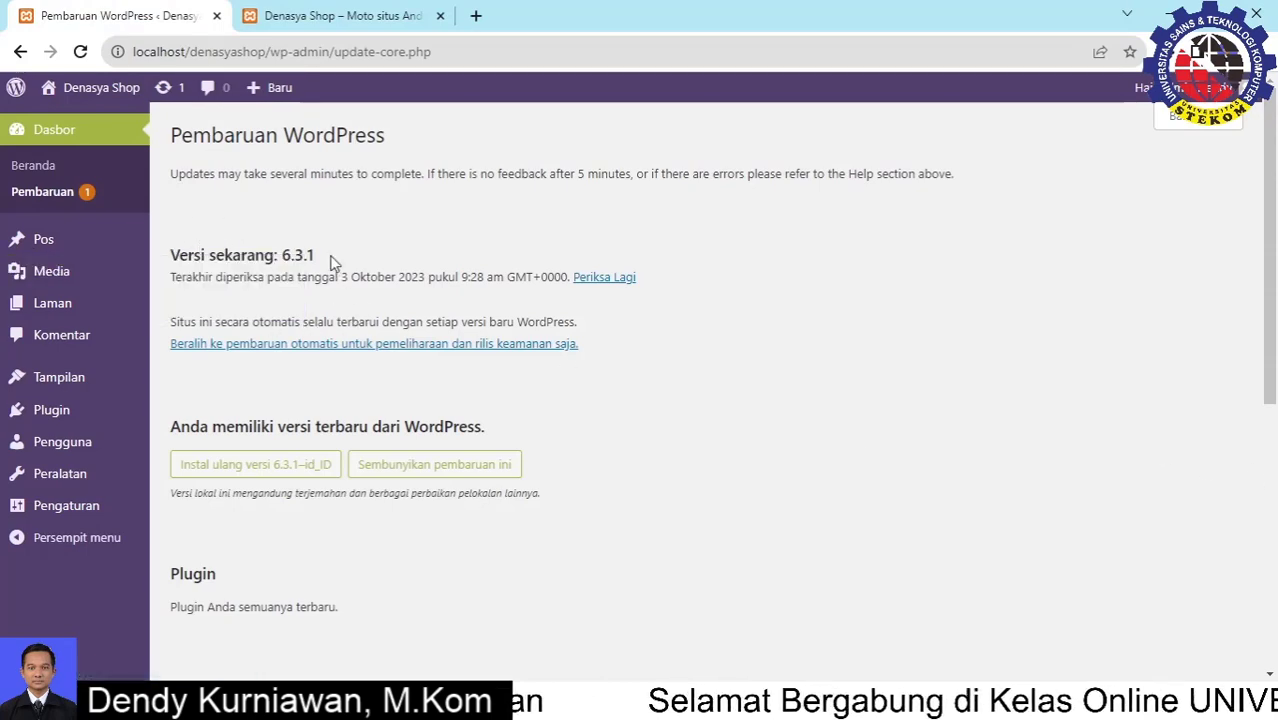
click(302, 12)
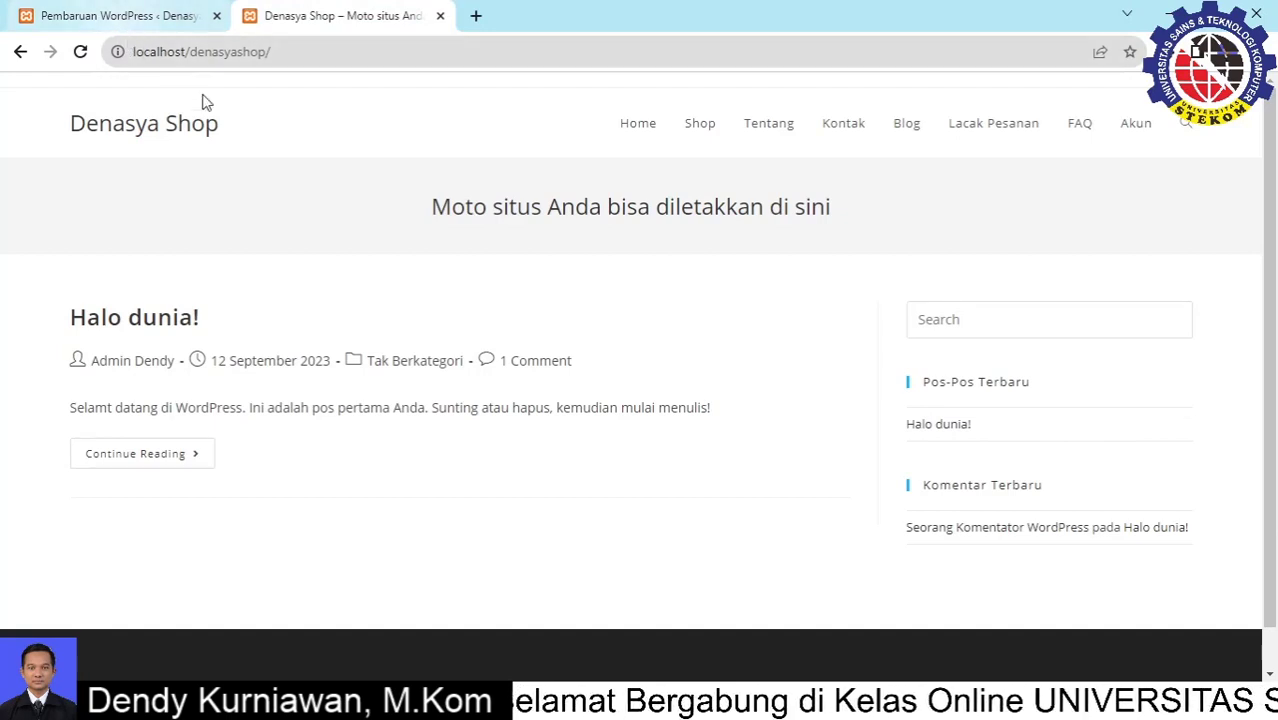
drag(226, 138, 66, 118)
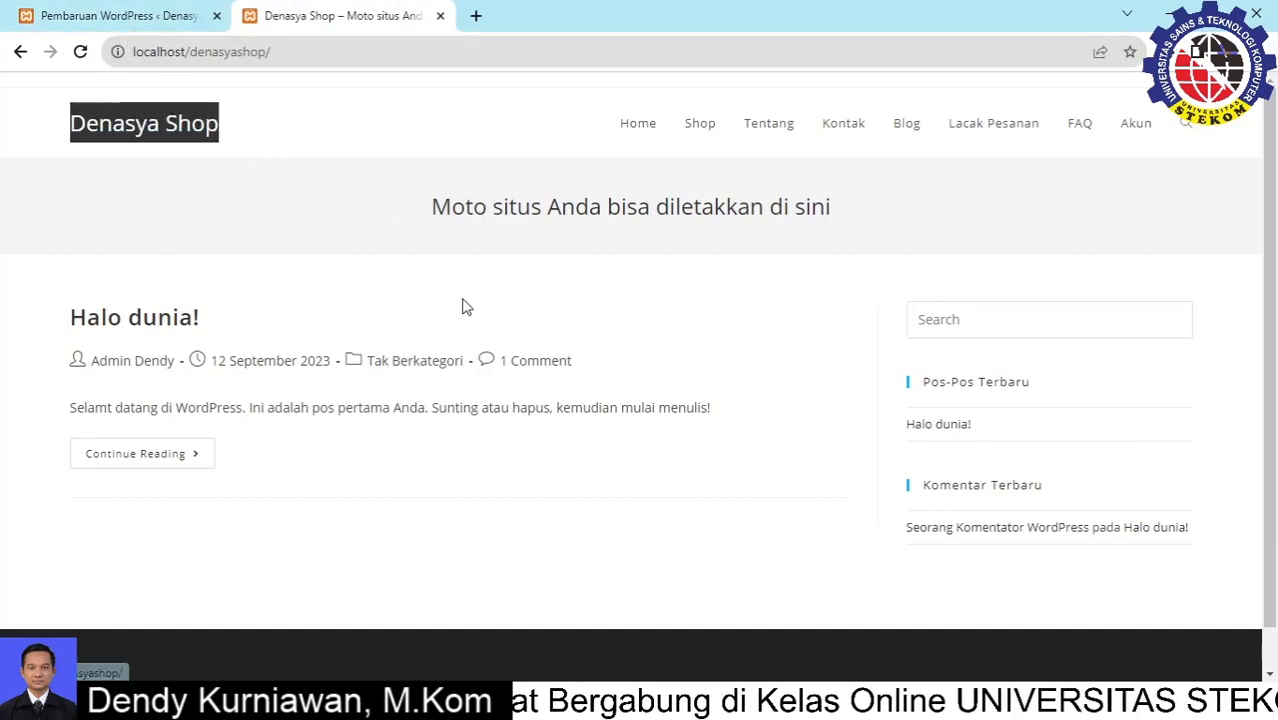
click(462, 305)
Open the list of installed themes in the Denasya Shop dashboard to check which theme is active
click(140, 18)
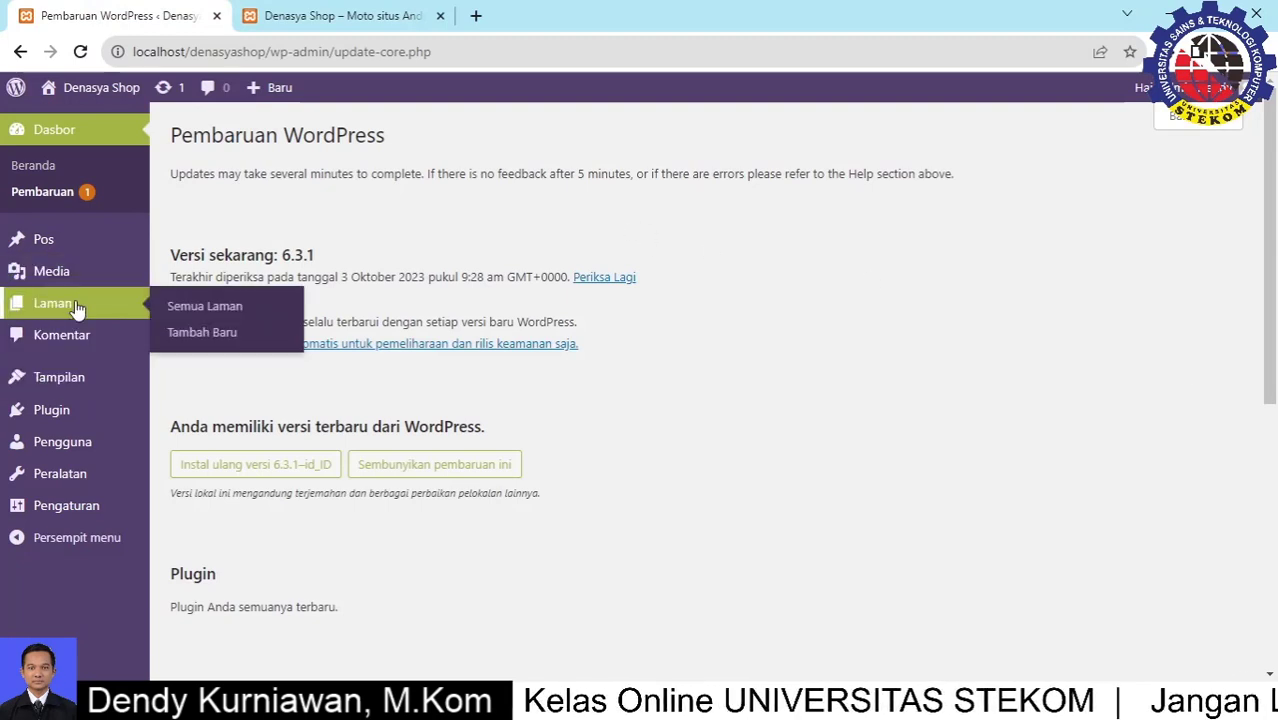
mouse_move(73, 377)
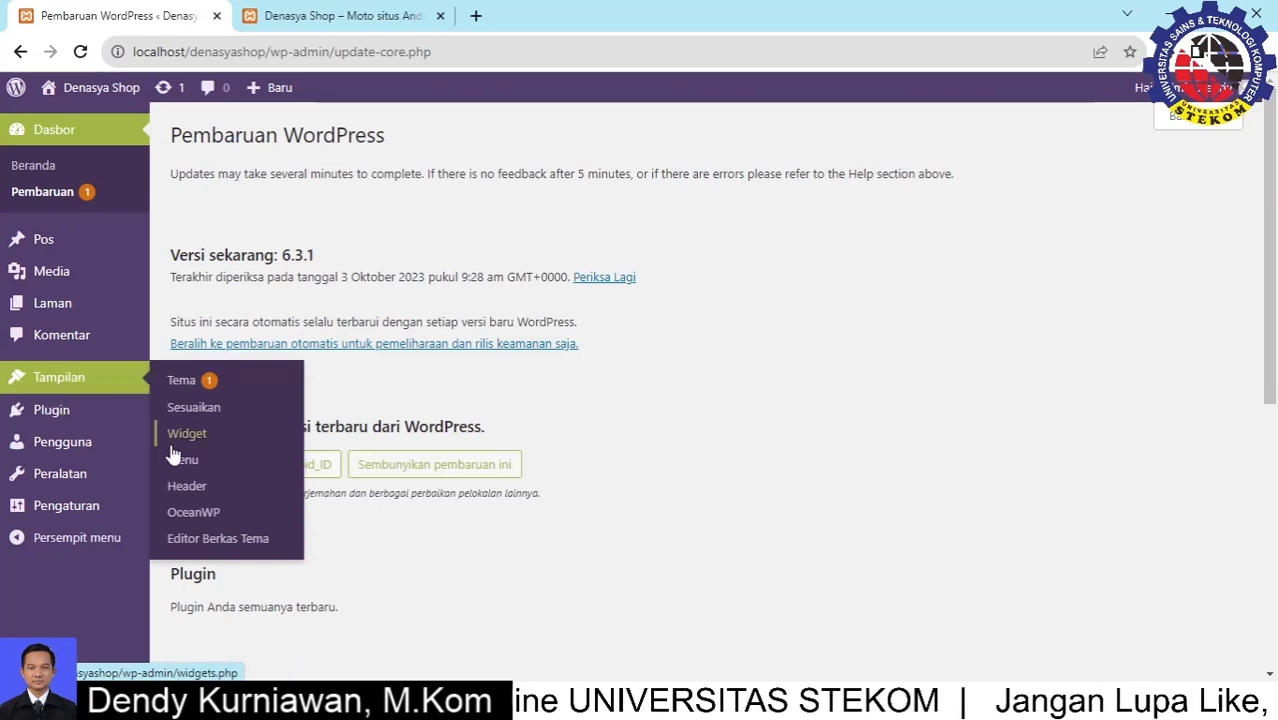
click(191, 391)
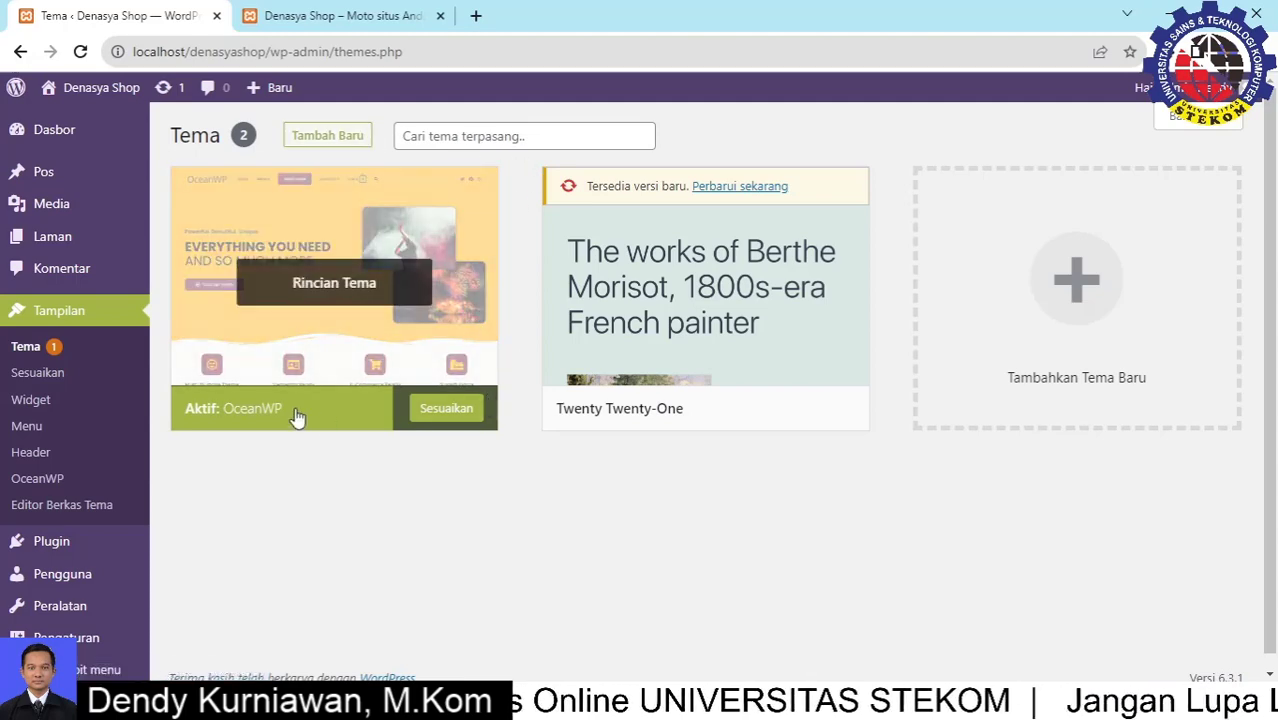
Search the WordPress plugin directory from the dashboard for "ocean wp" and install the Ocean Extra plugin
click(58, 555)
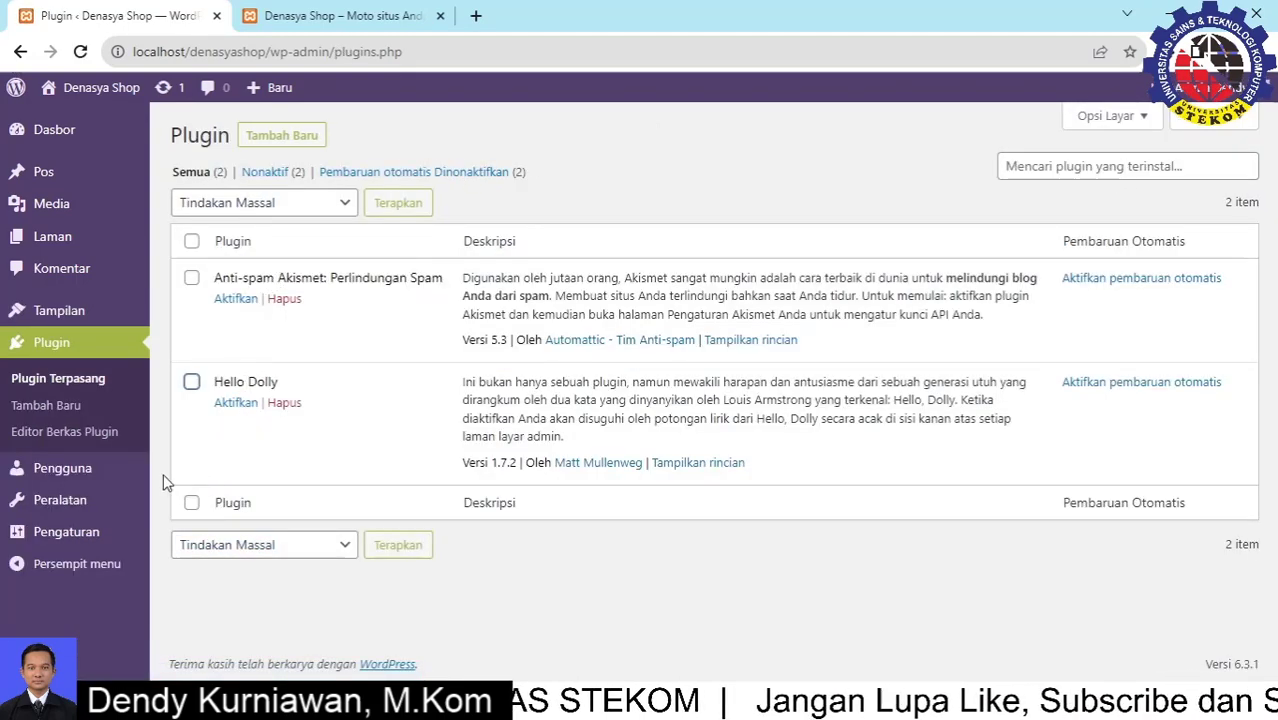
click(75, 411)
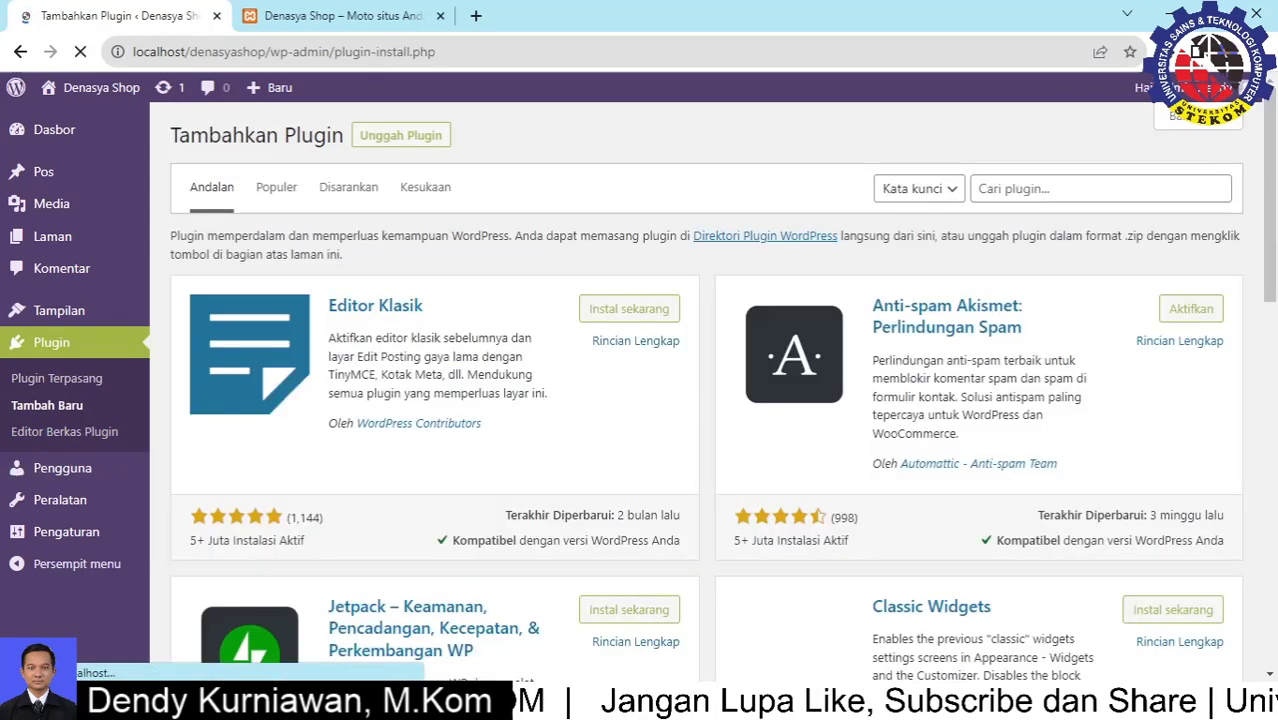
click(1059, 191)
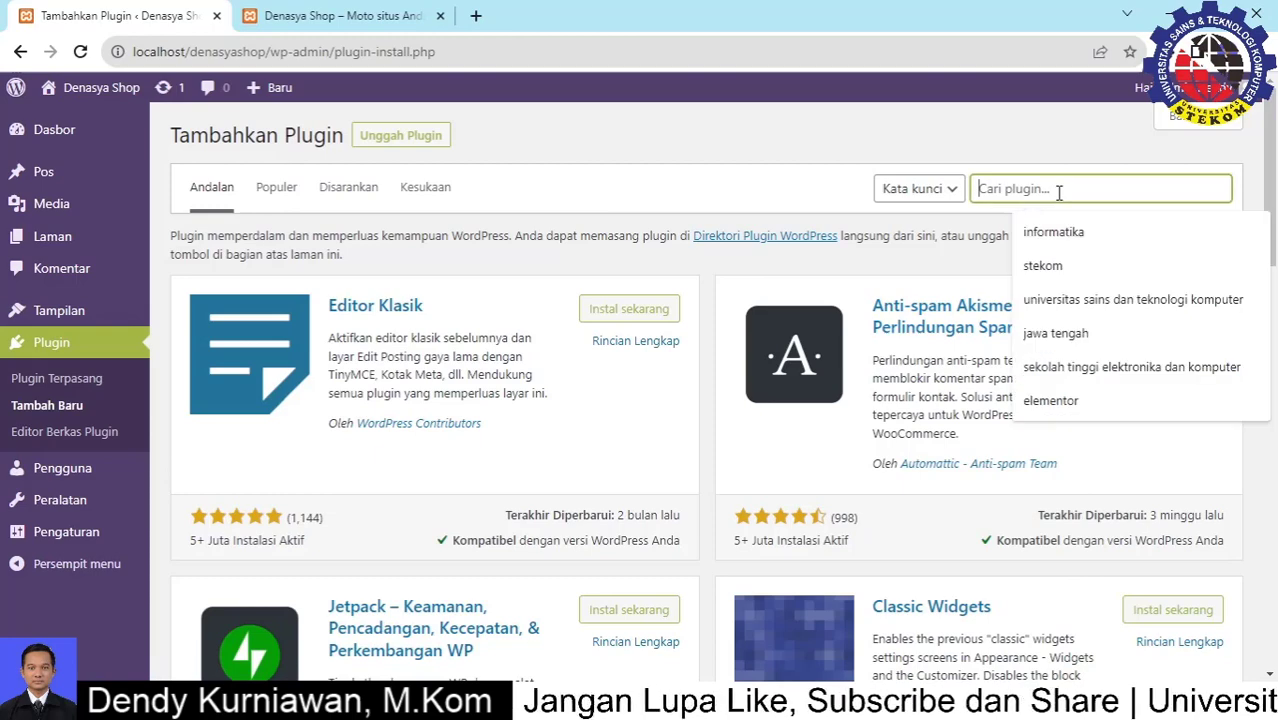
text(ocean wp)
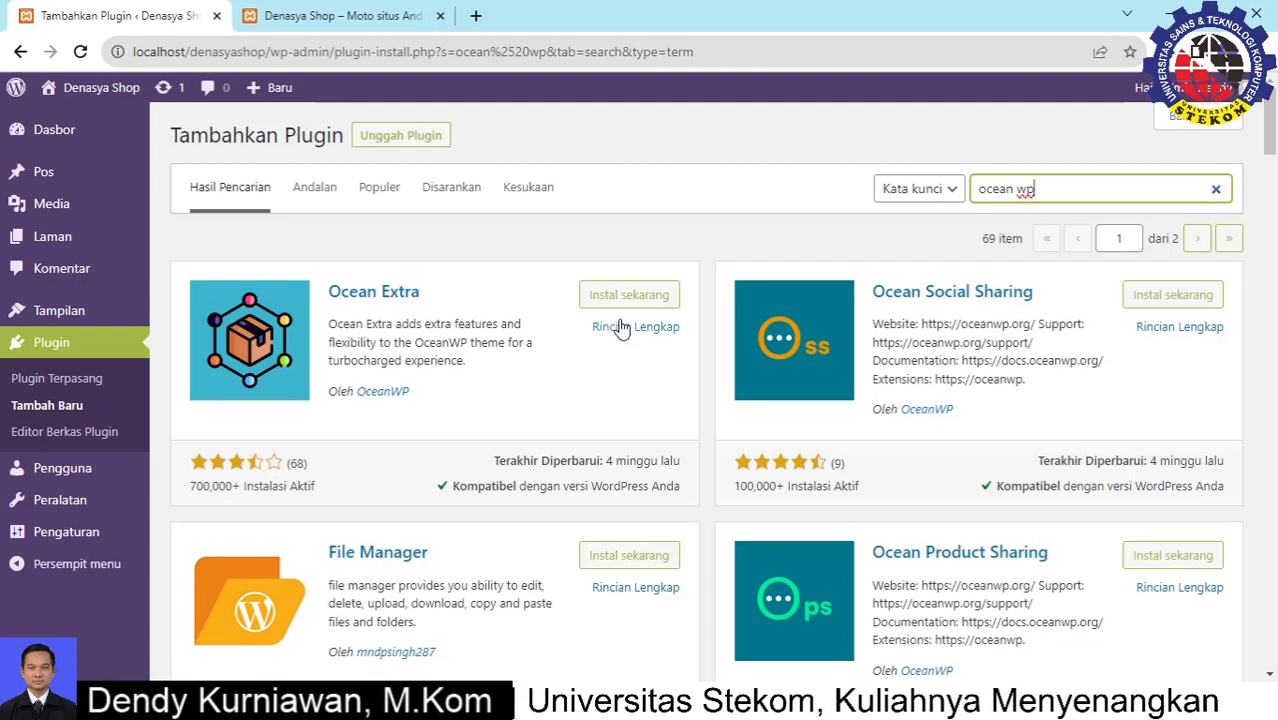
click(650, 303)
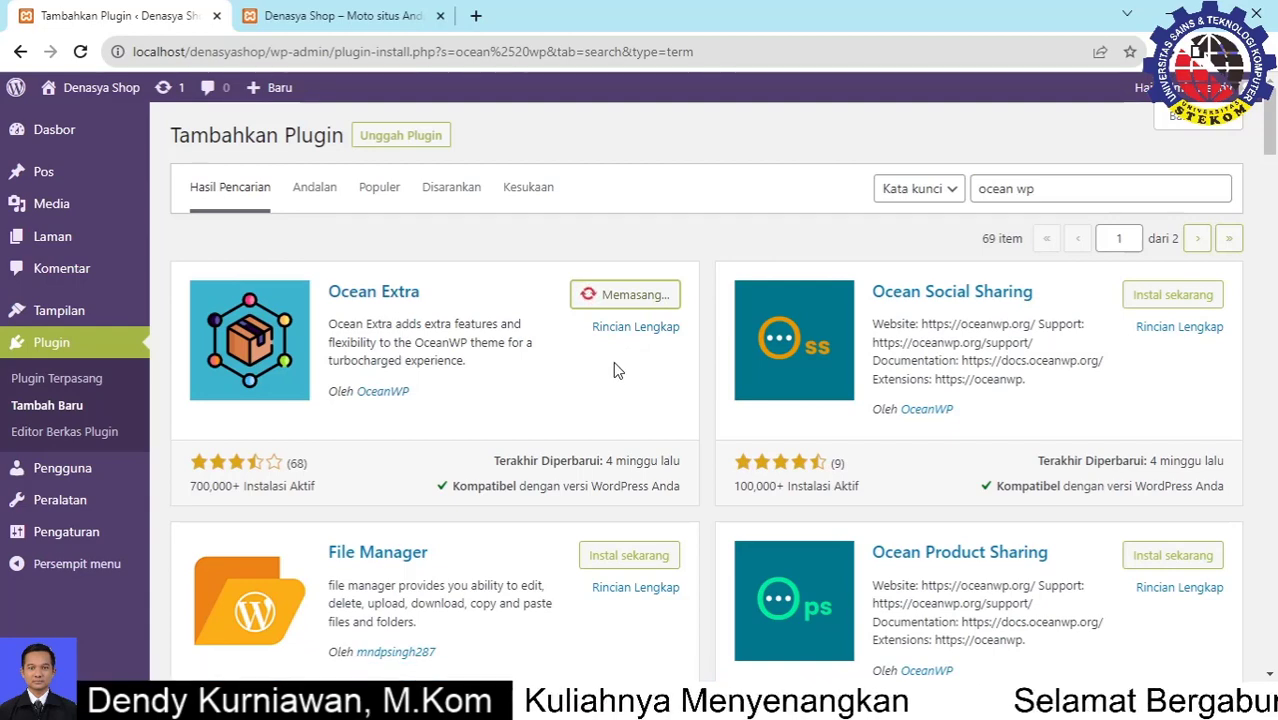
Search Google in a new tab for "download plugin ocean extra" and open the plugin's WordPress.org download page
click(476, 16)
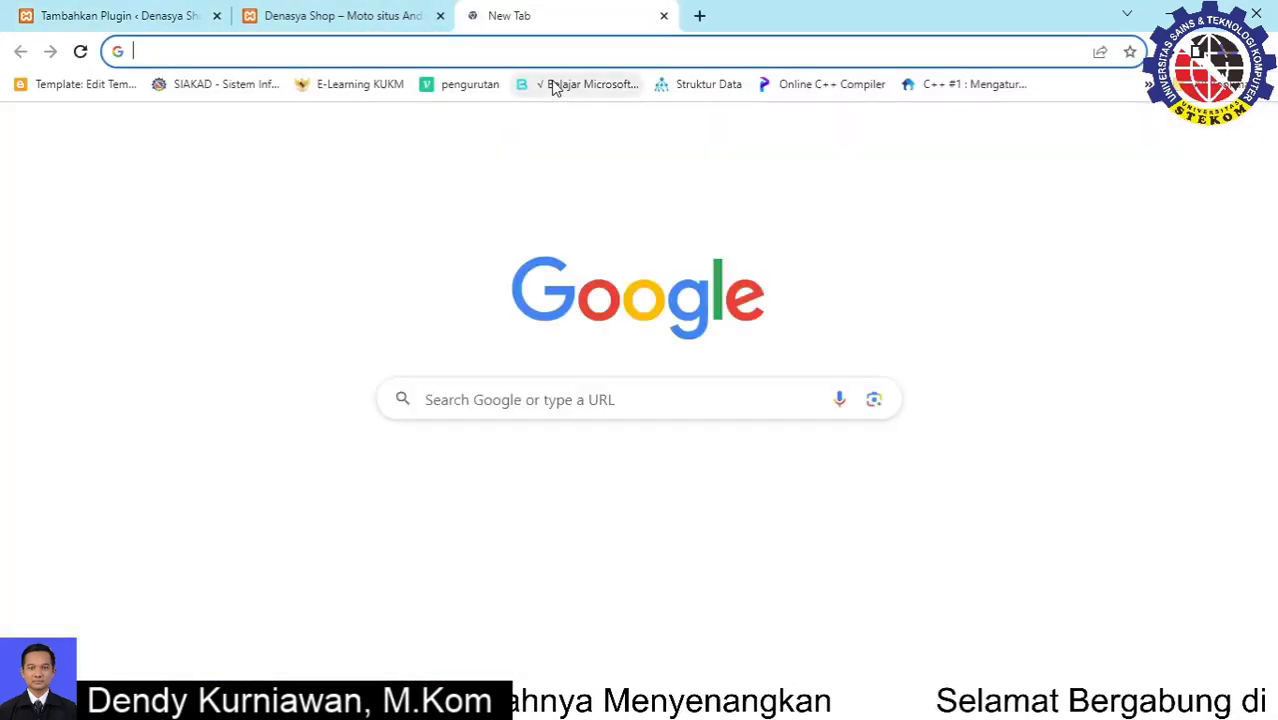
text(dow)
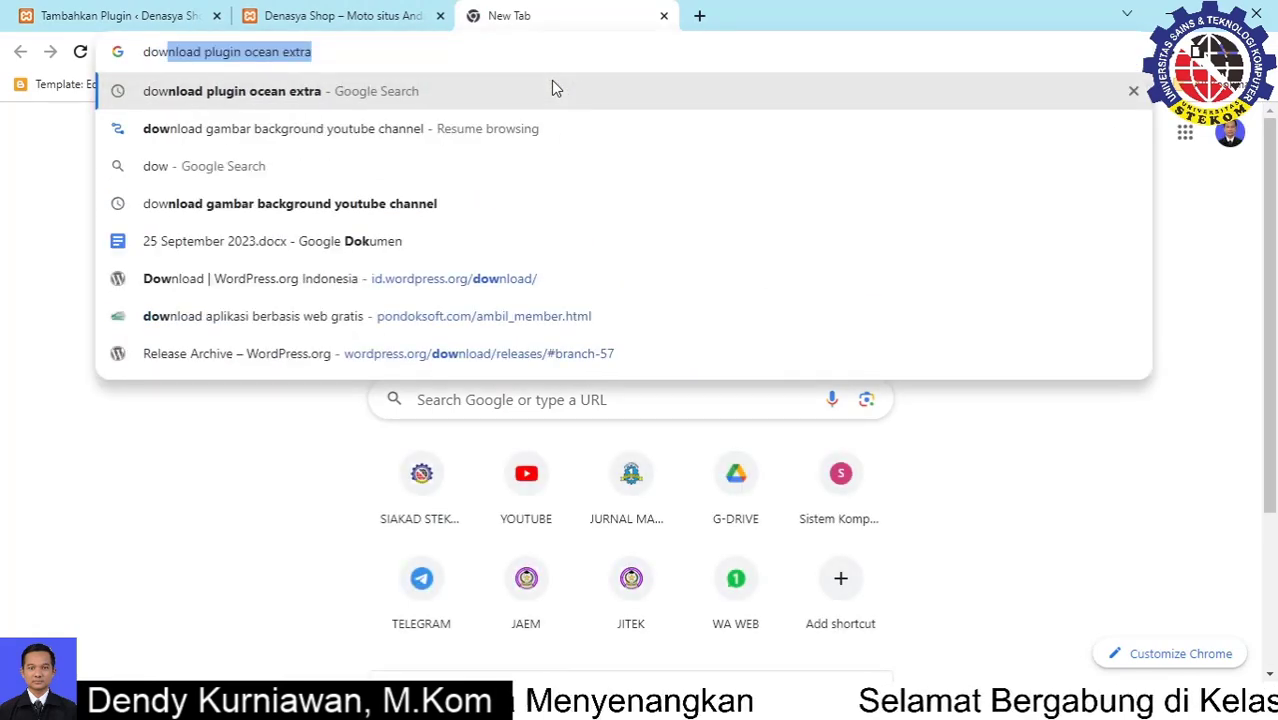
key(Right)
key(Return)
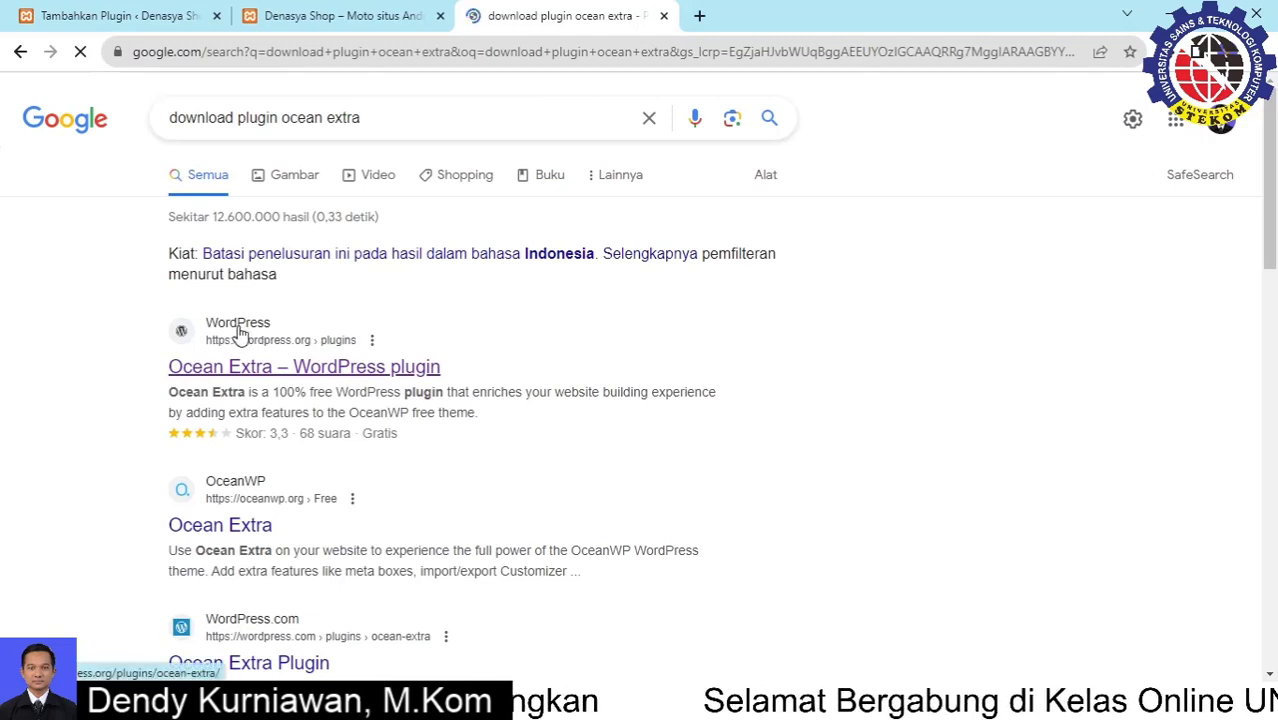
click(279, 368)
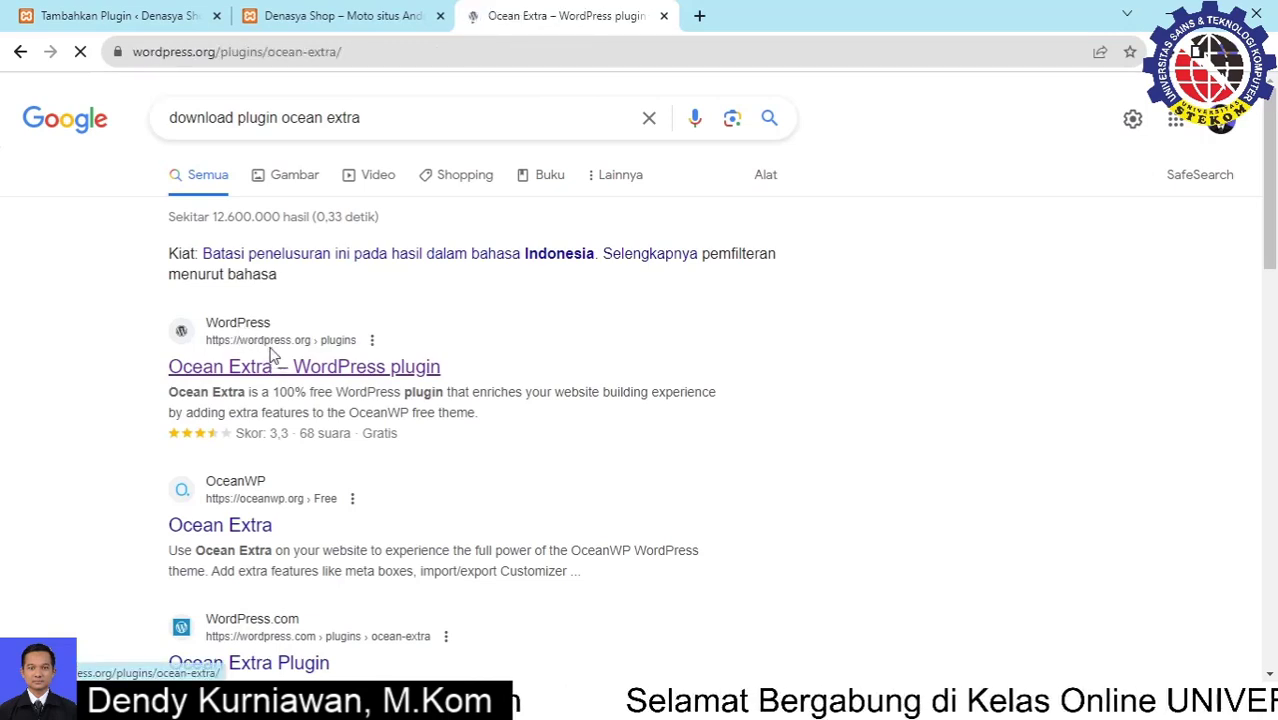
scroll(1073, 515, down, 2)
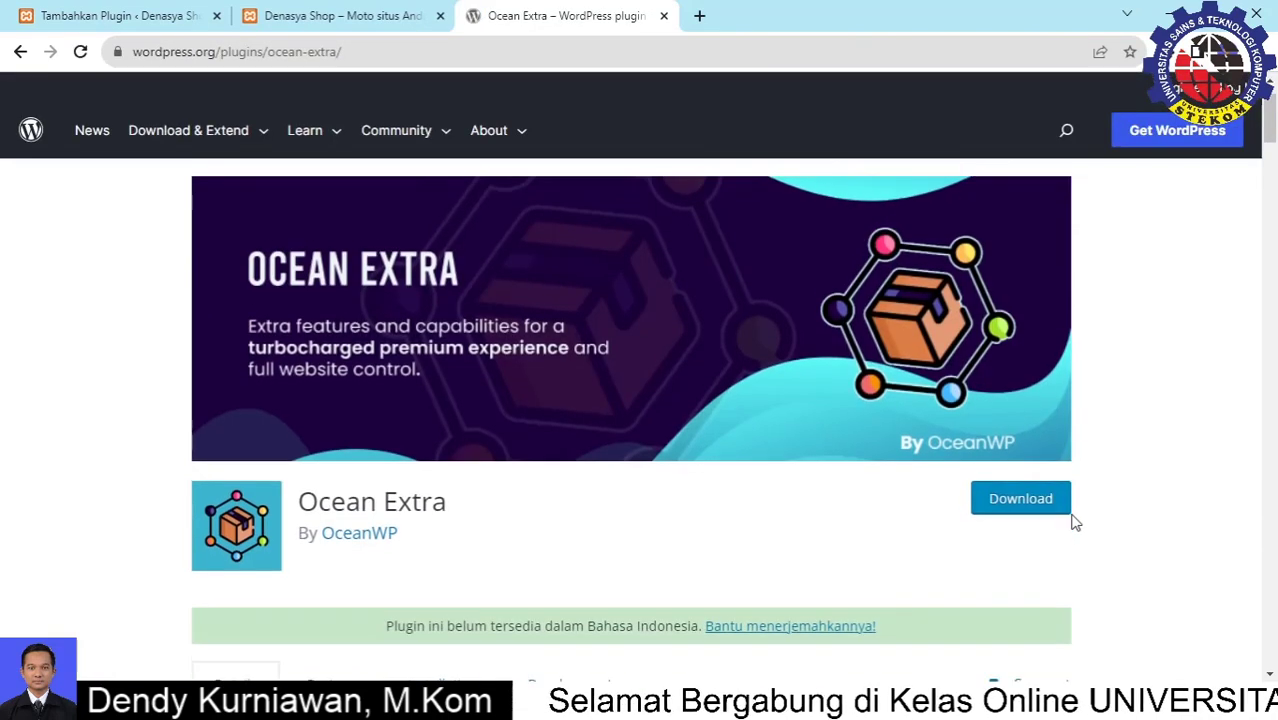
Activate the Ocean Extra plugin in the dashboard and check its entry among the installed plugins
click(93, 14)
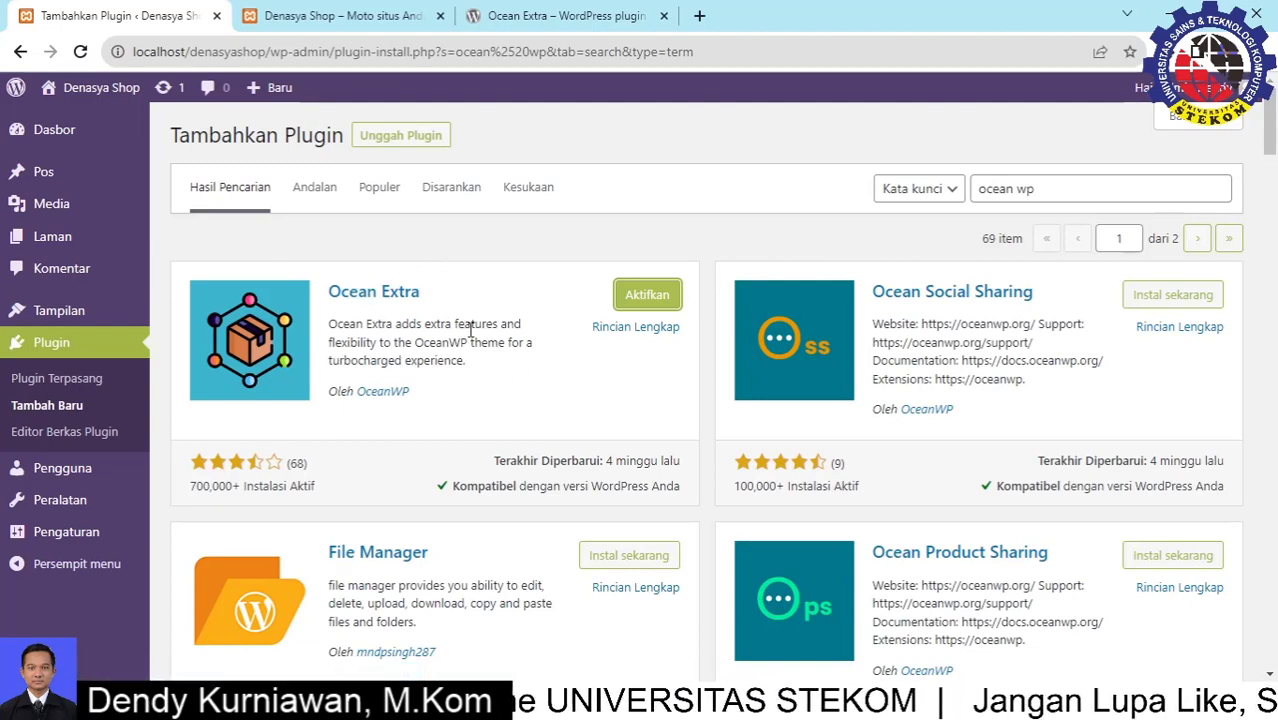
click(654, 295)
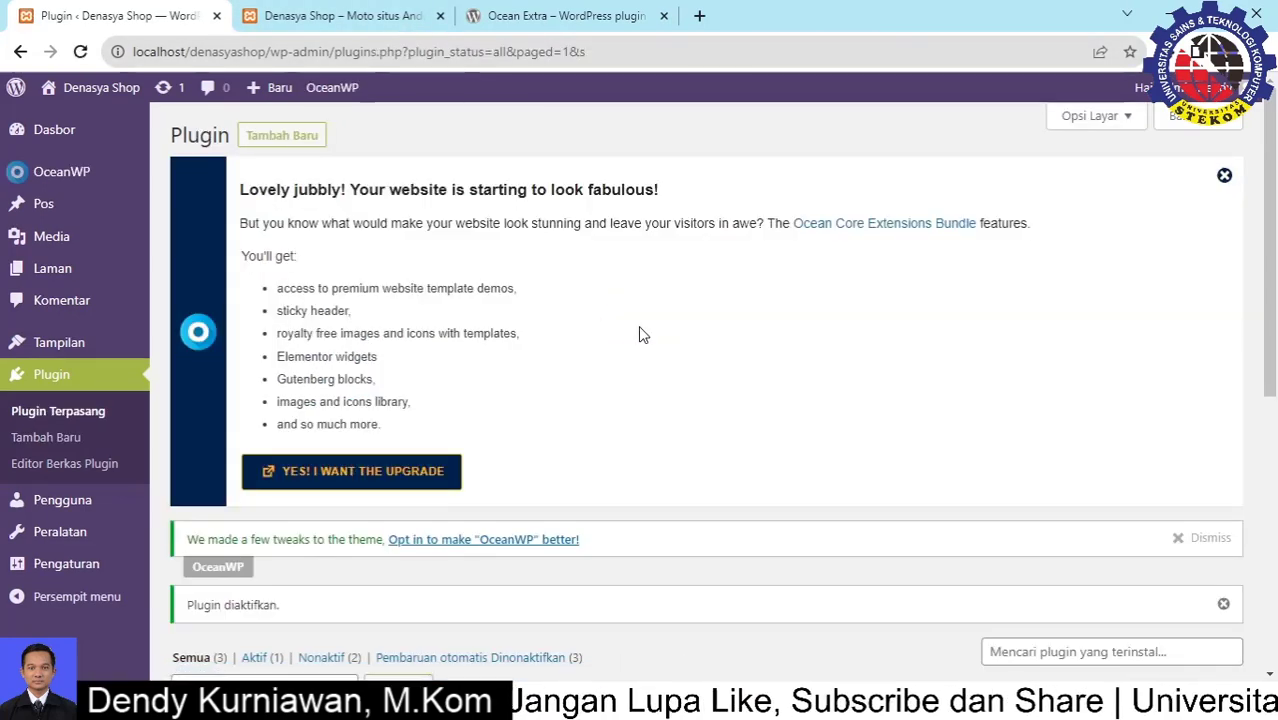
scroll(640, 335, down, 2)
scroll(638, 325, down, 3)
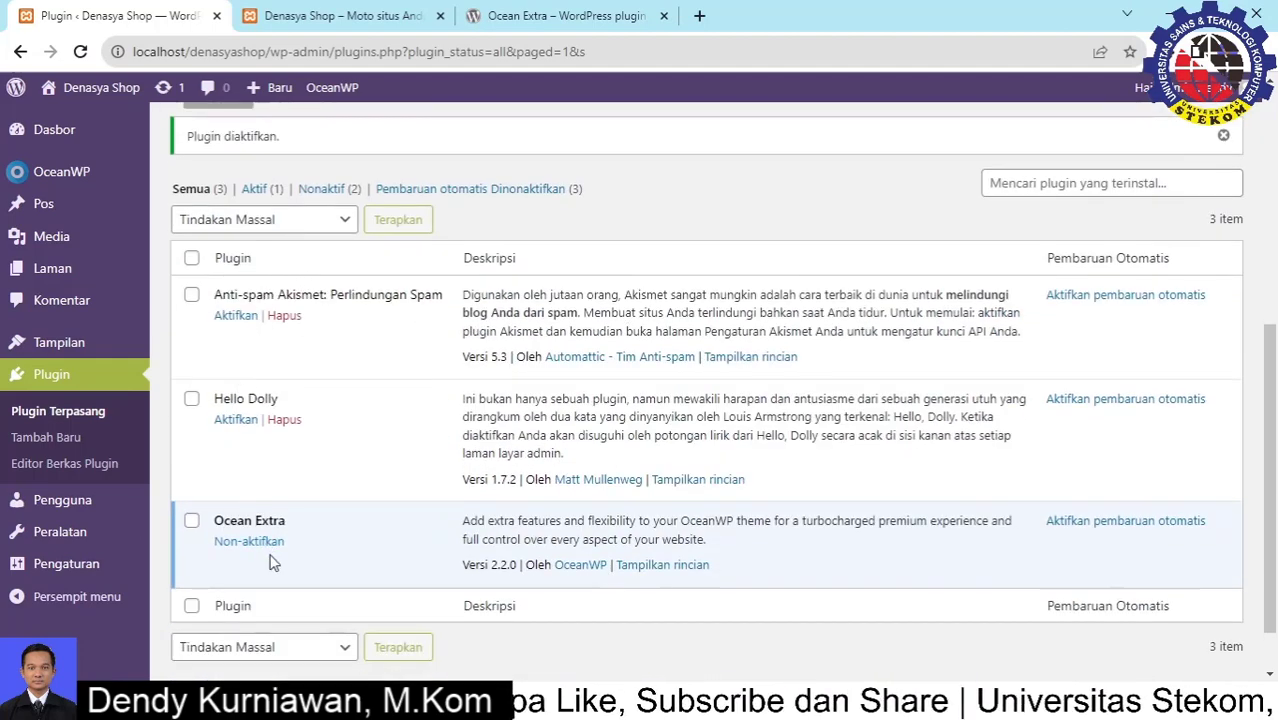
scroll(288, 532, down, 1)
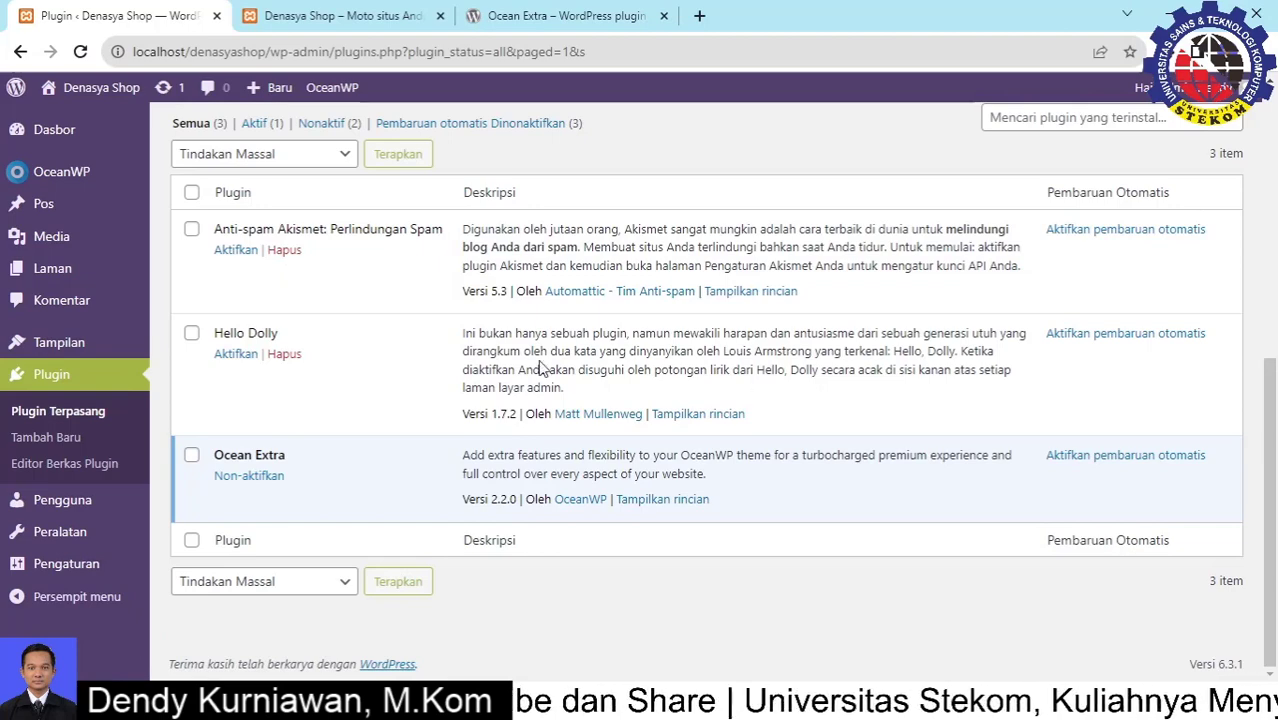
Delete the Anti-spam Akismet and Hello Dolly plugins together with their data using the bulk action Hapus
click(191, 333)
click(192, 230)
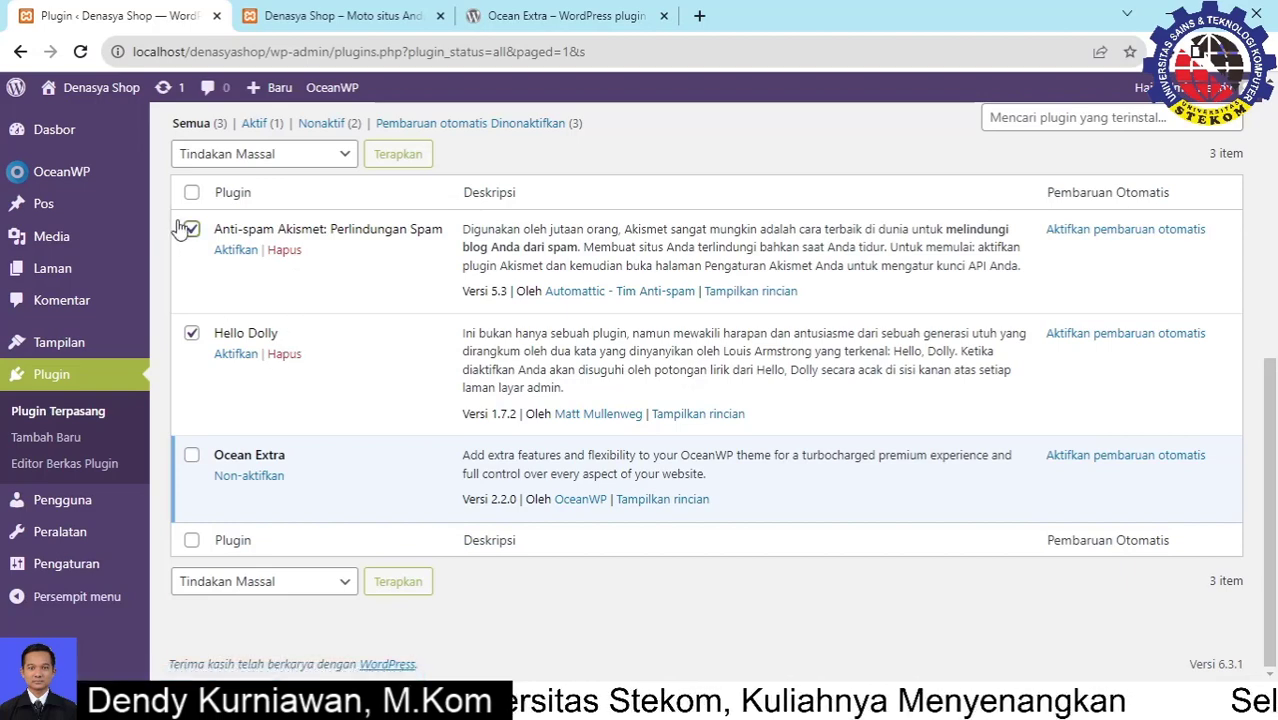
click(192, 333)
click(192, 333)
click(322, 160)
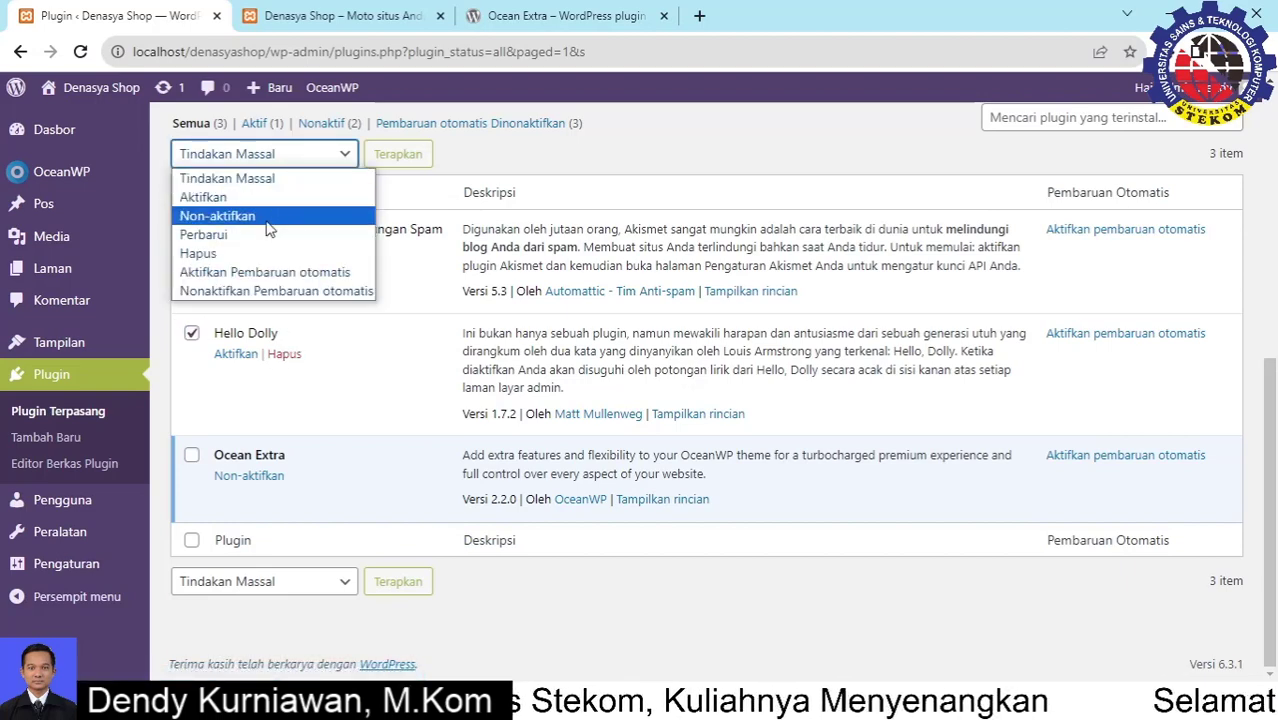
click(257, 254)
click(398, 155)
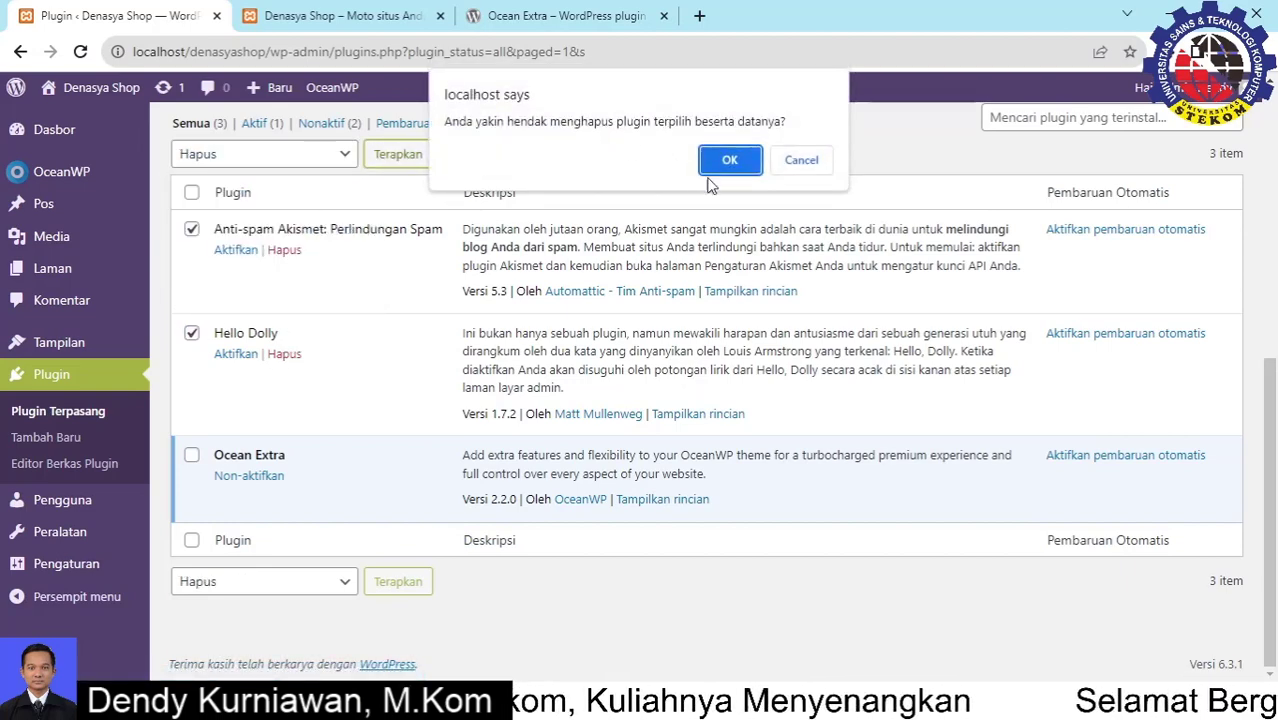
click(730, 160)
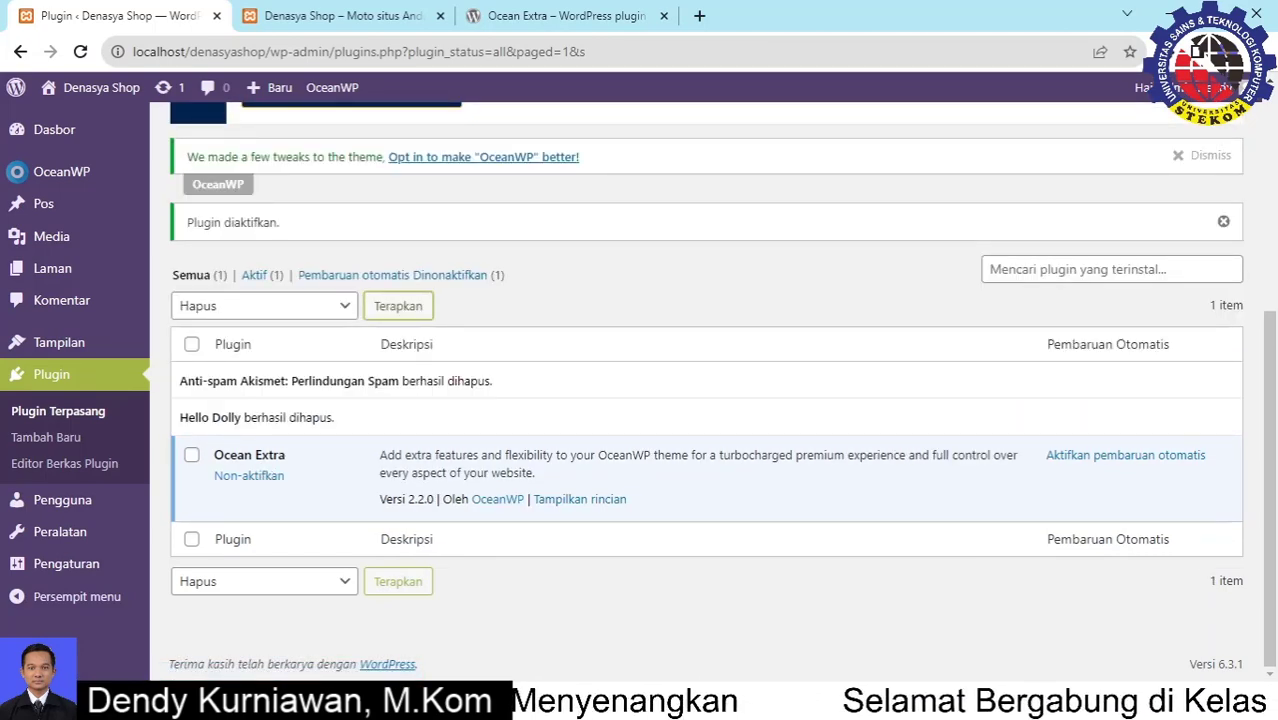
Glance at the Ocean Extra download page and open the dashboard's page for adding new plugins
click(549, 14)
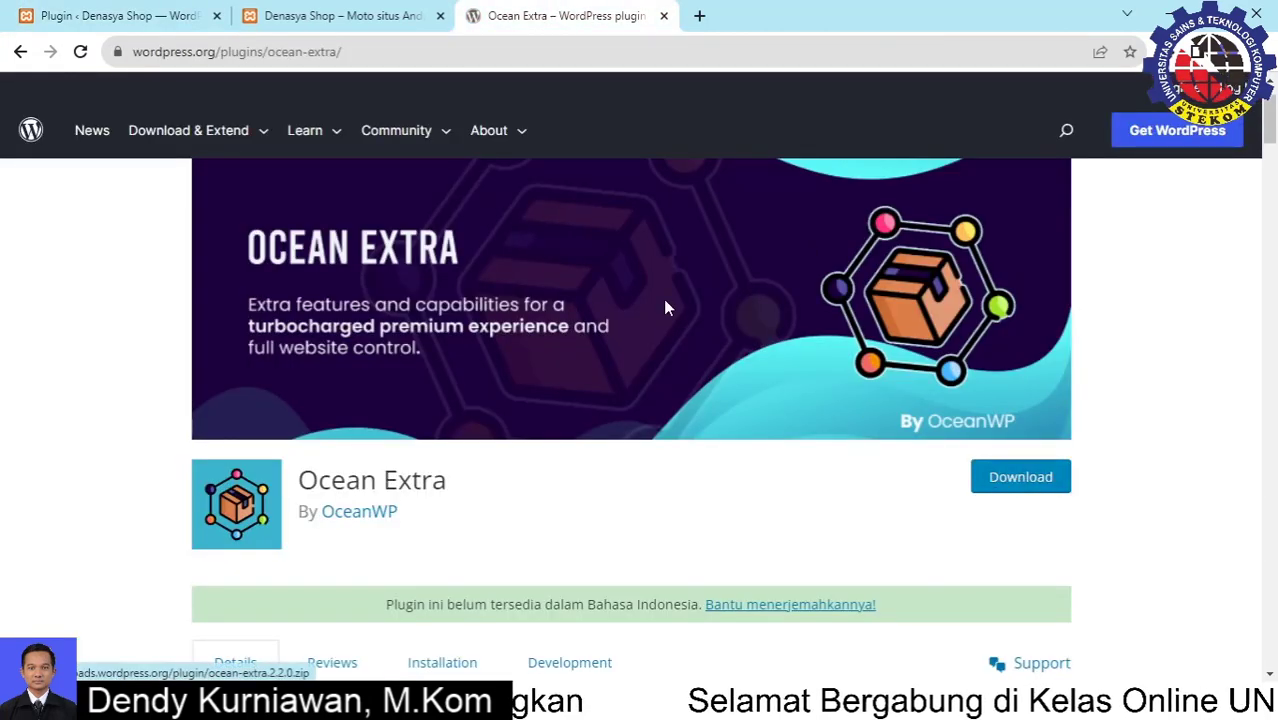
click(160, 17)
scroll(455, 297, up, 3)
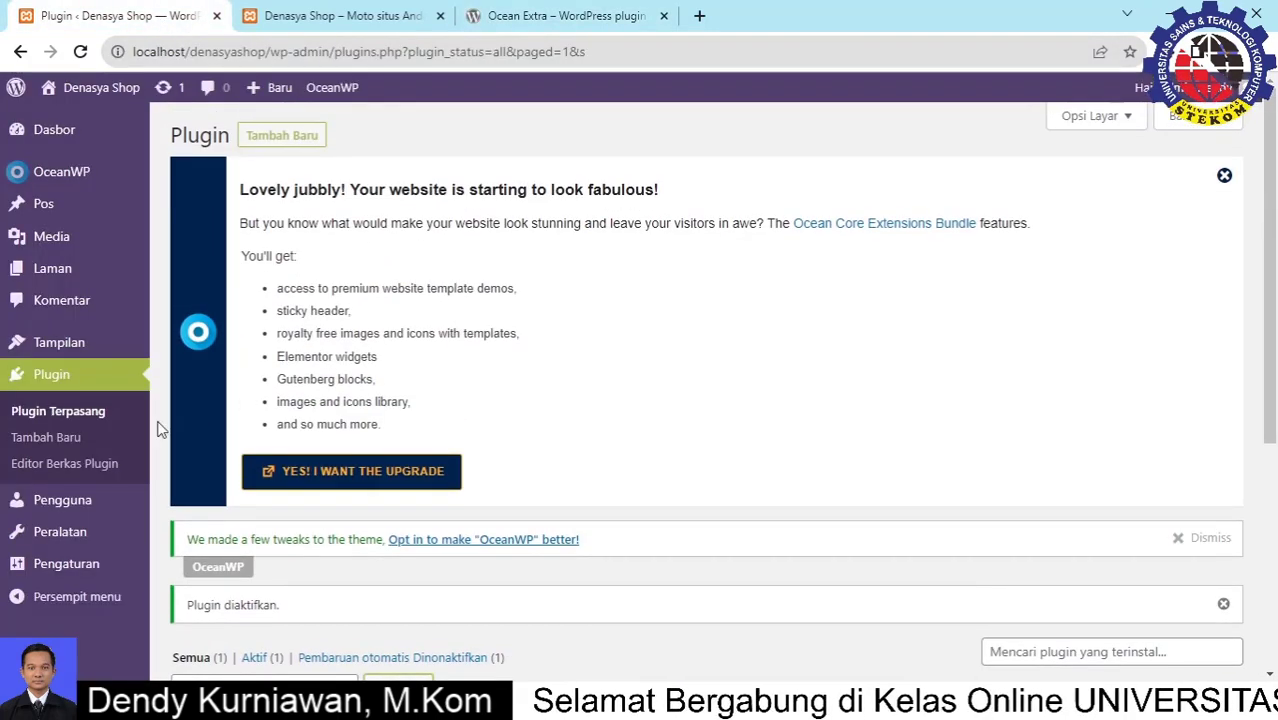
click(72, 438)
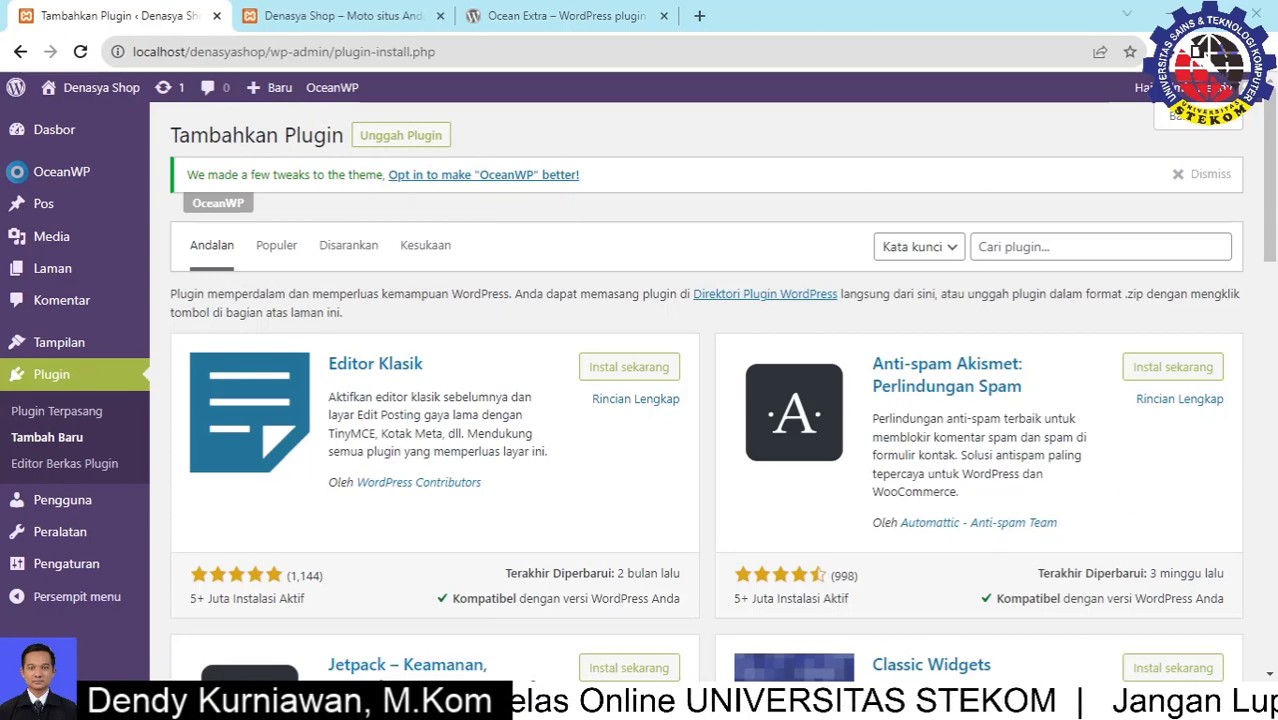
Open a blank Notepad note and write a list headed "plugin" with "1. Ocean Extra" and "2. Elementor builder"
key(super+s)
key(Escape)
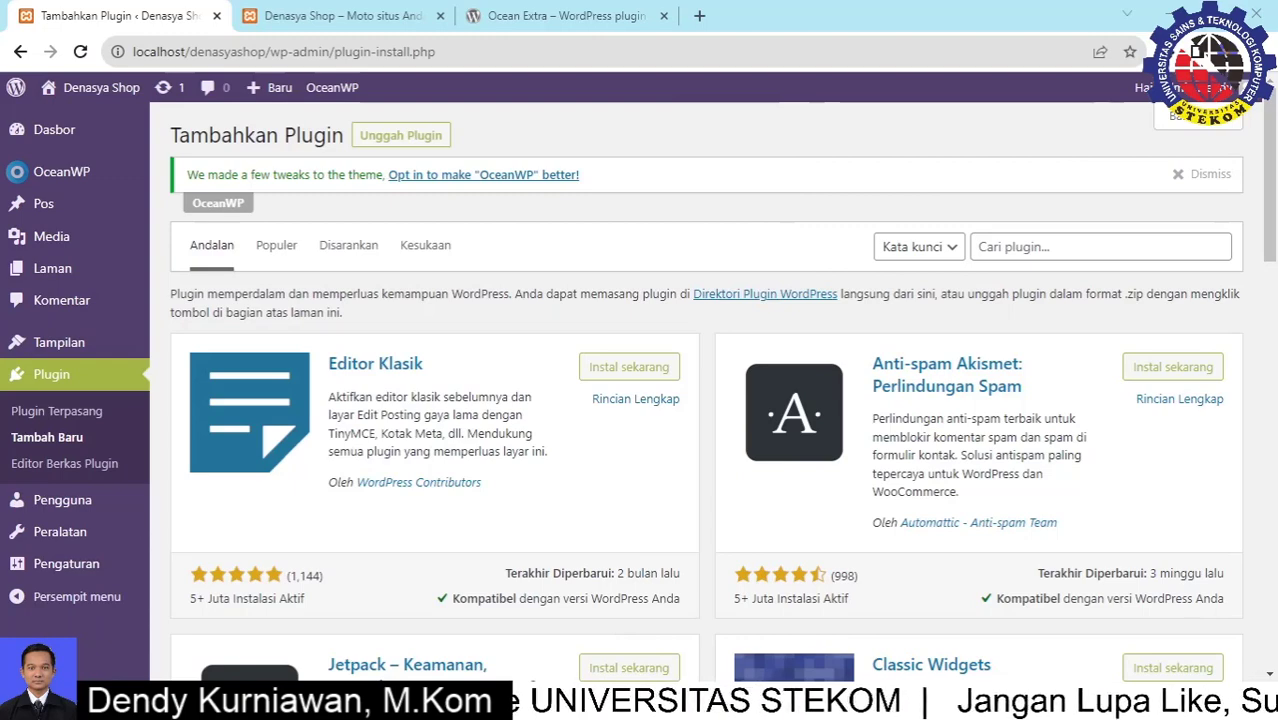
drag(635, 8, 630, 0)
drag(468, 10, 467, 133)
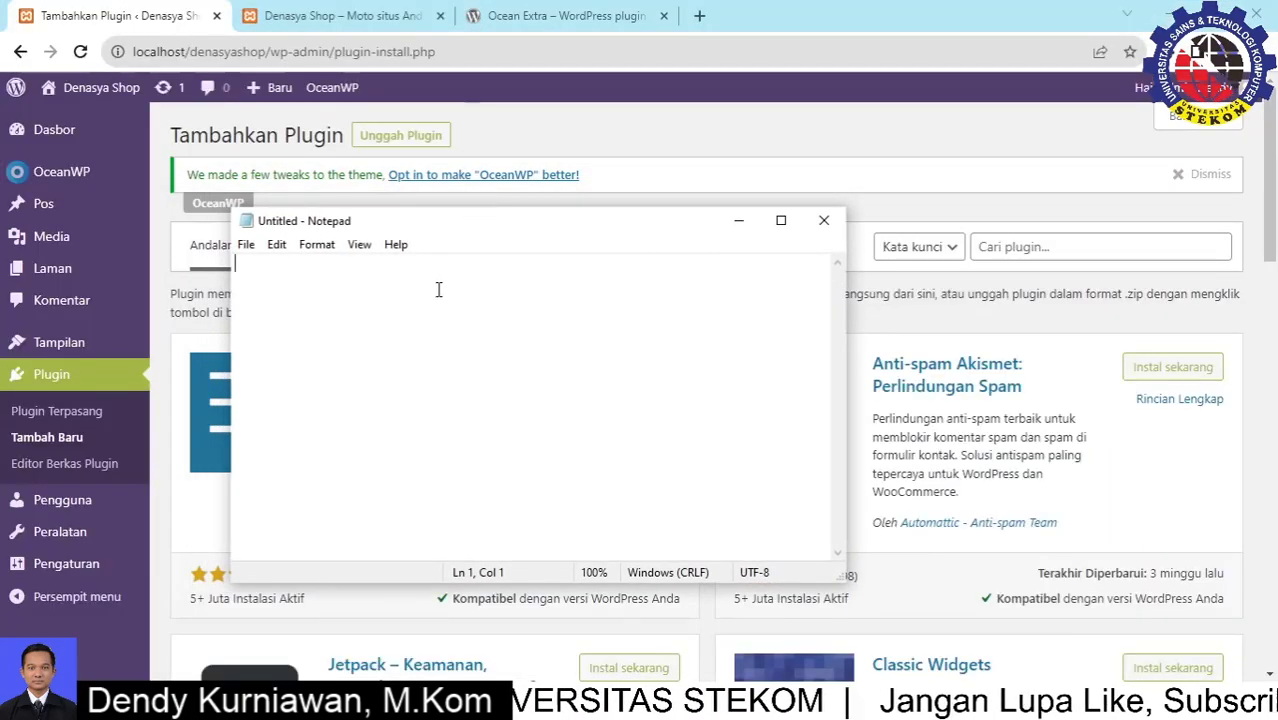
text(1.)
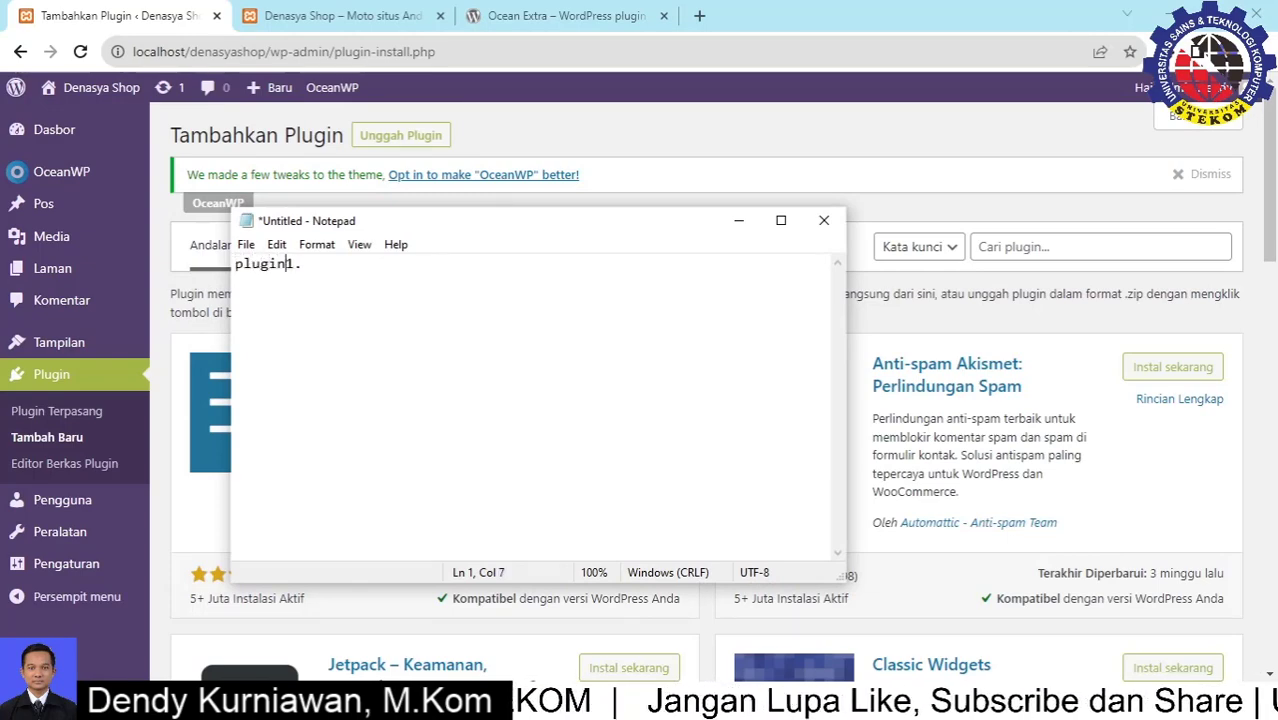
key(Return)
key(End)
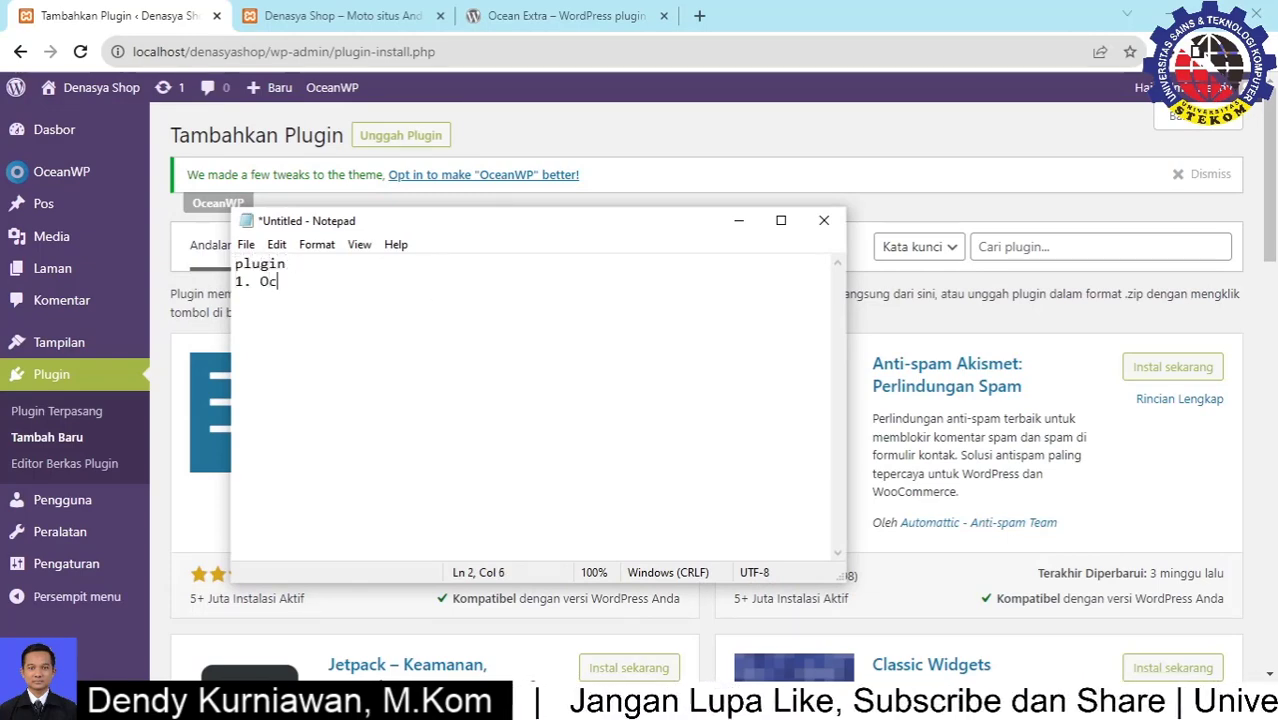
text(Ocean Extra)
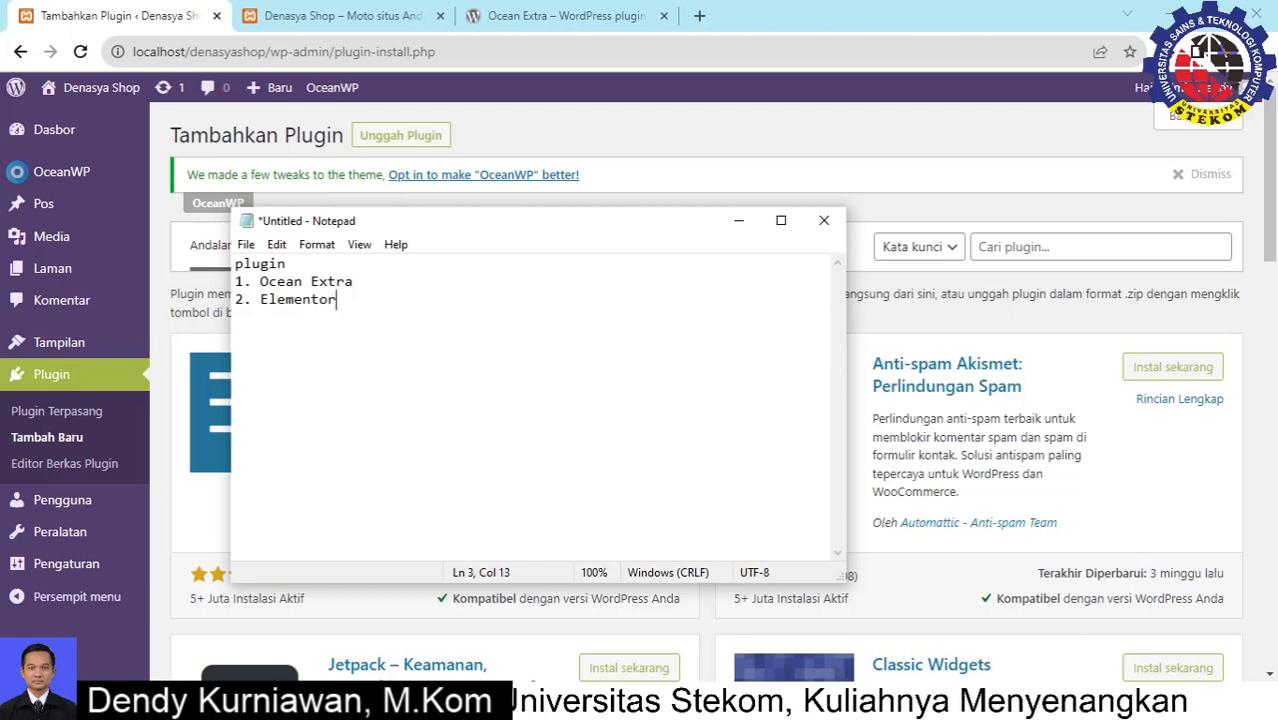
Enlarge the Notepad text to 160% and move the note's window off the WordPress page
key(ctrl+plus)
key(ctrl+plus)
key(ctrl+plus)
key(ctrl+plus)
key(ctrl+plus)
key(ctrl+plus)
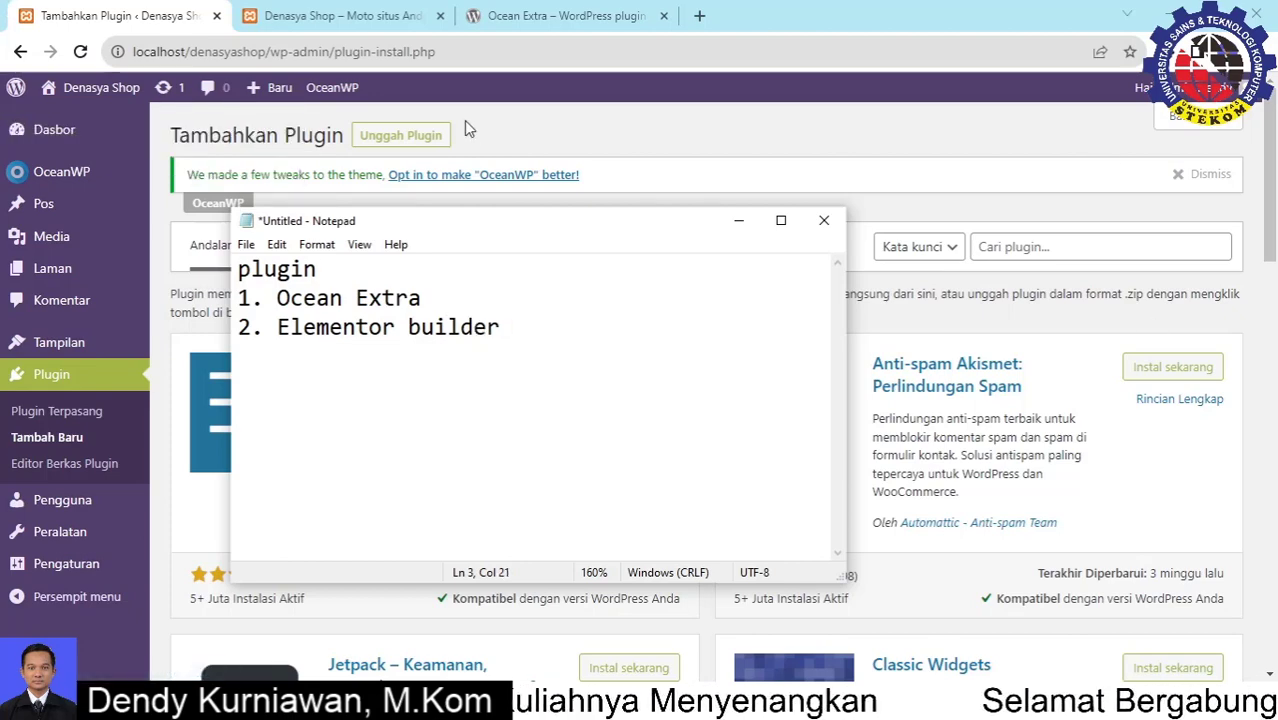
drag(511, 226, 1277, 246)
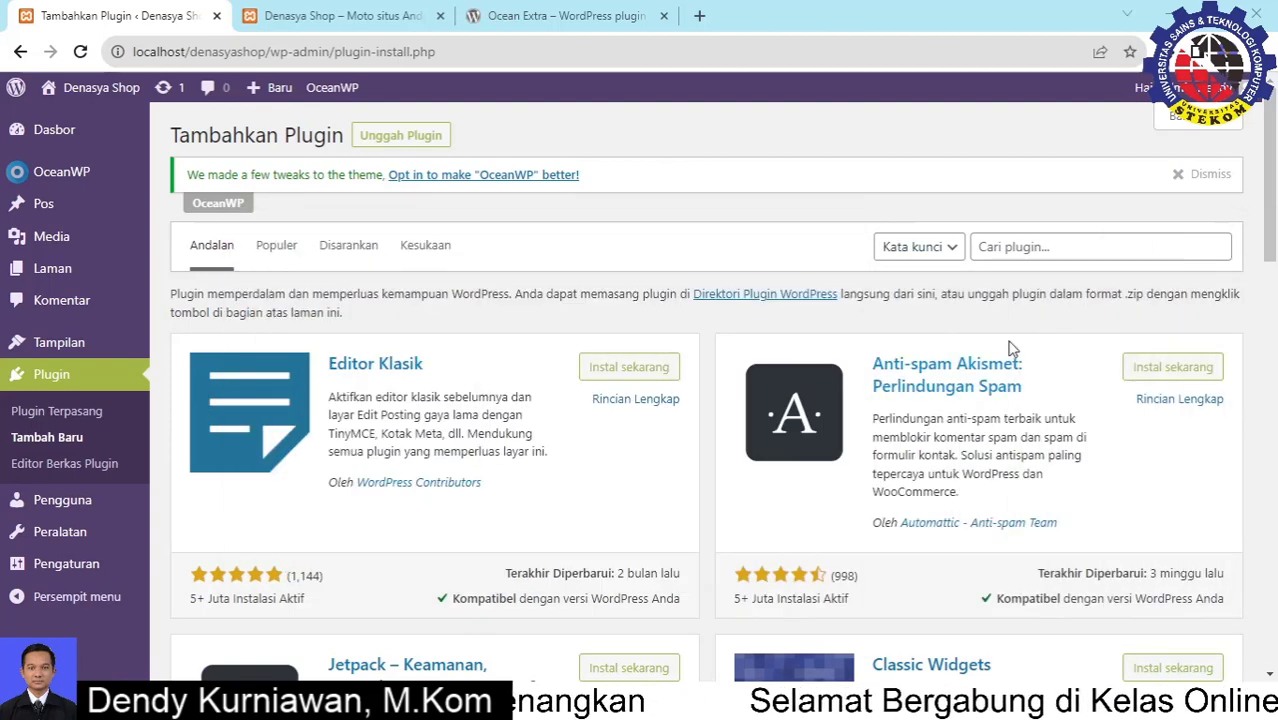
Search the WordPress.org plugin directory for "elementor" from the Ocean Extra page
click(1009, 248)
click(545, 16)
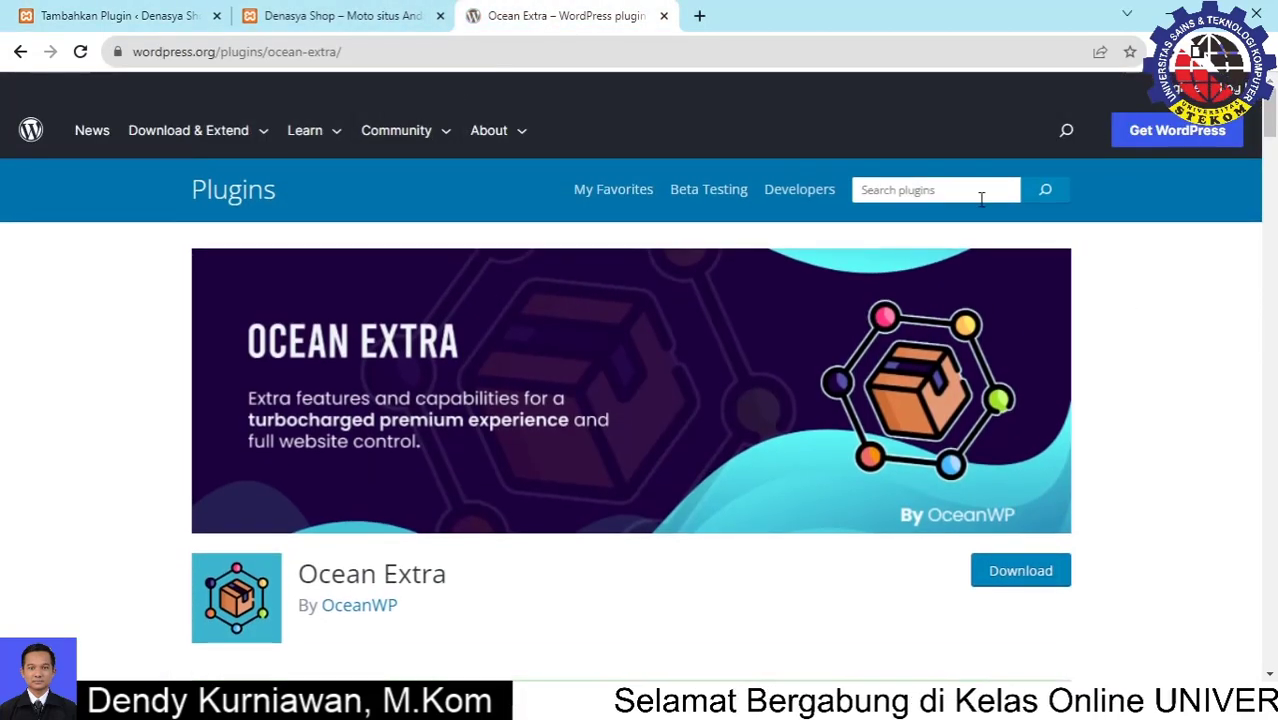
click(961, 192)
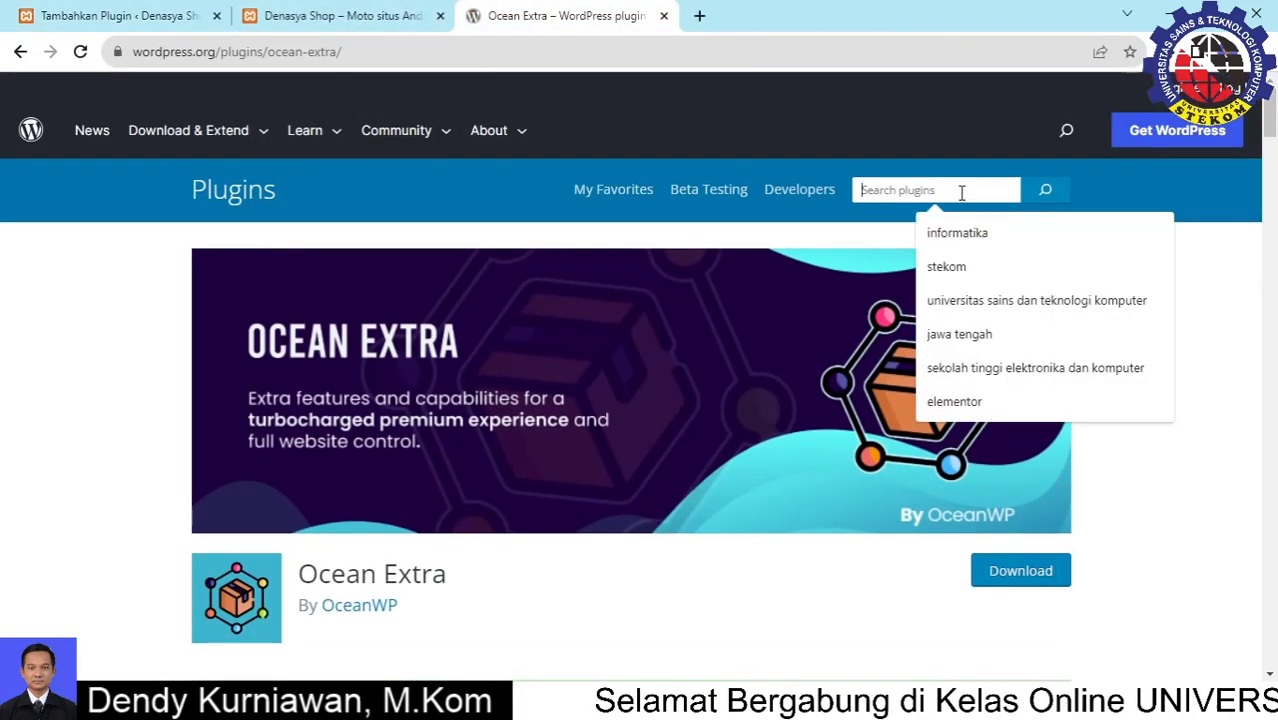
text(elemneted)
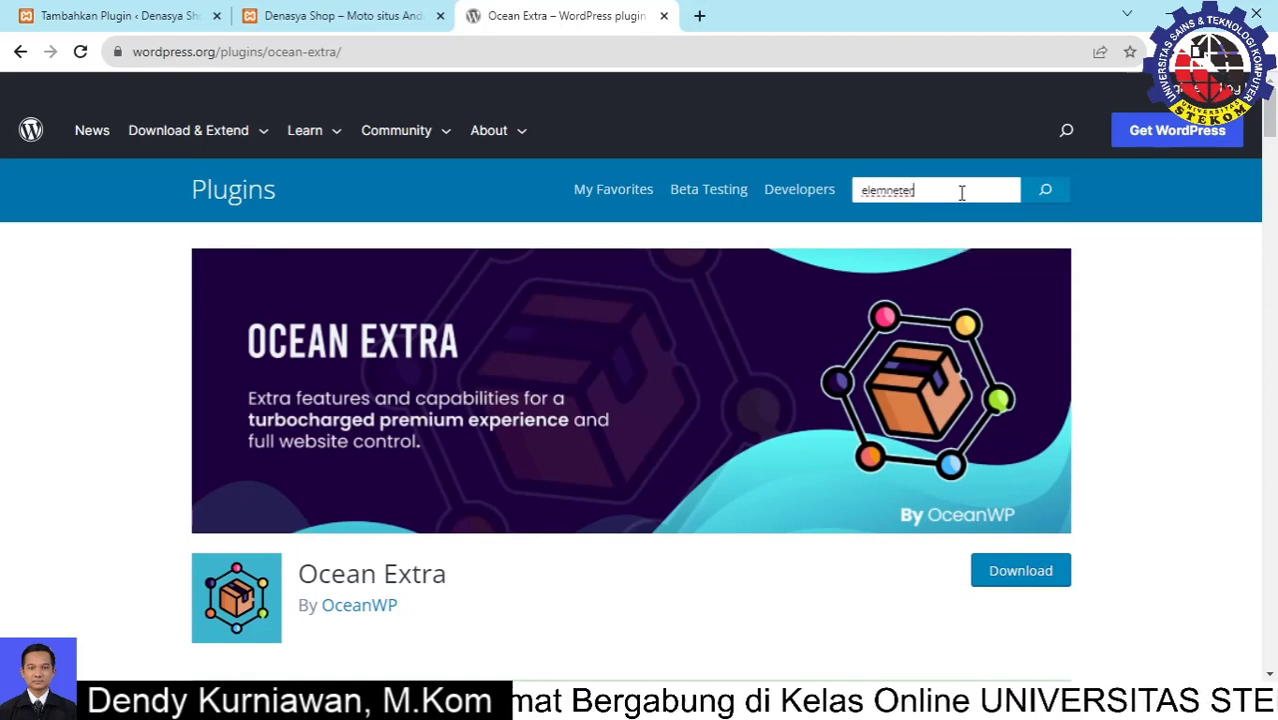
key(BackSpace)
key(BackSpace)
key(BackSpace)
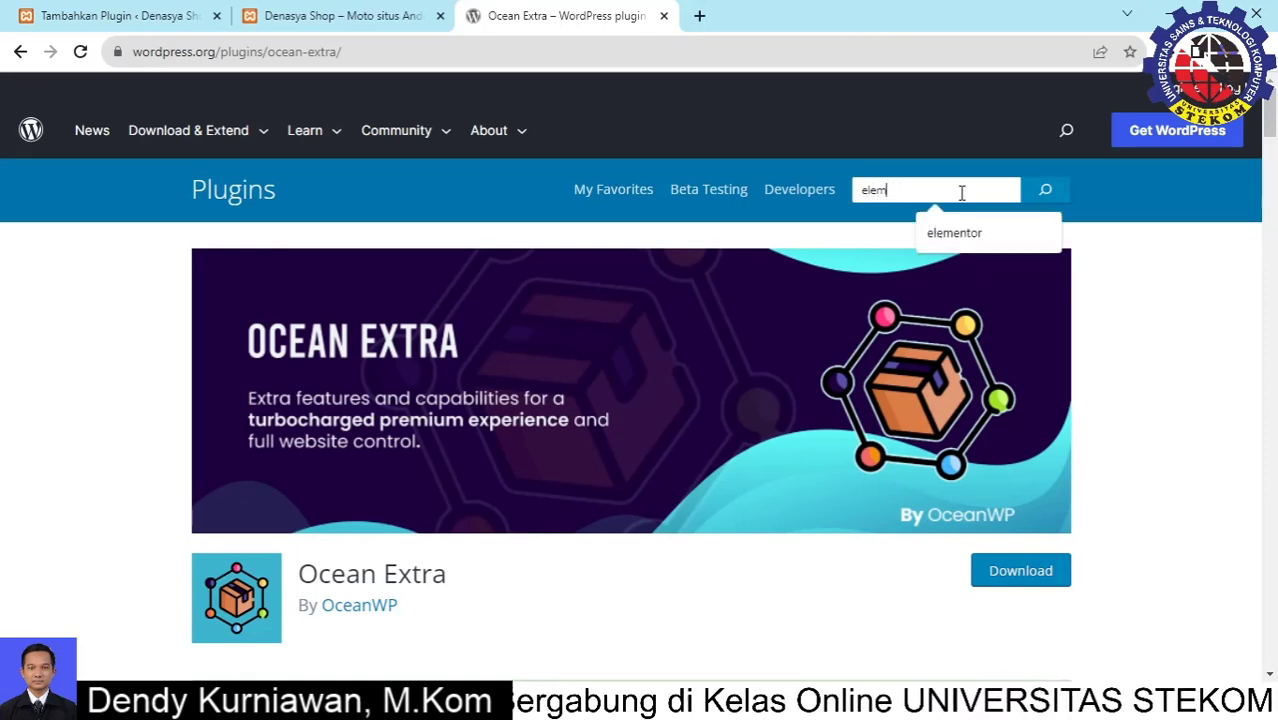
text(entor)
key(Return)
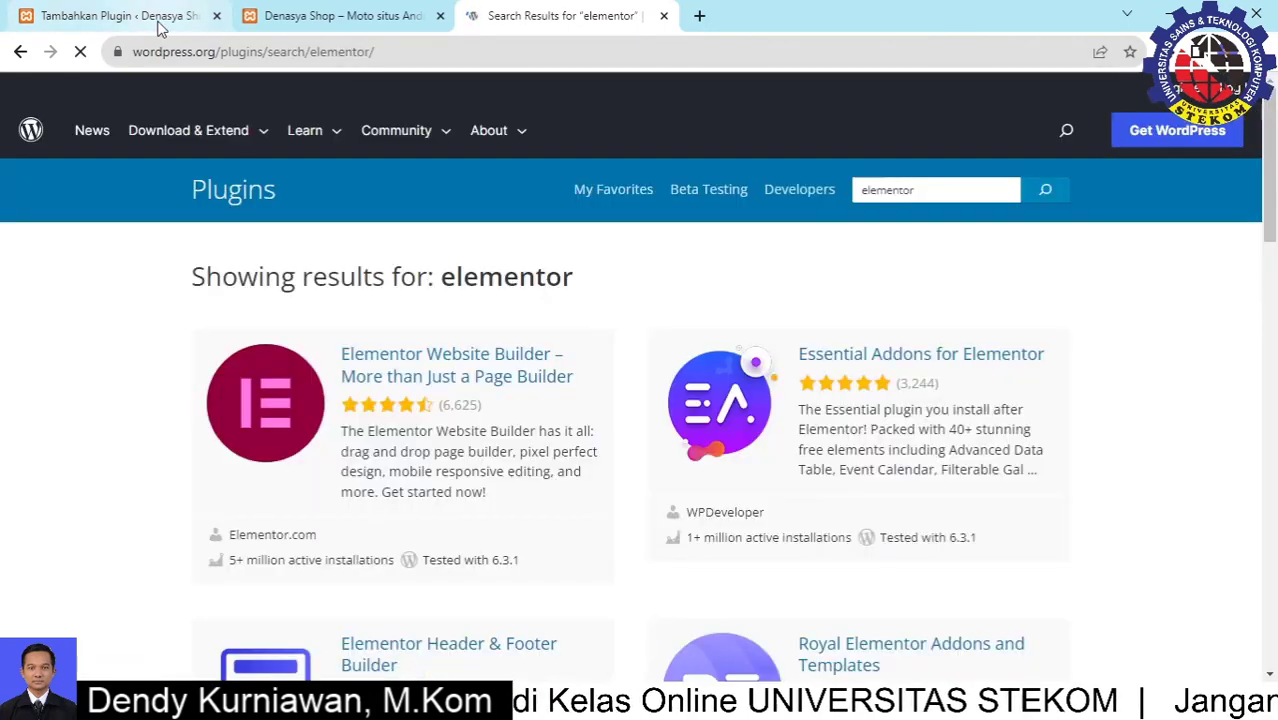
Look over the directory's Elementor search results and close that page
click(160, 18)
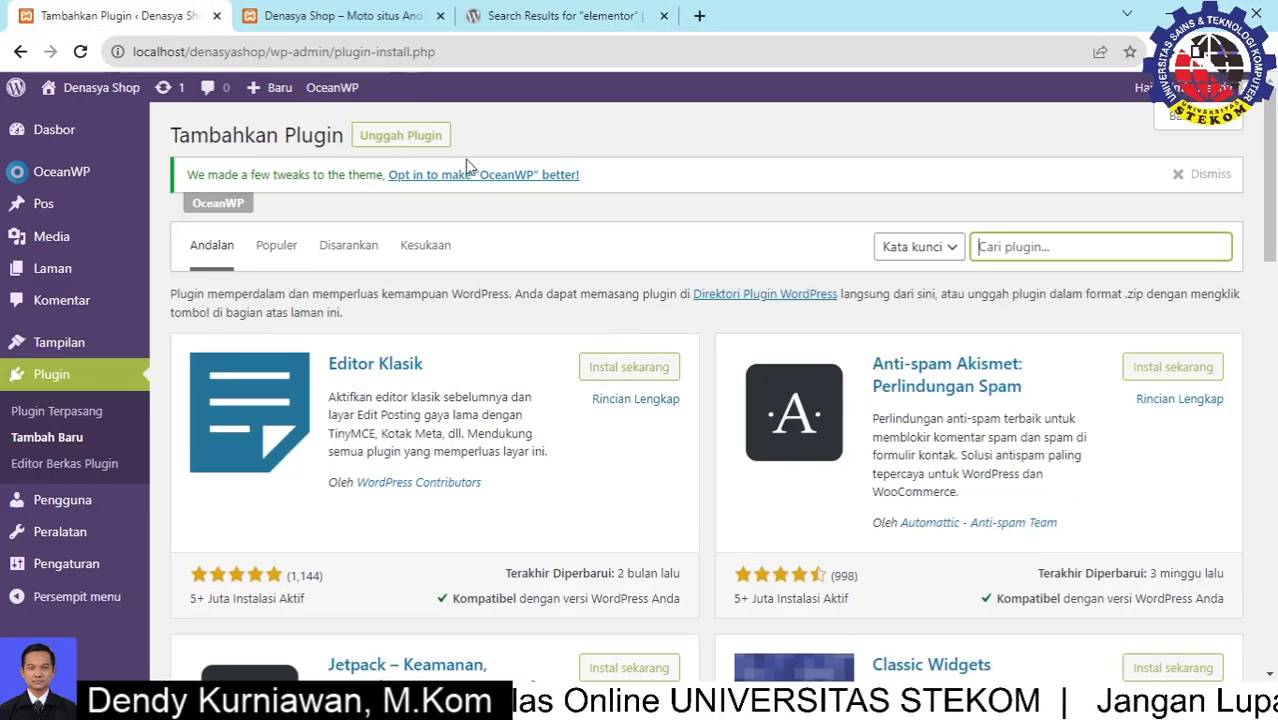
click(553, 18)
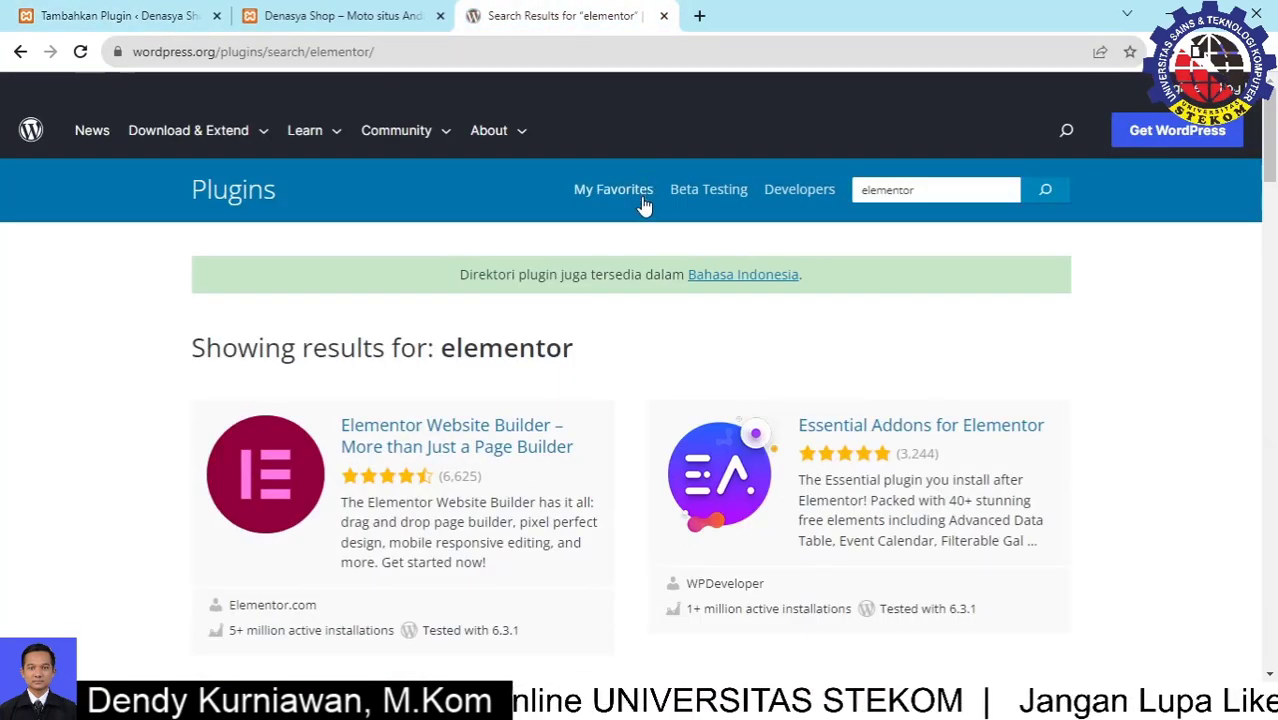
scroll(540, 400, down, 3)
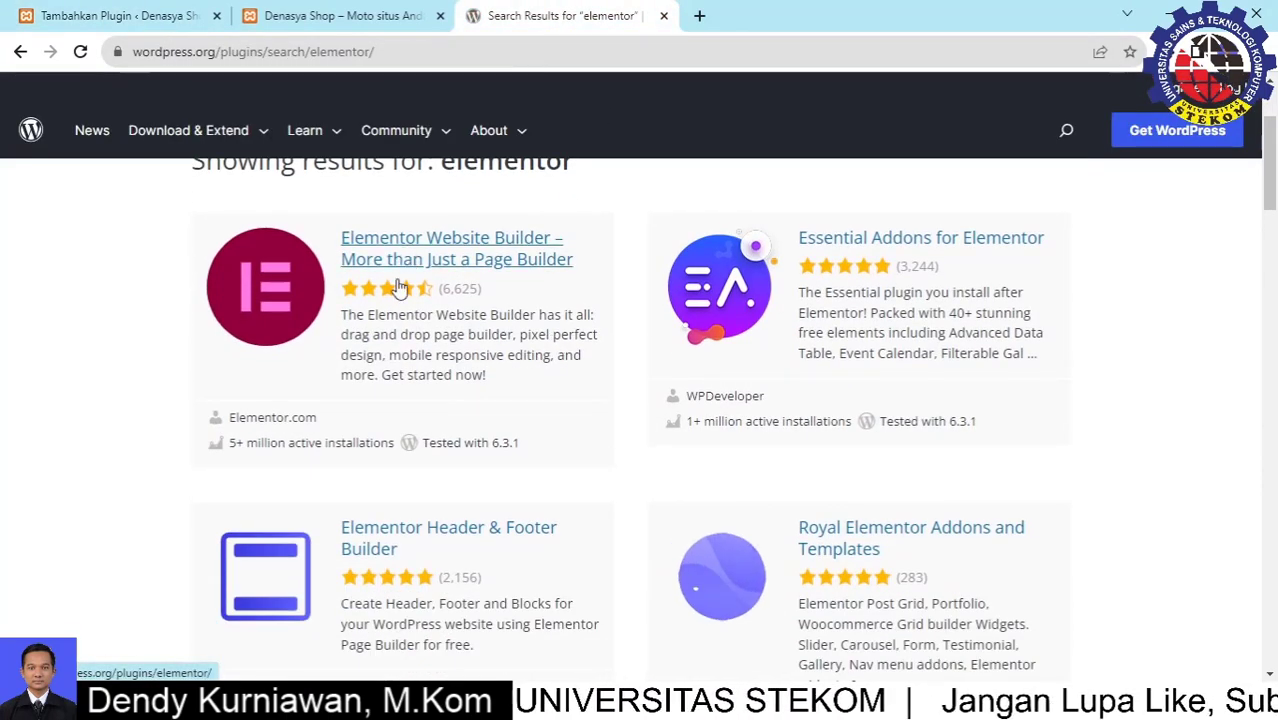
scroll(598, 262, up, 3)
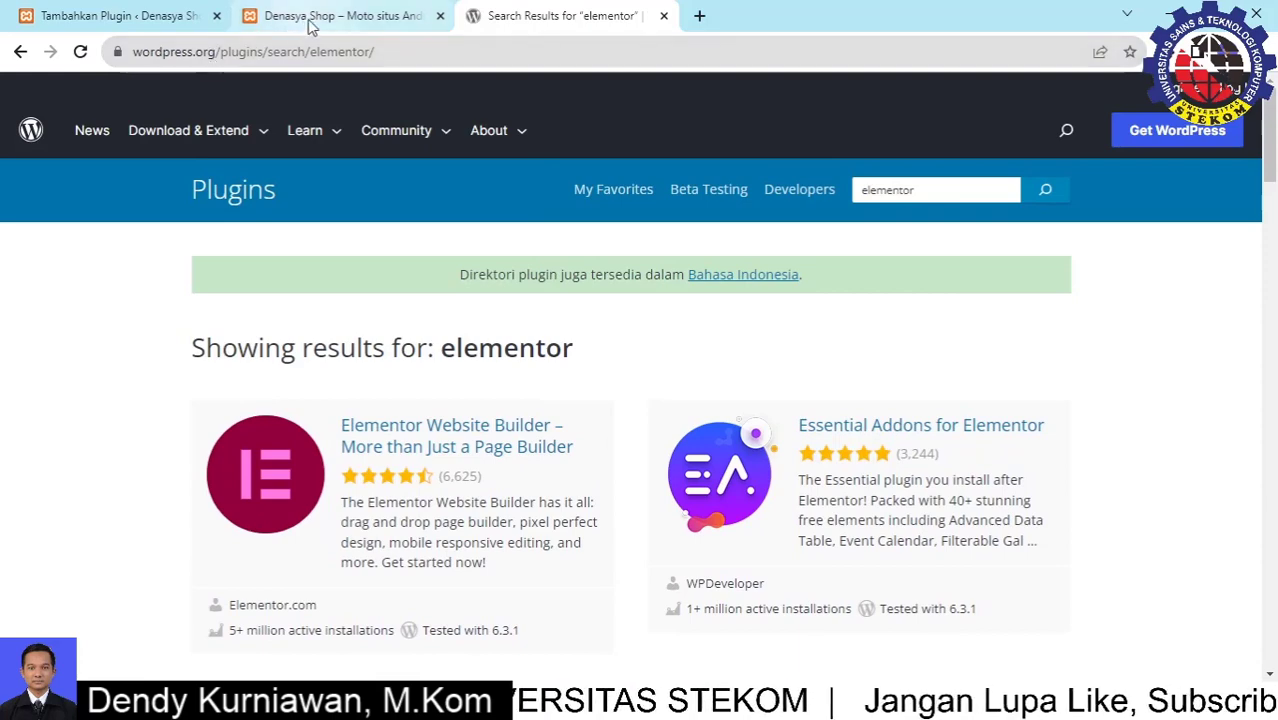
click(663, 16)
Search Google for "download plugin elementor" and download the Elementor plugin from its WordPress.org page
click(483, 16)
text(d)
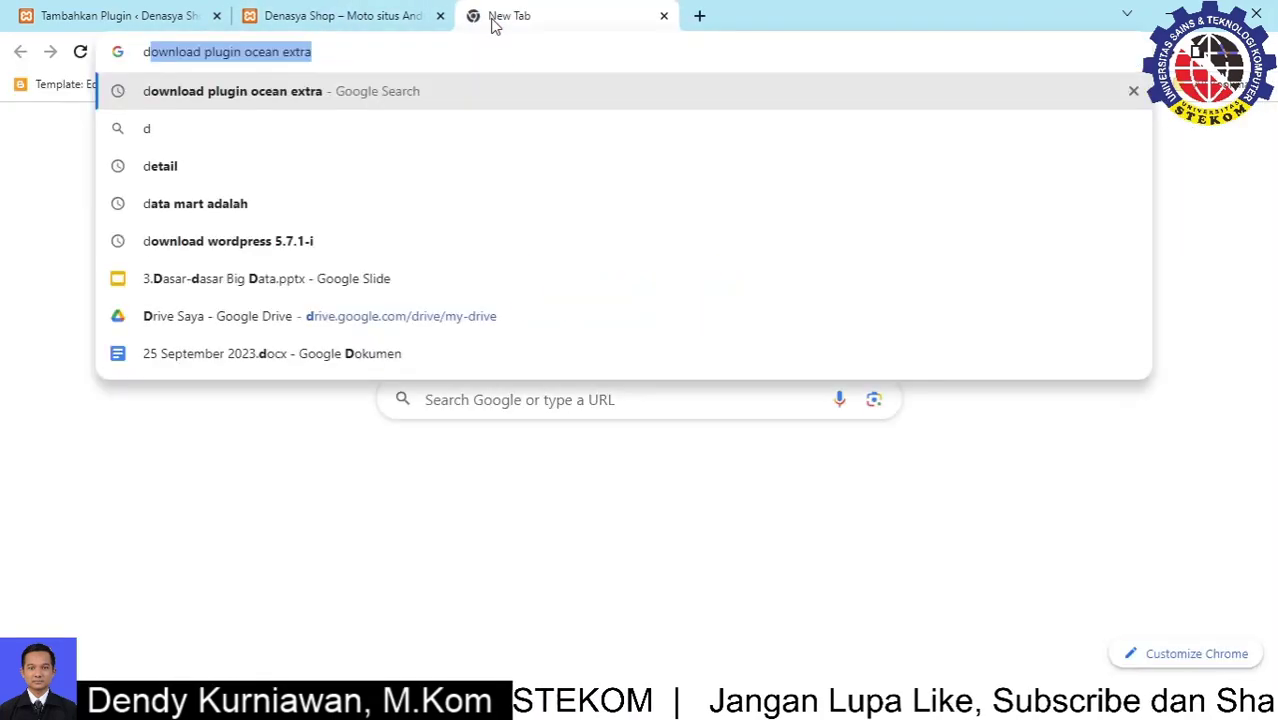
text(ownload plugin )
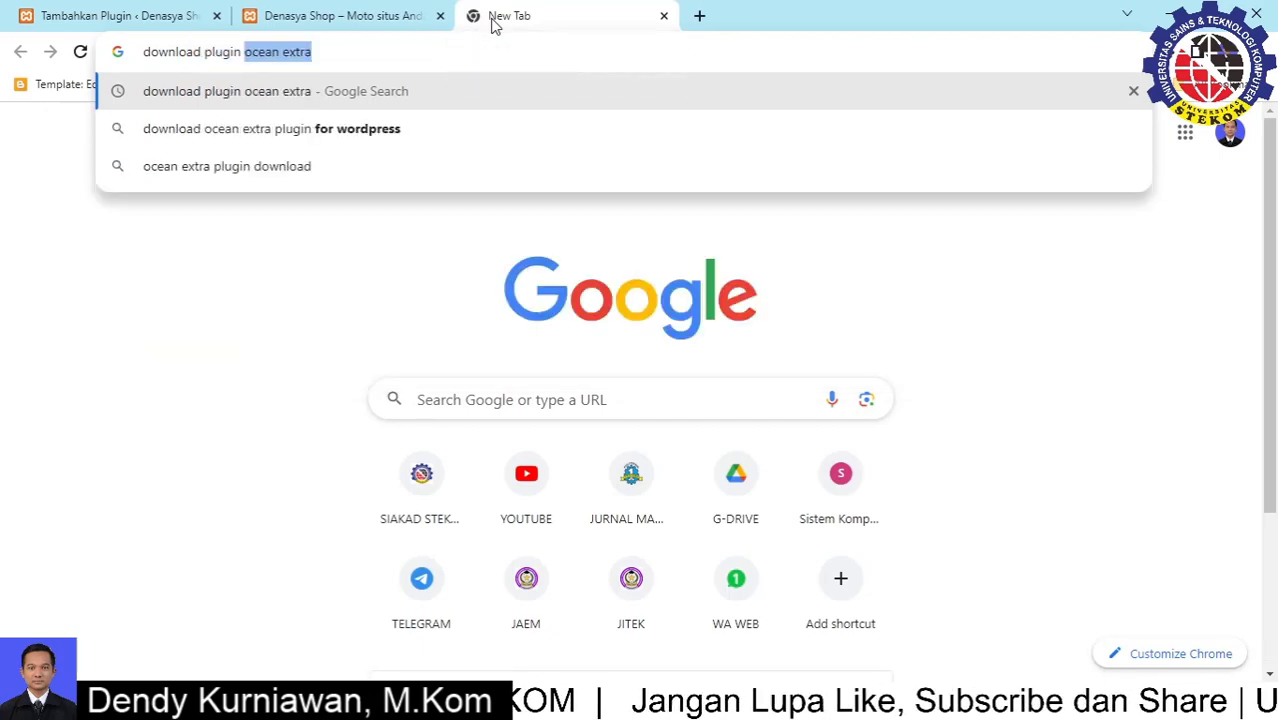
text(elem)
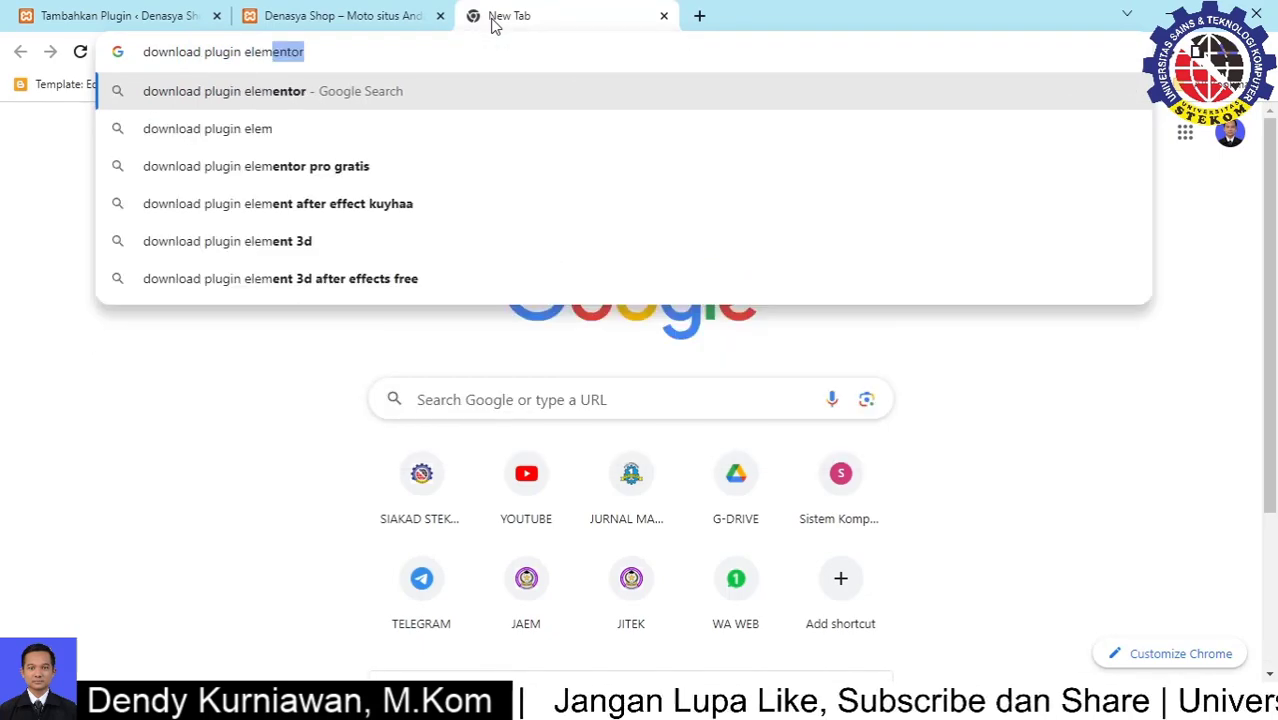
key(Return)
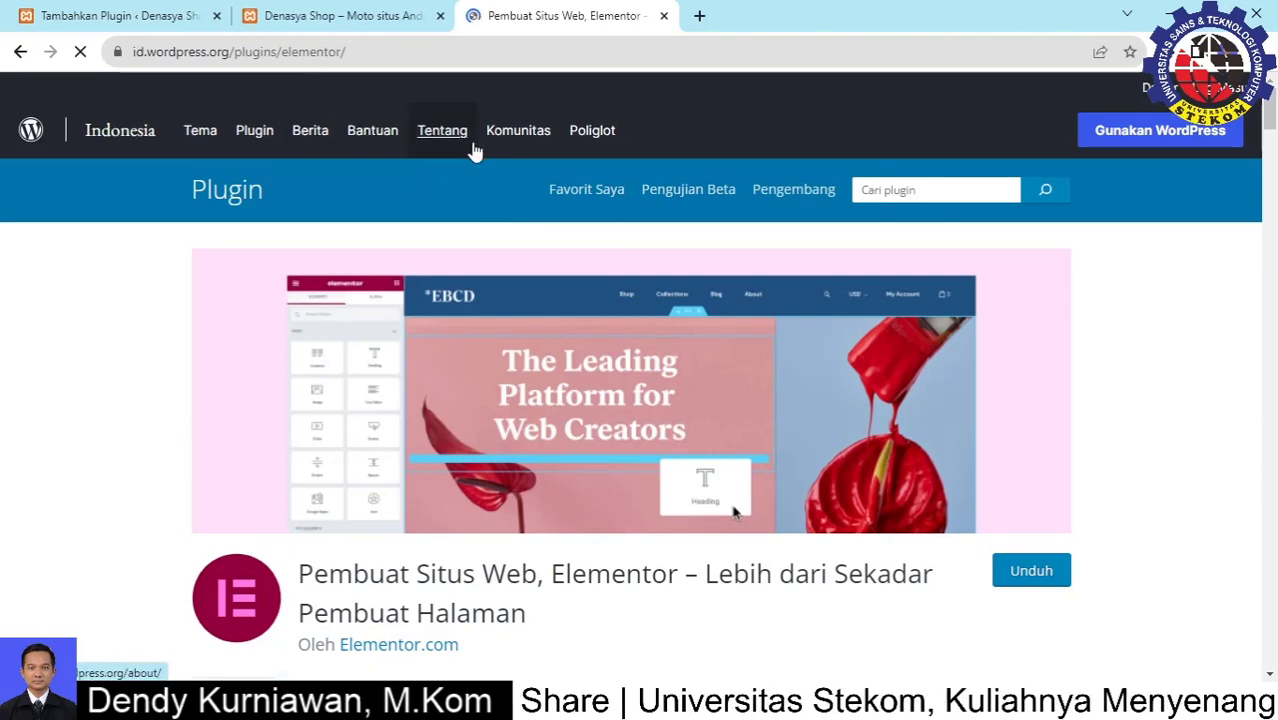
scroll(914, 420, down, 2)
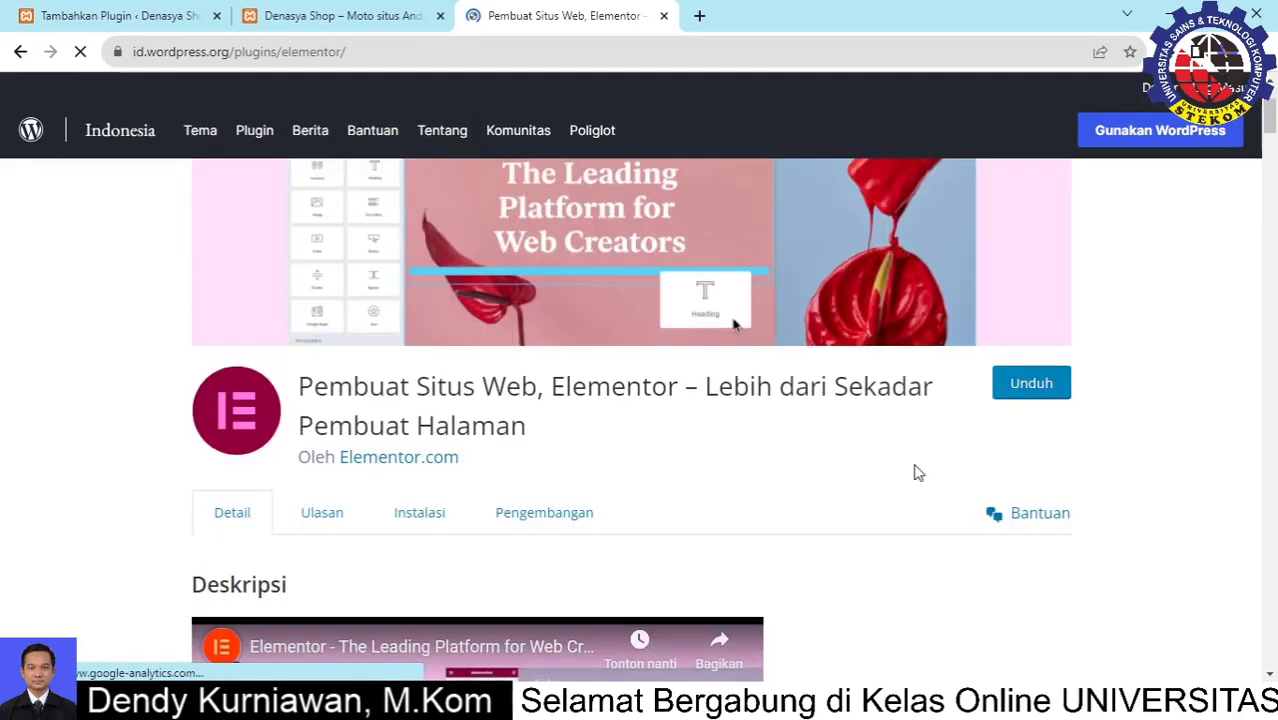
click(1043, 389)
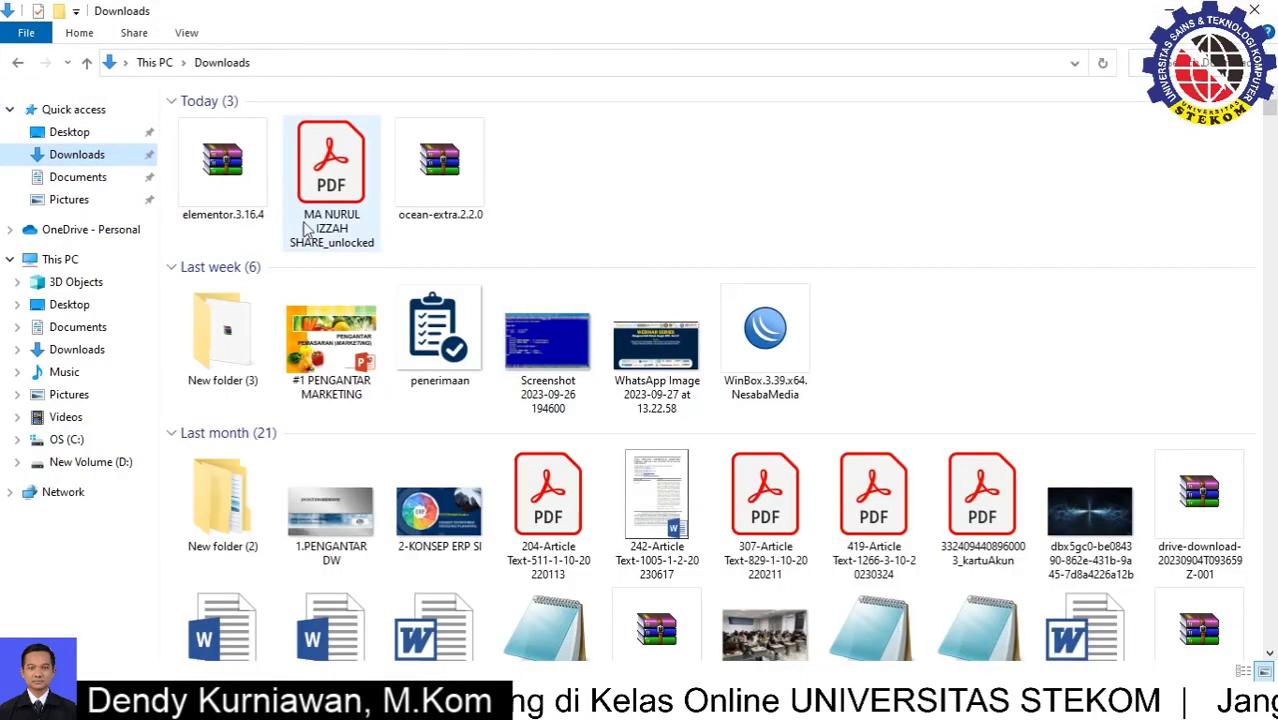
Cut the elementor.3.16.4 archive from the Downloads folder
click(206, 185)
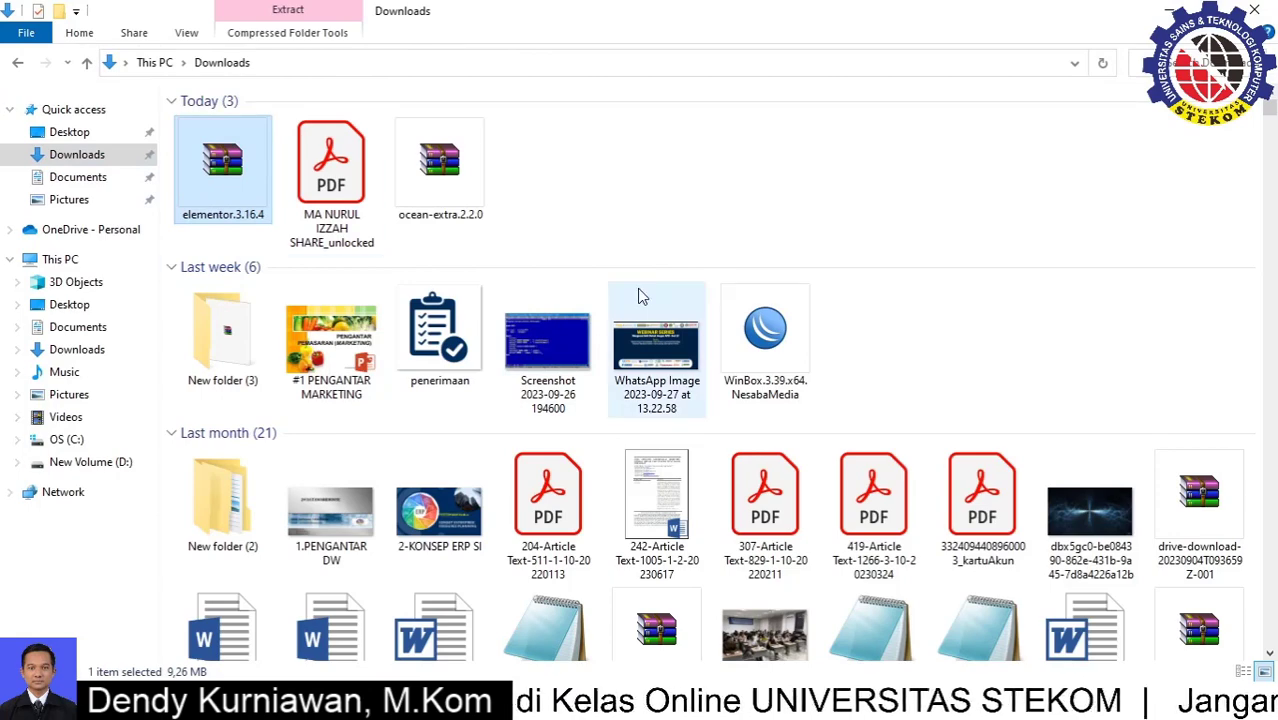
click(445, 175)
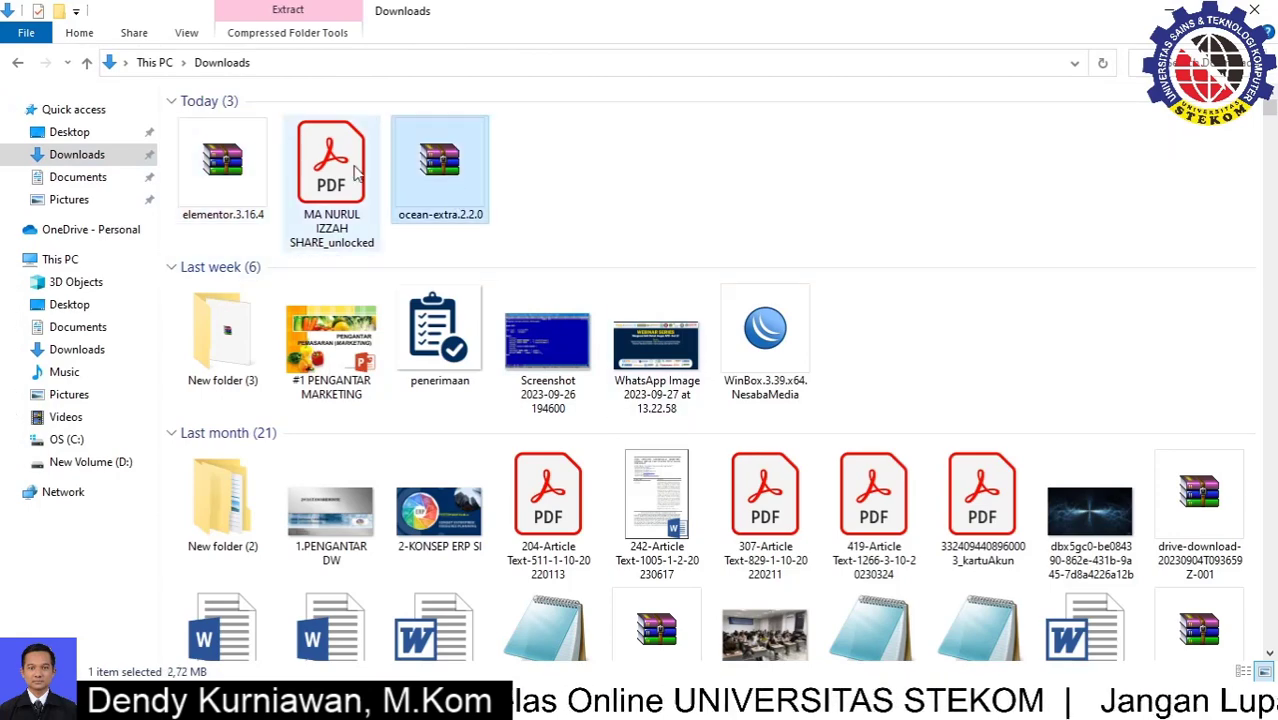
click(210, 193)
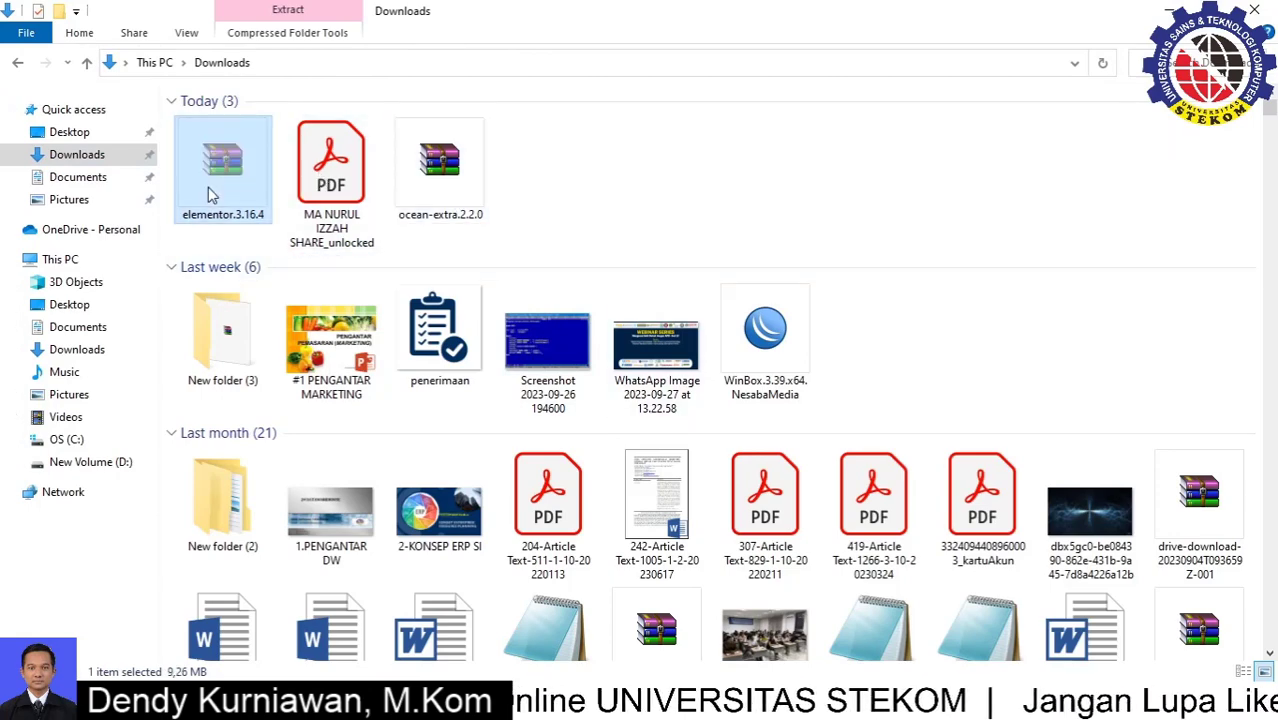
Open the site's plugin folder at C:\xampp\htdocs\denasyashop\wp-content\plugins
click(112, 437)
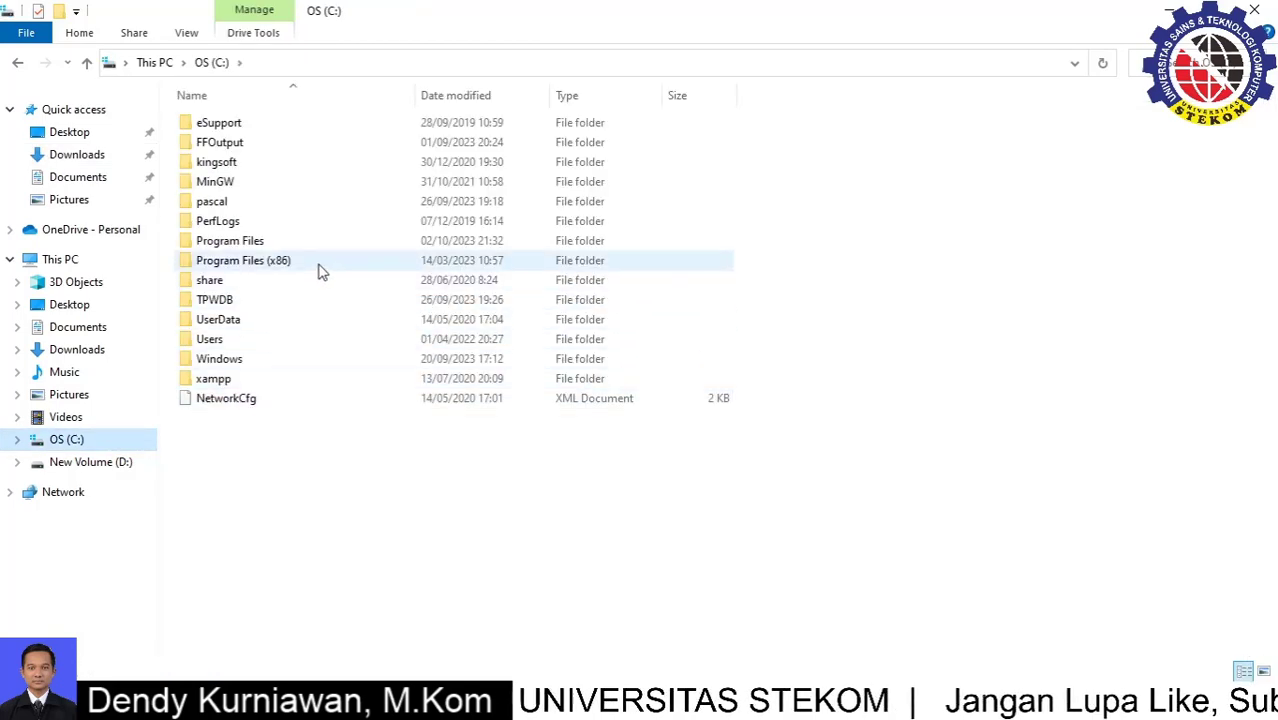
double_click(230, 379)
click(293, 205)
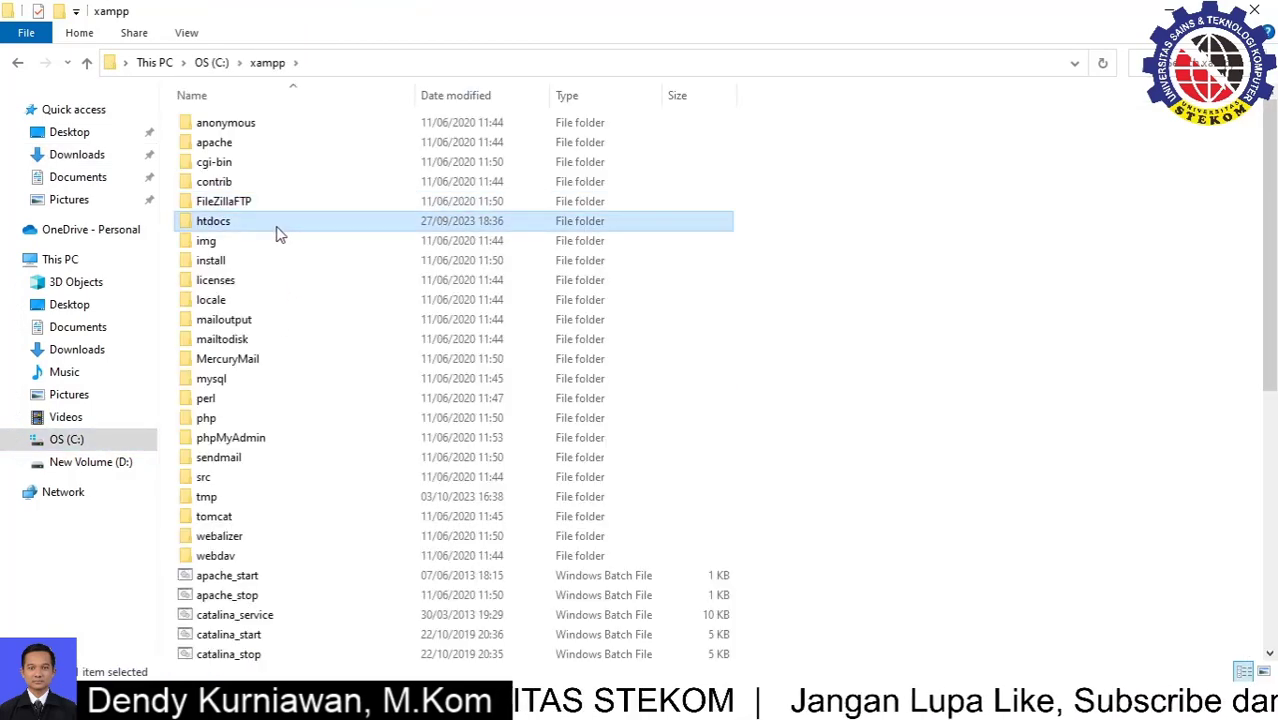
double_click(282, 222)
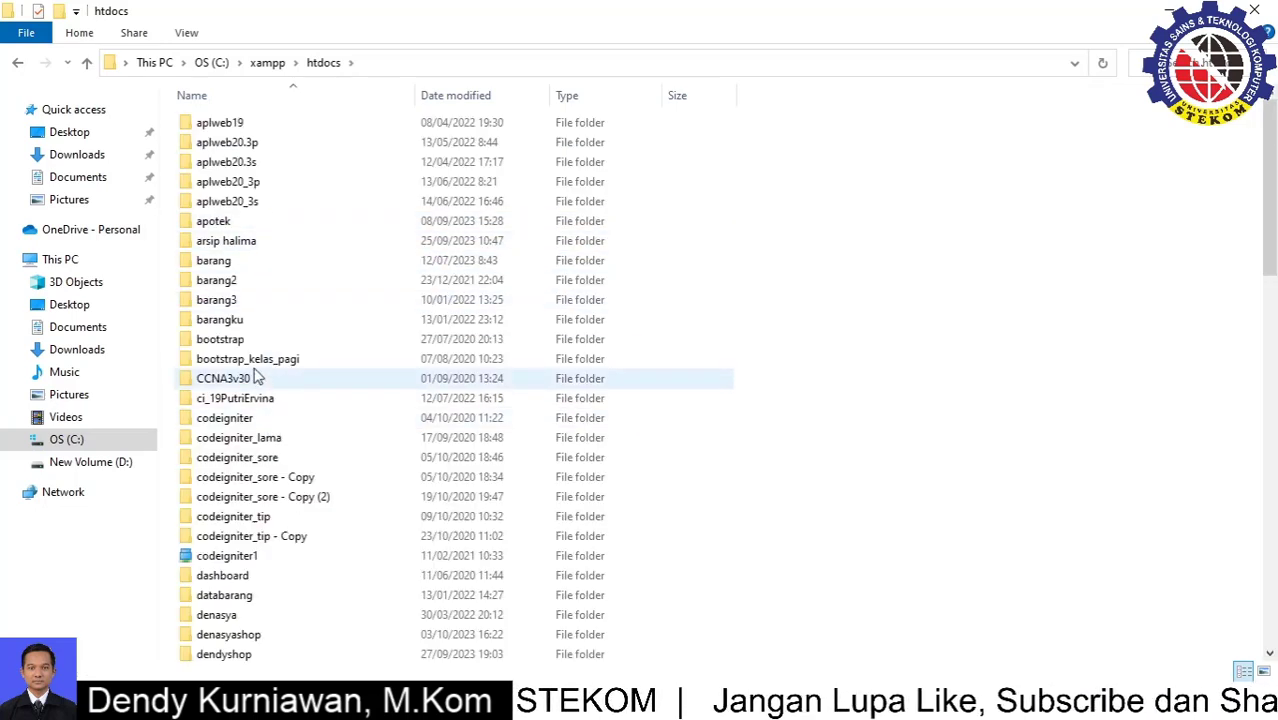
scroll(275, 406, down, 1)
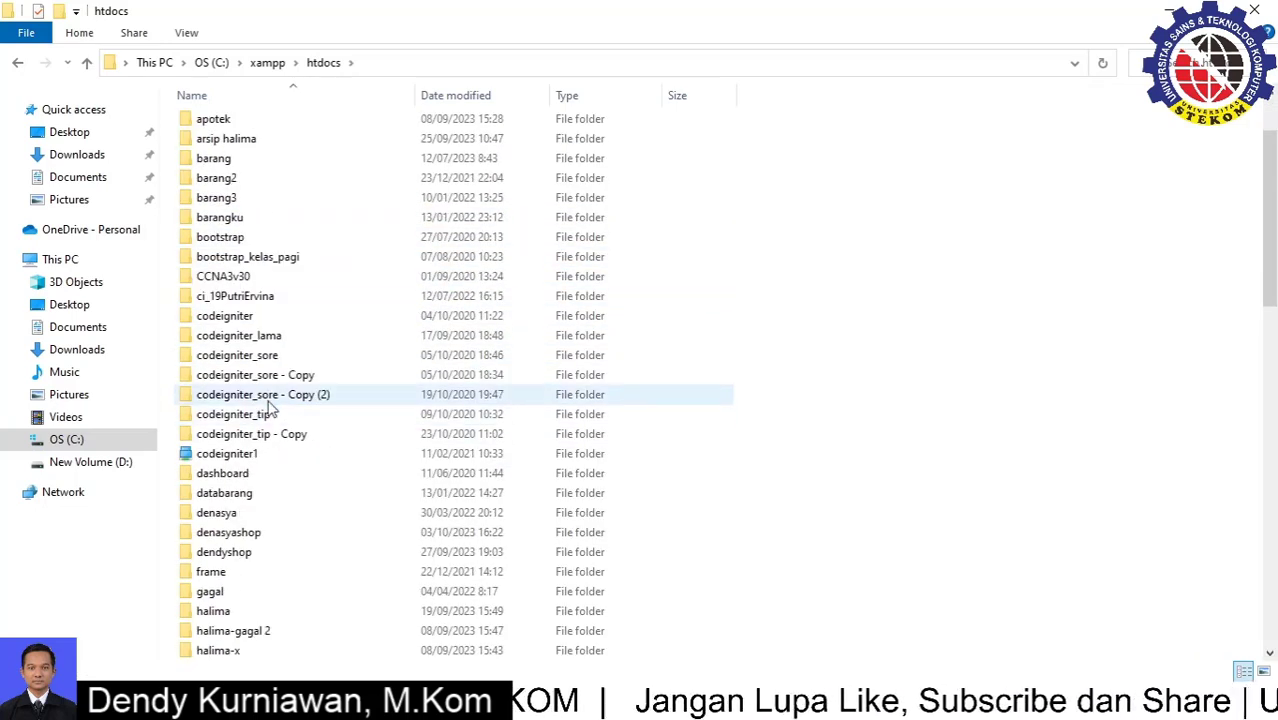
click(261, 518)
double_click(266, 537)
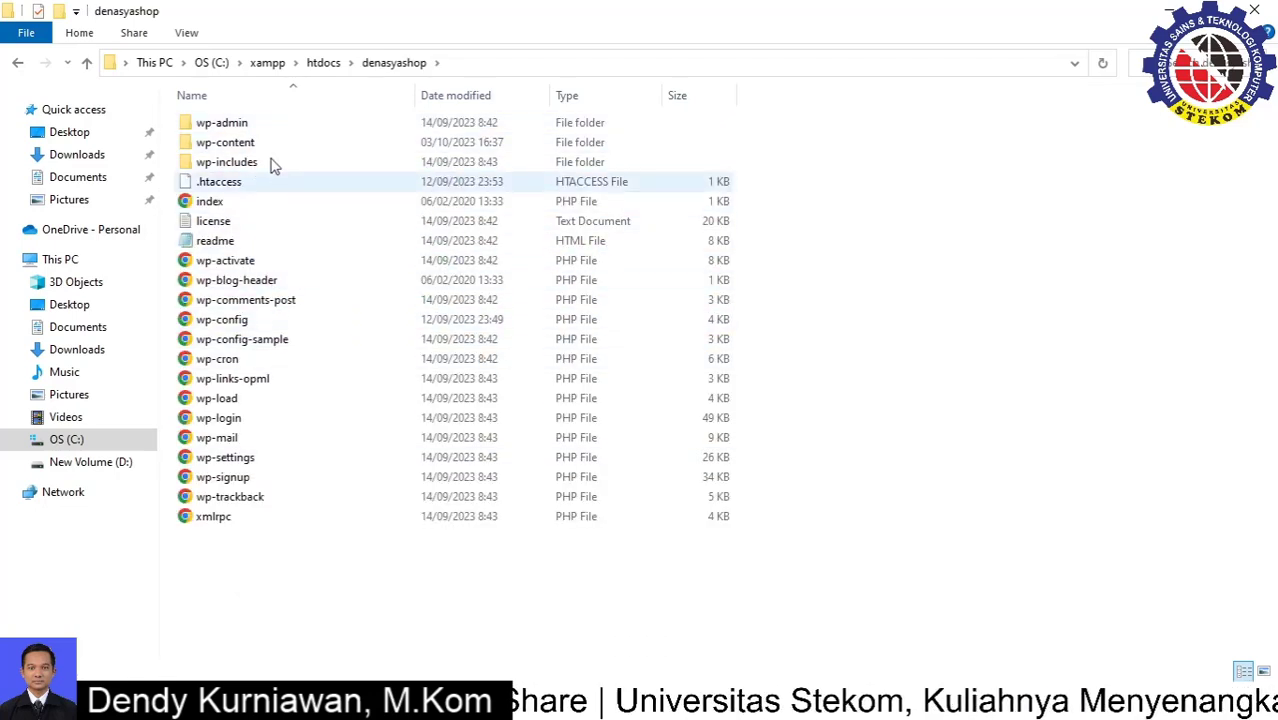
double_click(248, 141)
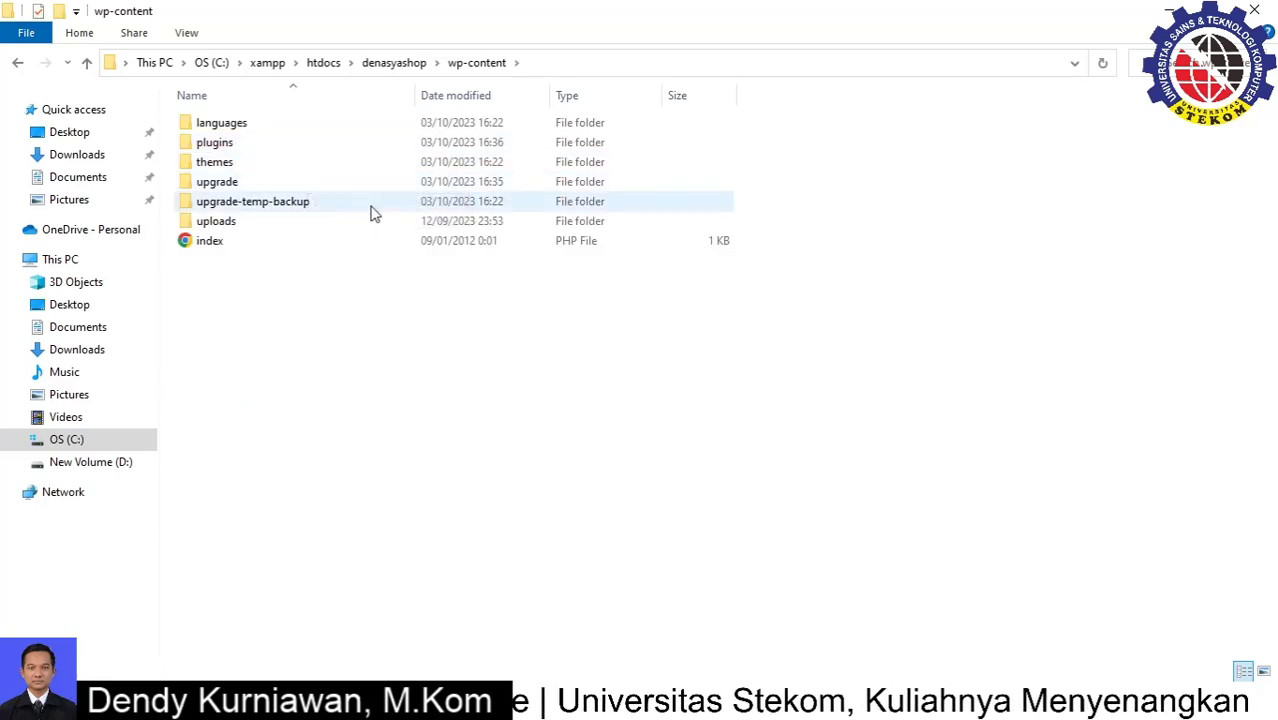
double_click(318, 146)
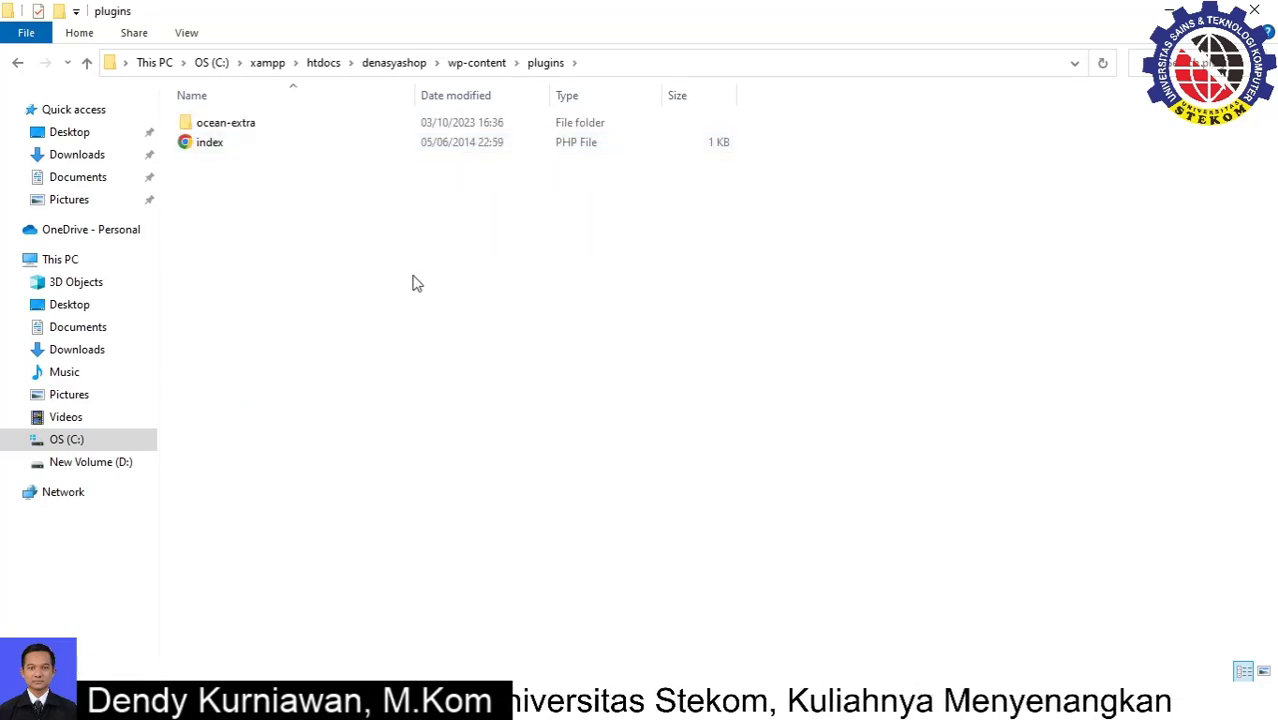
Paste the cut elementor.3.16.4 archive into the plugins folder beside ocean-extra
click(254, 124)
click(359, 326)
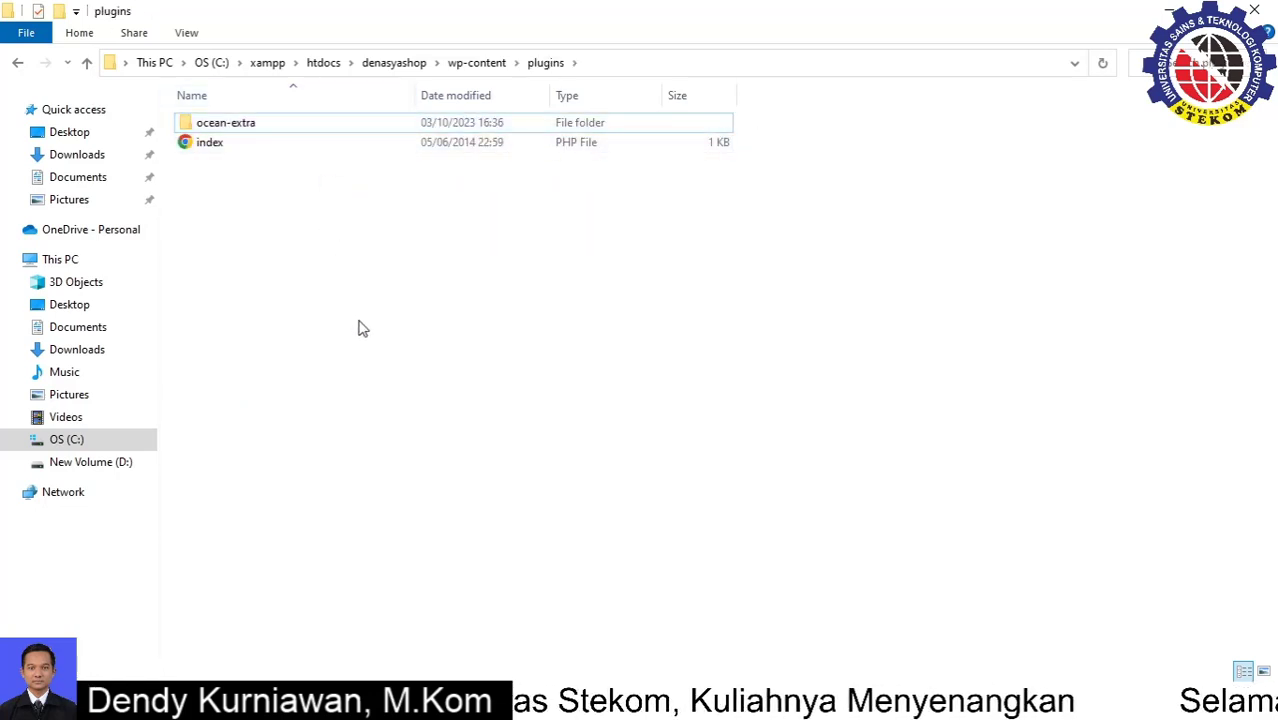
key(ctrl+v)
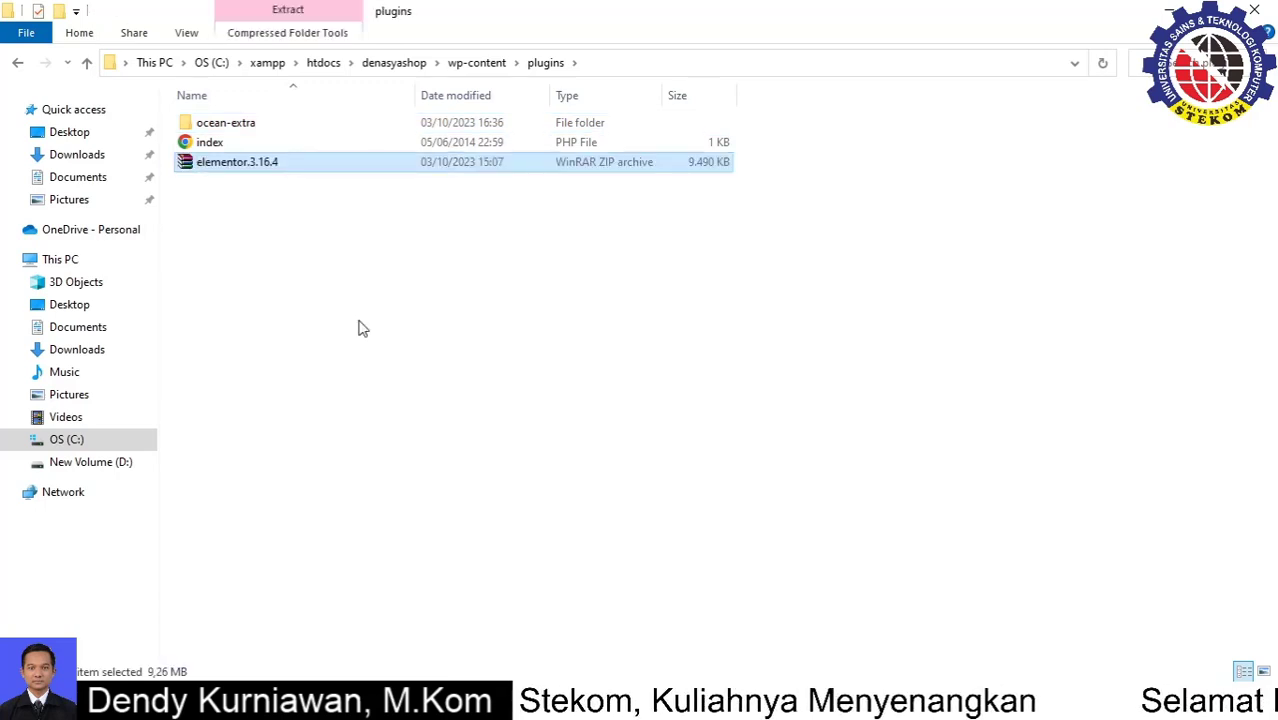
Glance at the dashboard's page for adding plugins in the browser and return to the plugins folder
right_click(233, 172)
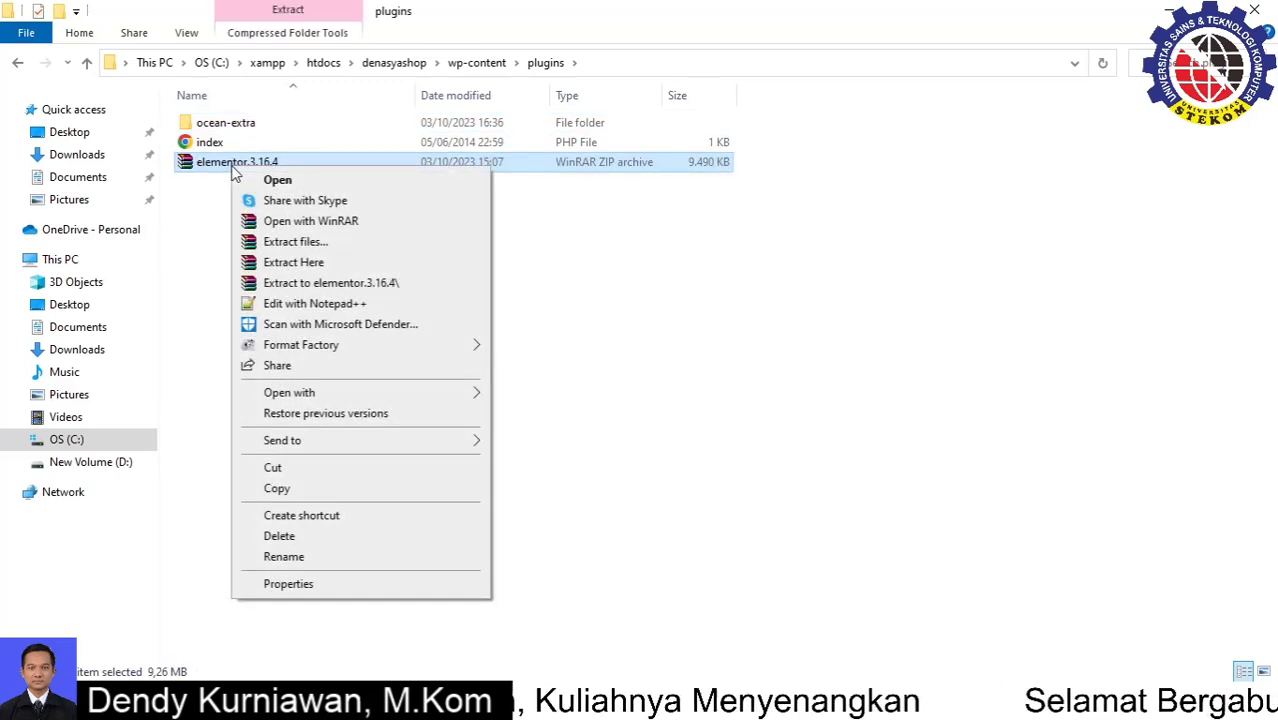
click(747, 308)
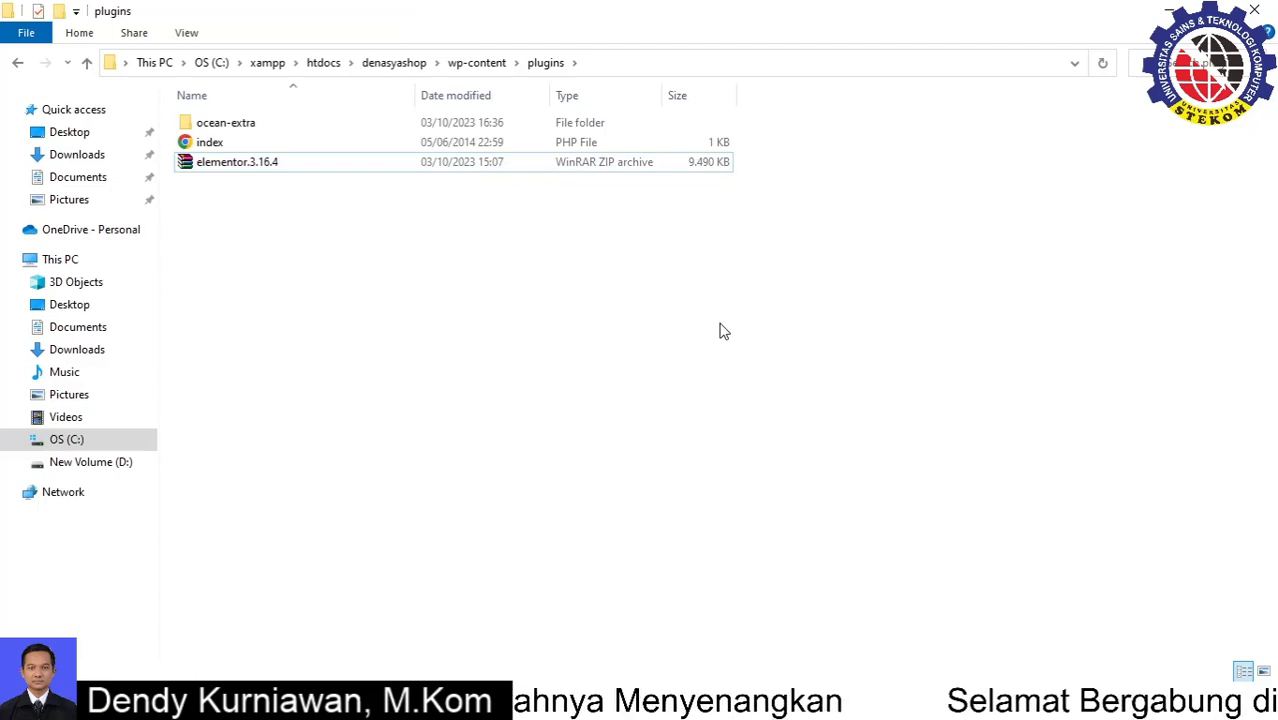
click(387, 701)
click(60, 15)
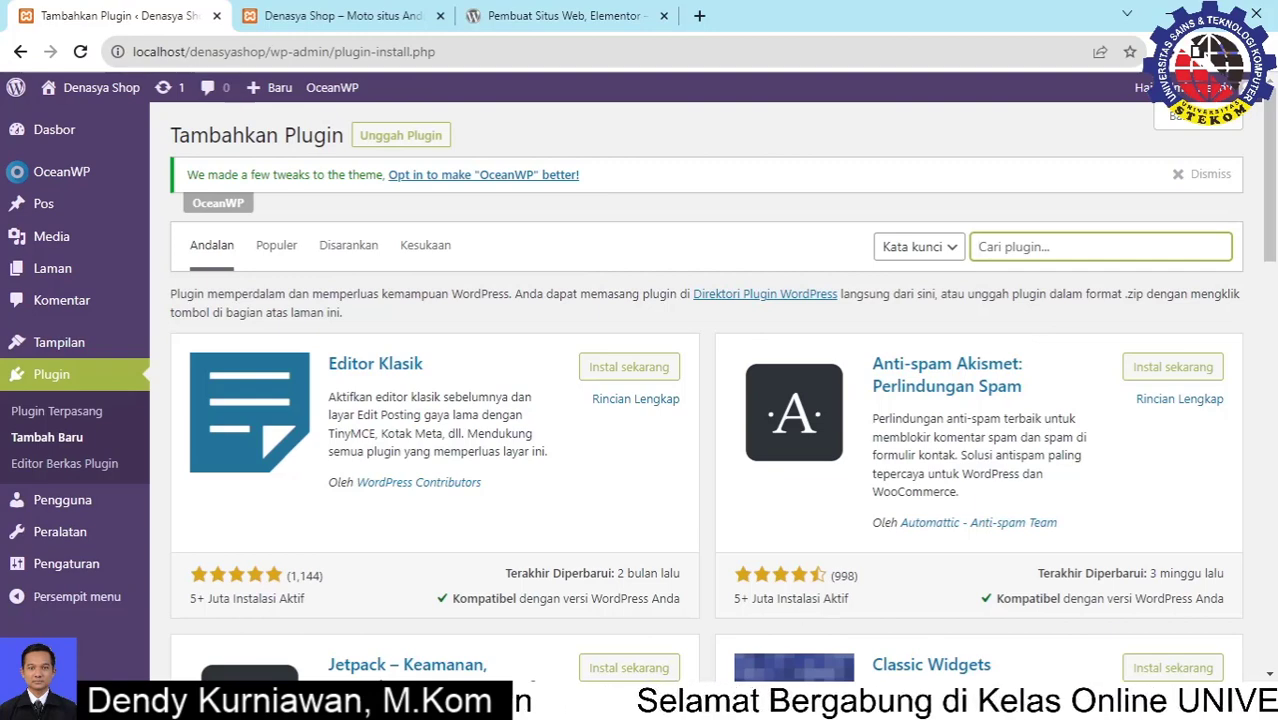
click(640, 702)
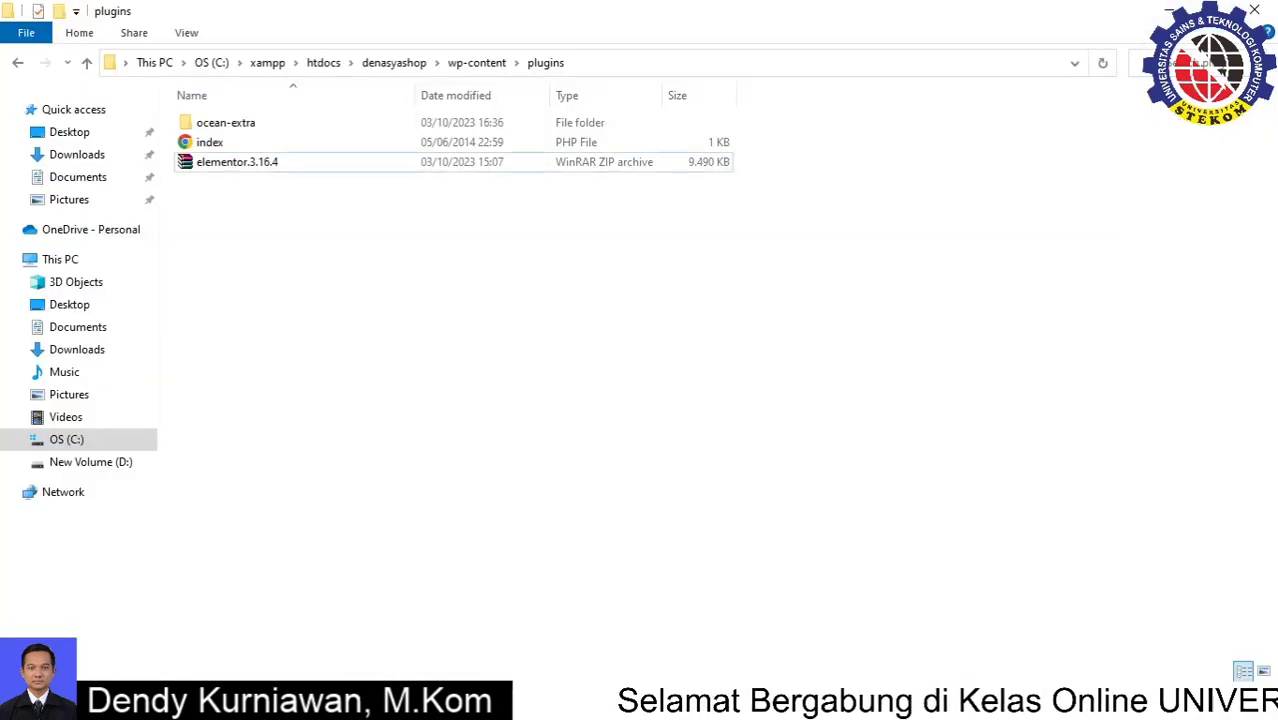
Extract the elementor.3.16.4 archive directly into the plugins folder with WinRAR
right_click(295, 172)
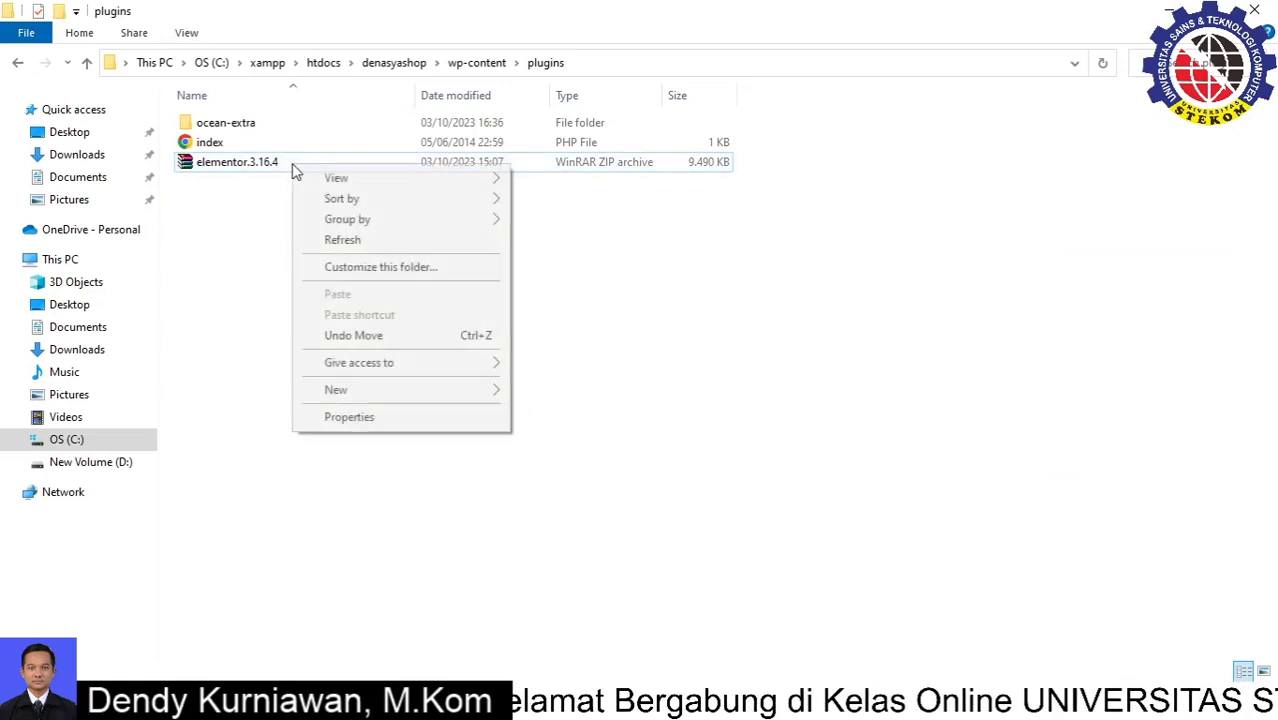
click(265, 172)
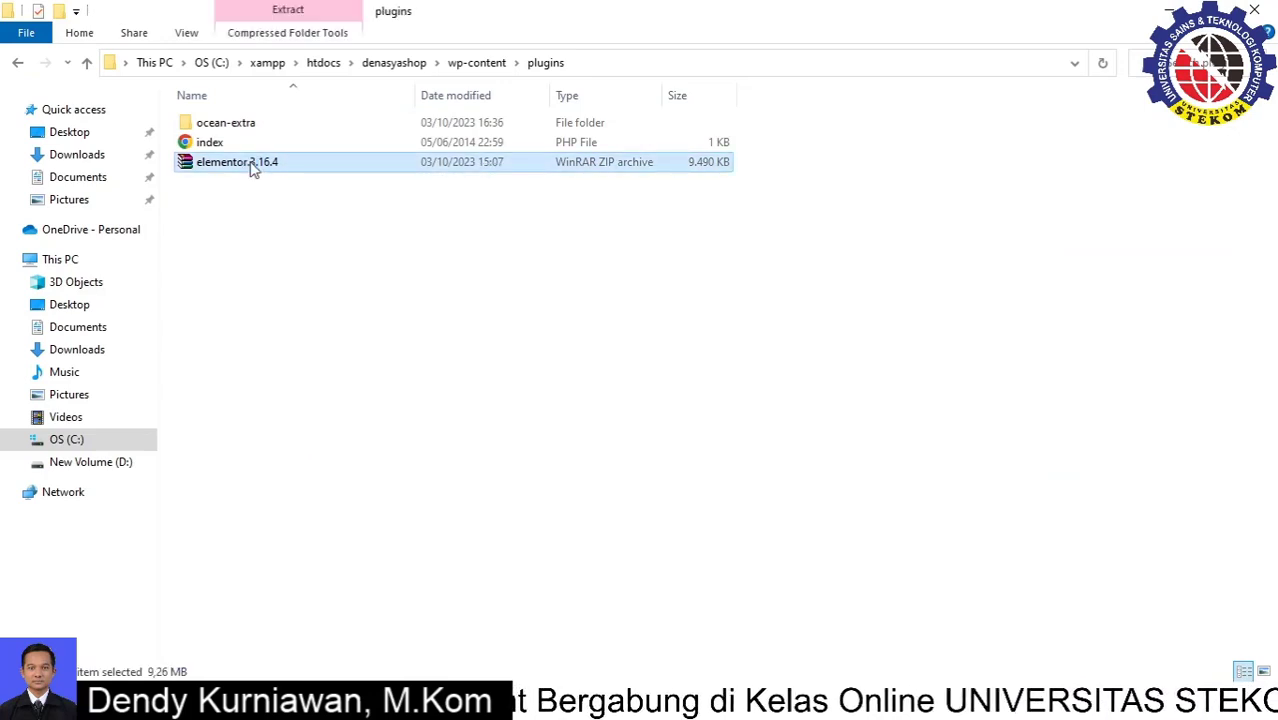
right_click(252, 168)
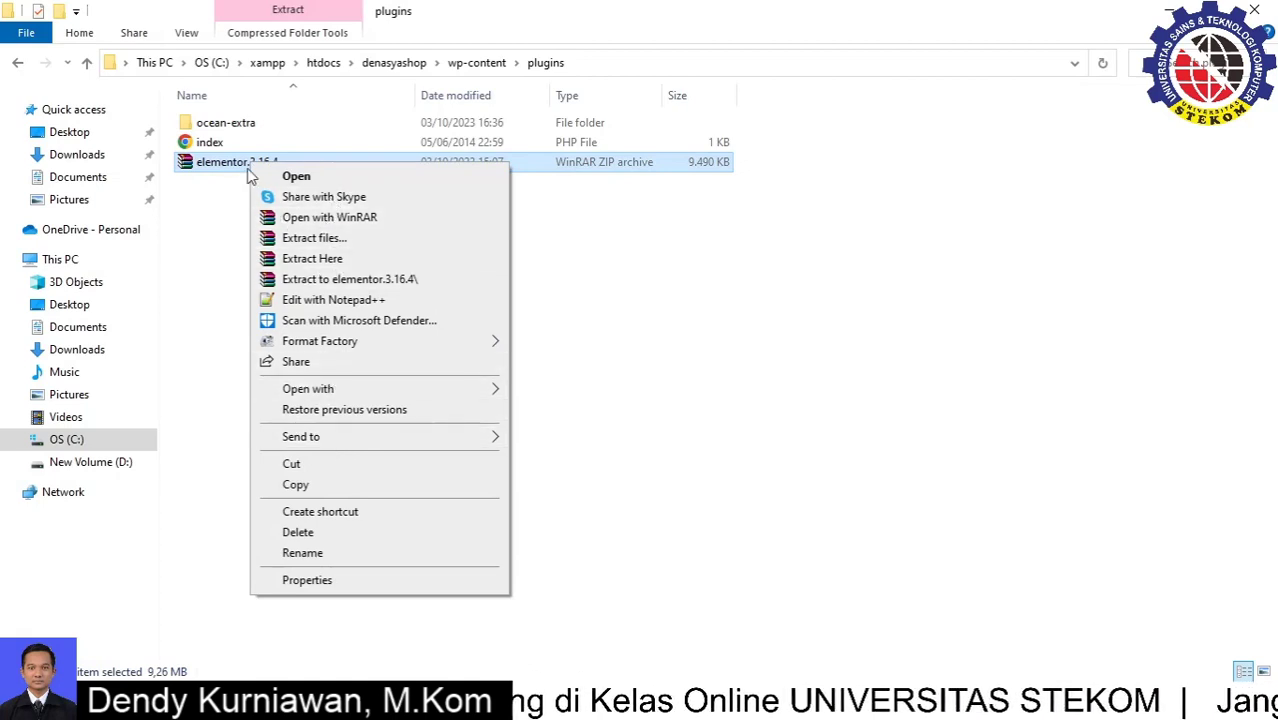
click(322, 258)
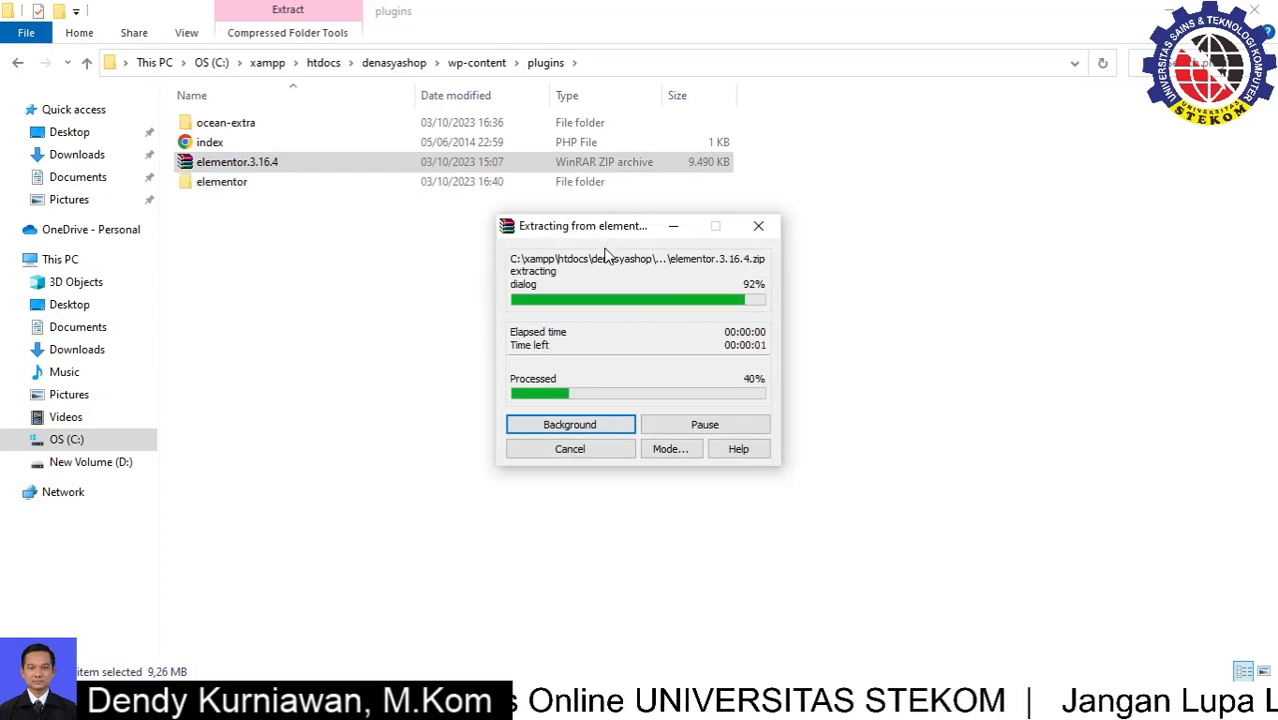
Delete the elementor.3.16.4 archive from the plugins folder, retrying if it is still in use
click(248, 122)
click(262, 199)
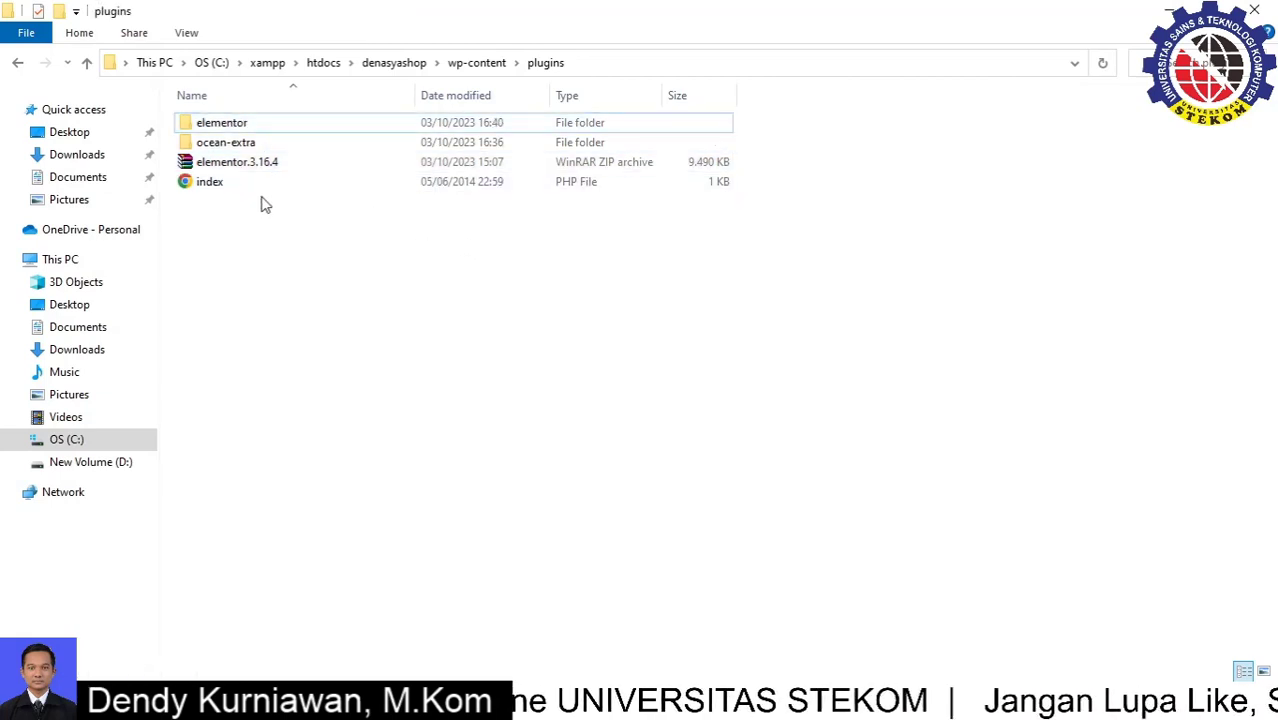
click(263, 165)
key(Delete)
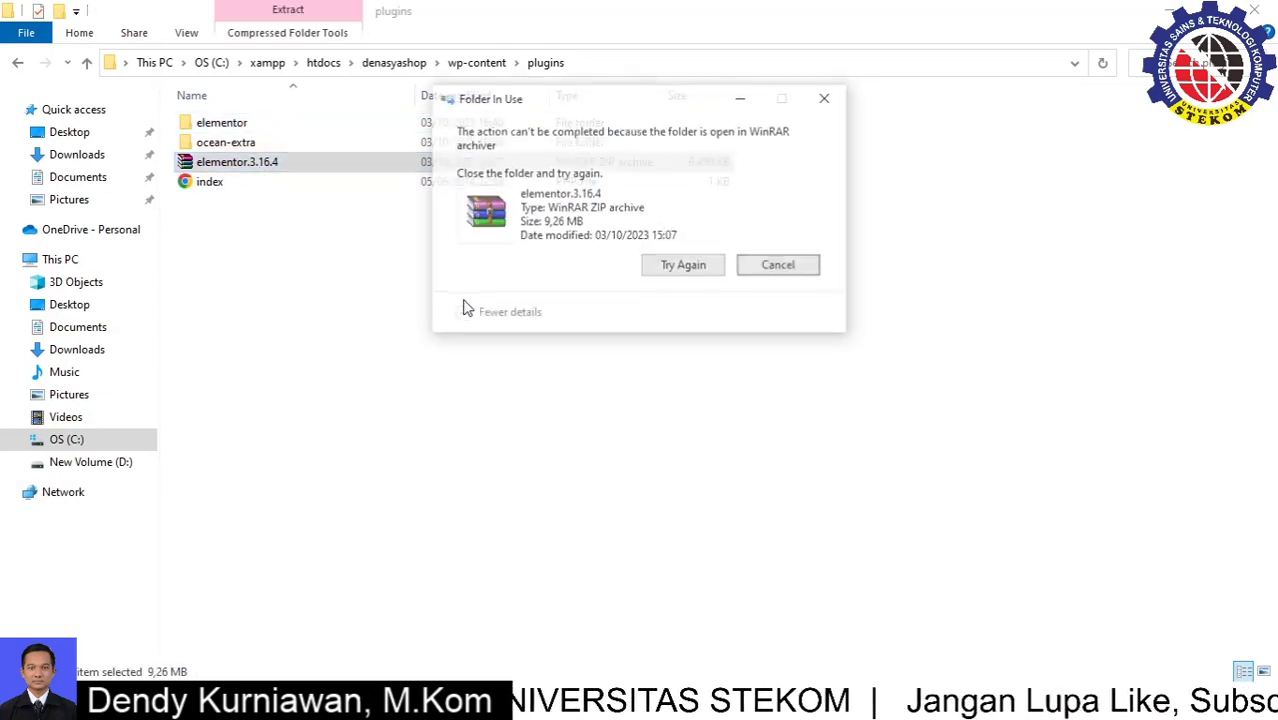
key(Escape)
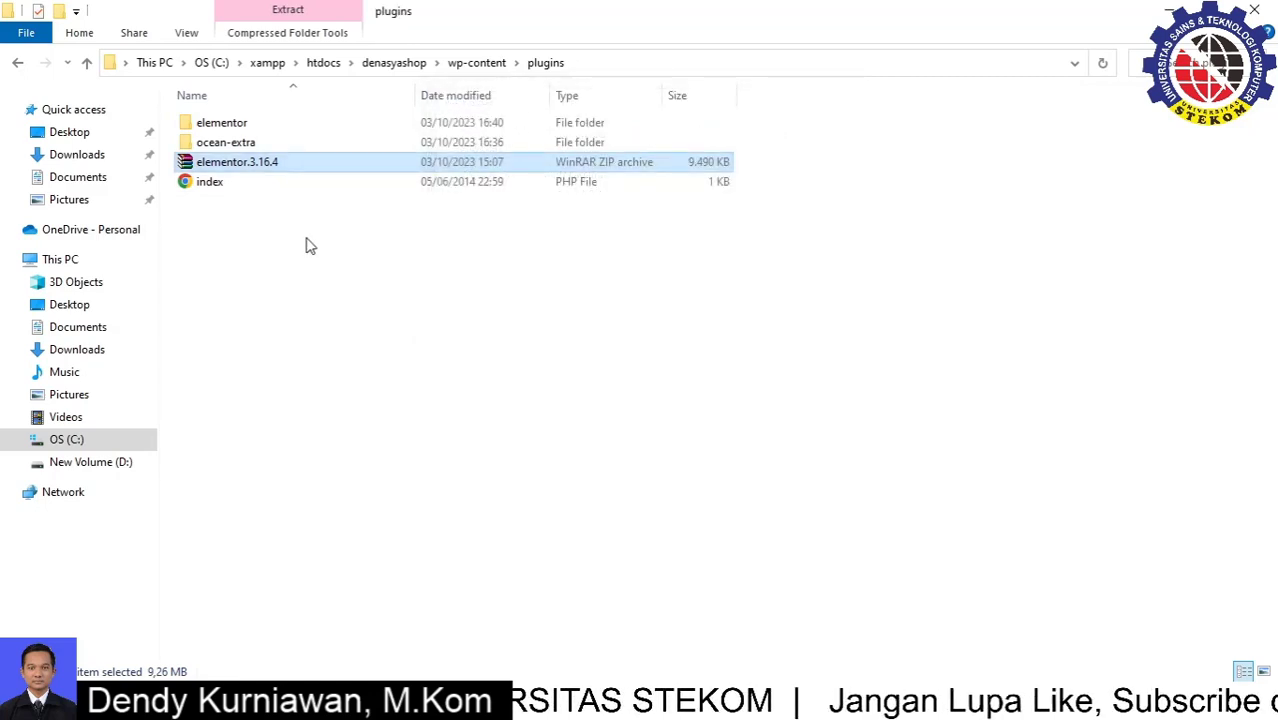
key(Delete)
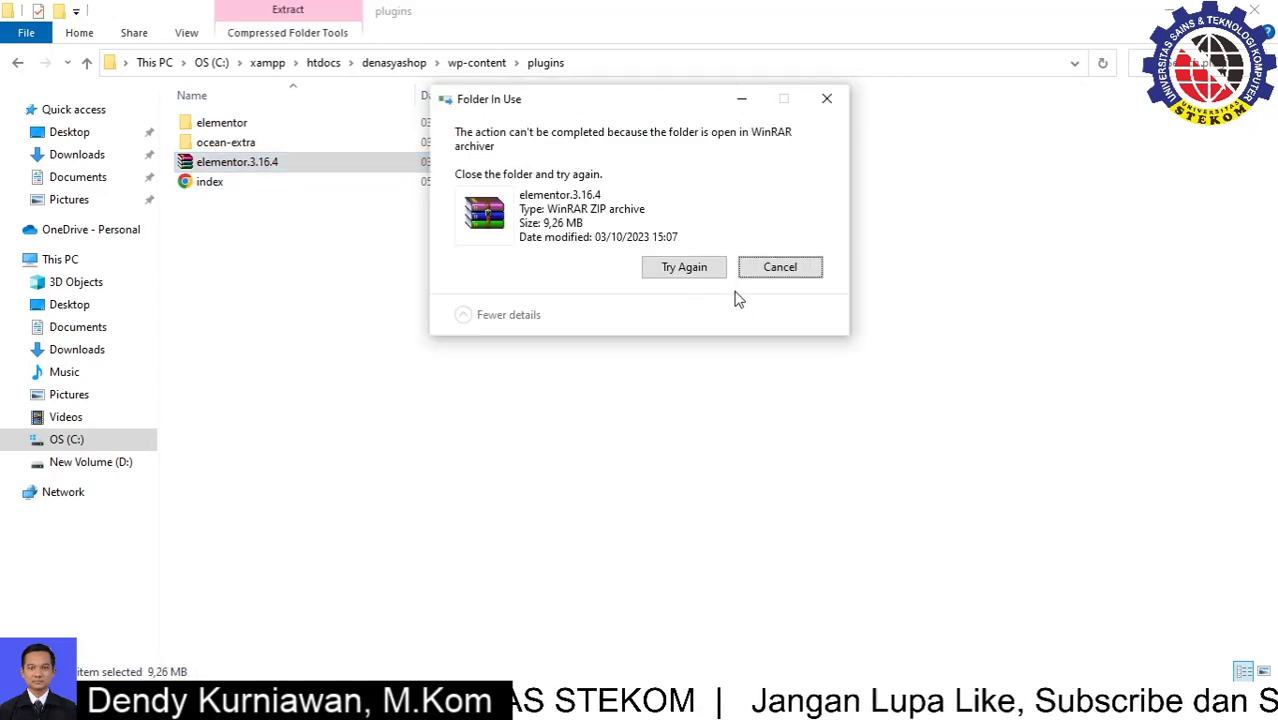
click(712, 277)
click(710, 275)
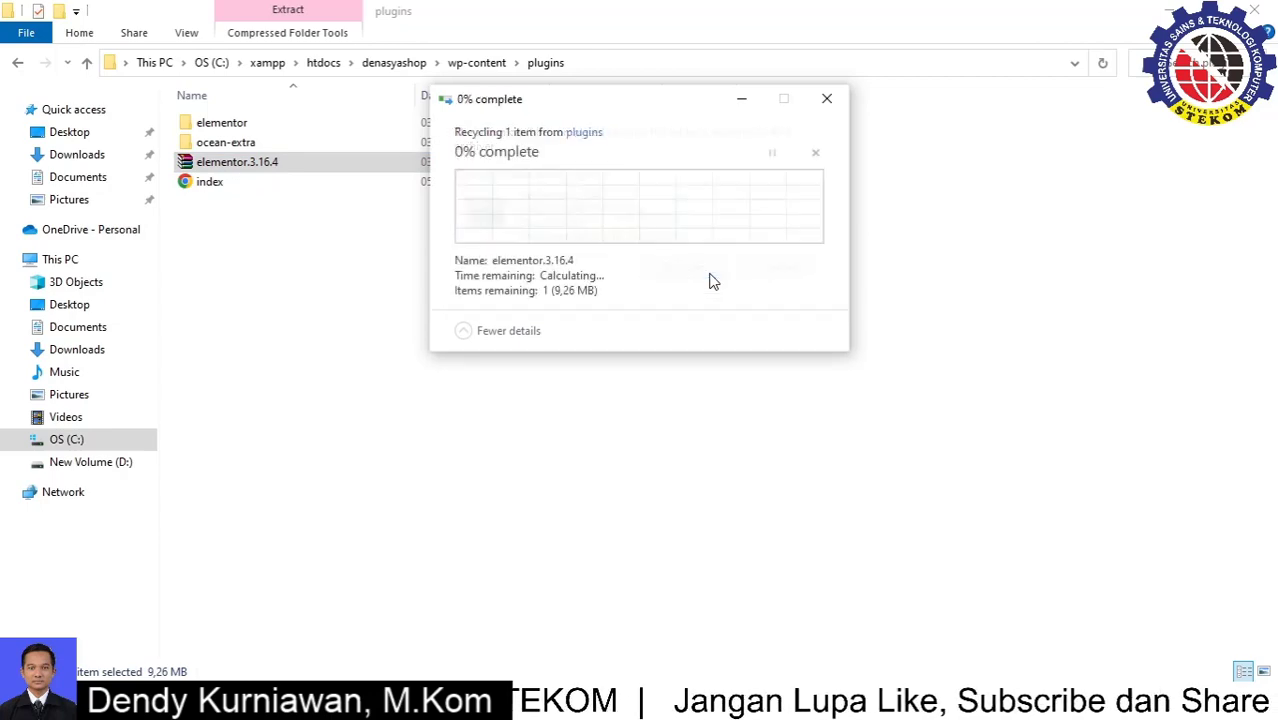
click(795, 268)
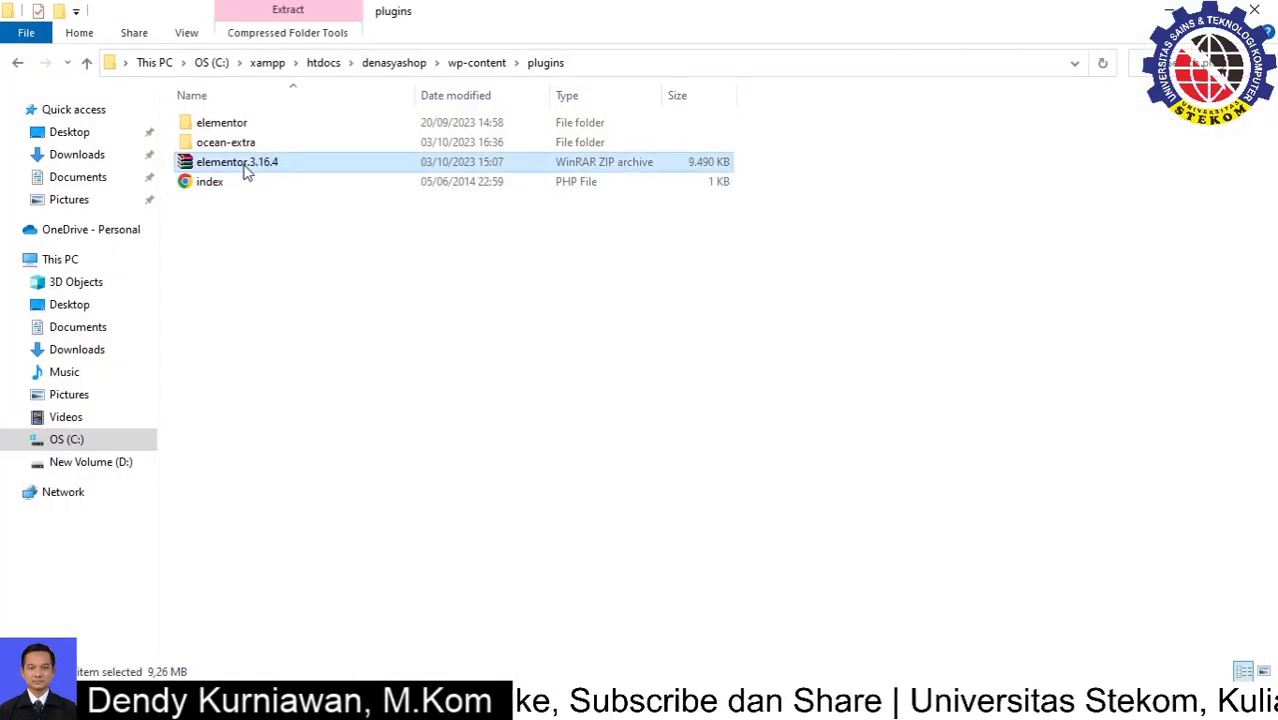
key(Delete)
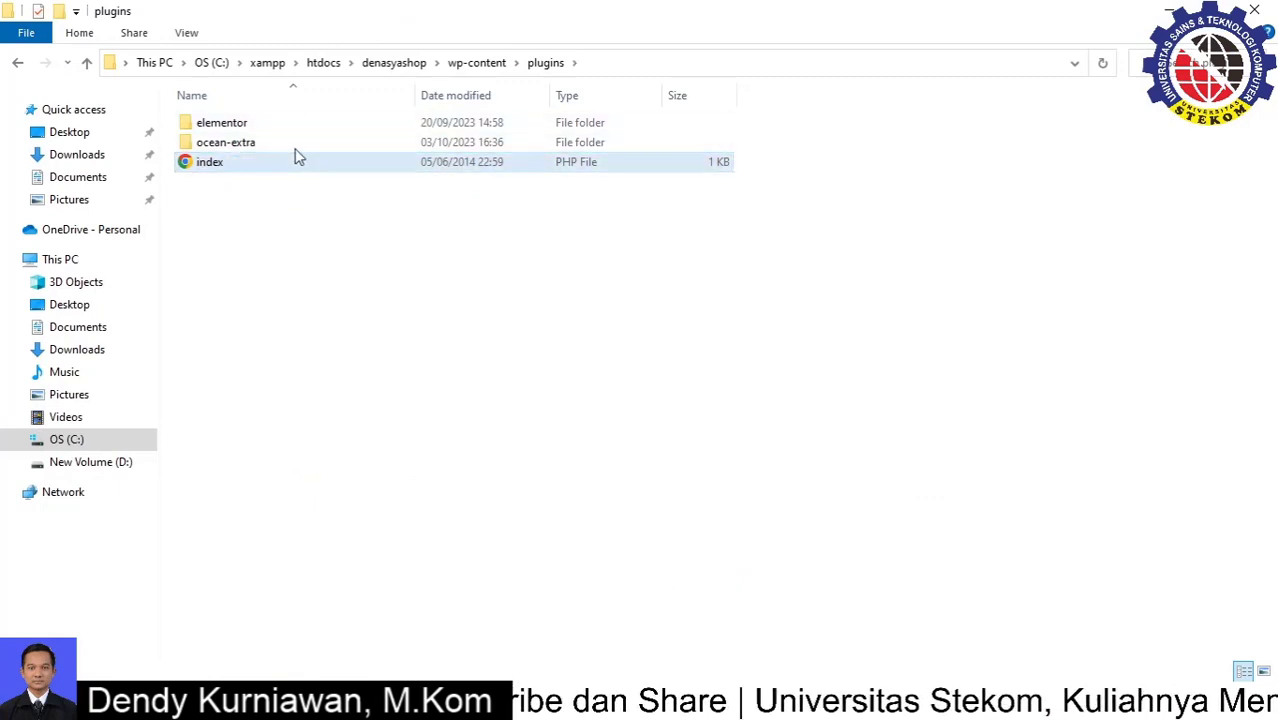
Switch to the browser and activate Elementor in the WordPress dashboard's list of installed plugins
click(372, 702)
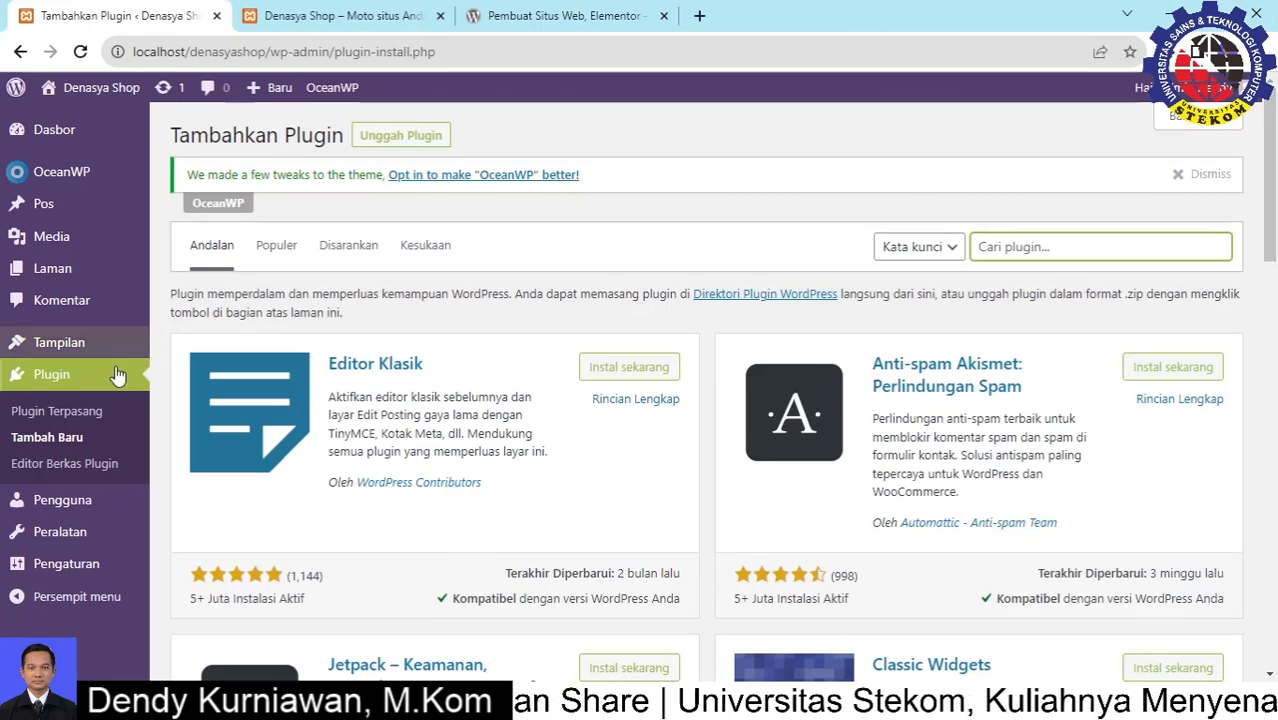
click(84, 414)
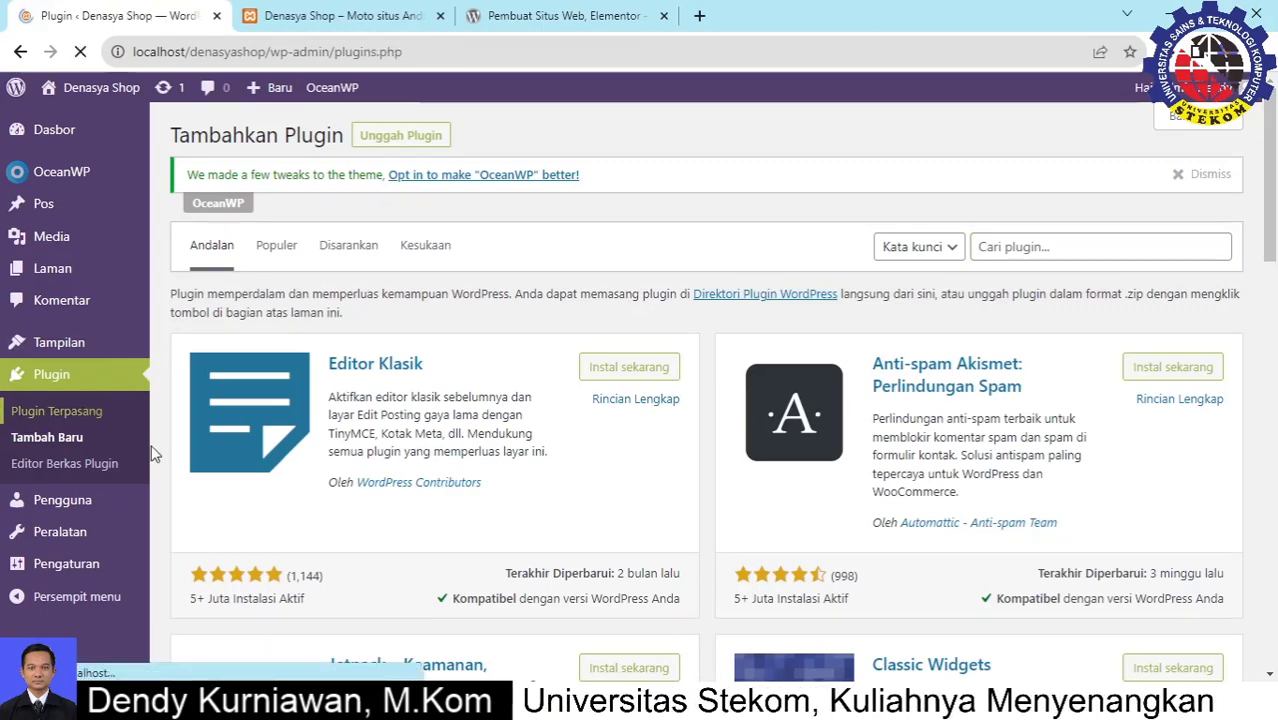
scroll(322, 434, down, 4)
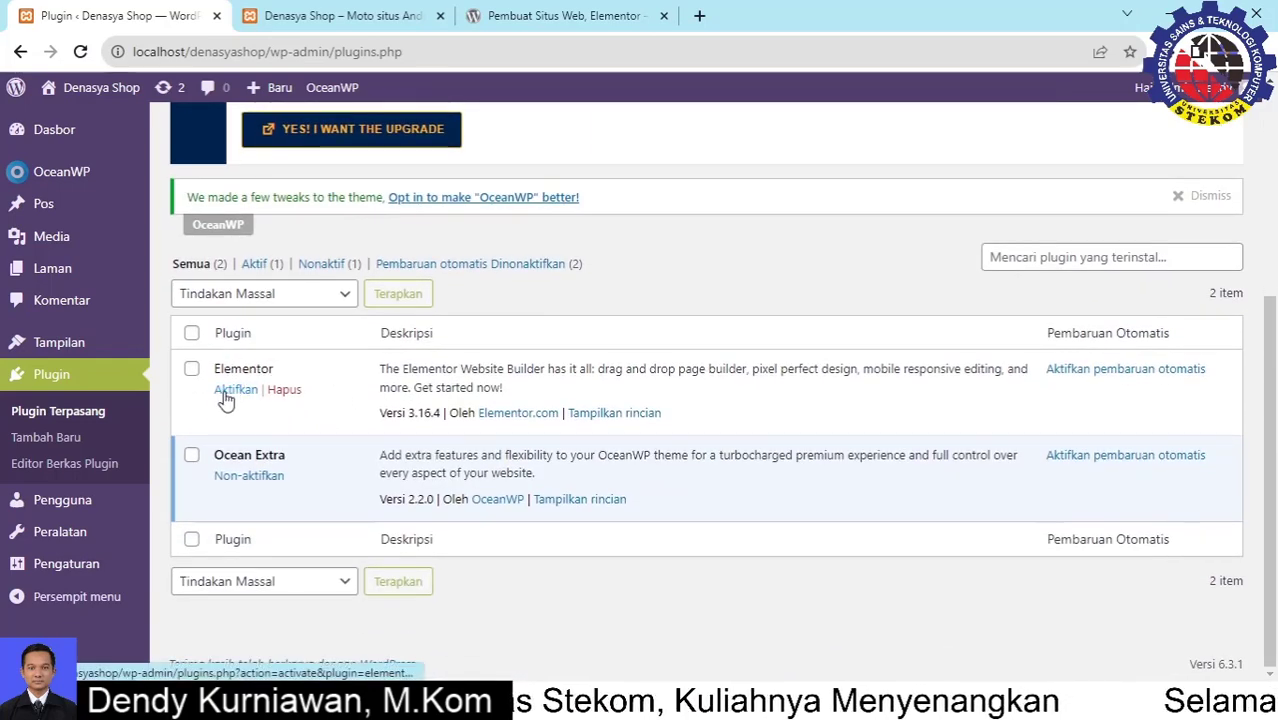
click(230, 392)
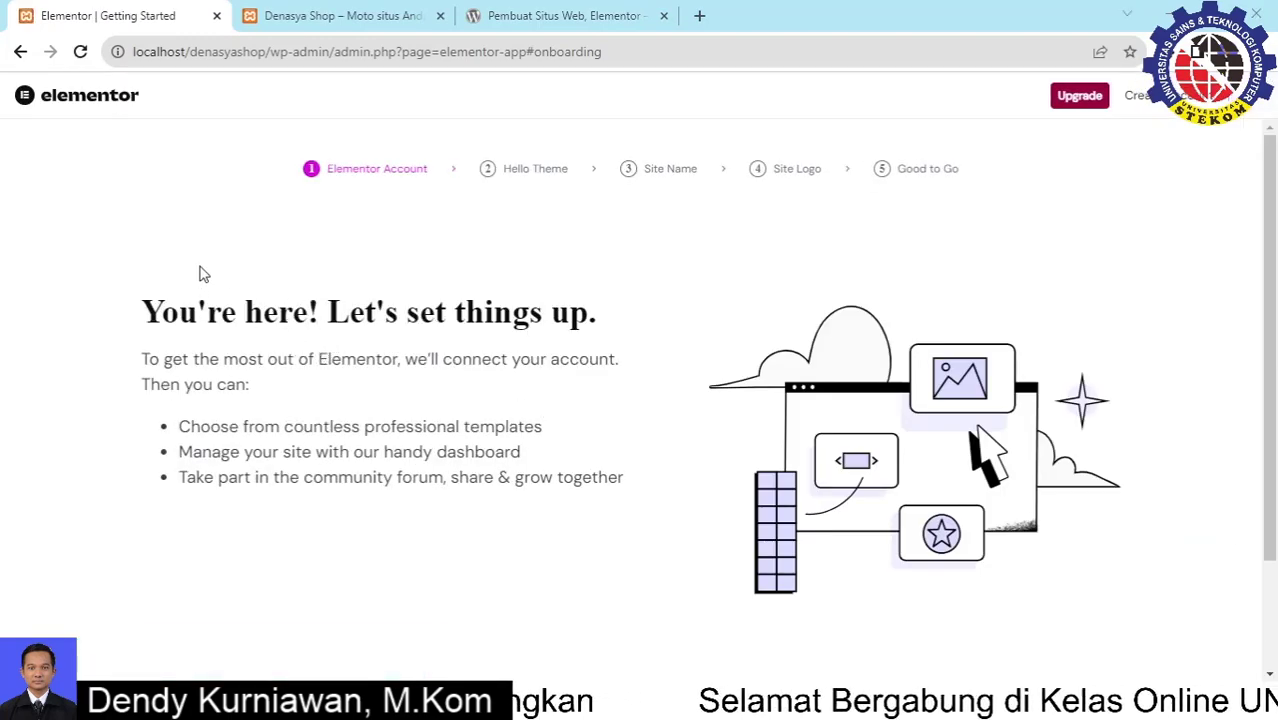
Skip every stage of Elementor's onboarding: account, Hello Theme, site name, site logo and the closing getting-started choice
scroll(447, 399, down, 2)
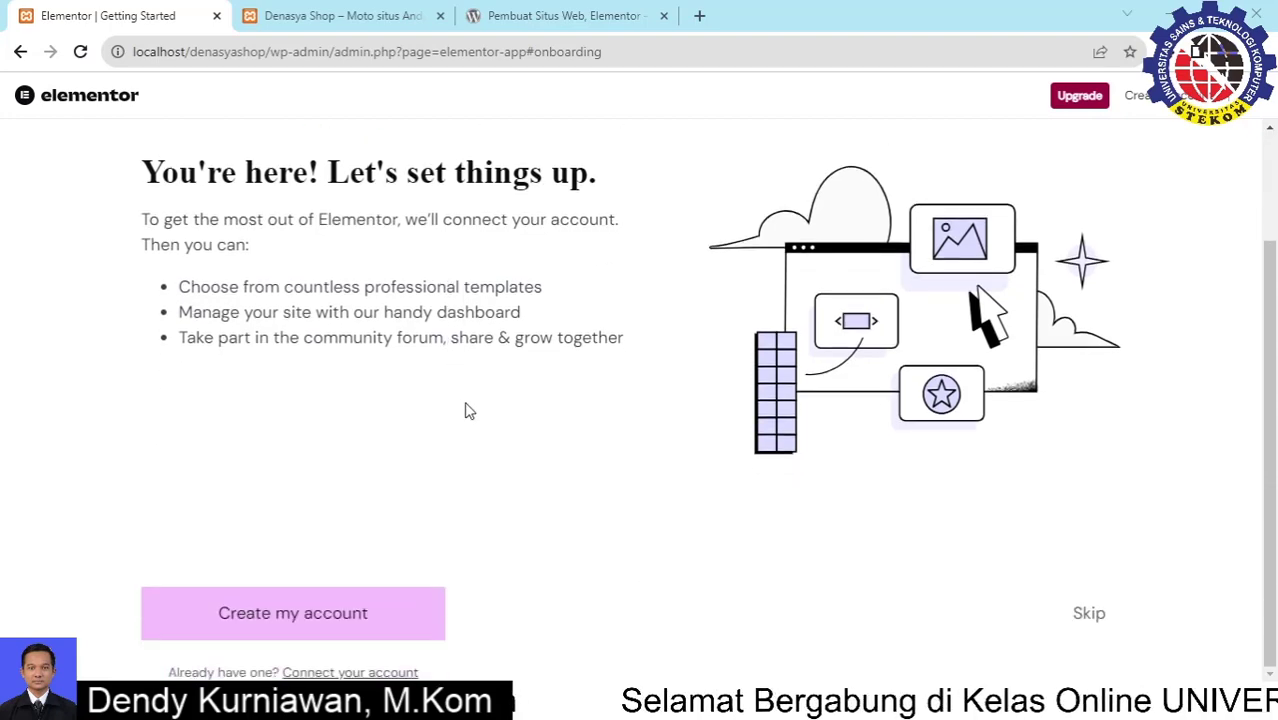
scroll(472, 410, up, 2)
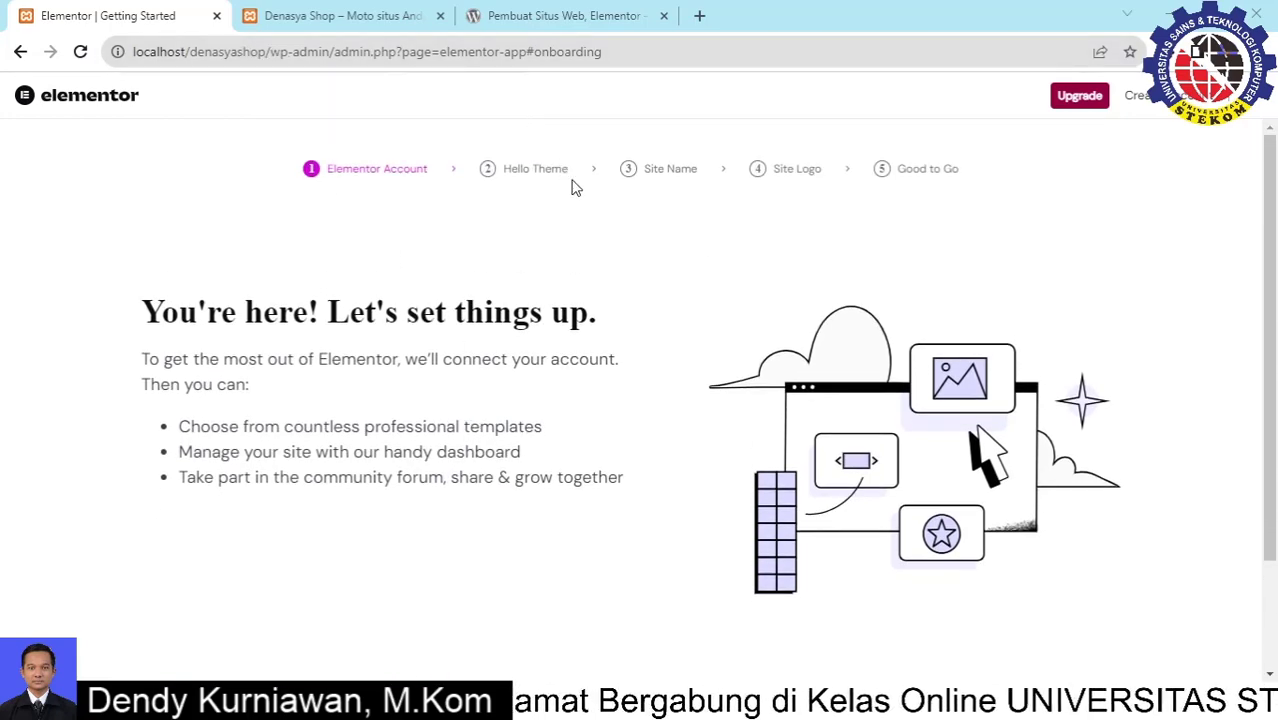
scroll(562, 257, down, 2)
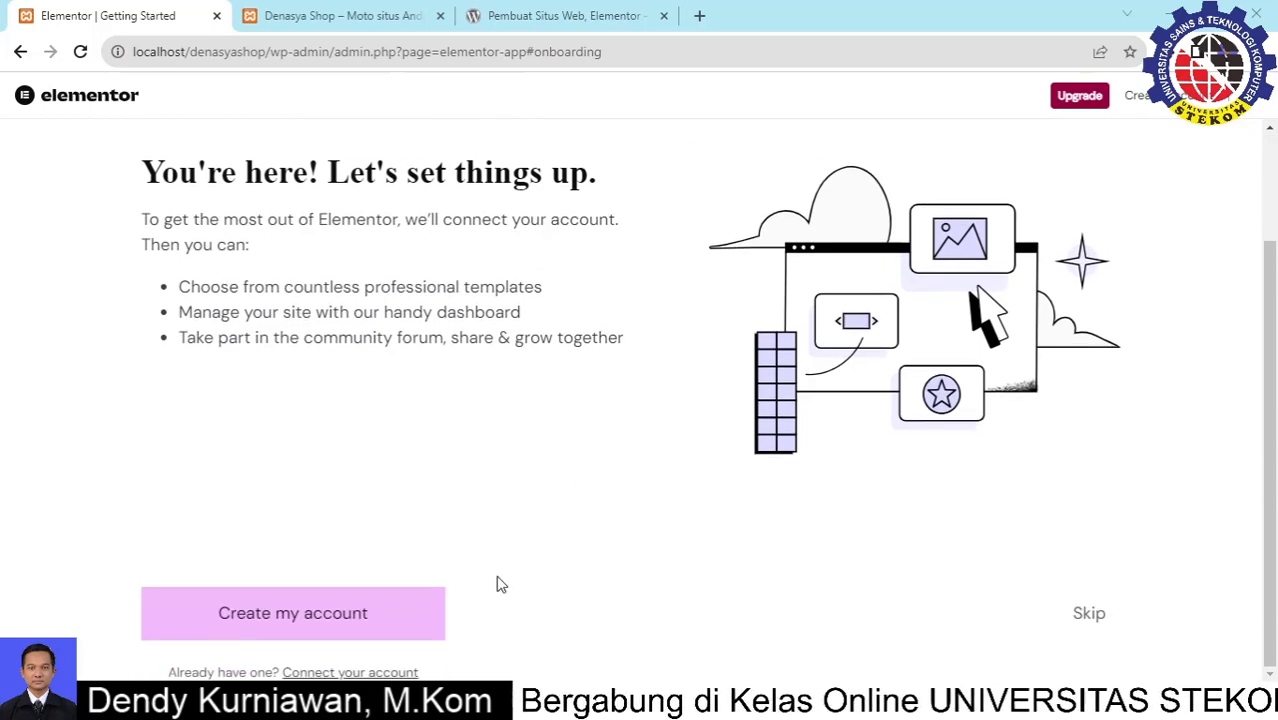
click(1108, 626)
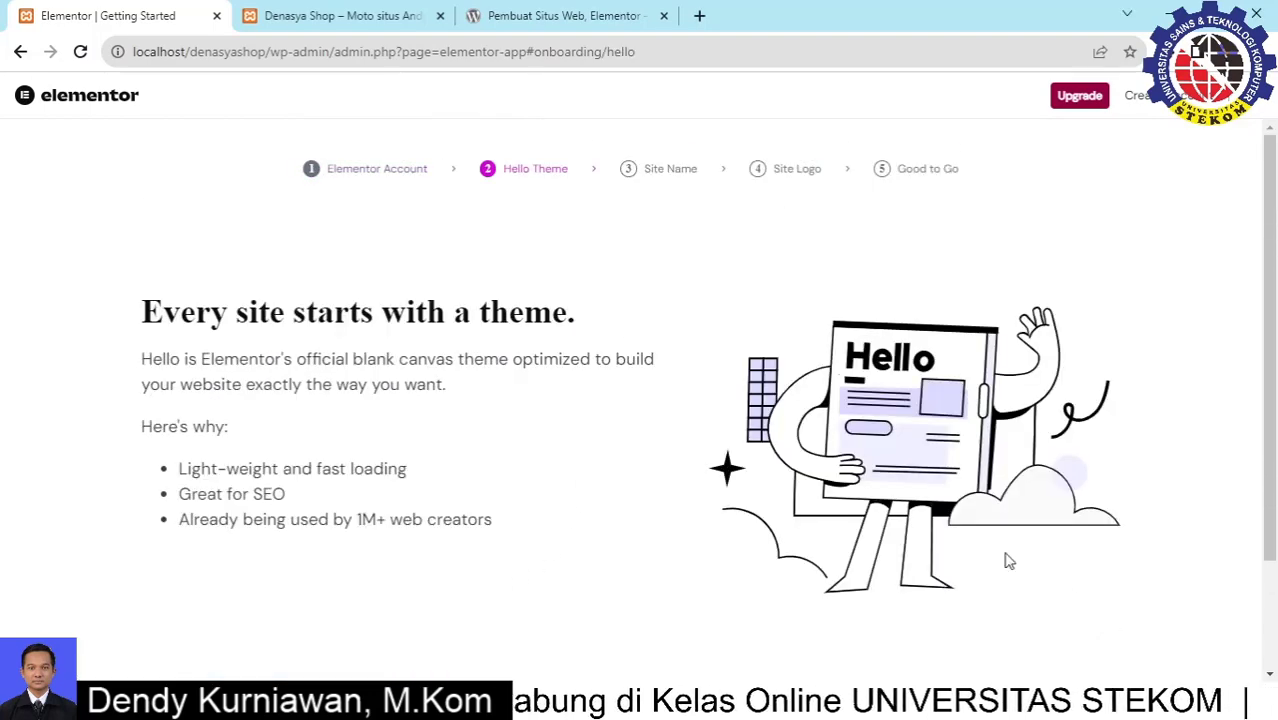
scroll(1004, 559, down, 2)
click(1104, 624)
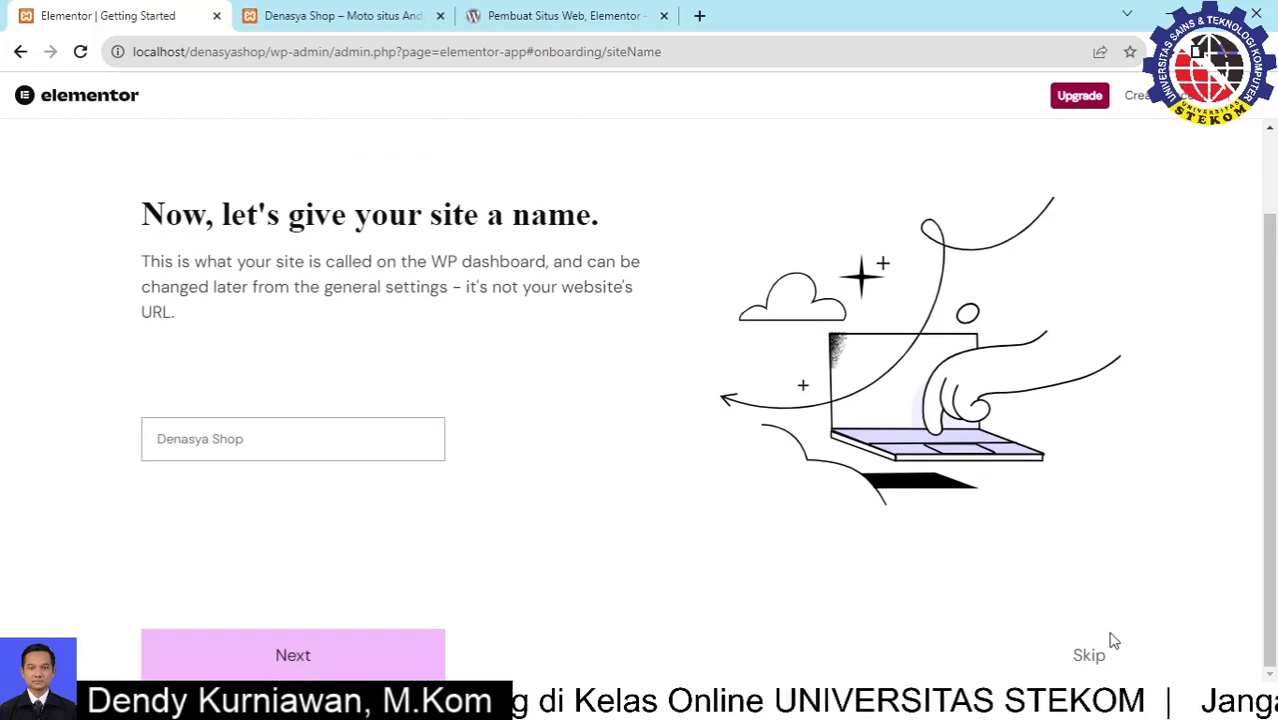
click(1106, 640)
scroll(1035, 558, down, 1)
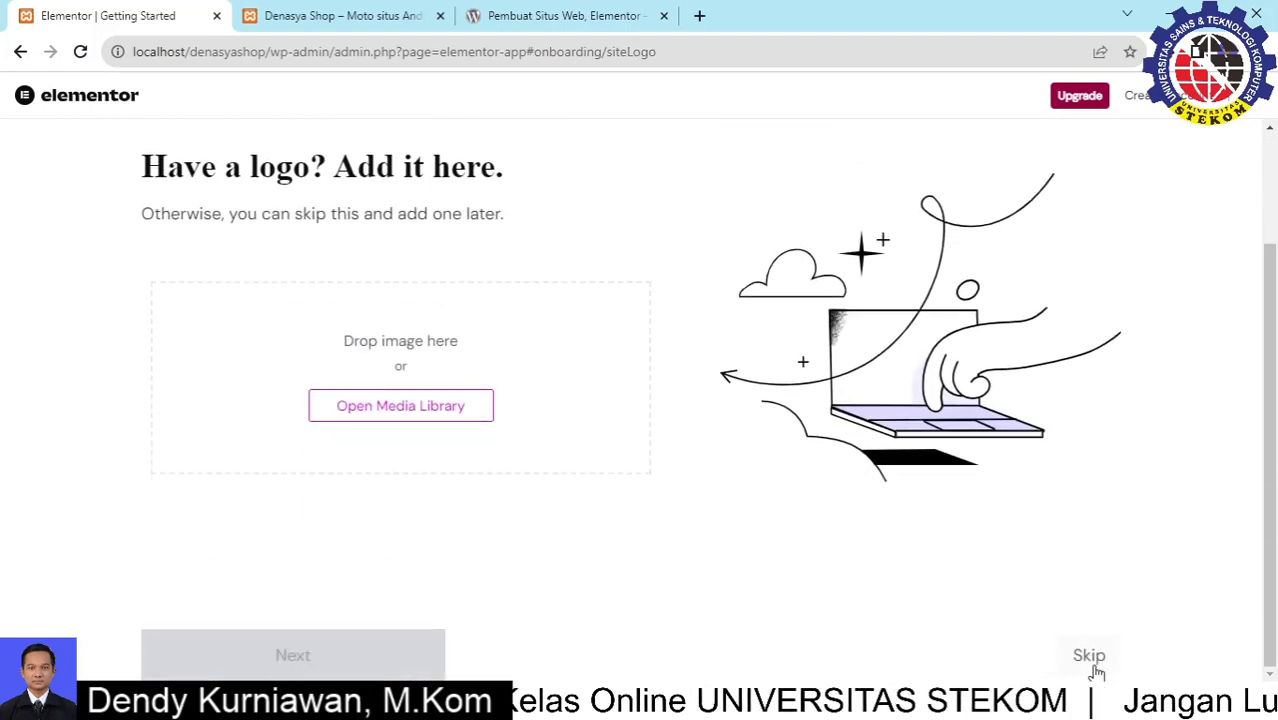
click(1094, 667)
scroll(919, 542, down, 1)
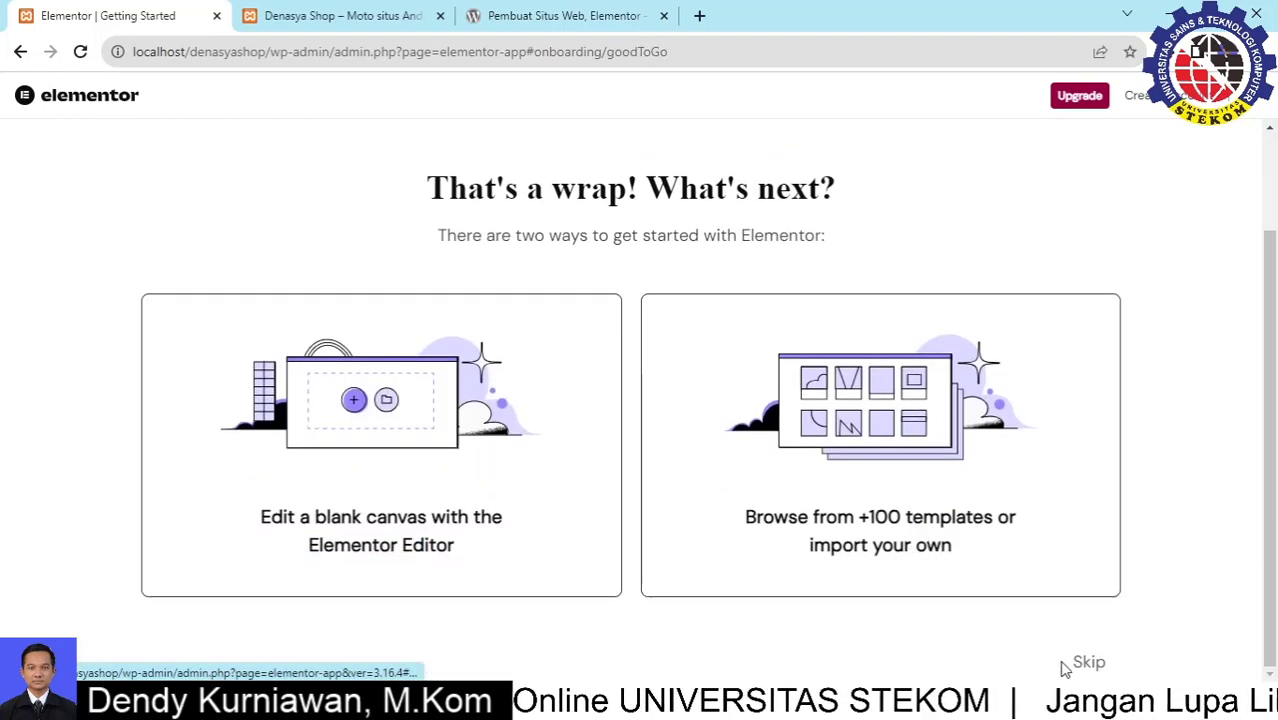
click(1089, 664)
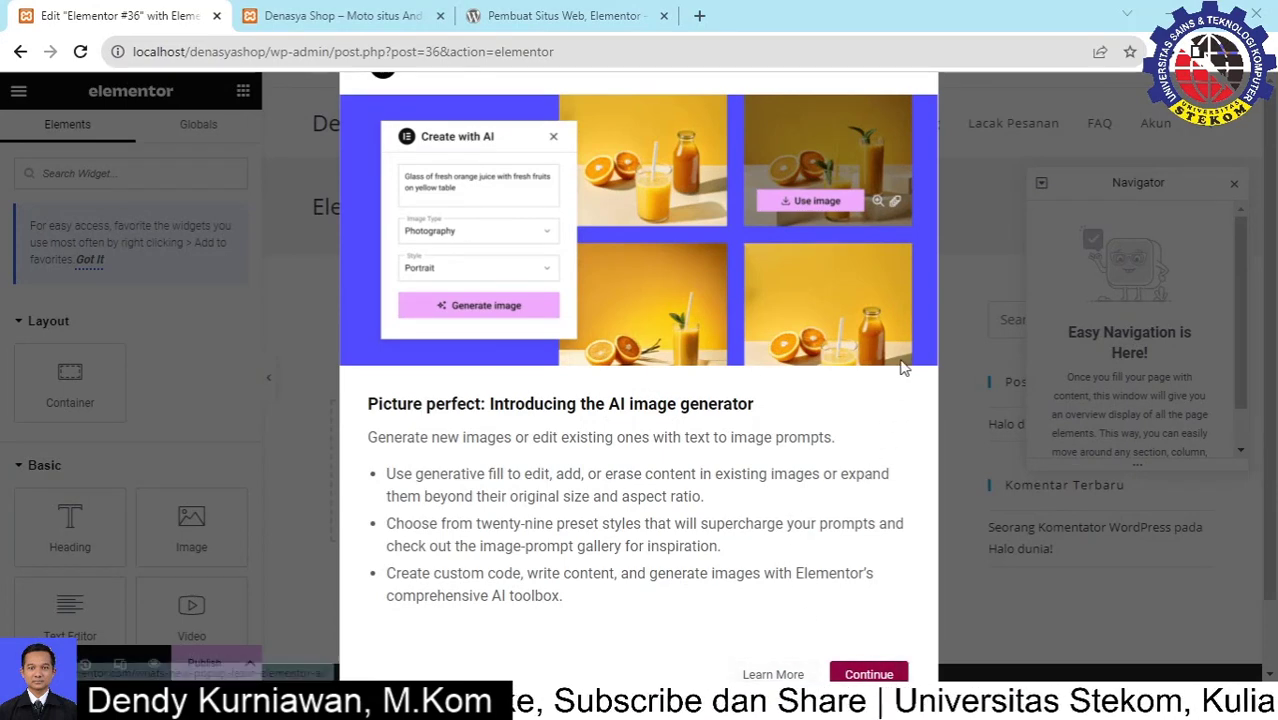
Zoom the browser out to 80% and dismiss the notification about the AI image generator in the Elementor editor
key(ctrl+minus)
key(ctrl+minus)
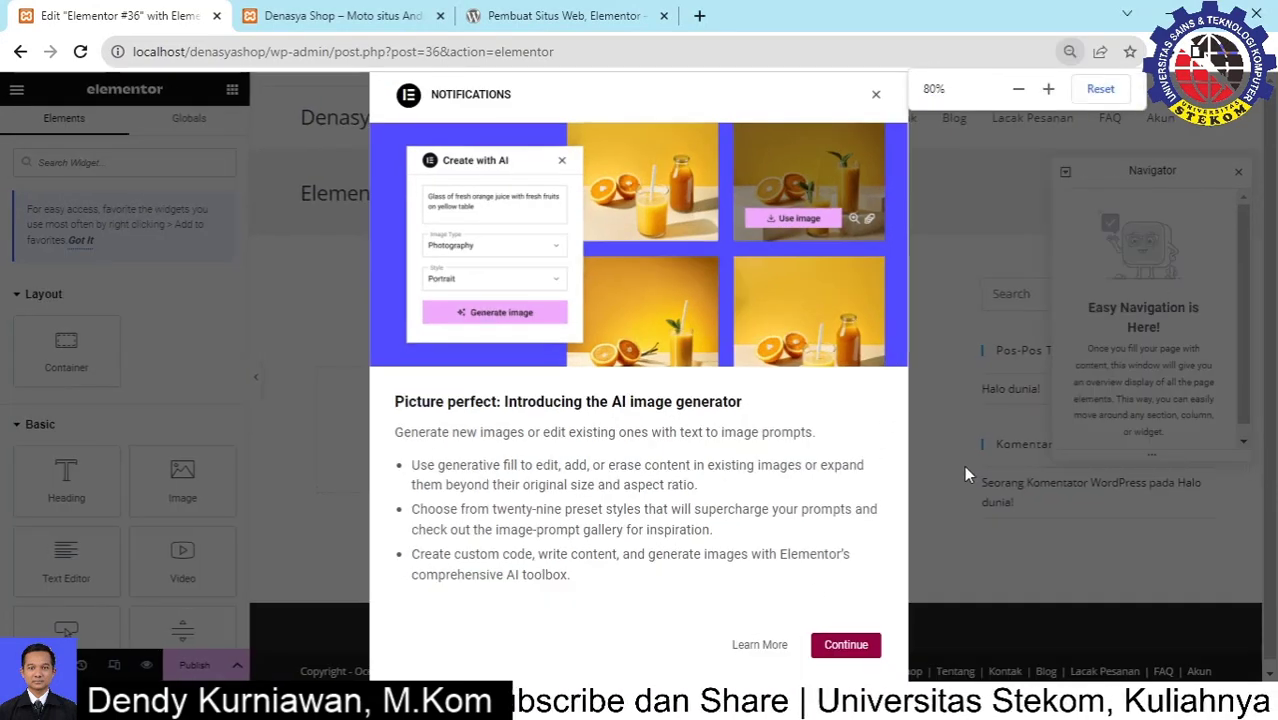
click(848, 131)
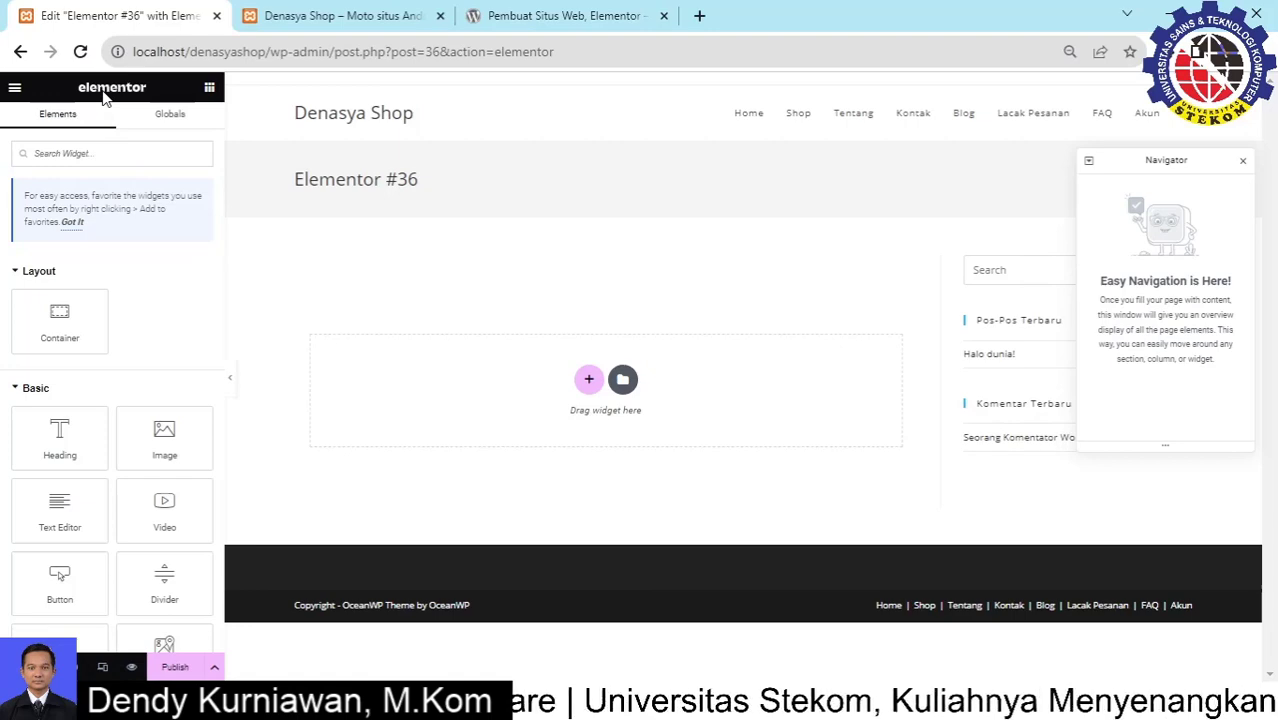
Reload the Denasya Shop front page and restore the browser zoom to 100%
click(304, 24)
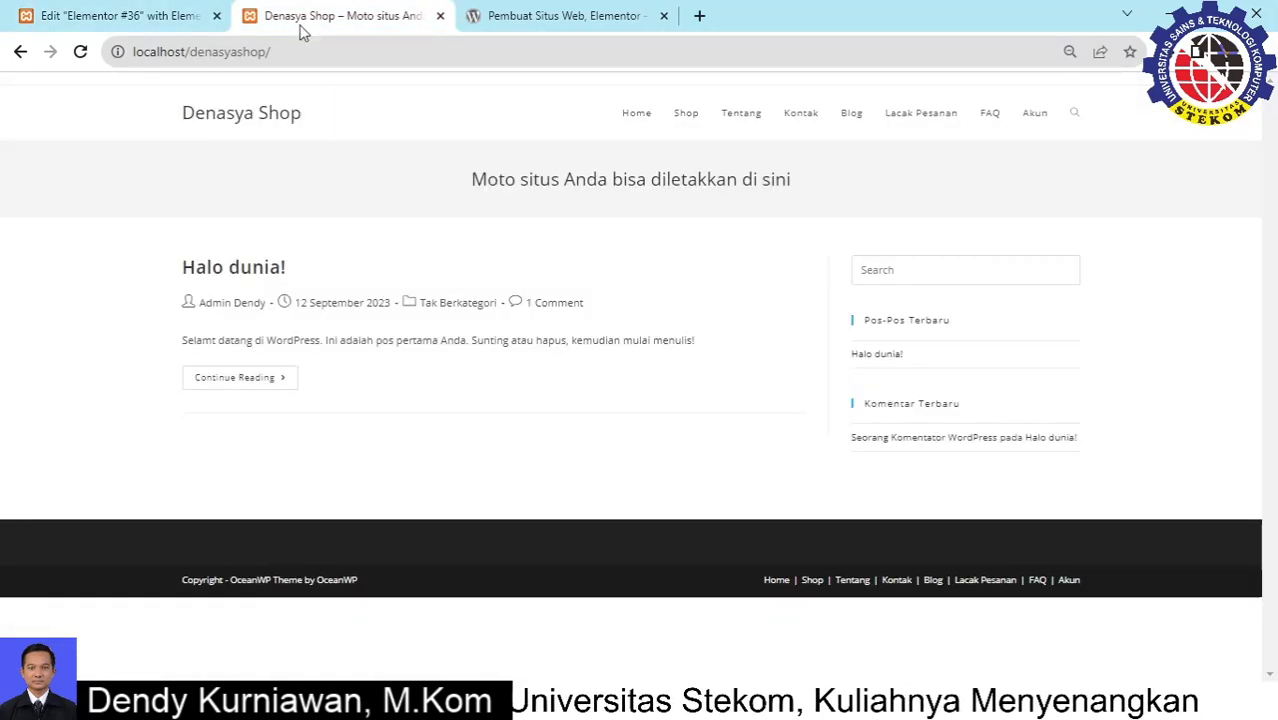
click(80, 51)
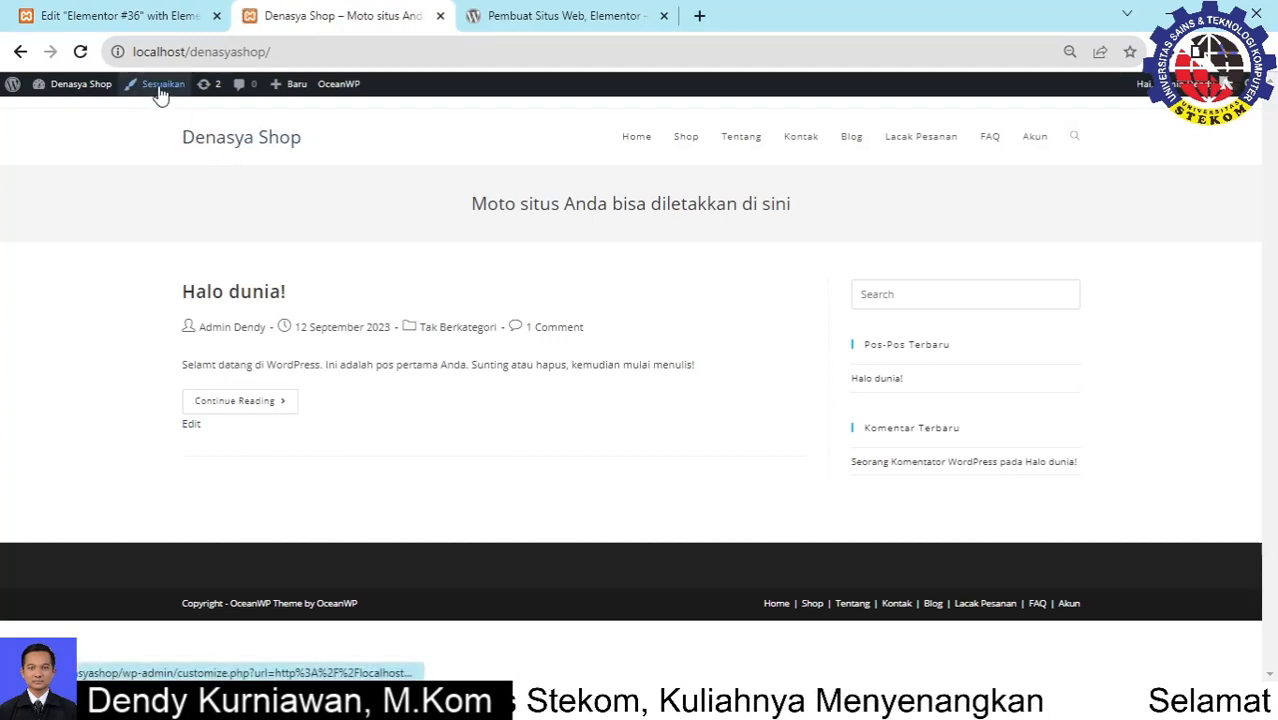
key(ctrl+plus)
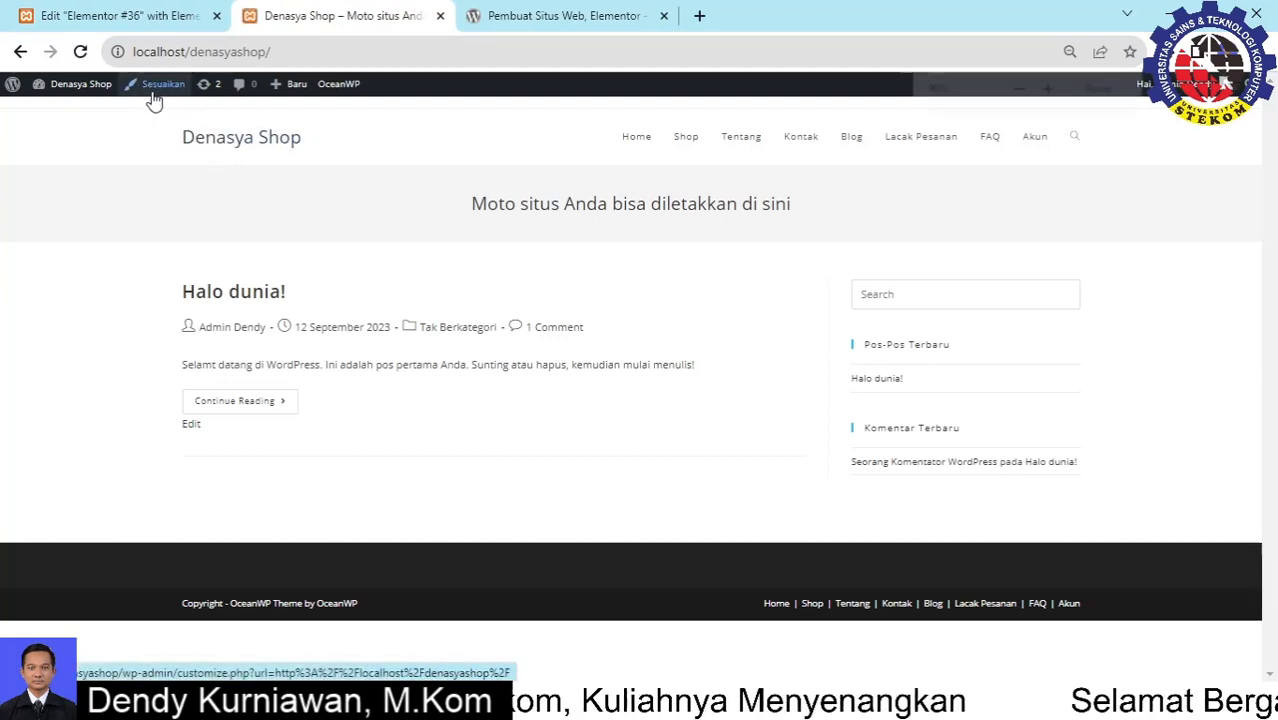
key(ctrl+plus)
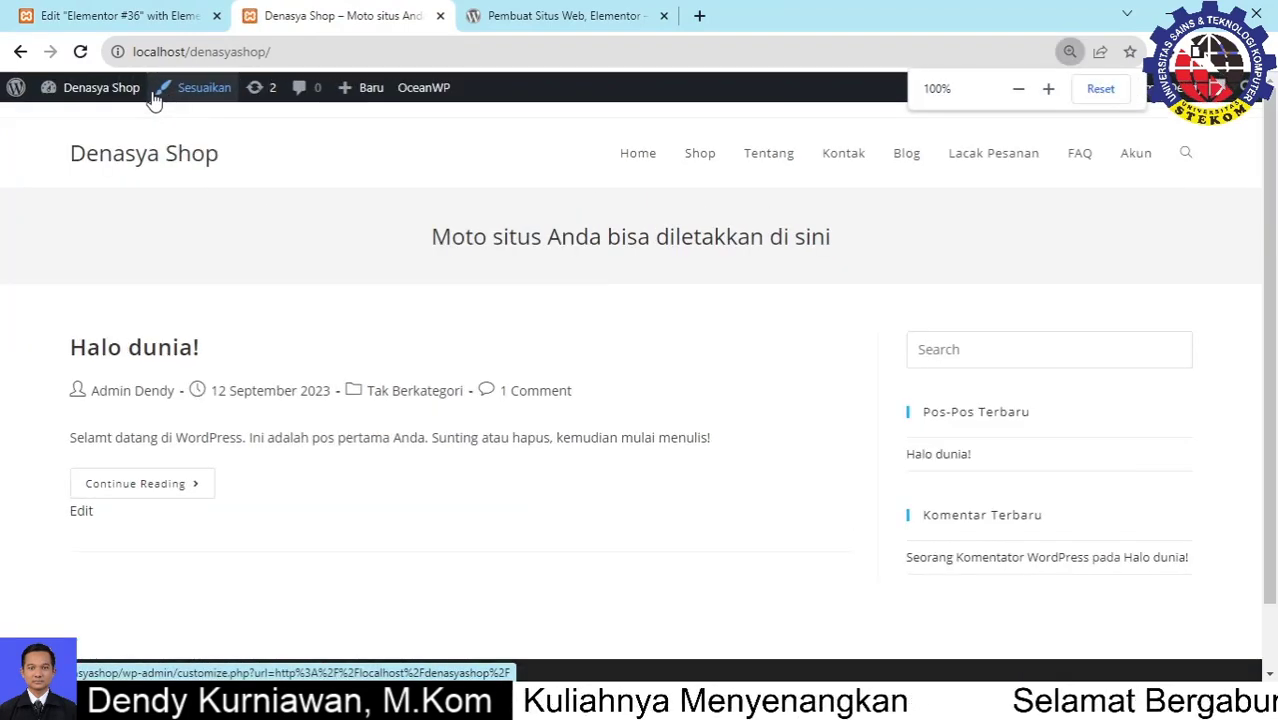
Glance at the Elementor editor, return to the shop page and bring the Notepad plugin list into view
click(143, 13)
click(335, 15)
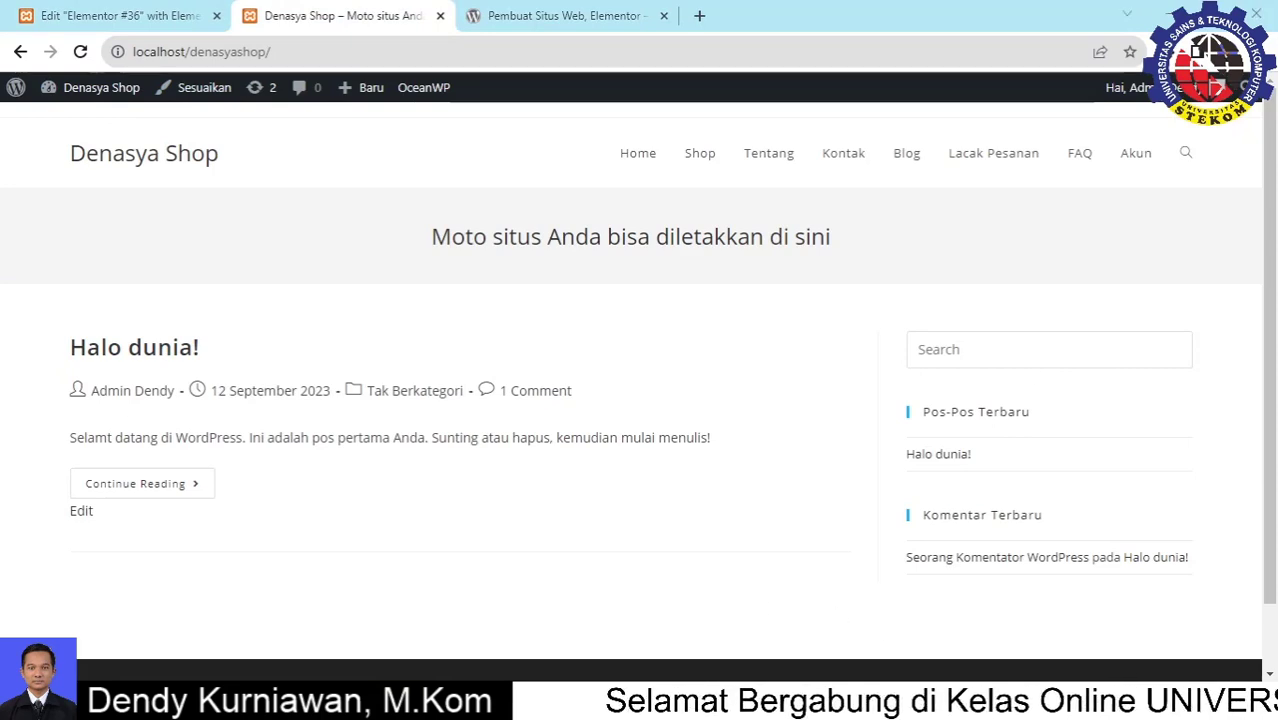
drag(1277, 196, 559, 198)
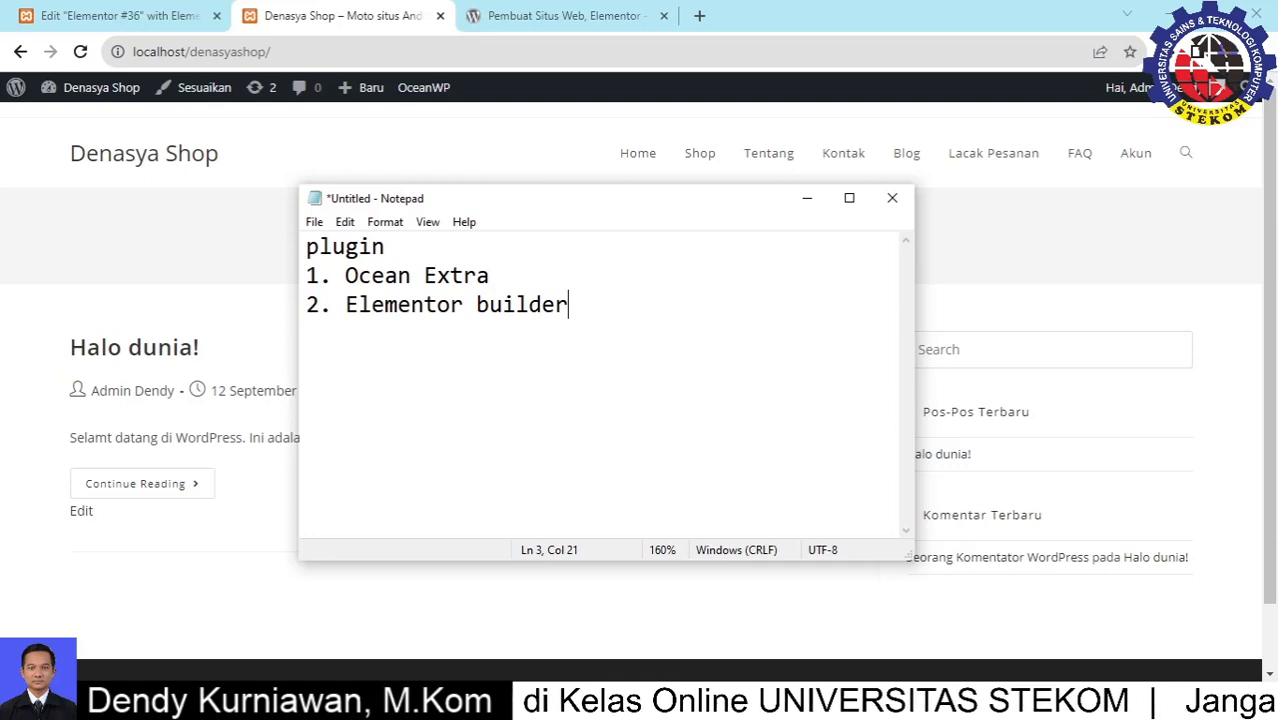
Leave the Elementor editor by shortening its page address to localhost/denasyashop/wp-admin/ and loading the dashboard
click(152, 24)
click(22, 91)
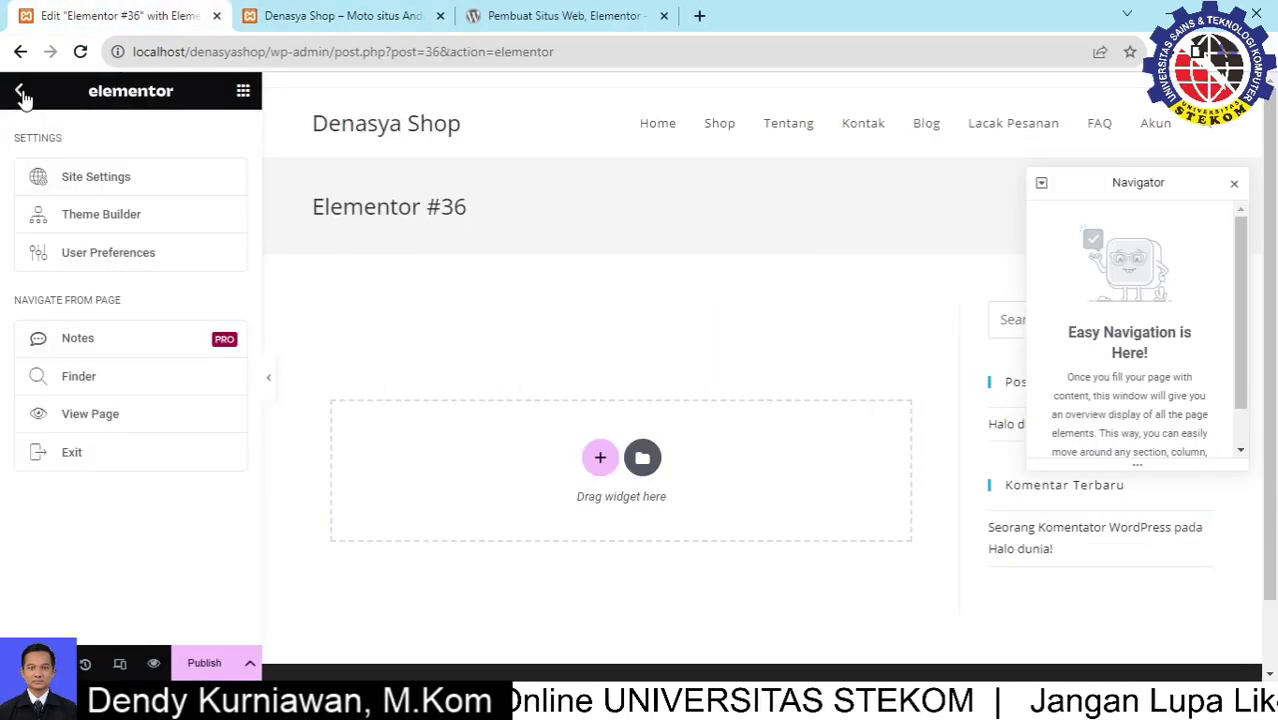
click(22, 93)
click(22, 93)
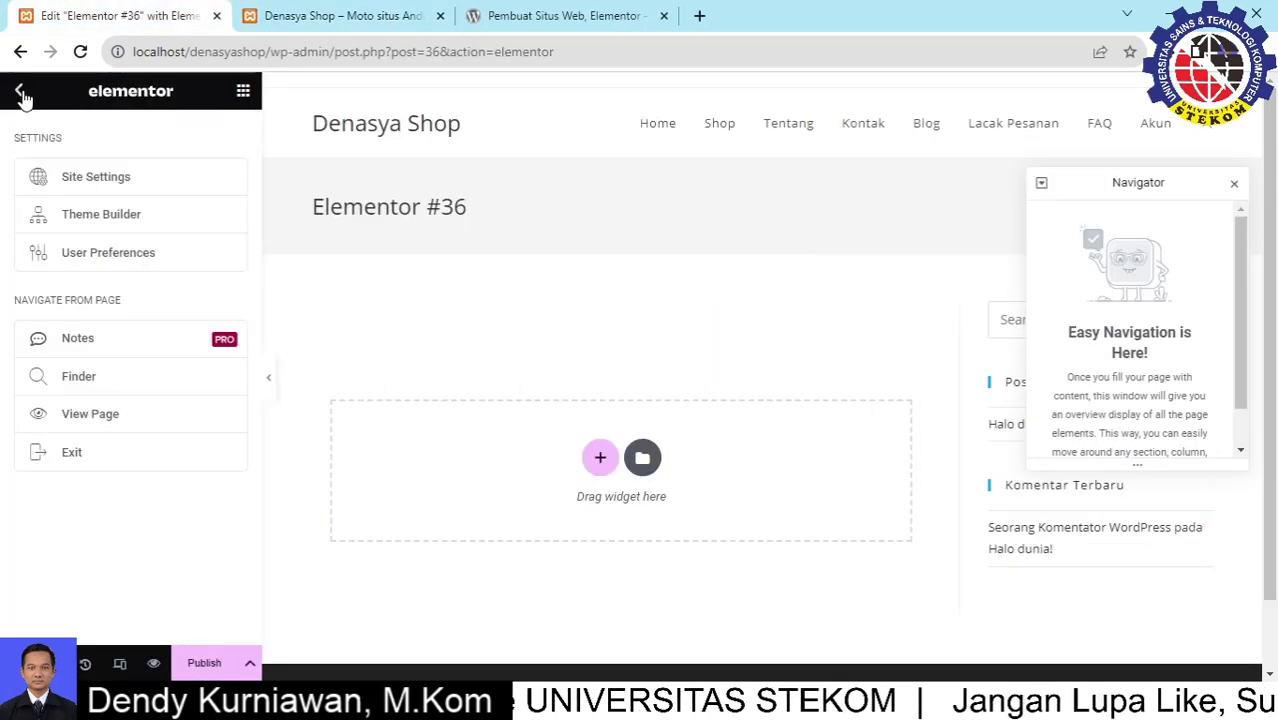
click(22, 93)
click(670, 51)
drag(670, 51, 337, 49)
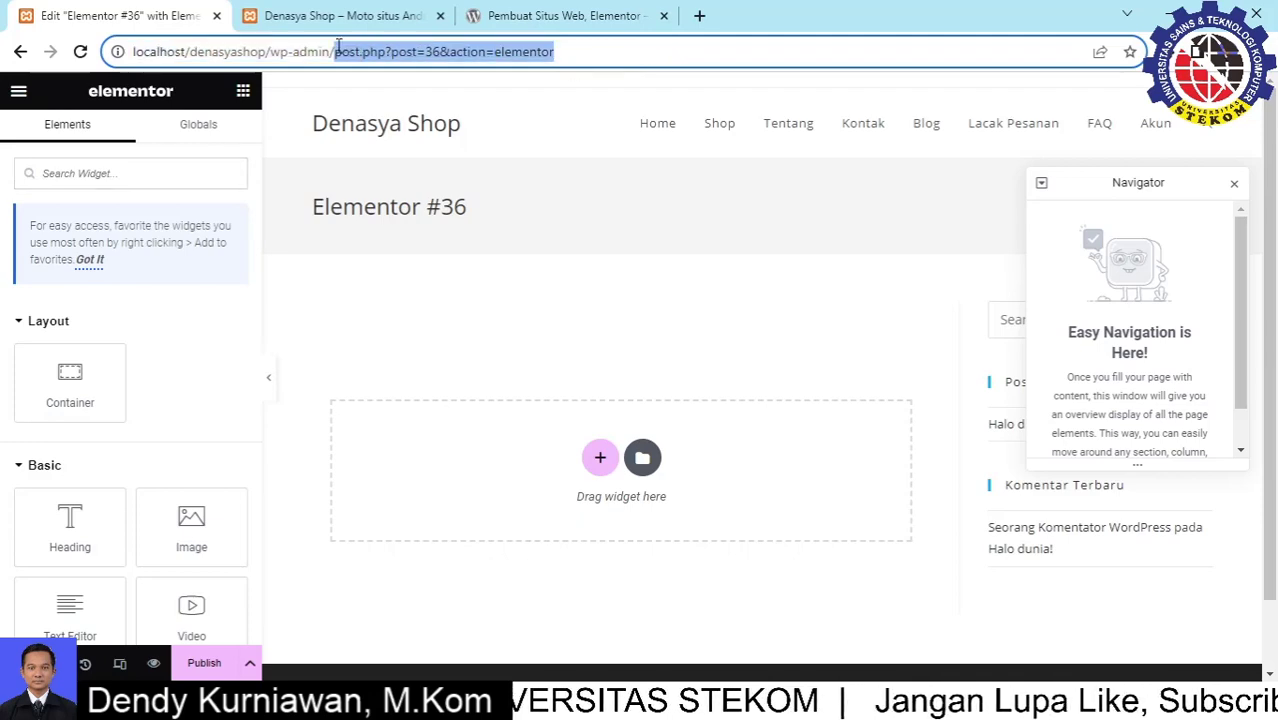
key(BackSpace)
key(Return)
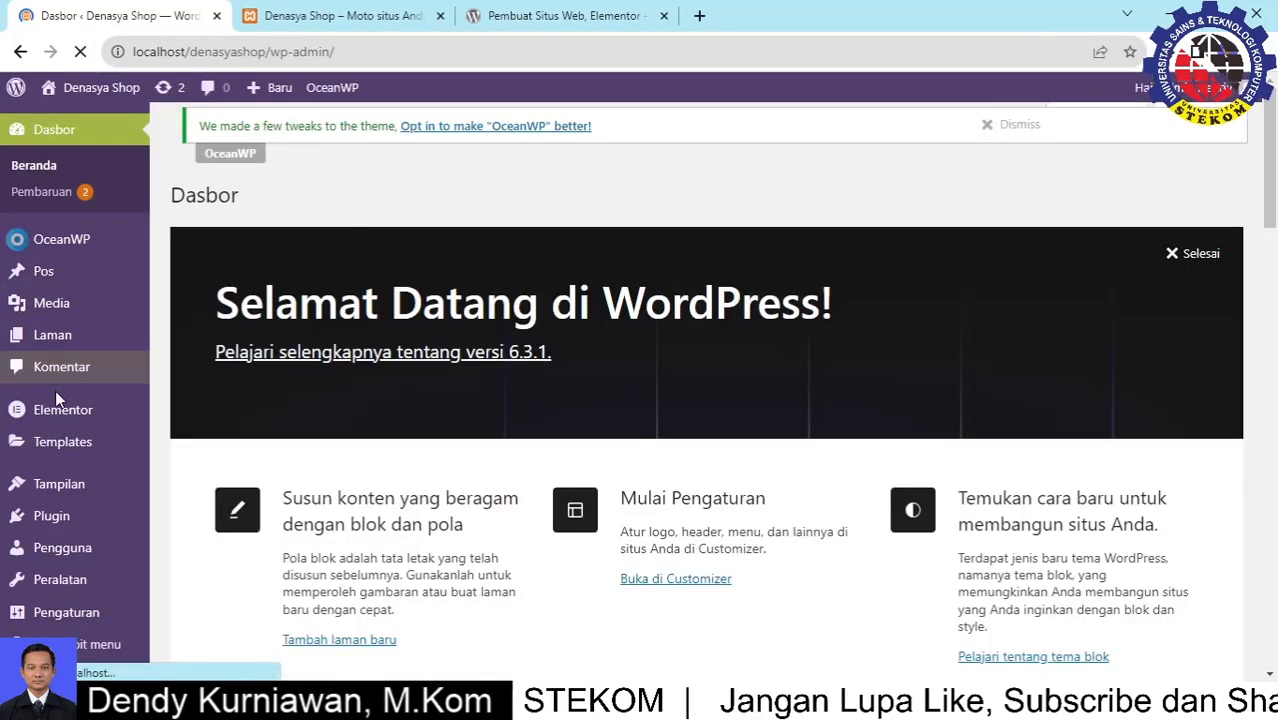
Open the page for adding new plugins in the site's admin and search for woocommerce
mouse_move(85, 412)
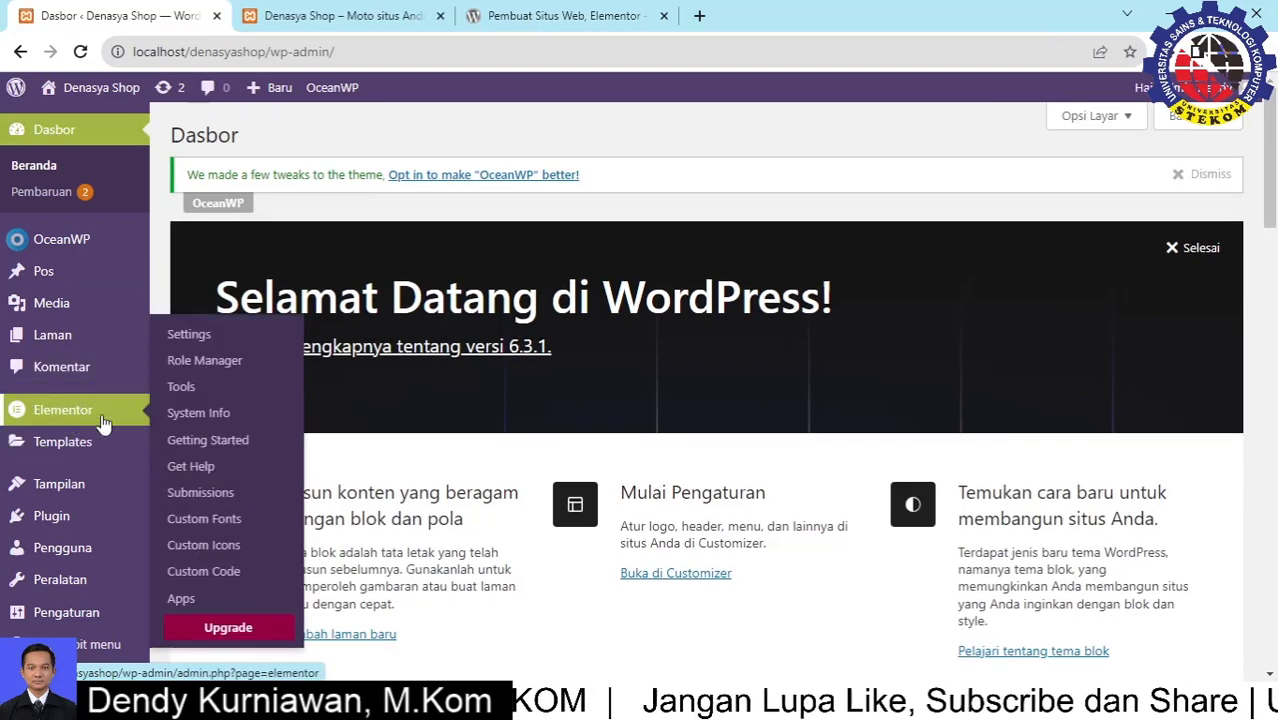
mouse_move(70, 515)
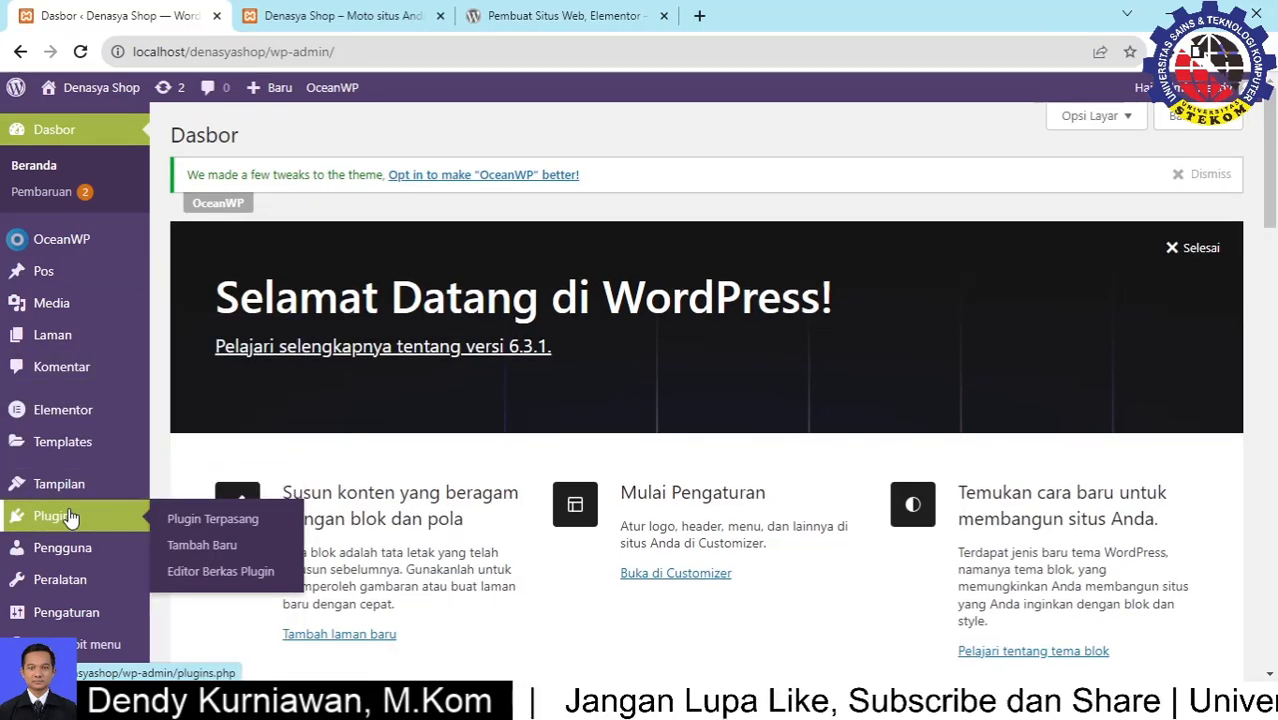
click(216, 547)
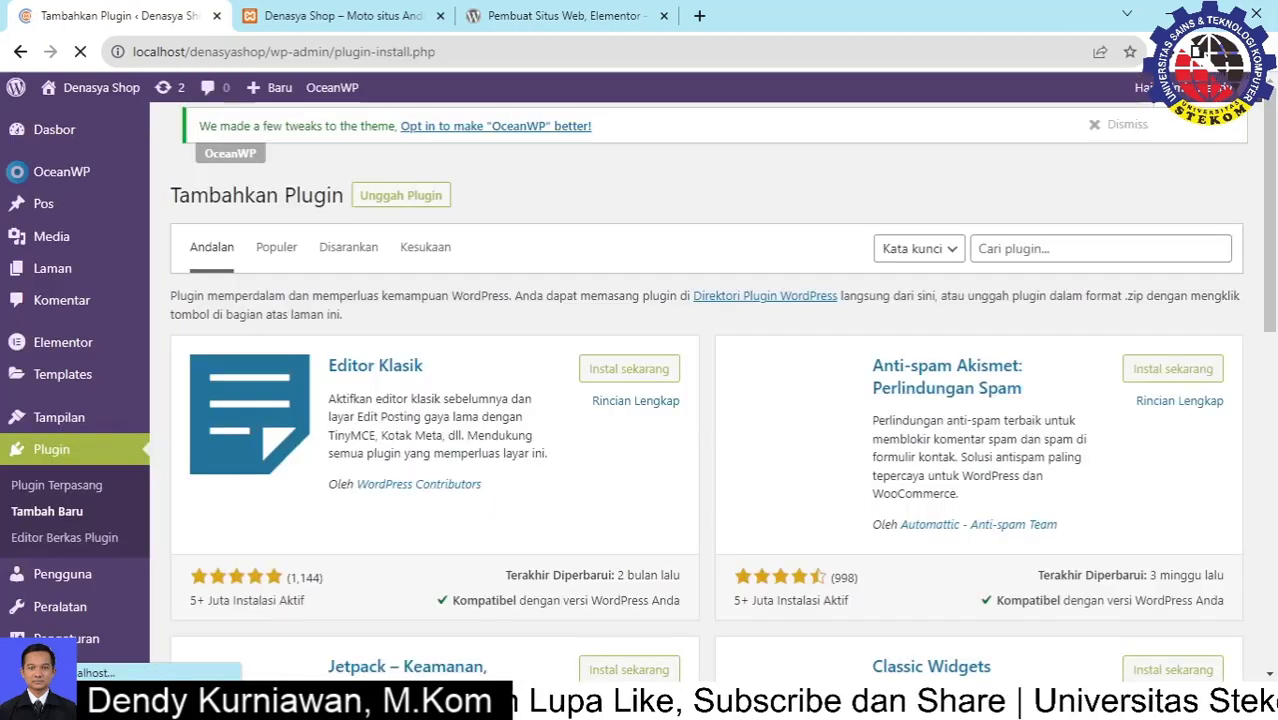
click(1061, 256)
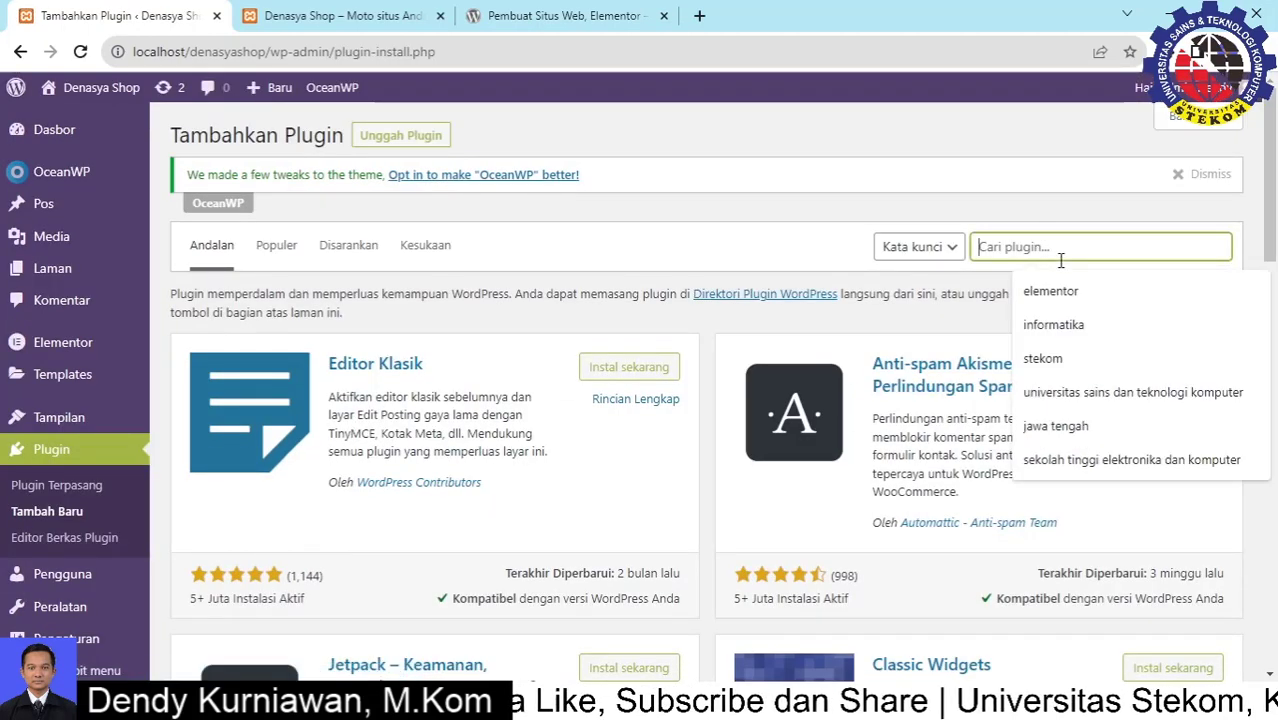
text(woocommerce)
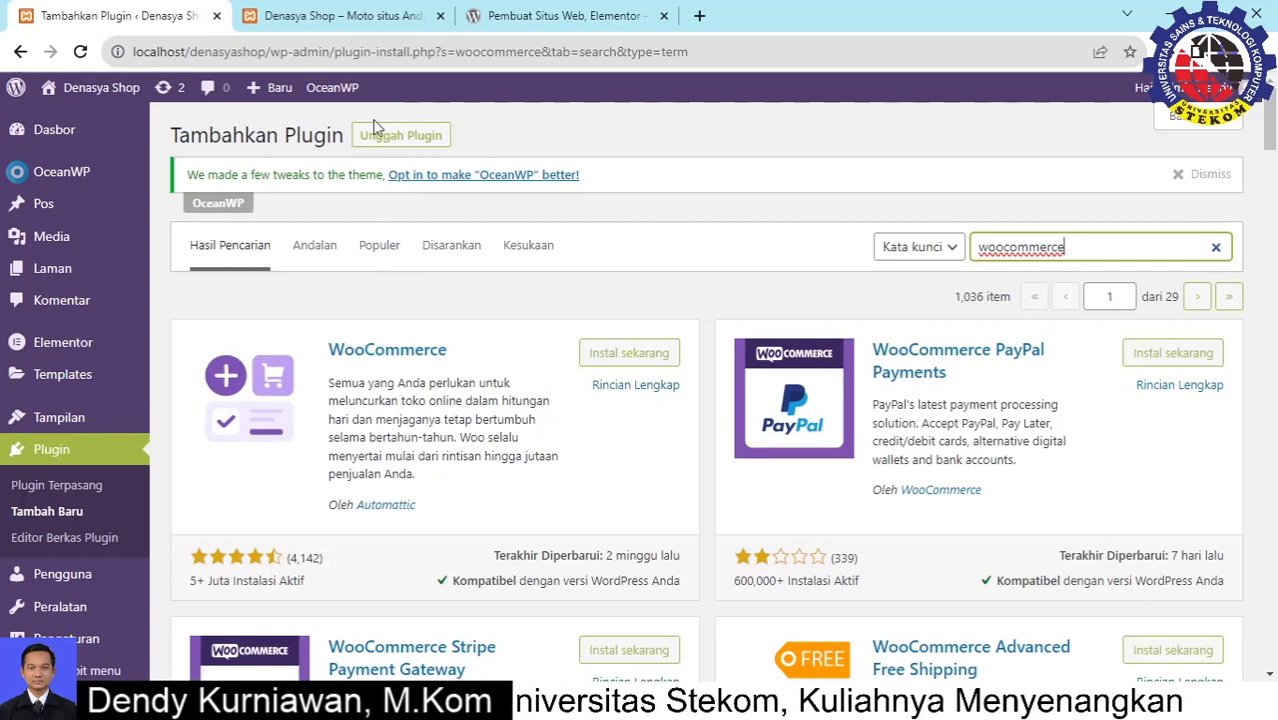
Search the WordPress.org plugin directory for woocommerce
click(520, 16)
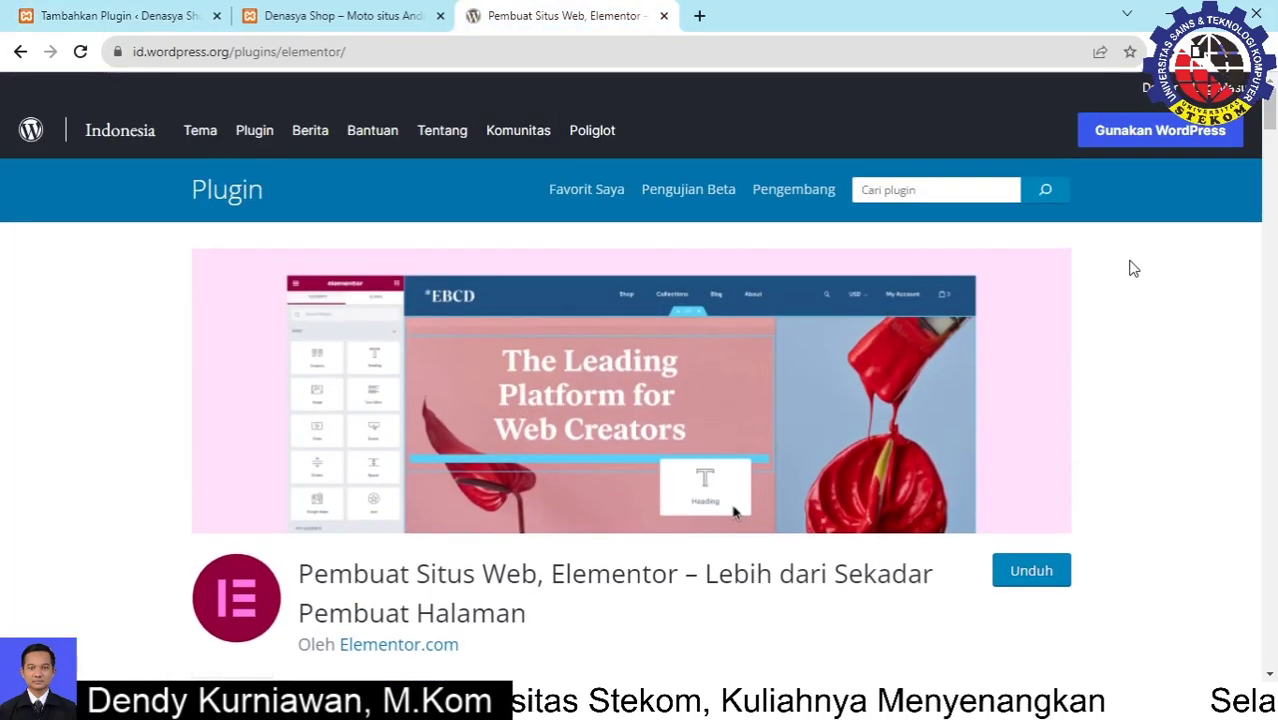
click(936, 190)
text(woo)
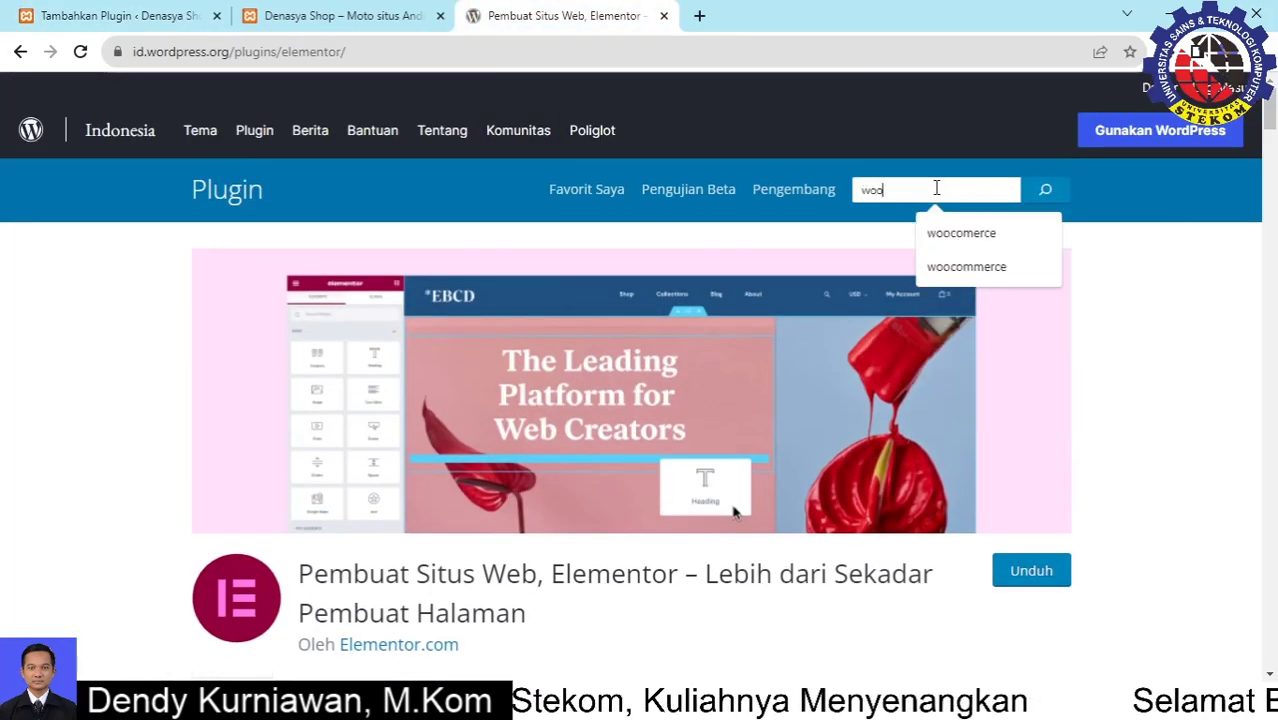
text(commerce)
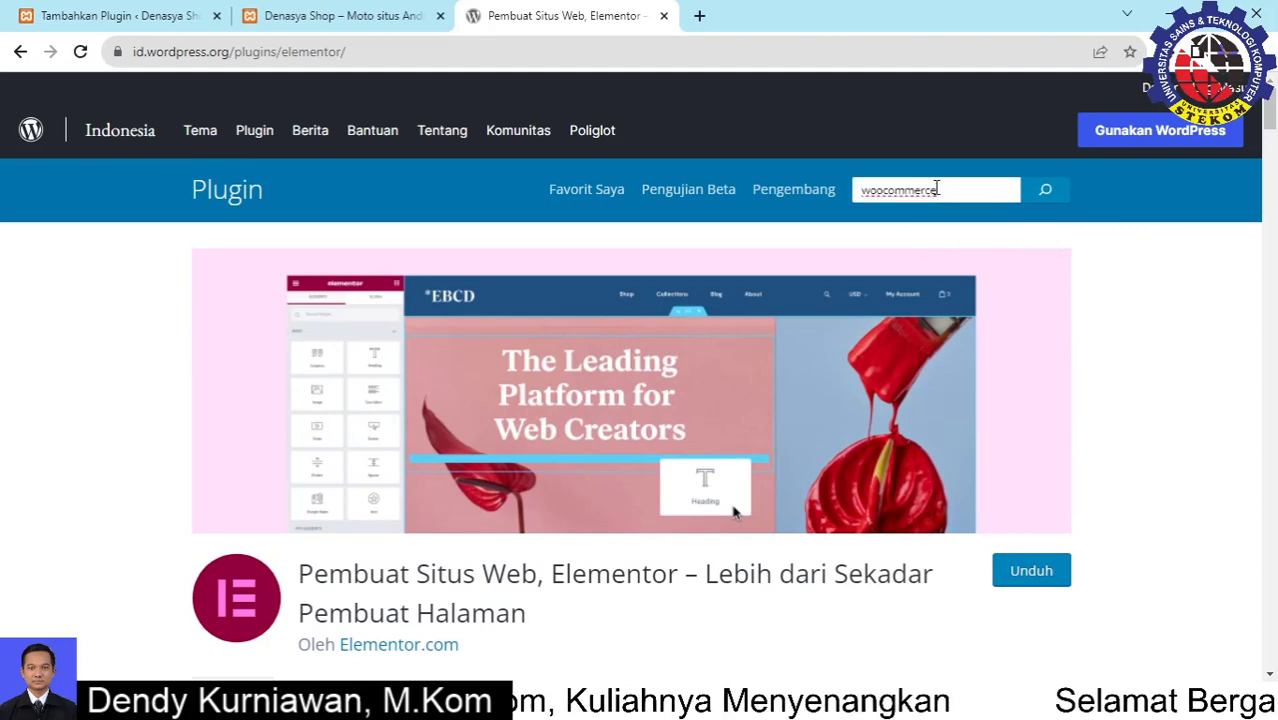
click(1045, 196)
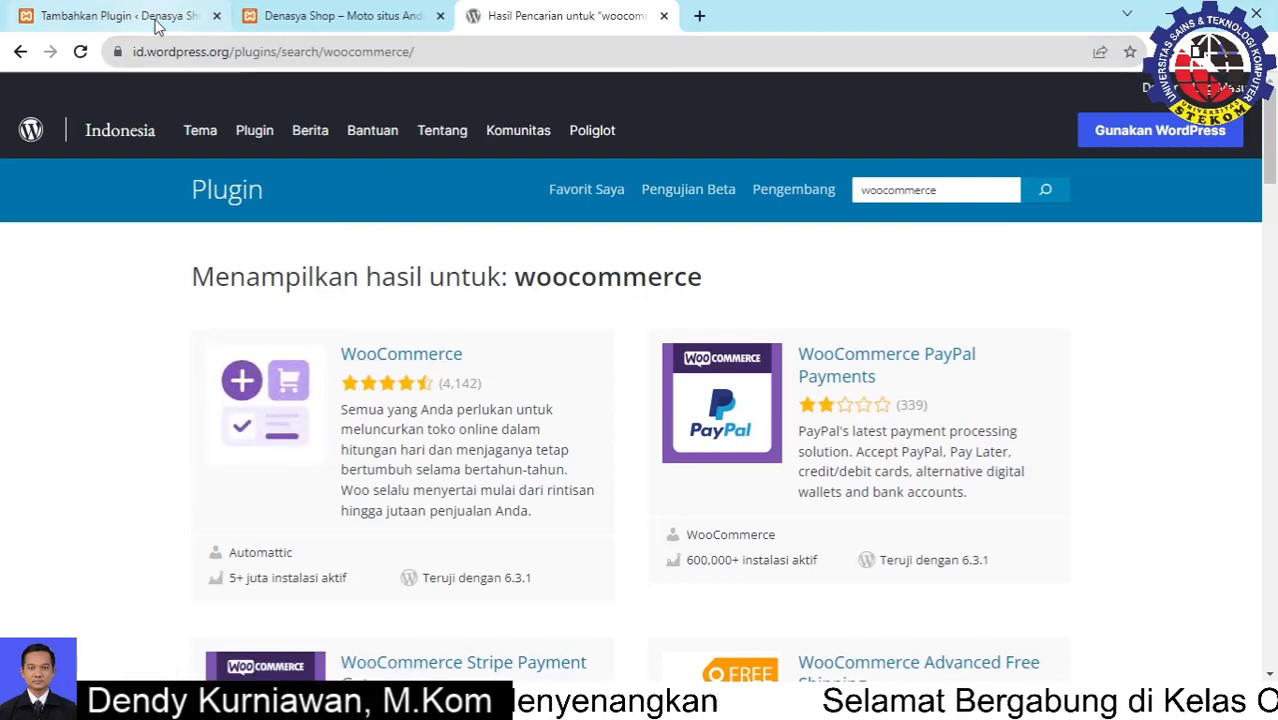
Start installing WooCommerce by Automattic from the admin search results, and check the plugins folder and shop front page while it runs
click(190, 16)
click(628, 352)
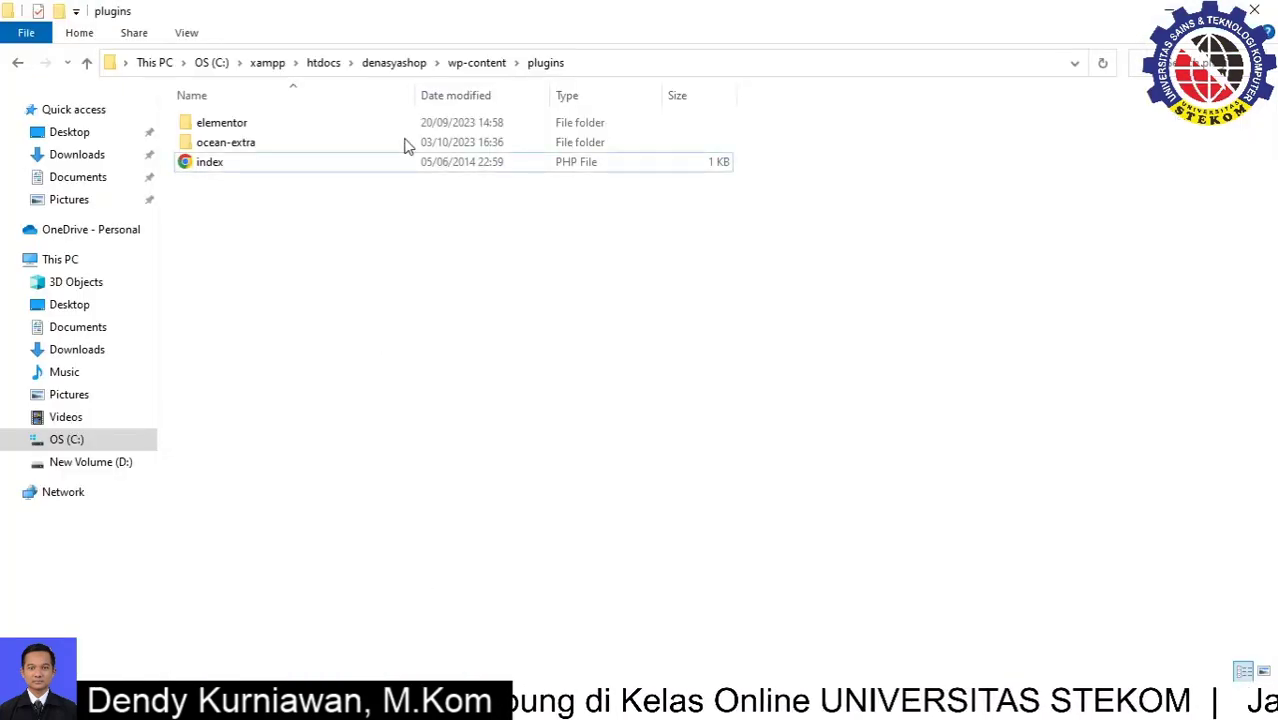
click(322, 164)
click(313, 189)
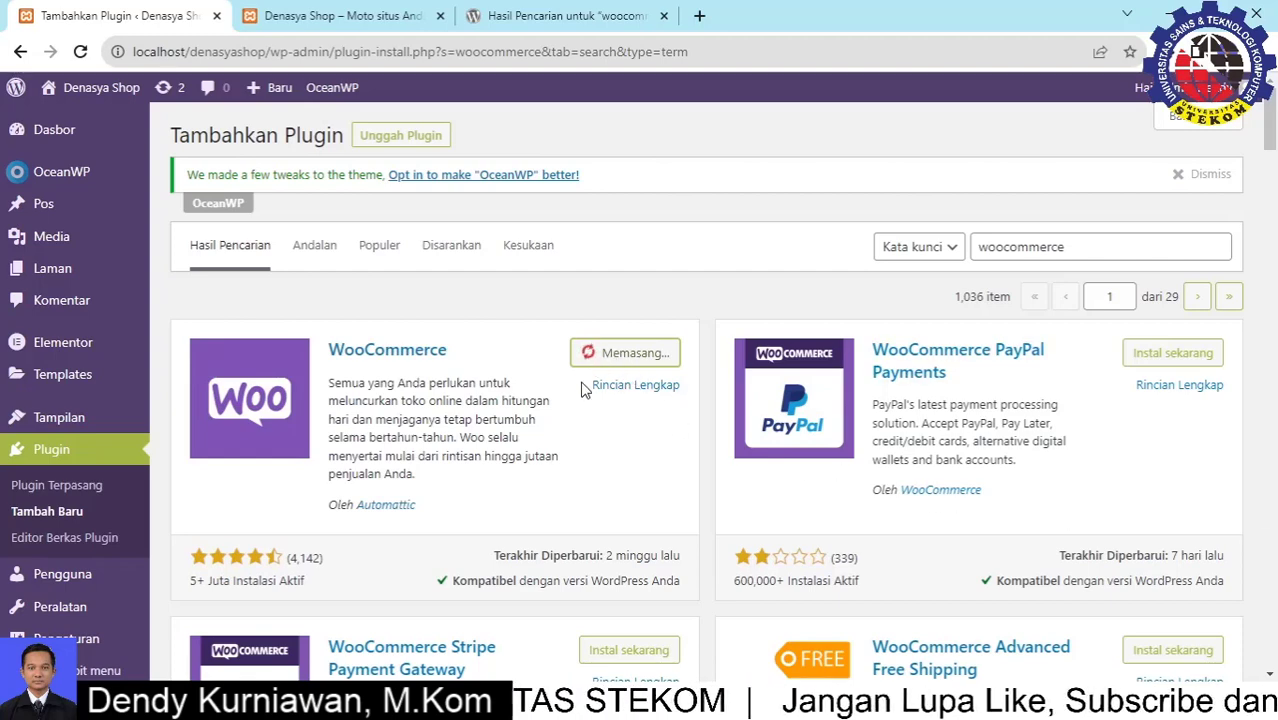
click(370, 14)
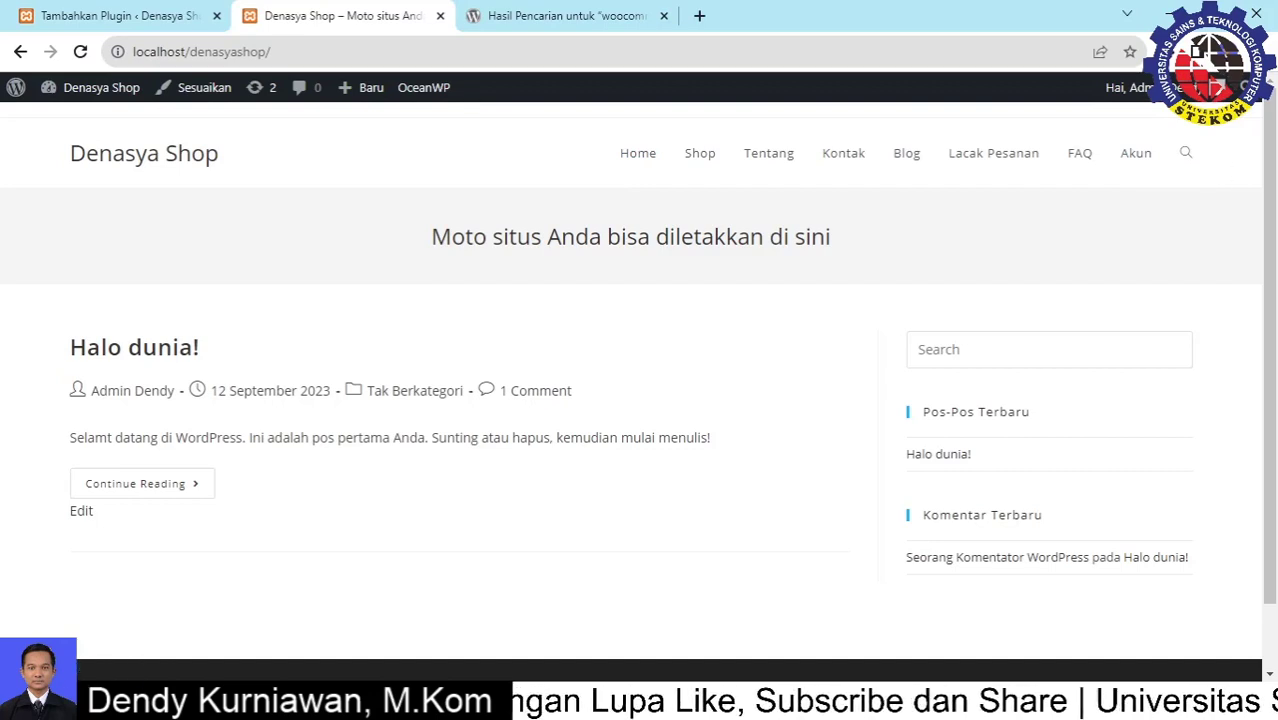
click(86, 14)
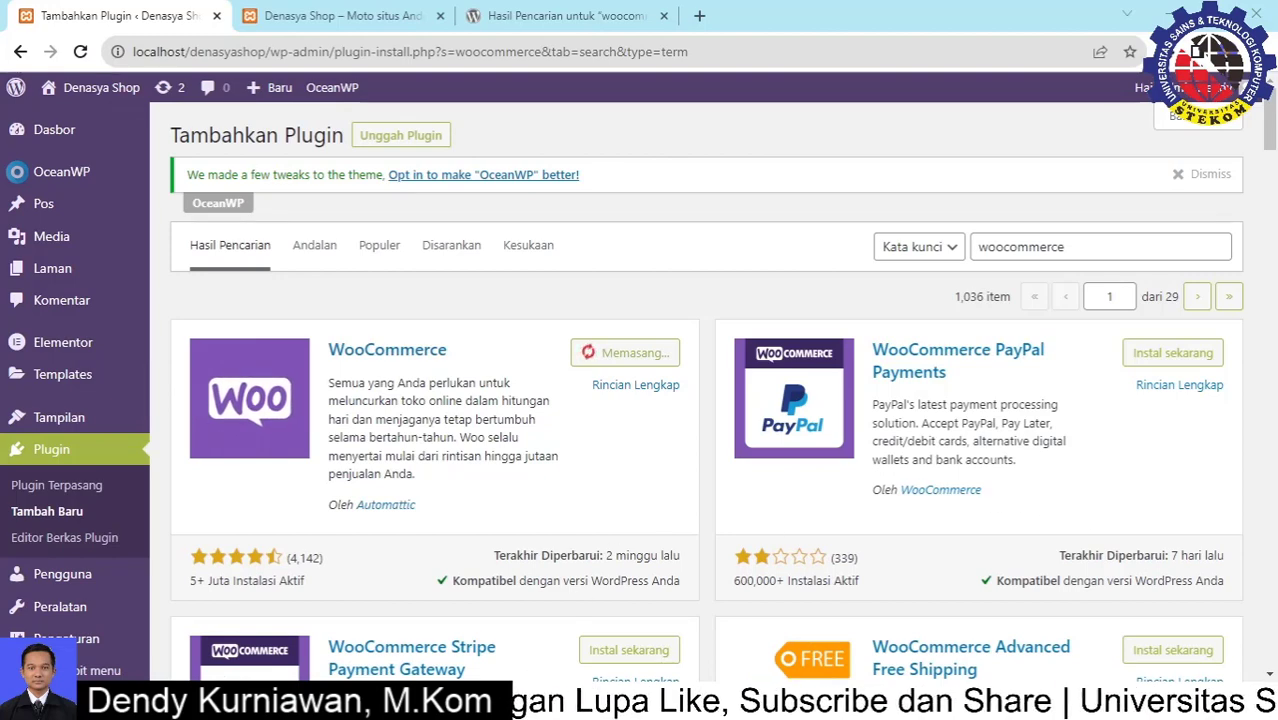
Add "3. Woocommerce" and, after a blank line, "Atur Menu" to the Notepad plugin list, and put the note away
click(700, 702)
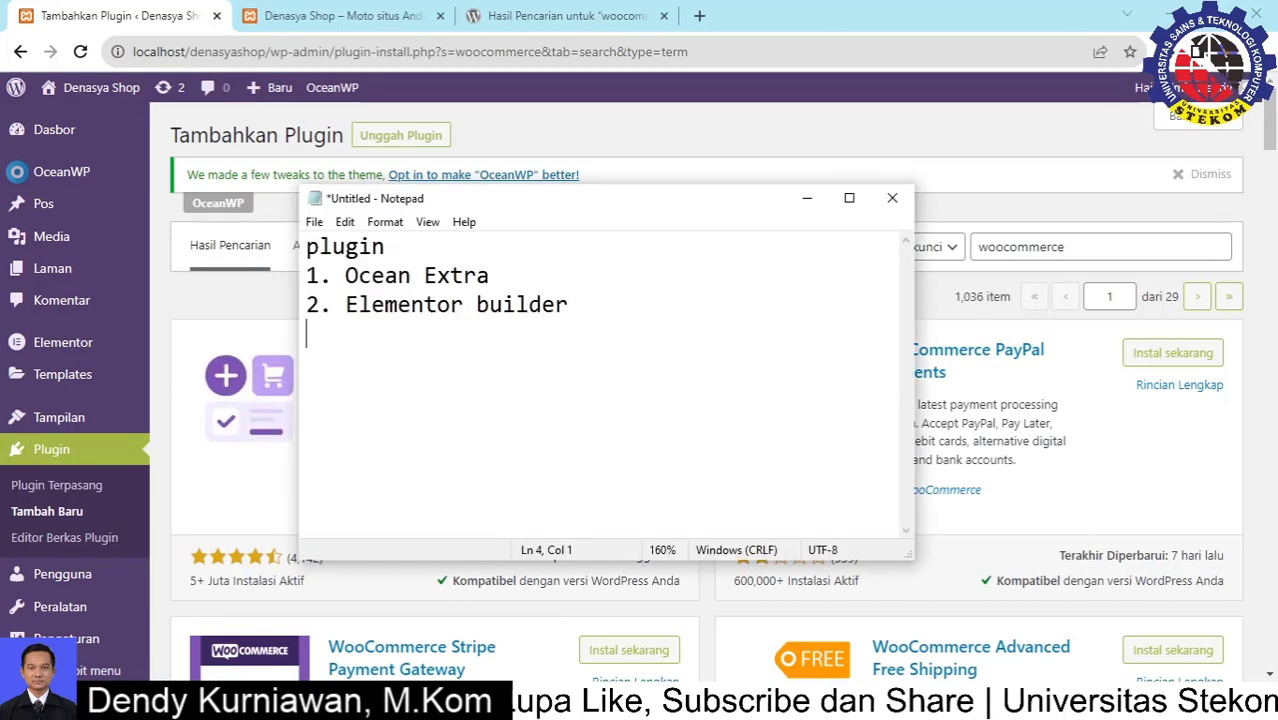
text(3. Woo)
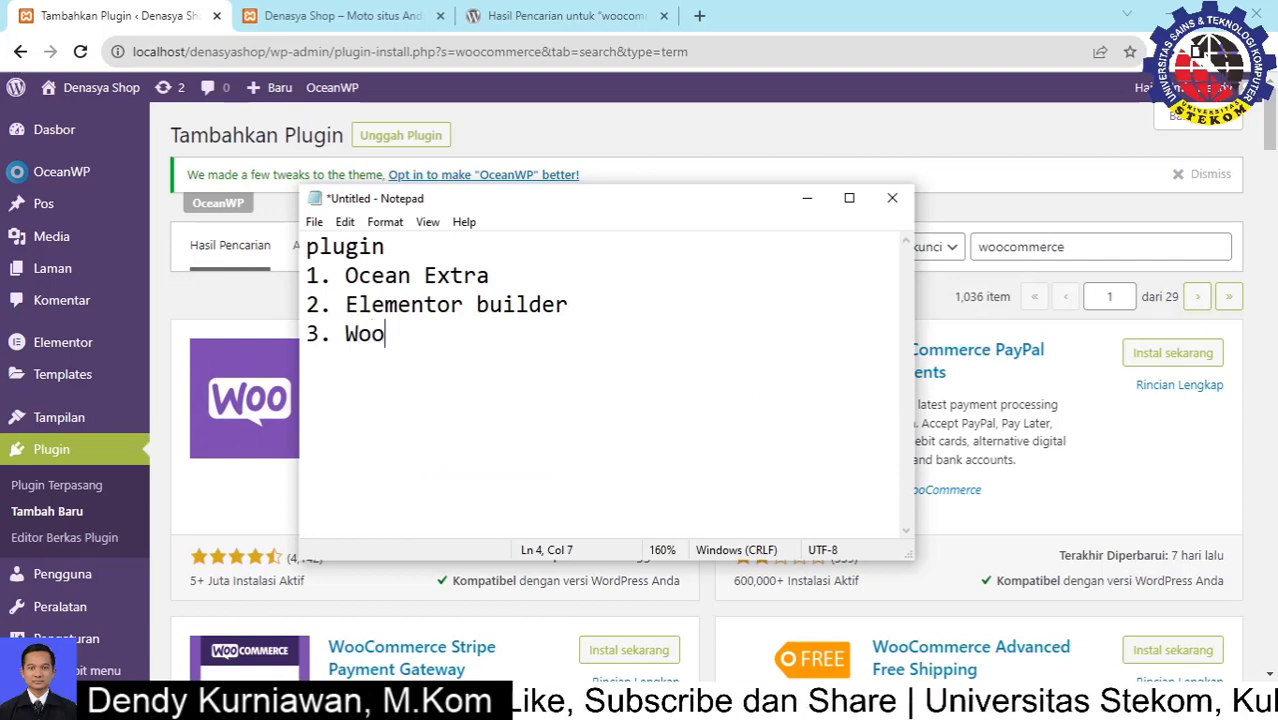
text(commerce)
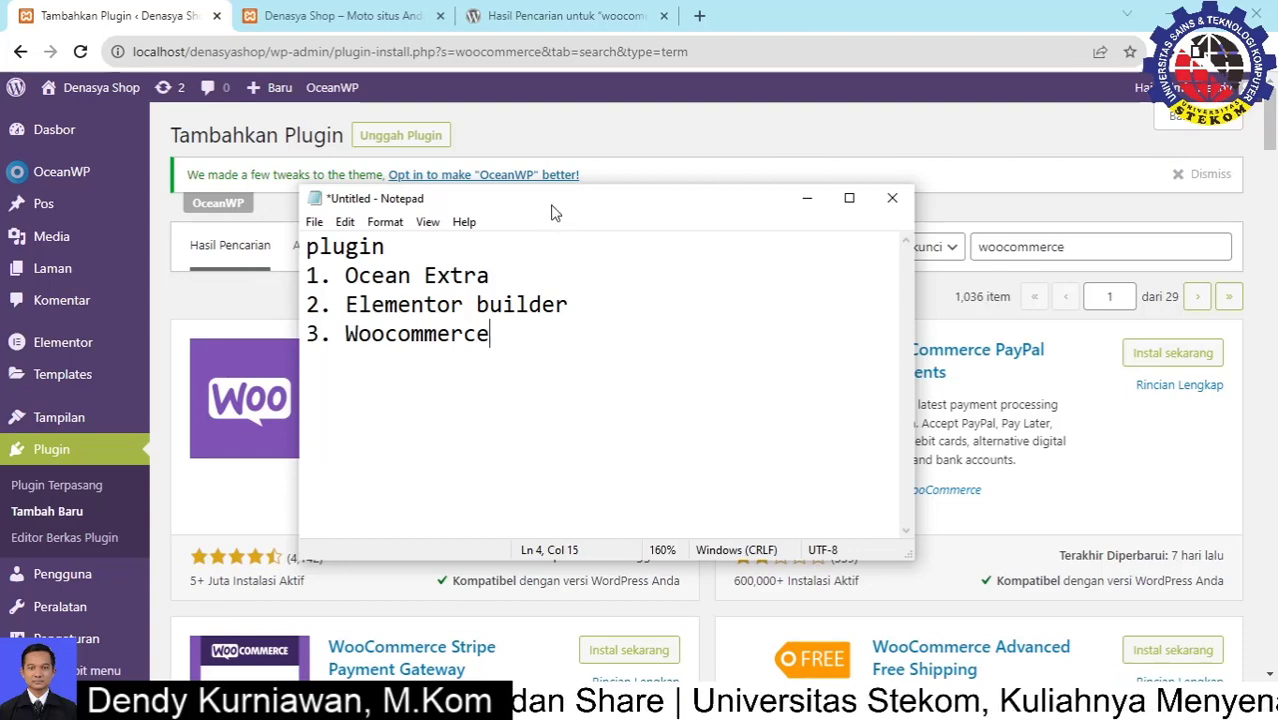
drag(555, 213, 948, 259)
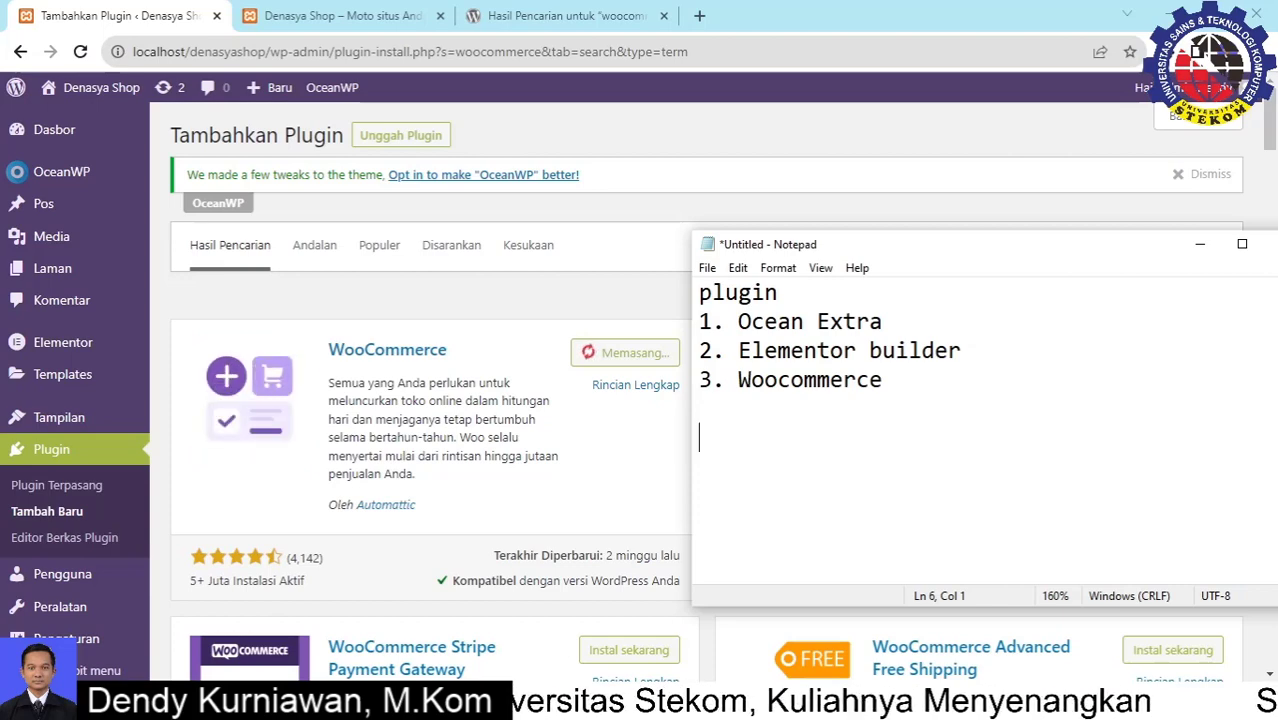
text(Atur Menu)
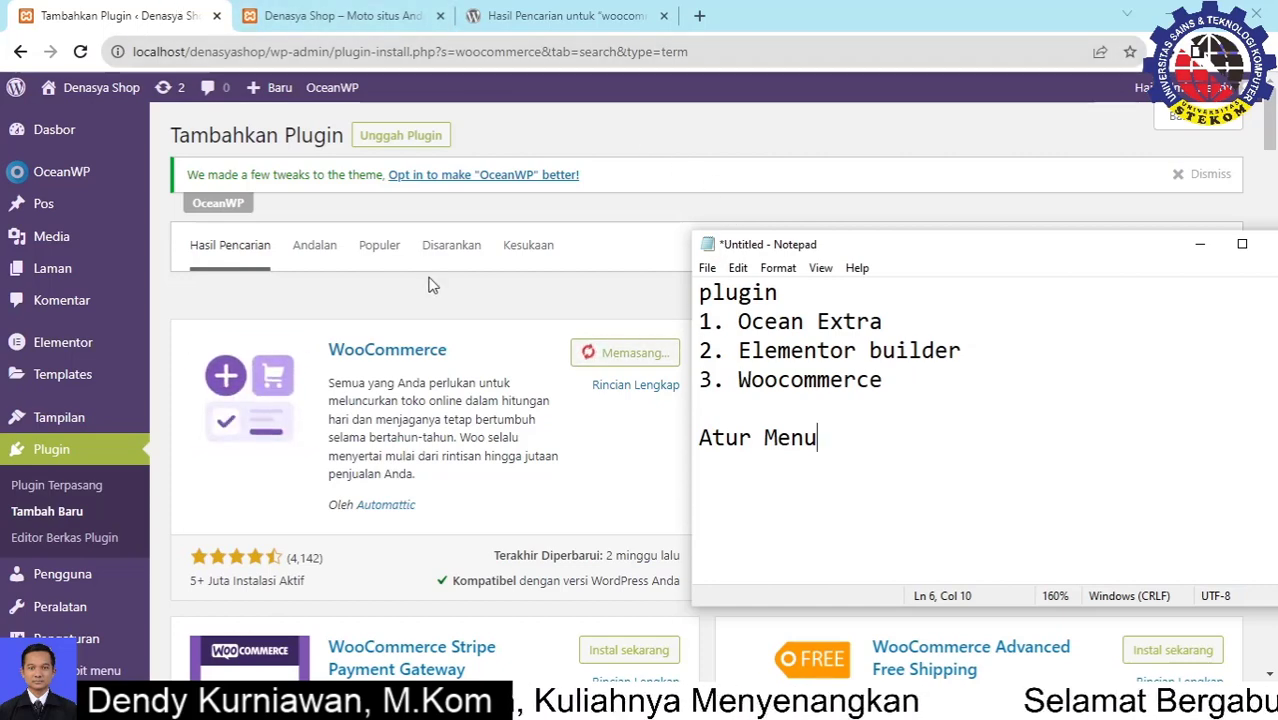
click(1200, 244)
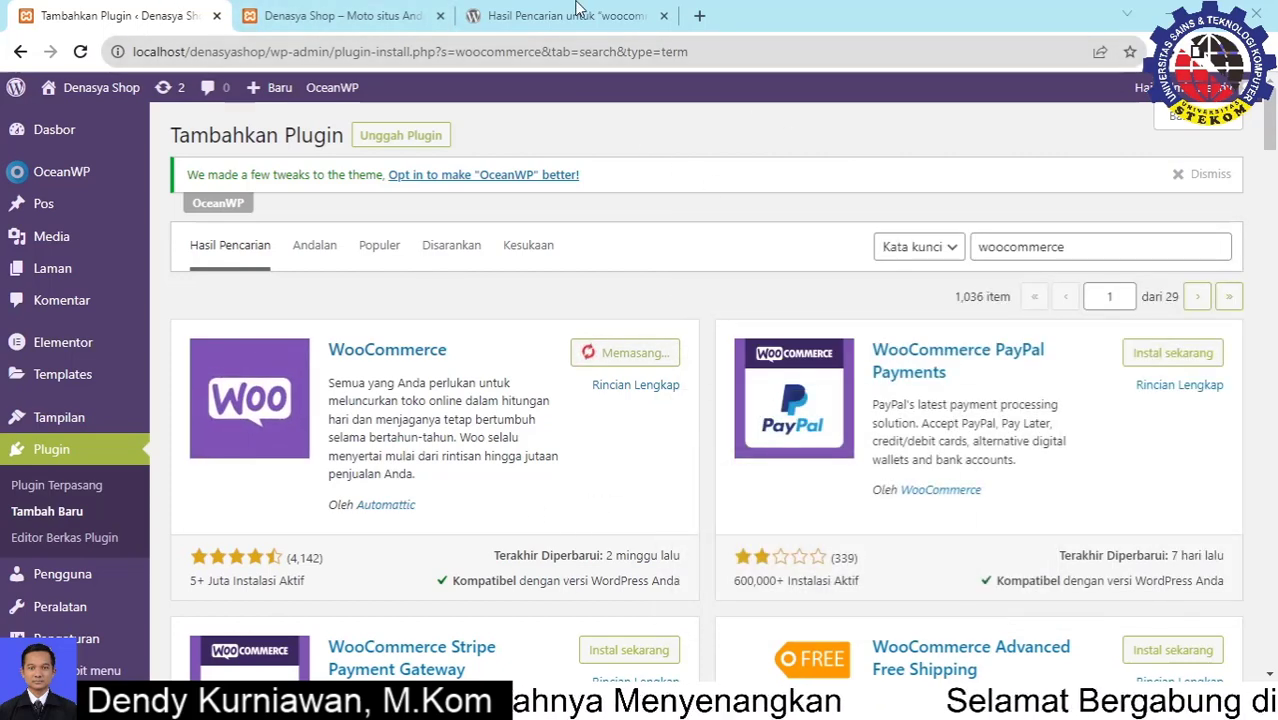
Look over the WooCommerce entry in the WordPress.org results and recheck the contents of the site's wp-content plugins folder
click(566, 15)
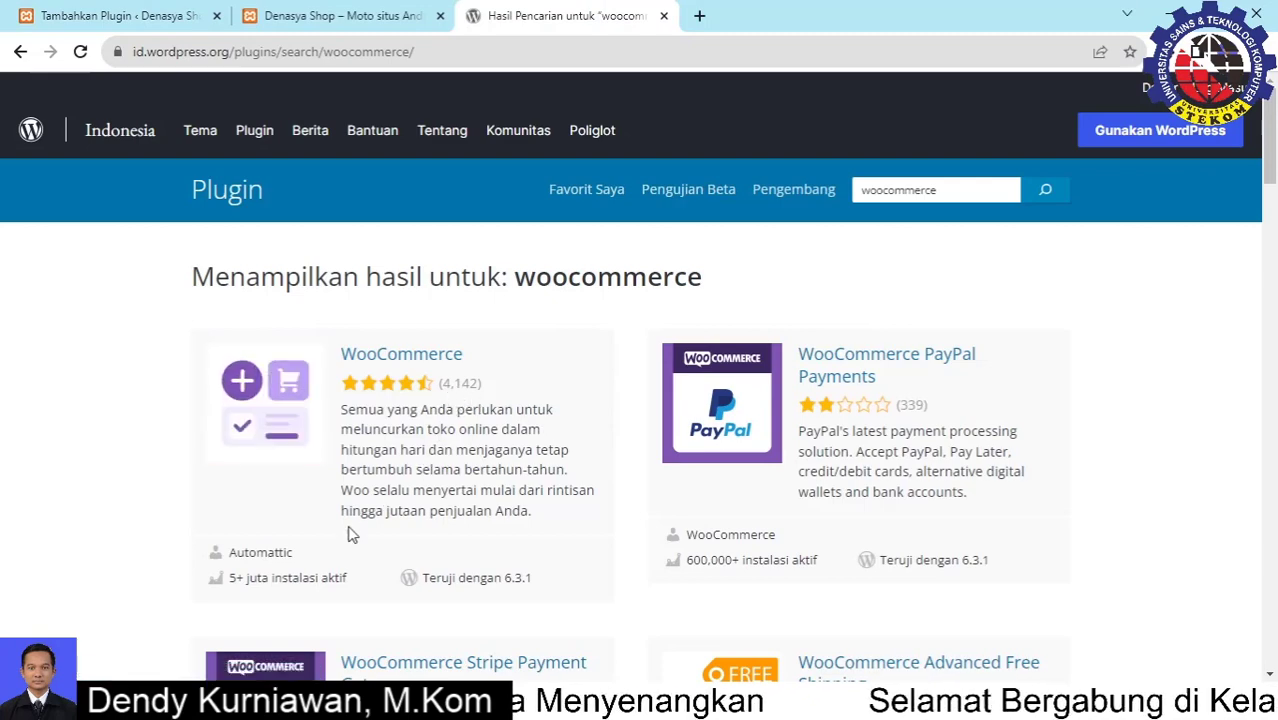
scroll(421, 360, down, 1)
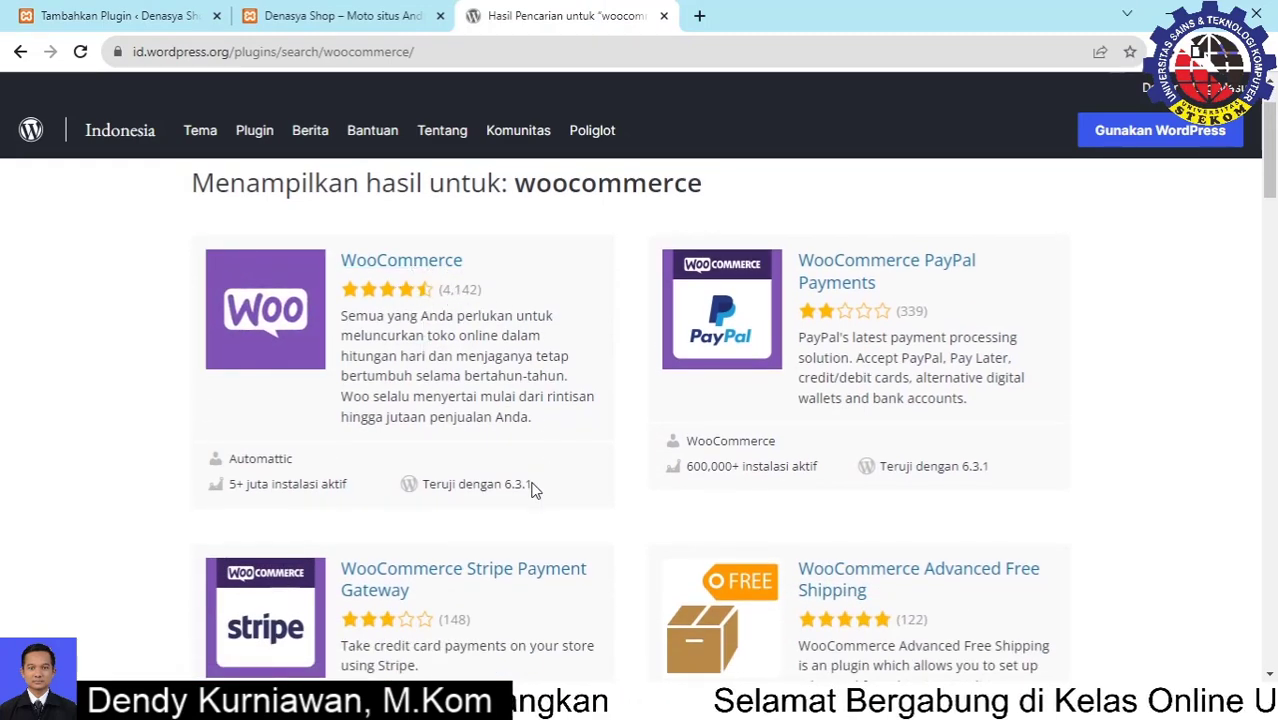
scroll(535, 488, up, 2)
click(135, 15)
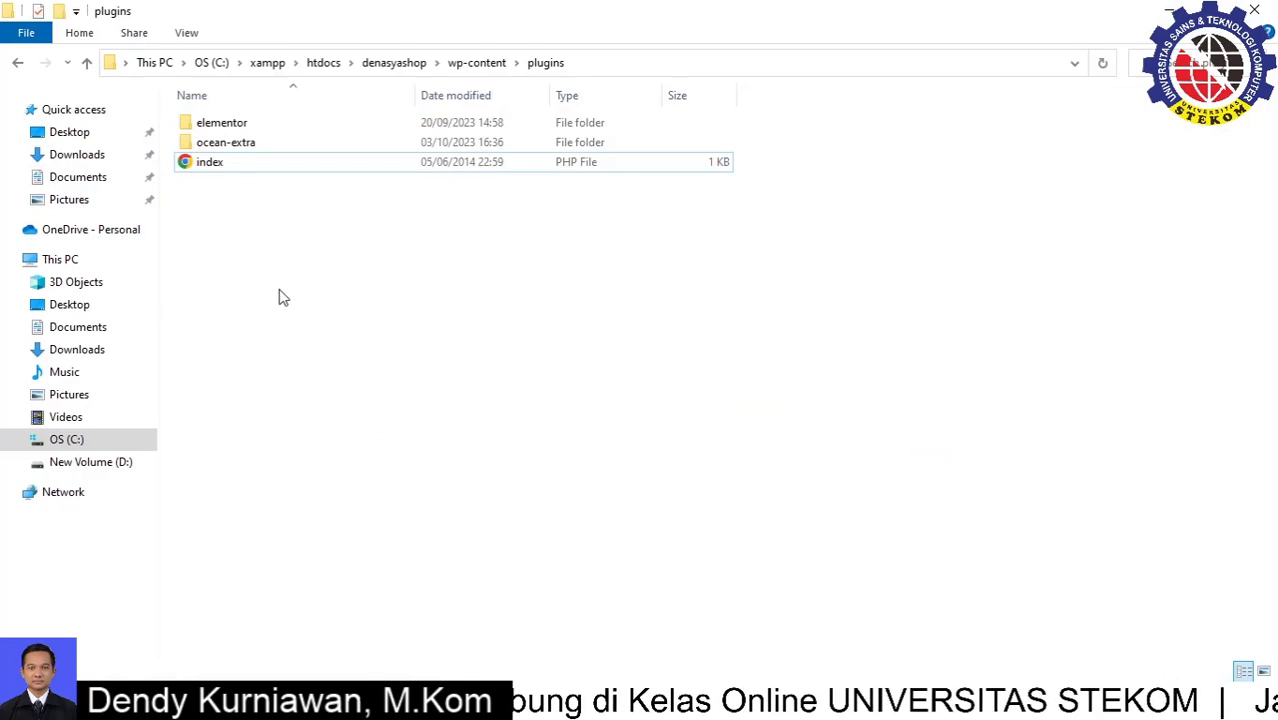
click(474, 64)
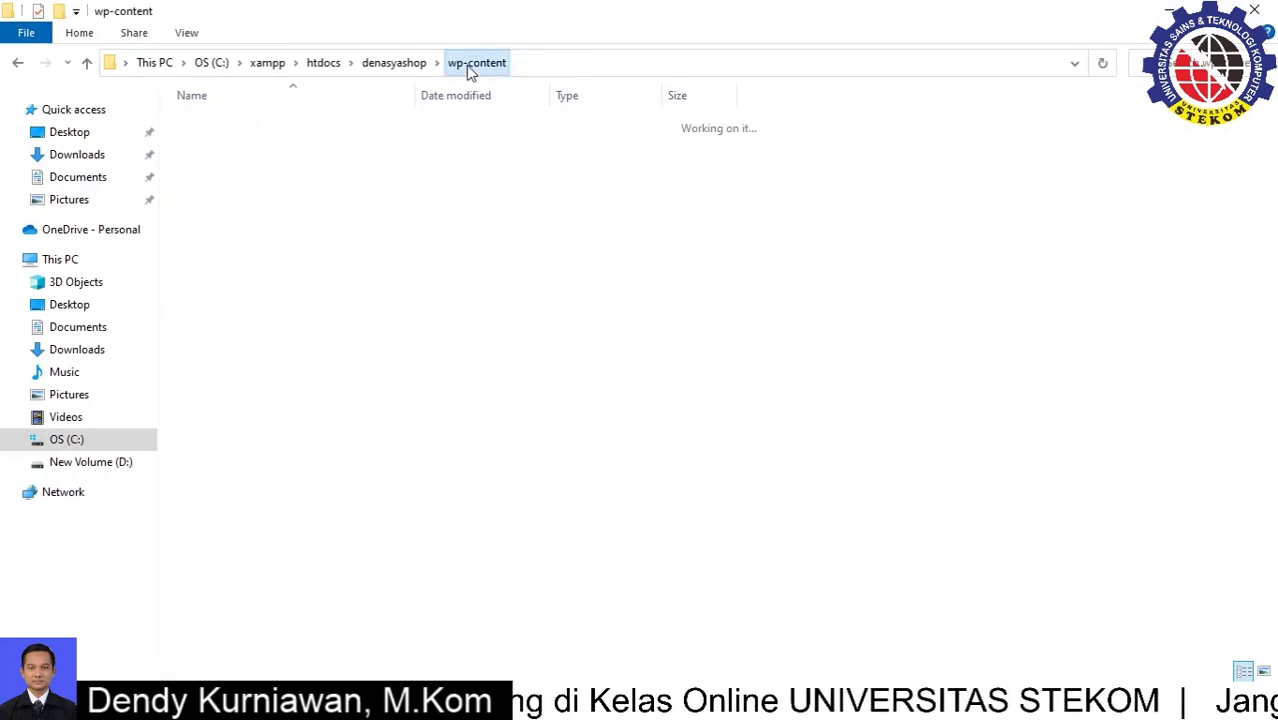
double_click(274, 150)
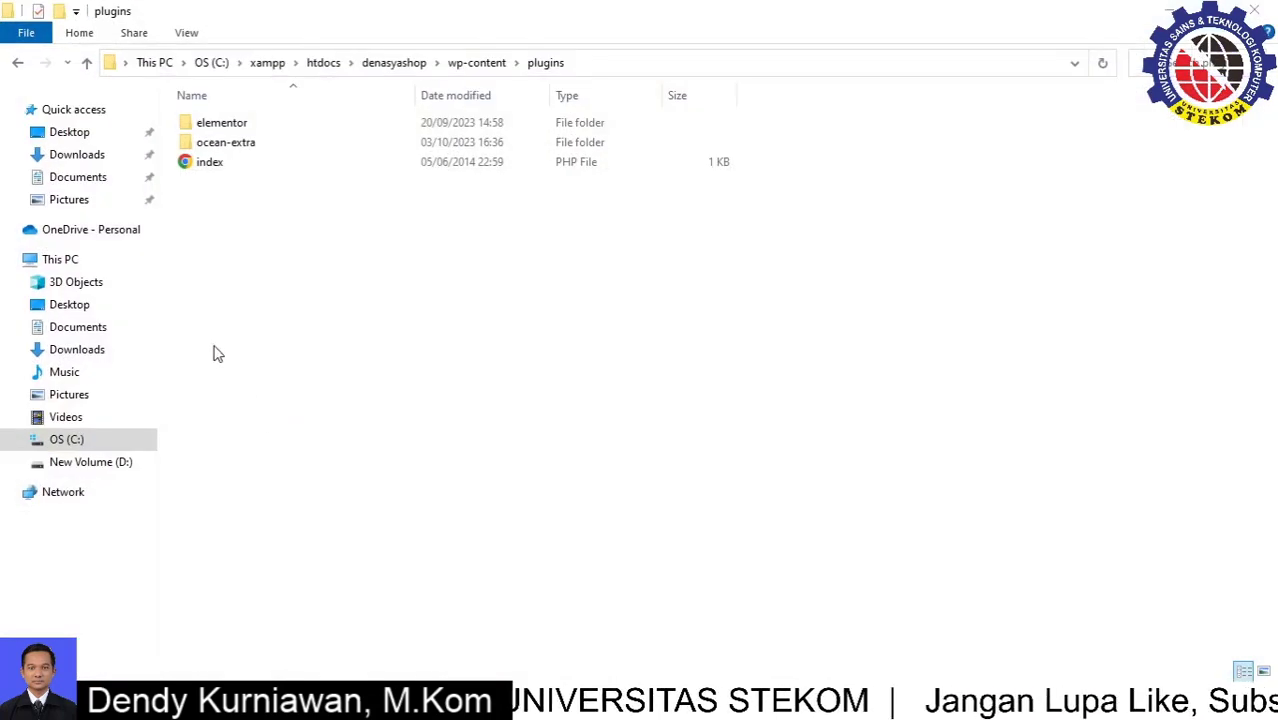
Extract the woocommerce.8.1.1 archive in place inside New folder (4) of Downloads
key(super+e)
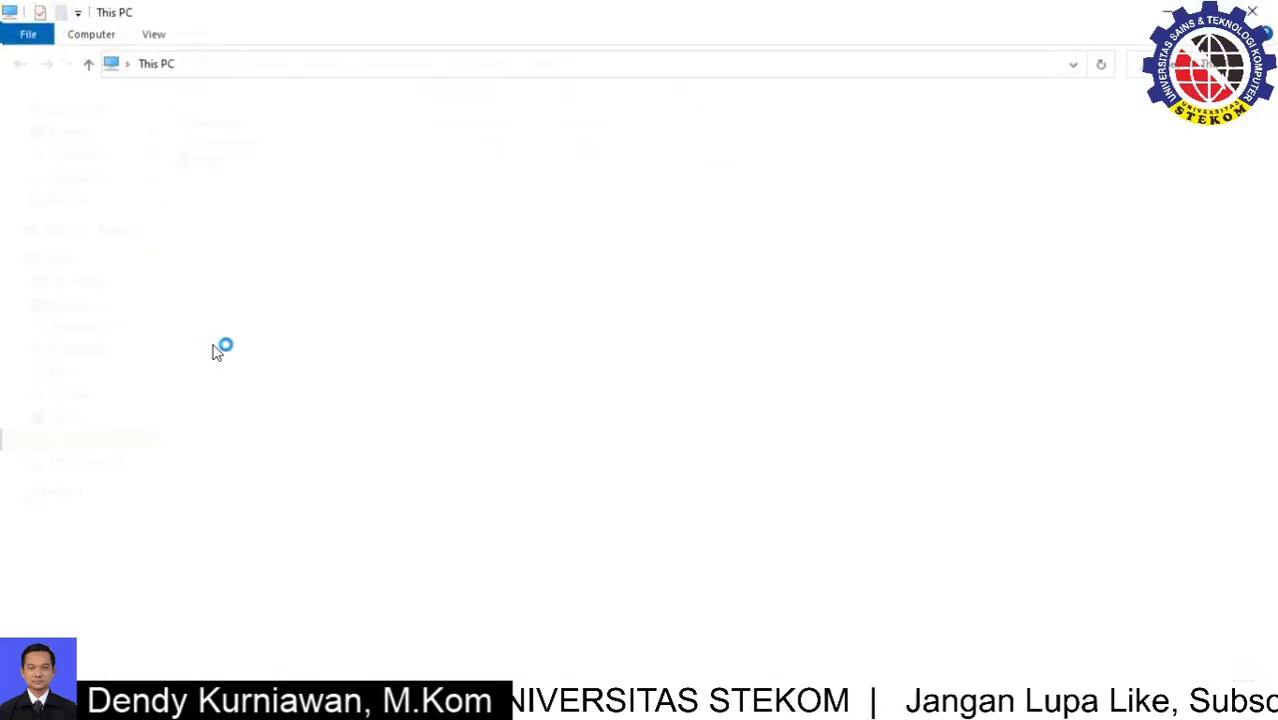
click(108, 160)
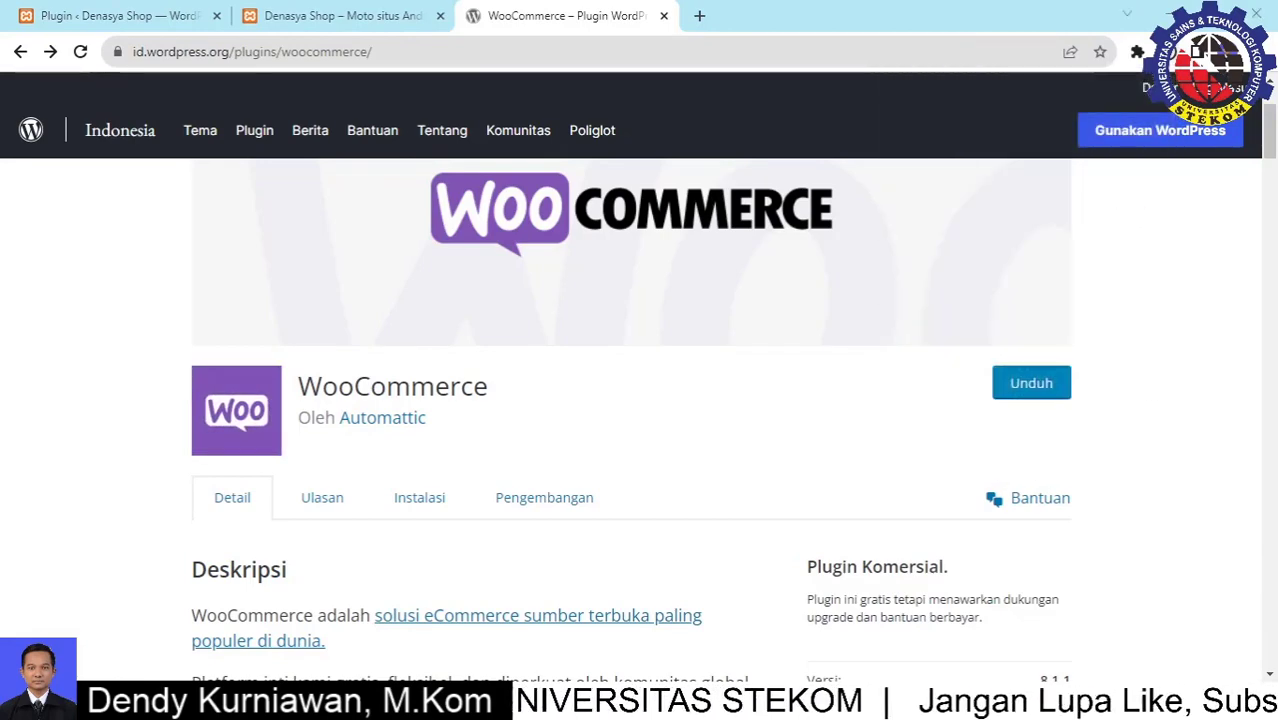
drag(1277, 118, 434, 118)
double_click(434, 118)
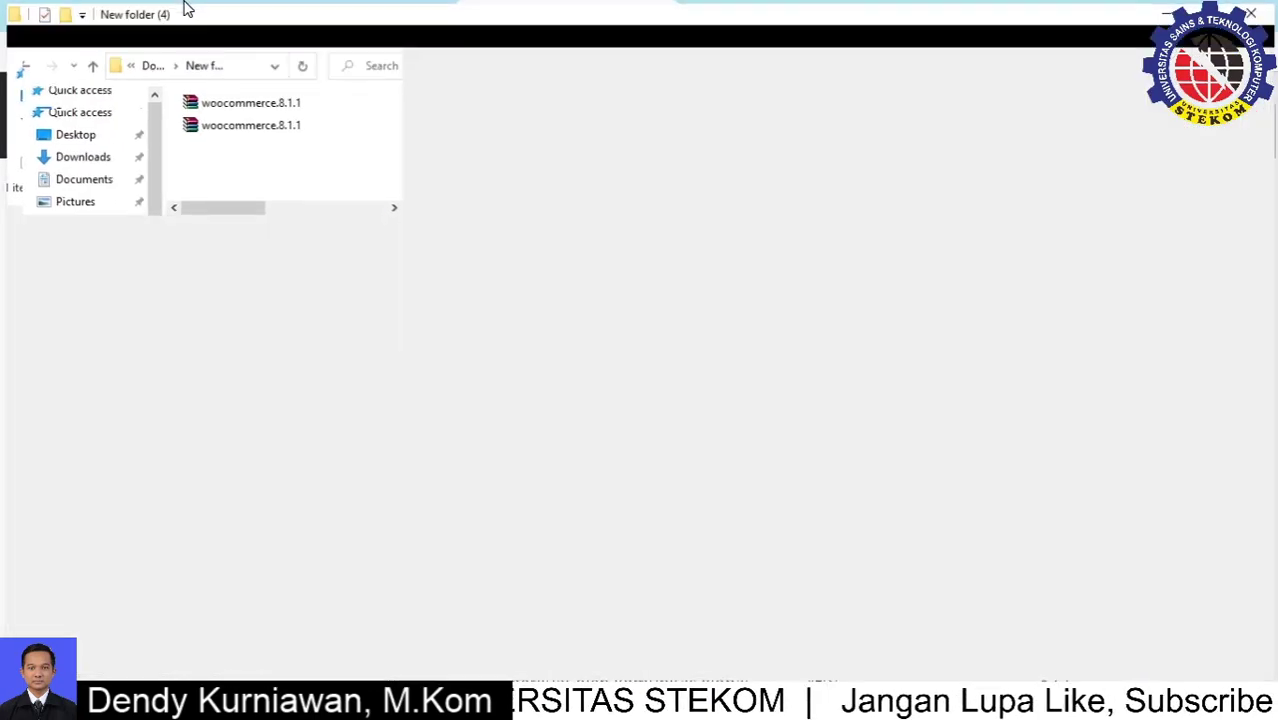
click(287, 128)
right_click(286, 122)
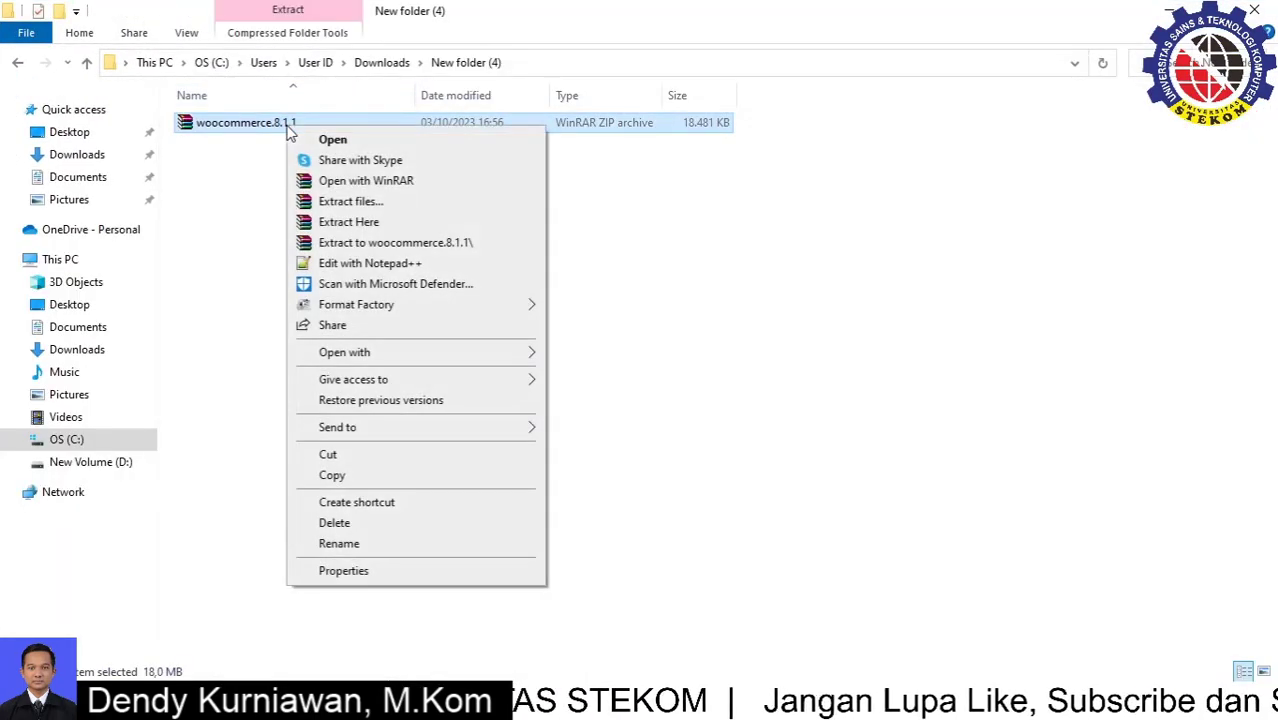
click(372, 223)
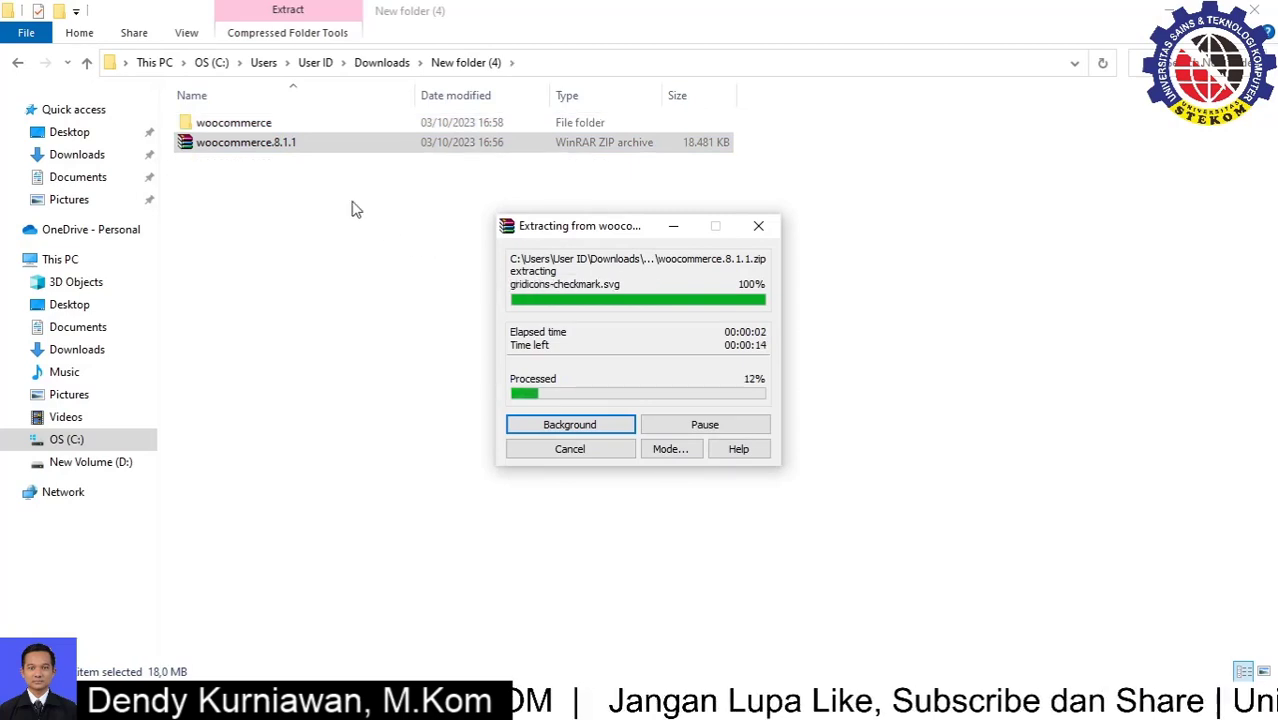
Copy the extracted woocommerce folder
click(302, 125)
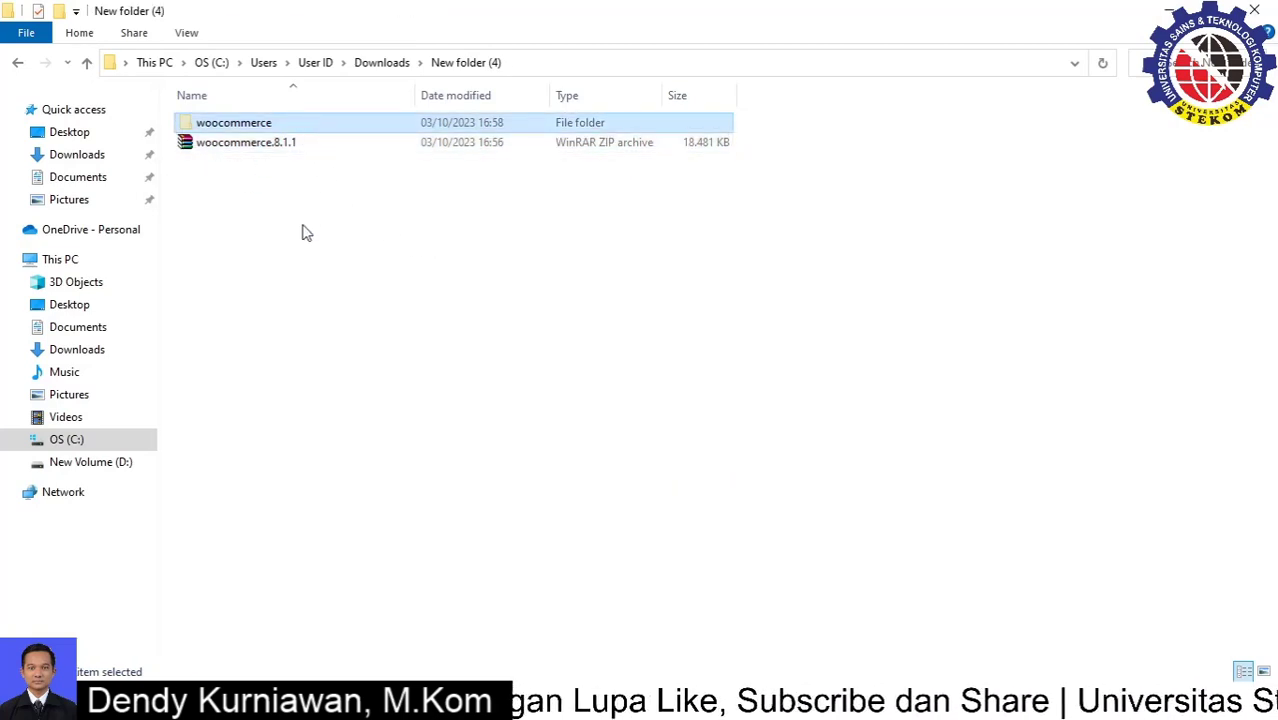
right_click(240, 122)
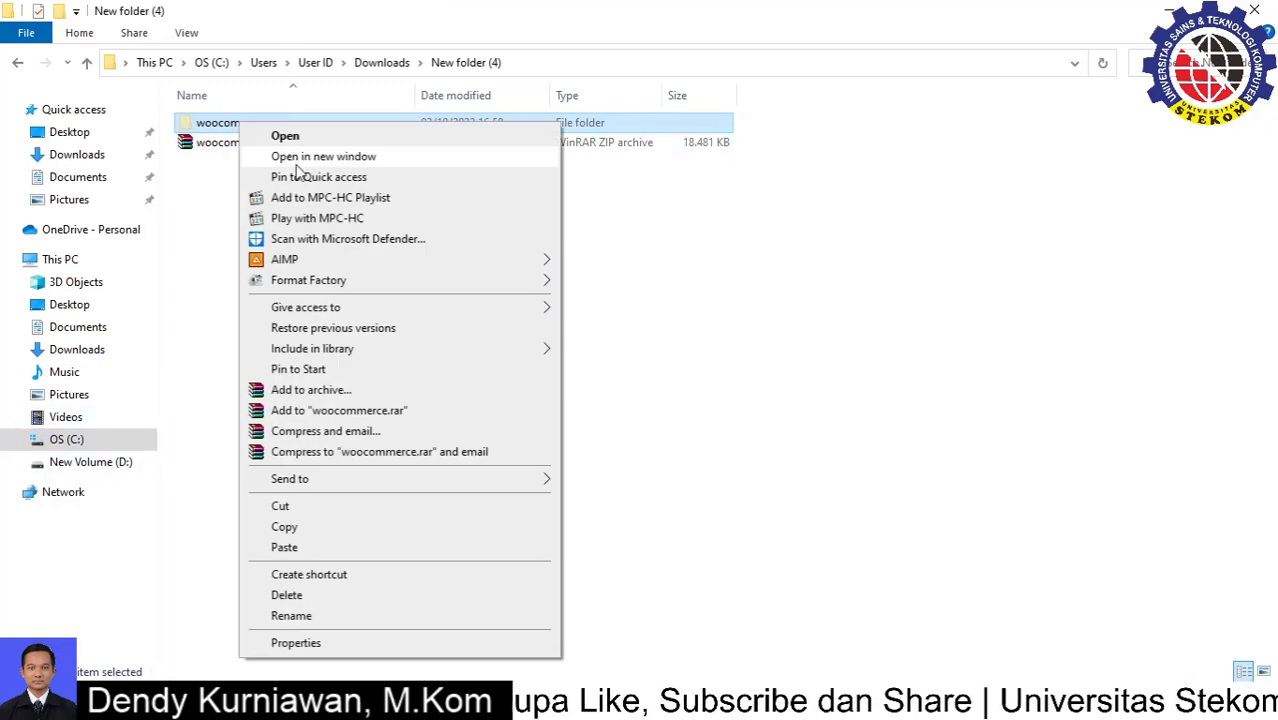
click(290, 526)
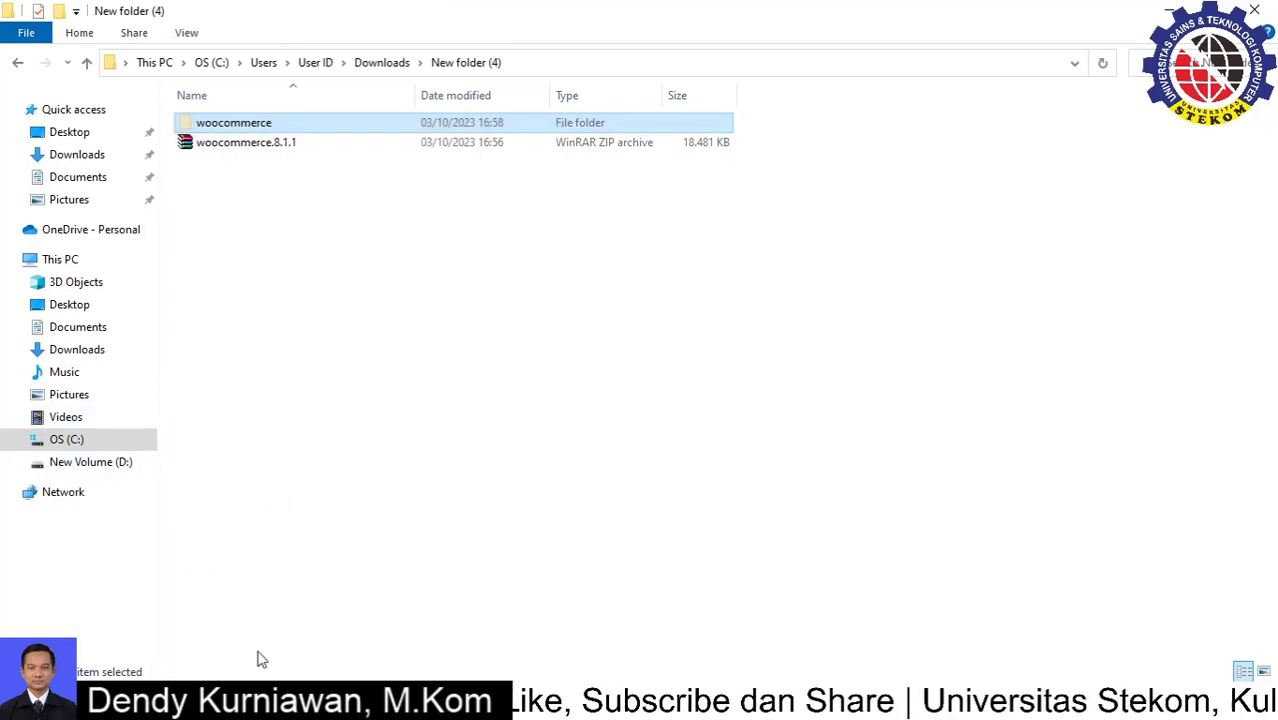
Place the extracted woocommerce folder in the plugins folder under htdocs, denasyashop, wp-content
click(306, 704)
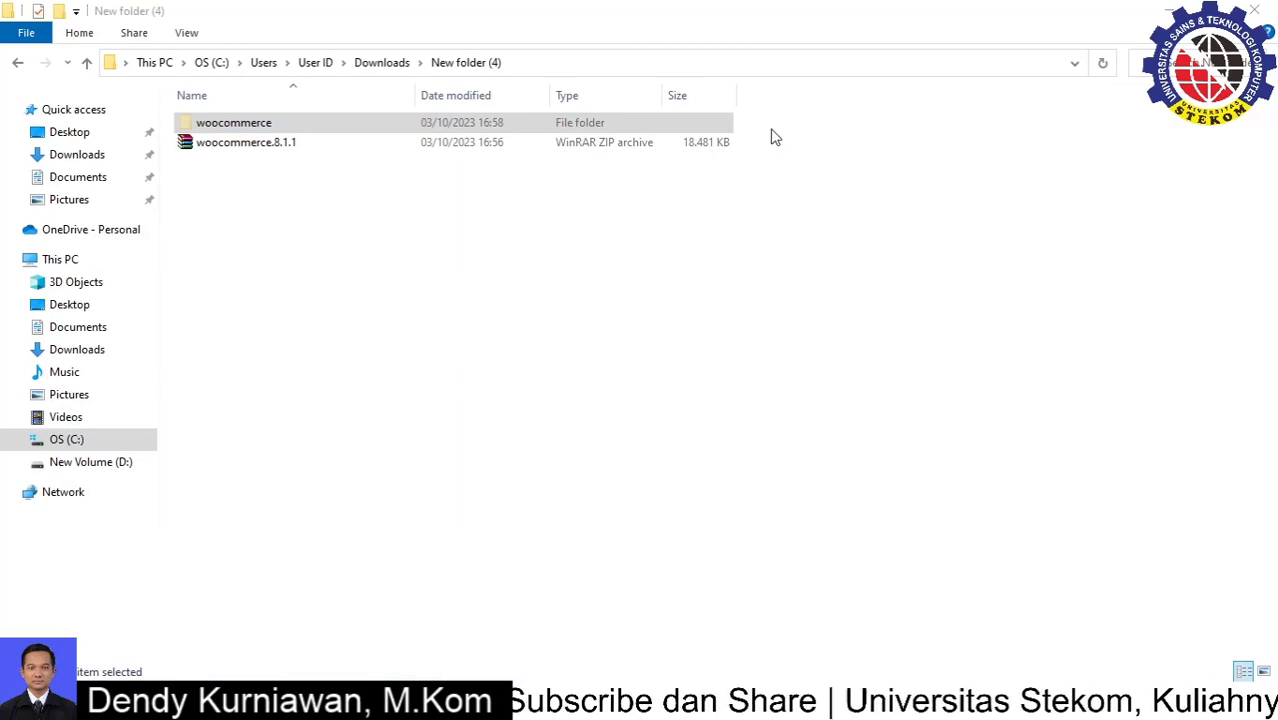
drag(177, 8, 120, 3)
click(323, 63)
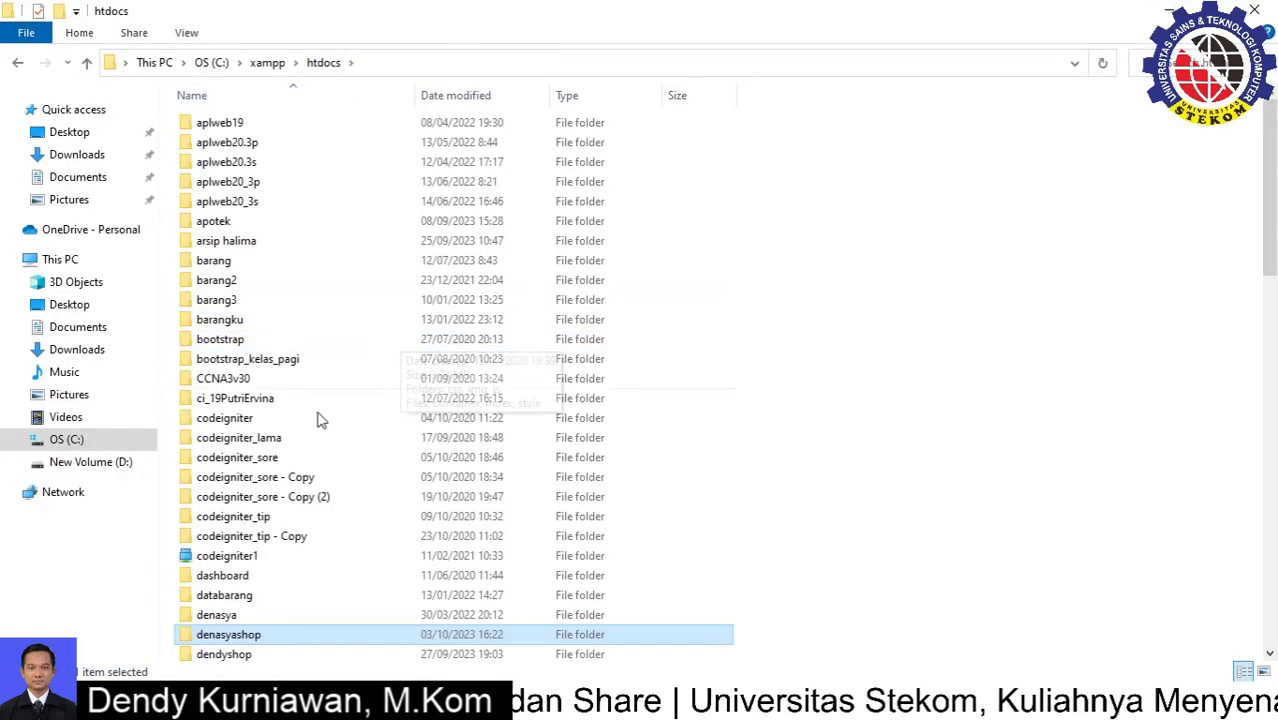
double_click(253, 640)
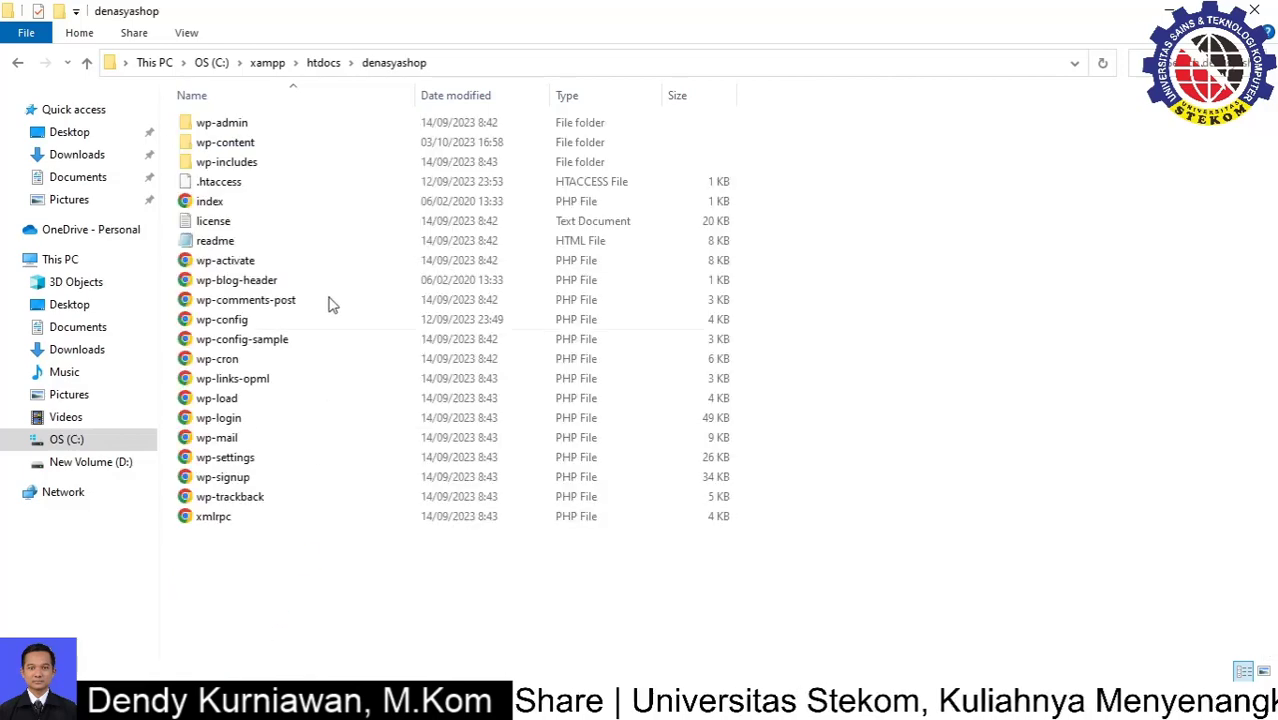
double_click(266, 148)
double_click(266, 146)
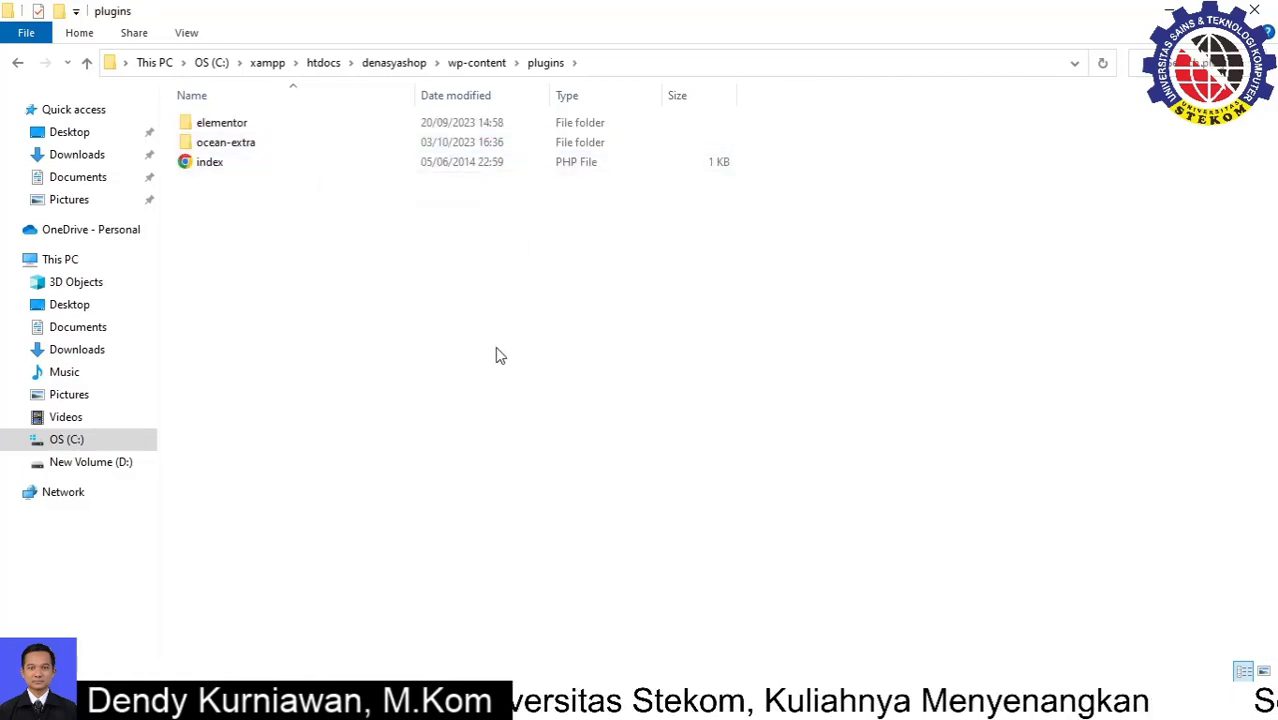
key(ctrl+v)
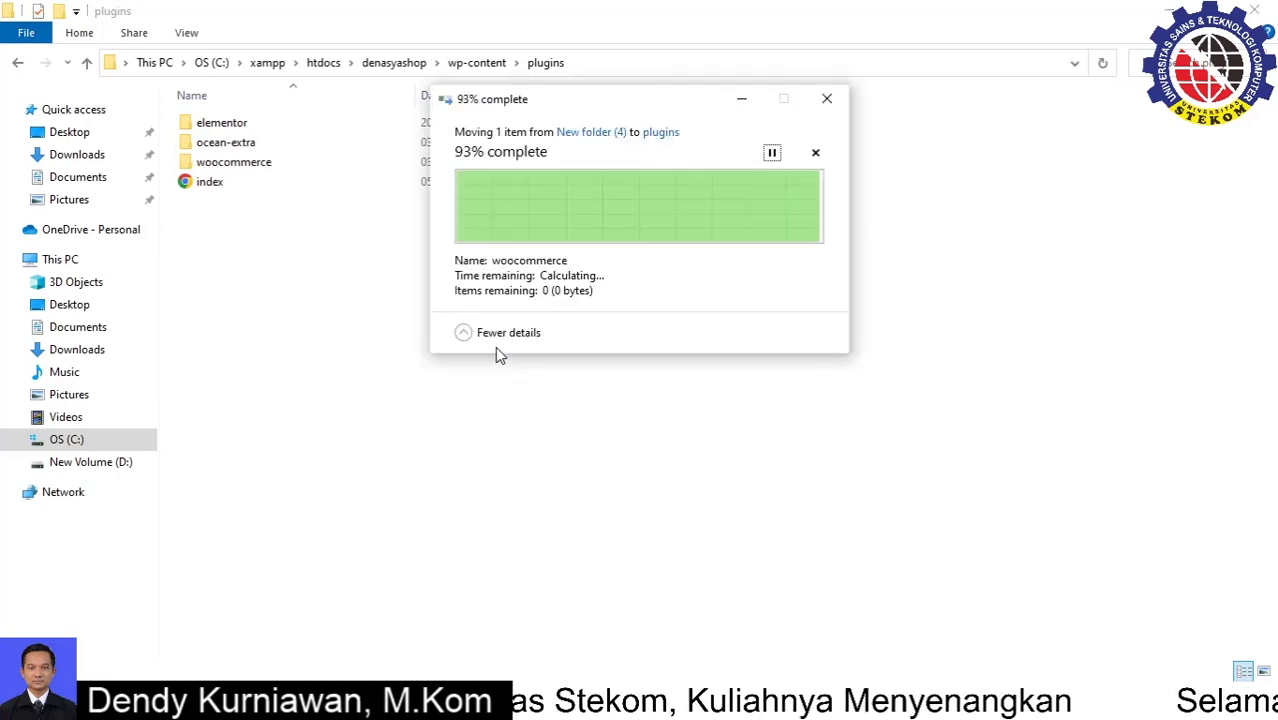
Switch to Chrome, reload the Denasya Shop installed plugins list and check it for WooCommerce
mouse_move(400, 702)
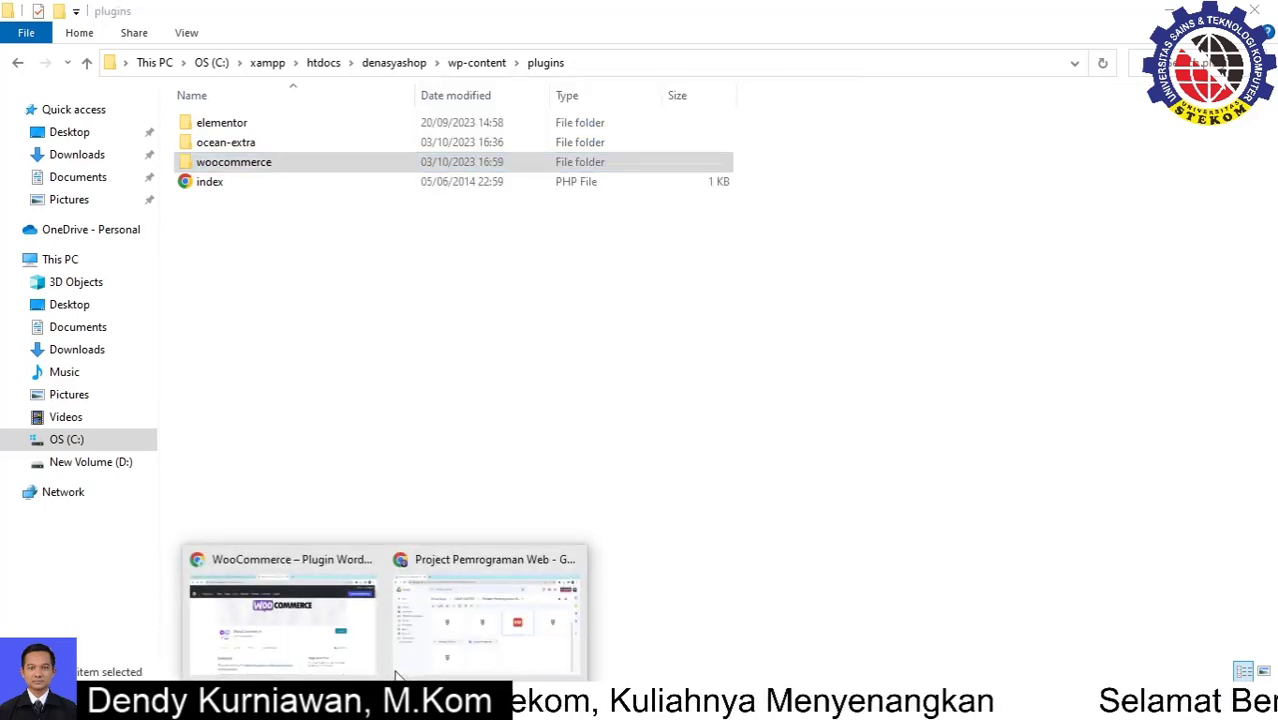
click(284, 620)
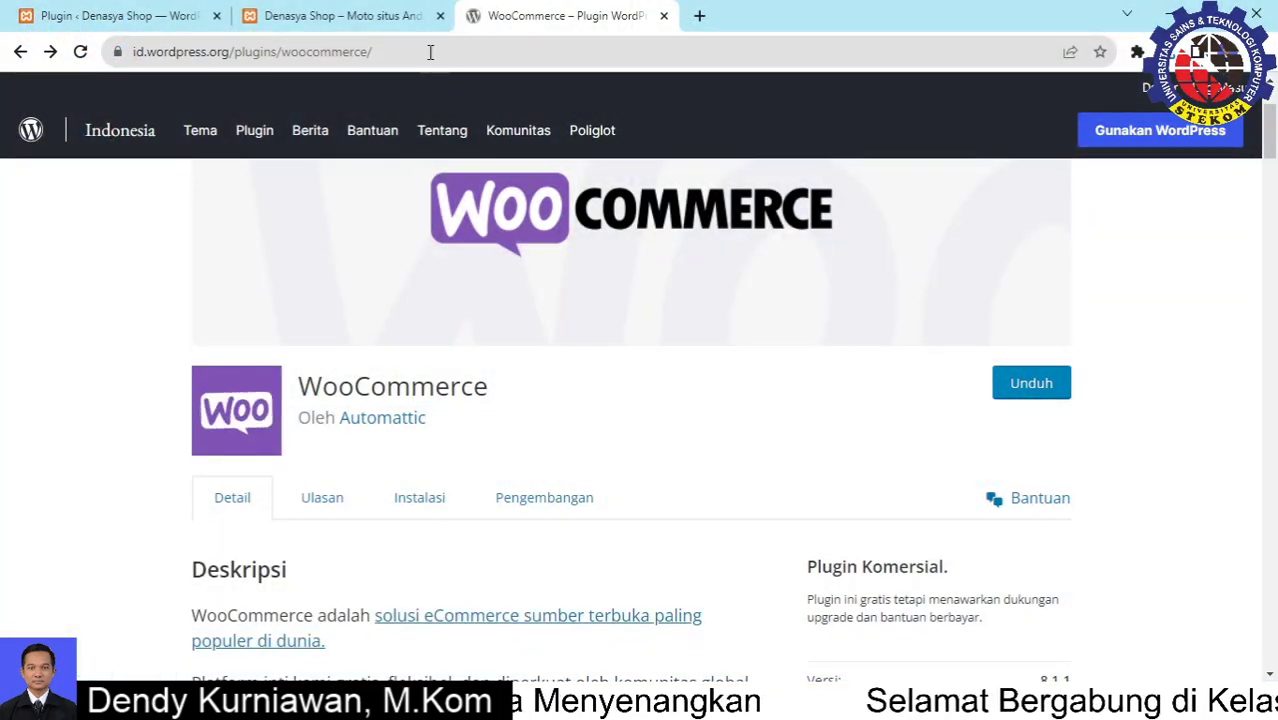
click(122, 18)
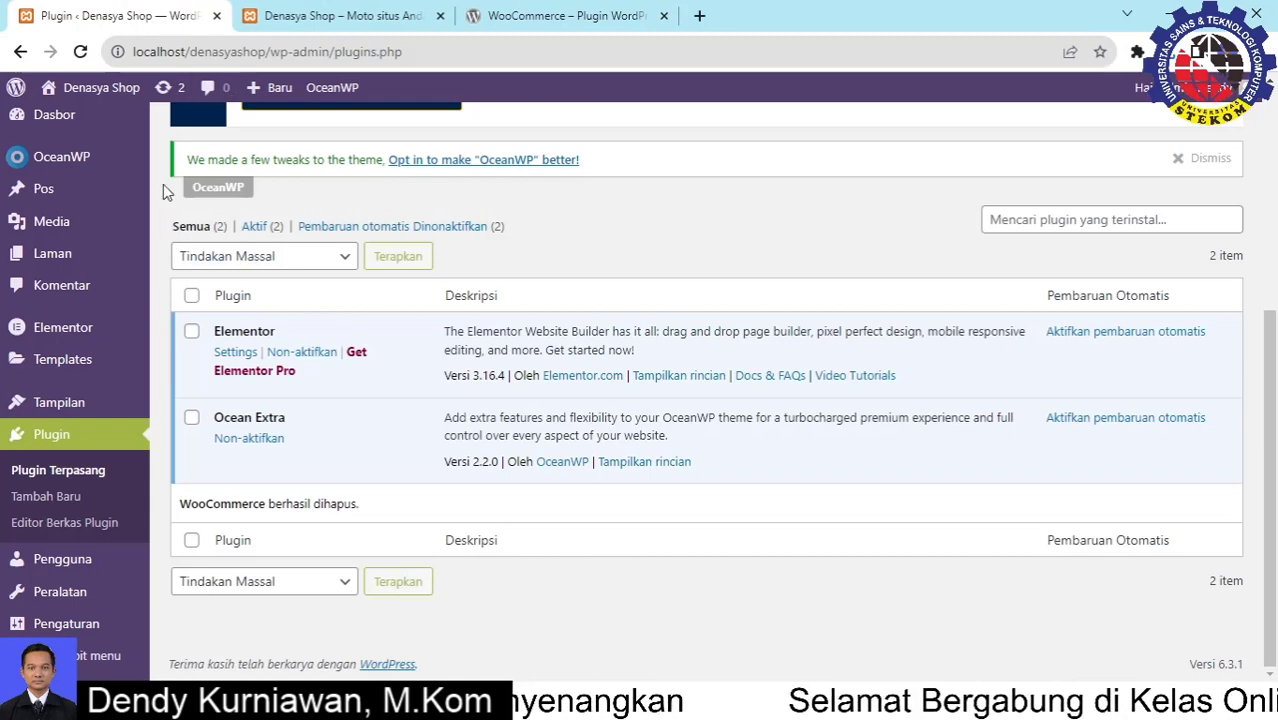
click(81, 53)
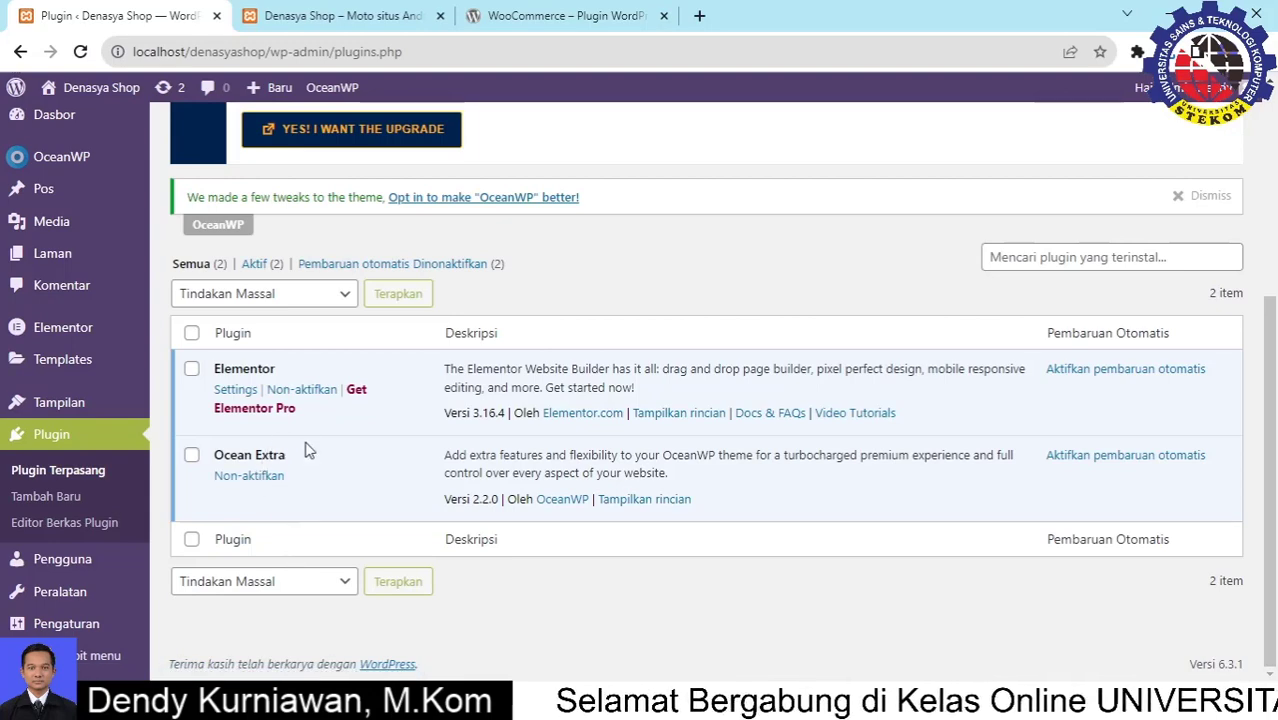
scroll(308, 451, up, 3)
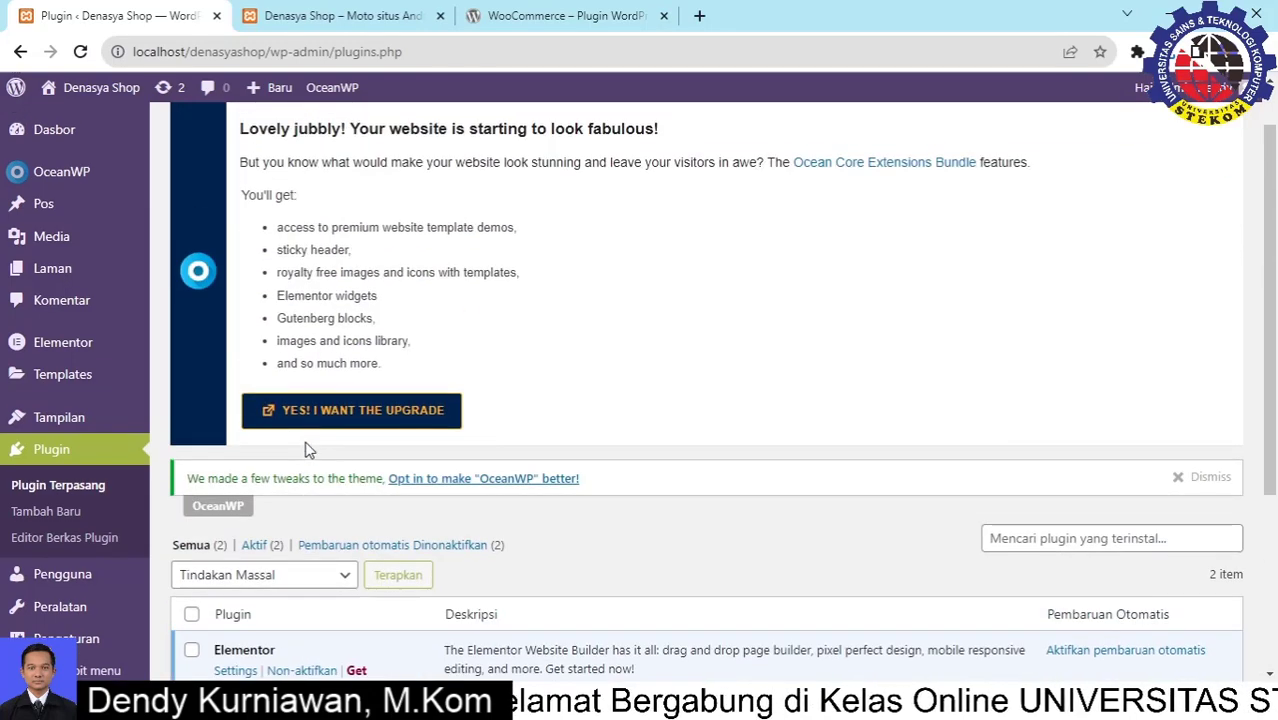
scroll(300, 450, down, 3)
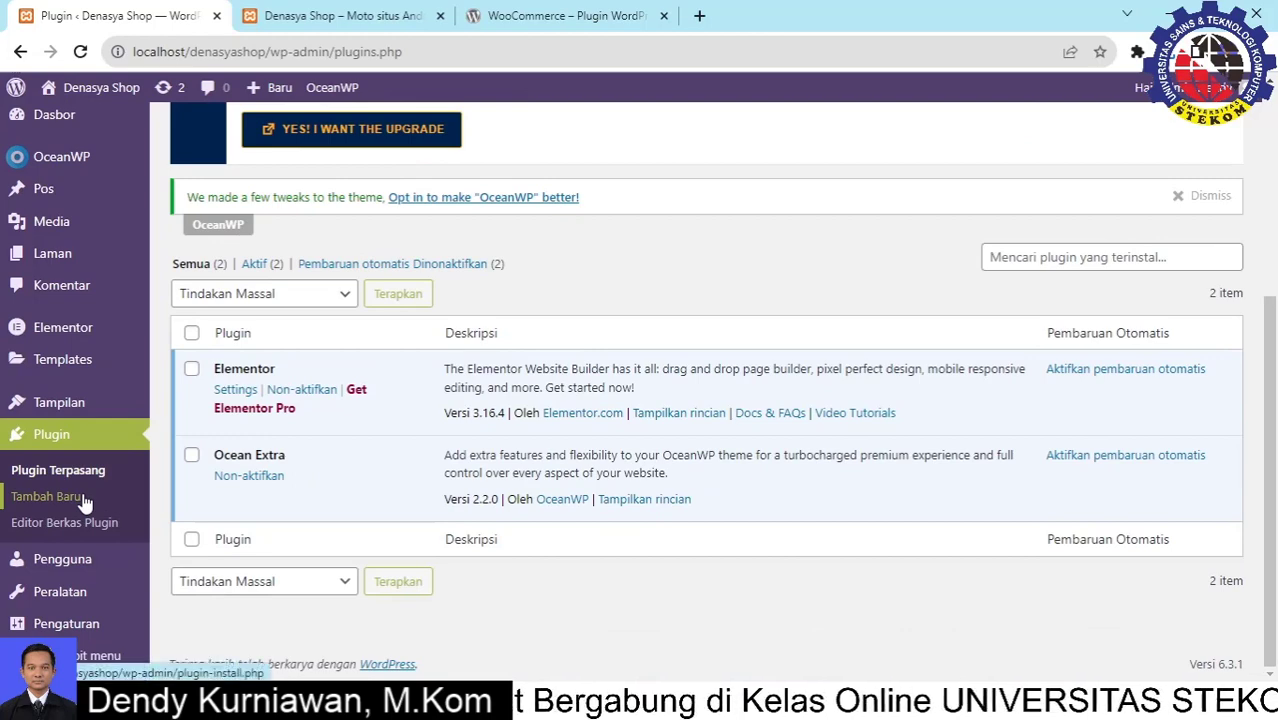
click(71, 484)
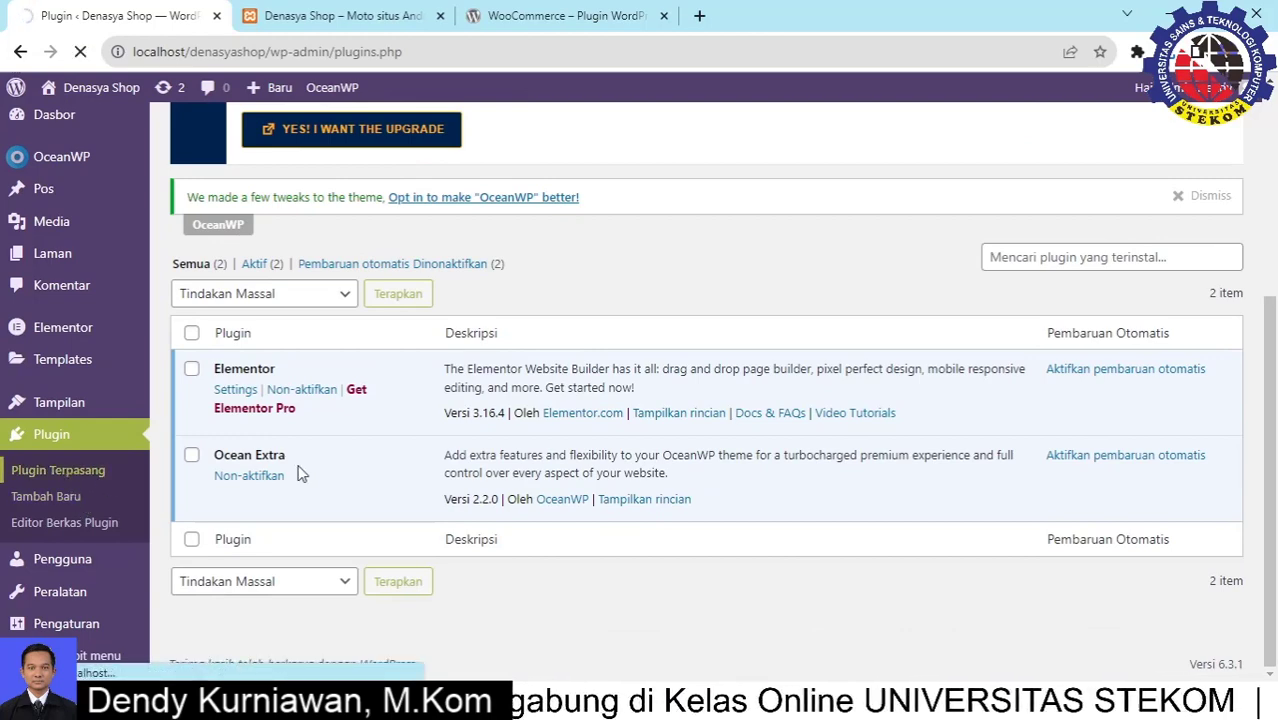
scroll(330, 490, down, 2)
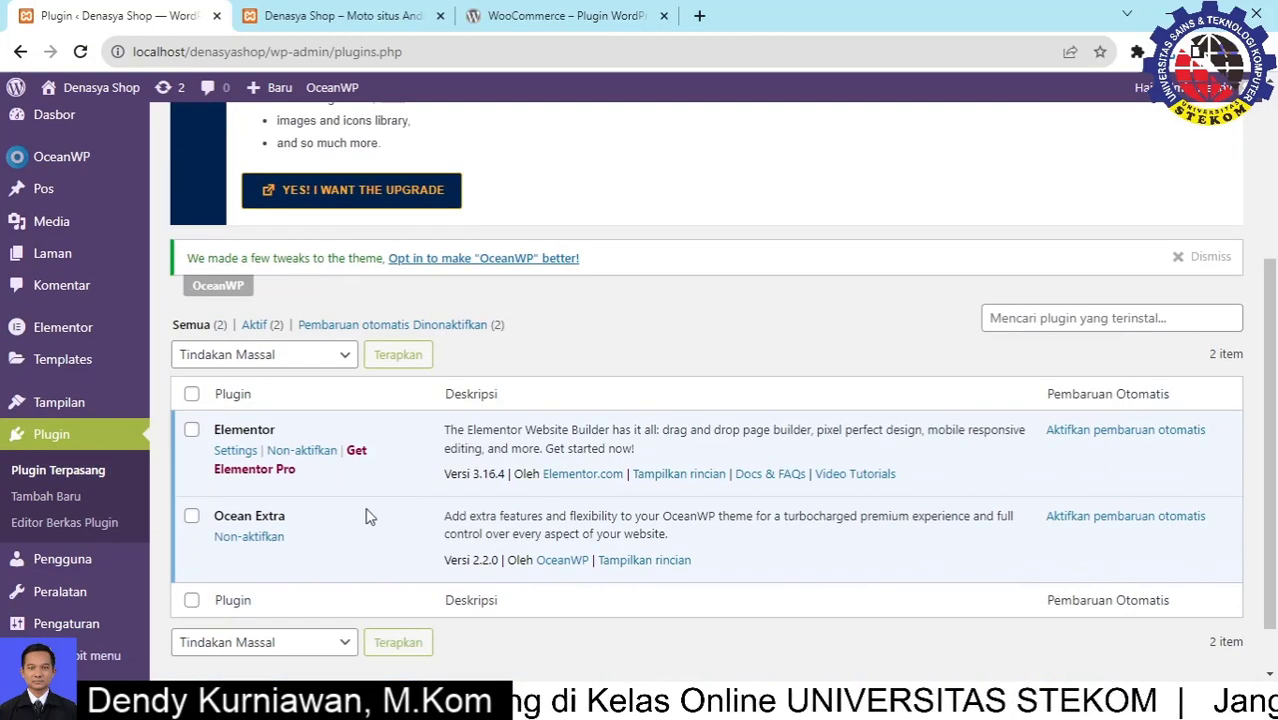
Dismiss the Ocean Core Extensions Bundle upgrade notice on the site's Plugin page
scroll(340, 320, up, 3)
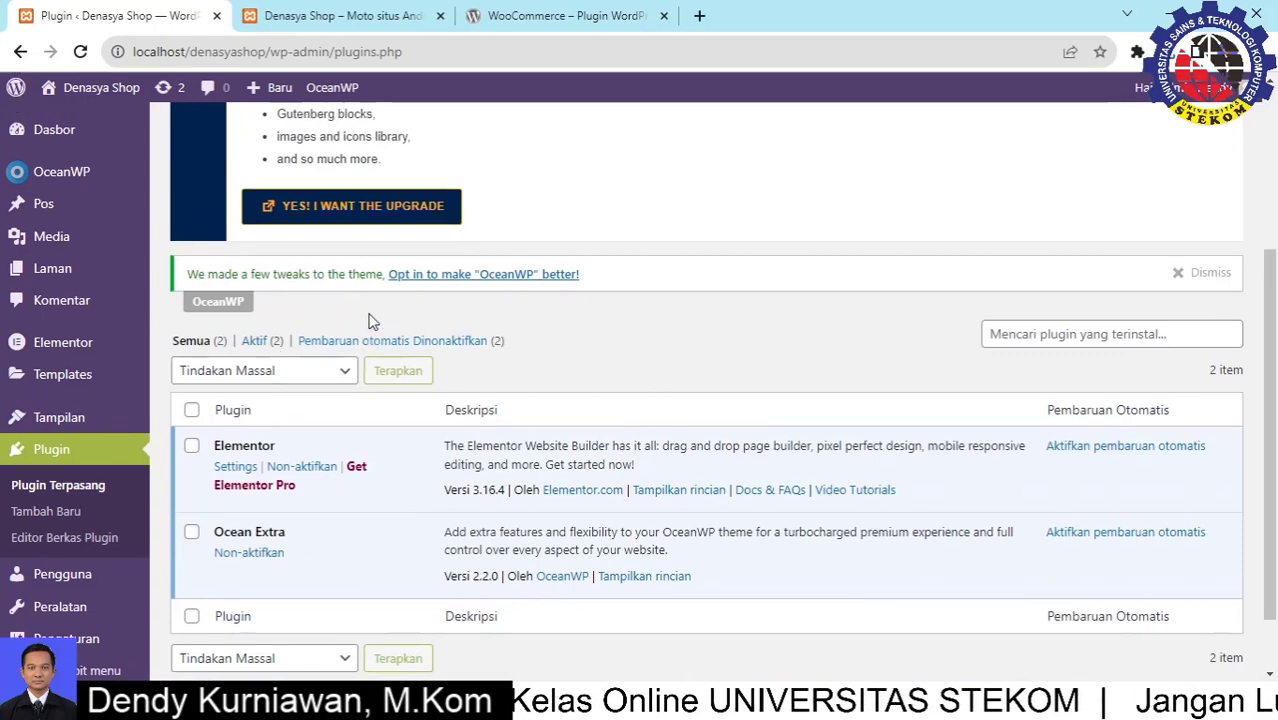
drag(248, 189, 370, 224)
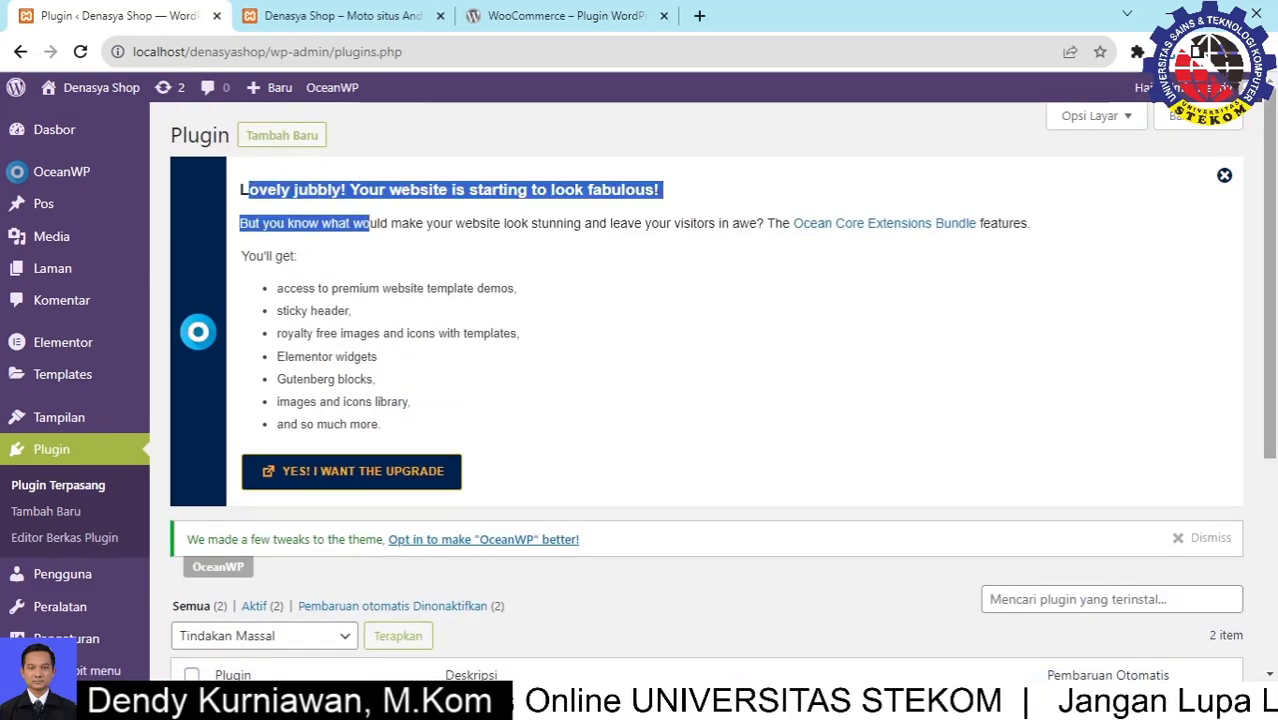
click(1225, 177)
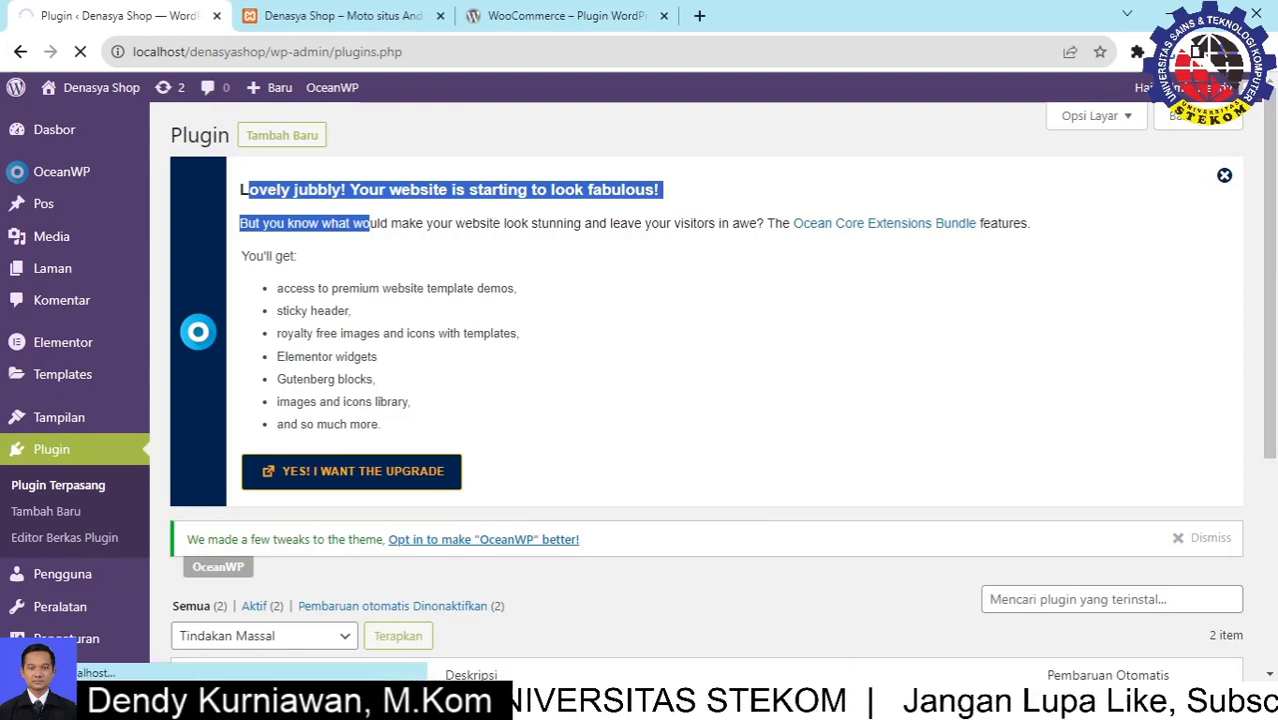
Recheck the woocommerce folder in the site's plugins folder and the contents of New folder (4) in Downloads
click(339, 702)
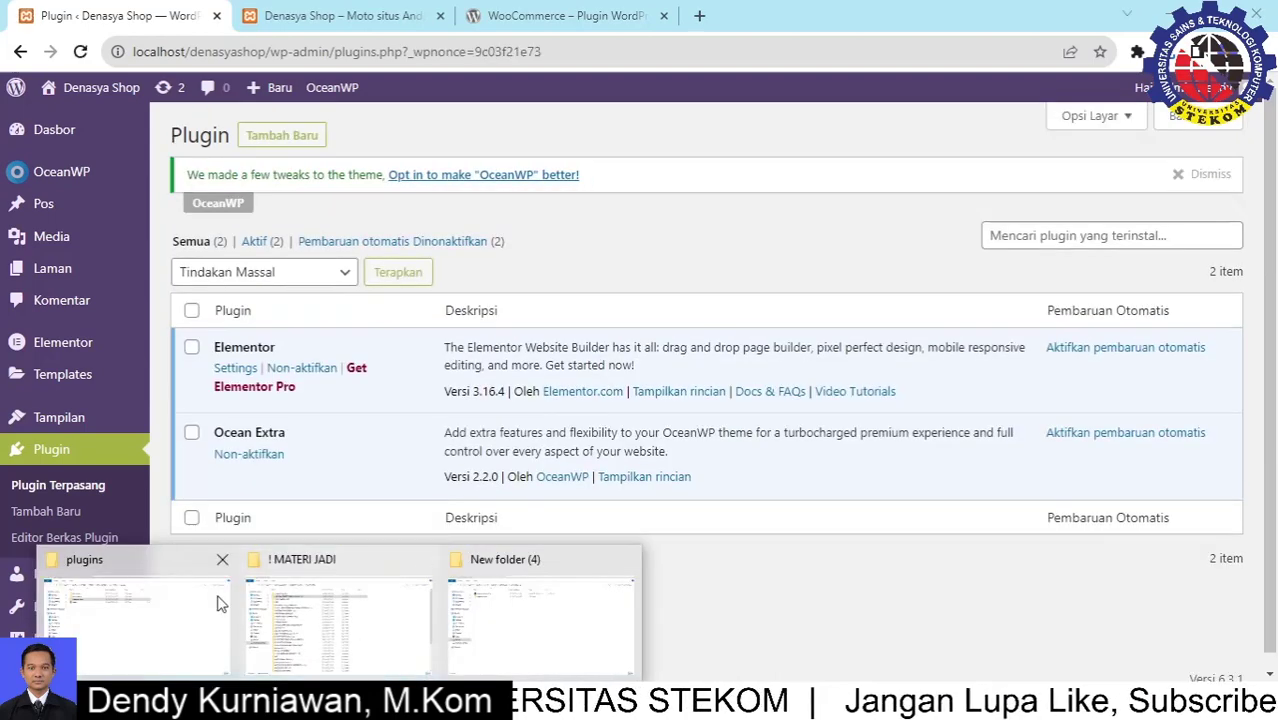
click(200, 565)
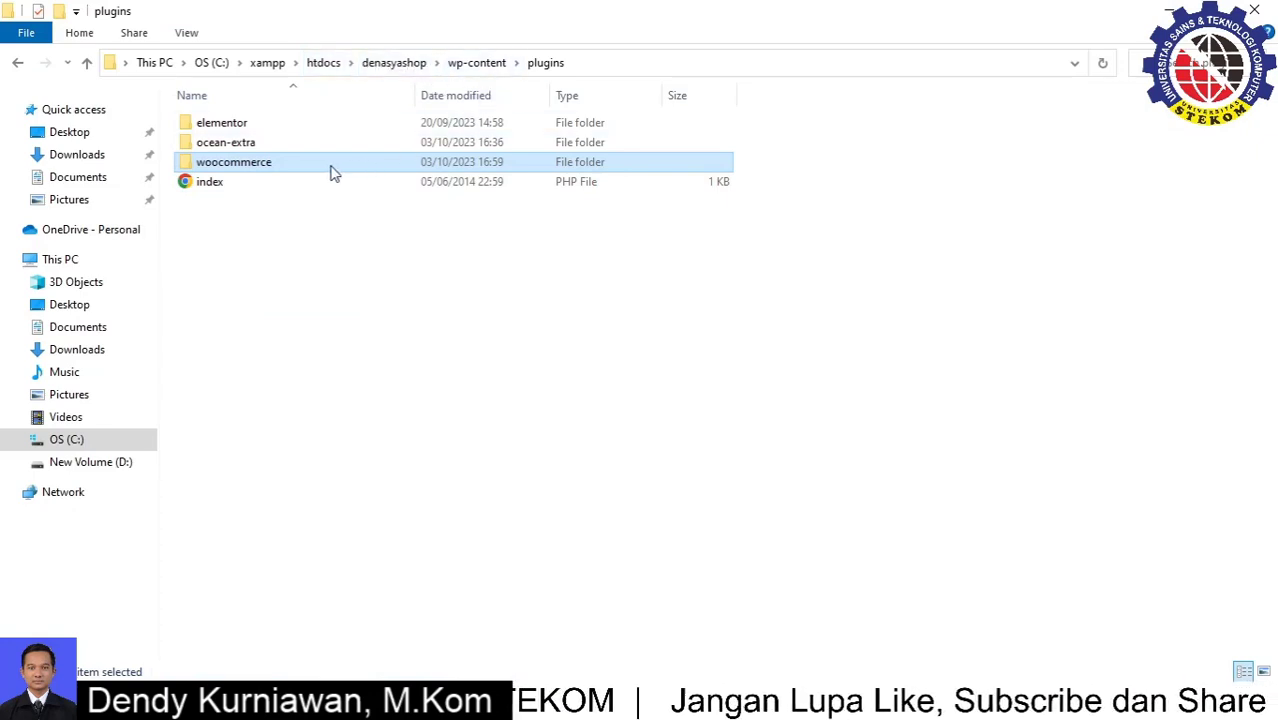
click(339, 703)
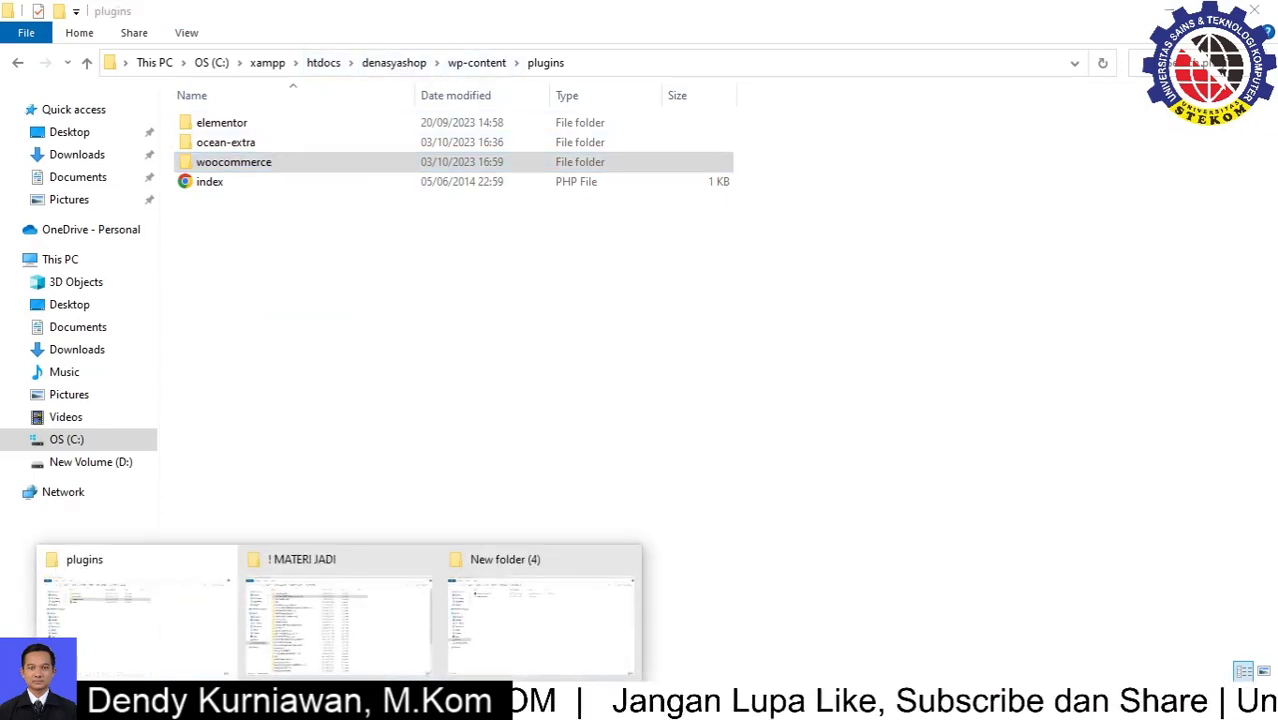
click(486, 637)
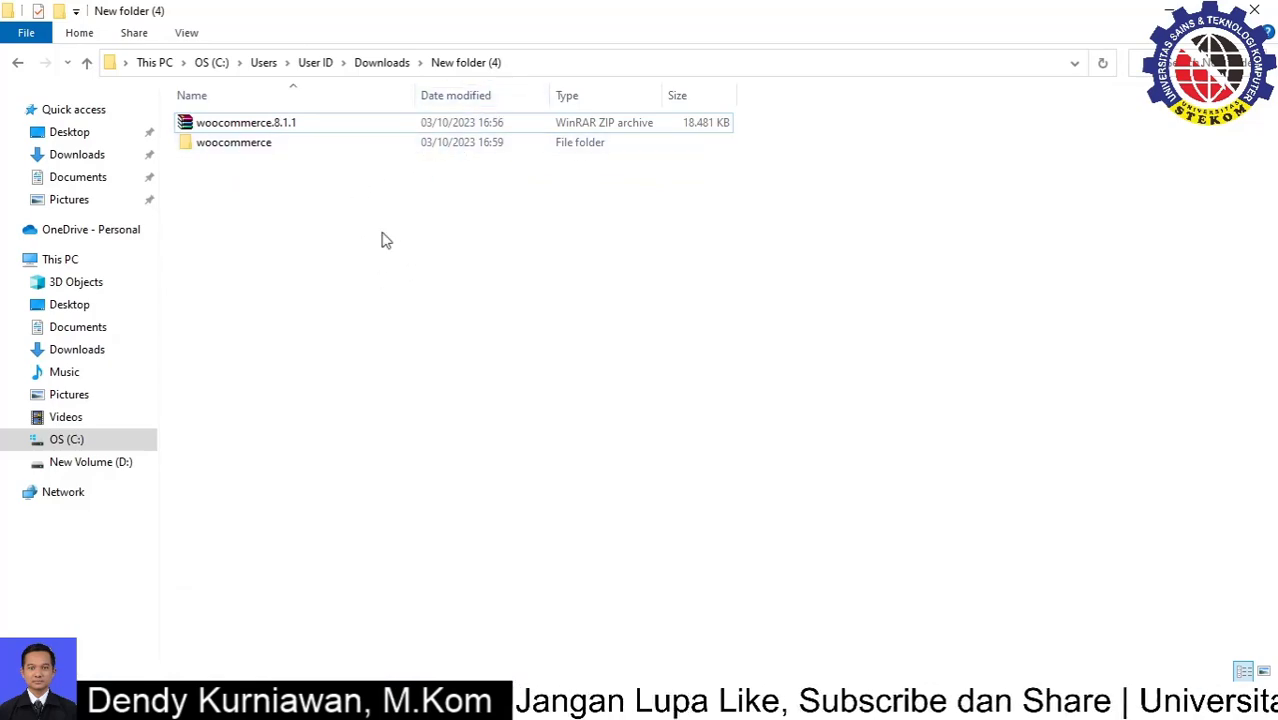
Look over the site's add-plugin page in Chrome, and recheck the installed plugins list for WooCommerce
click(388, 703)
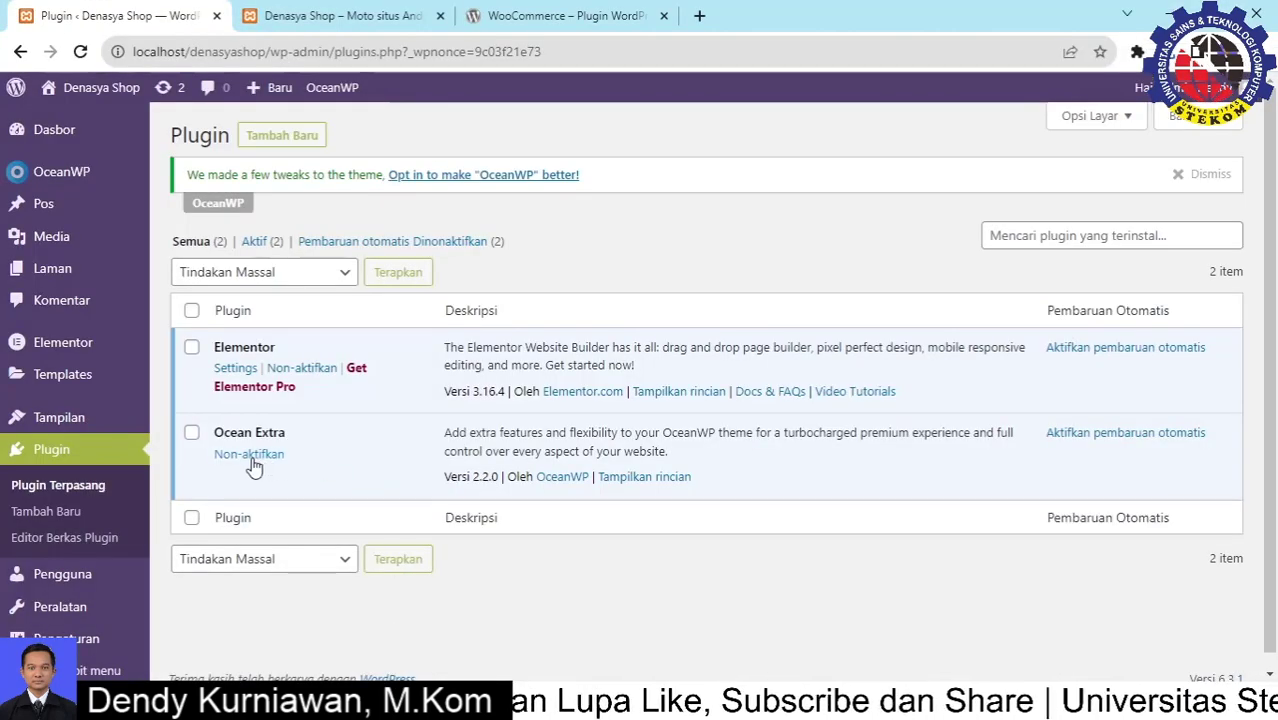
click(63, 521)
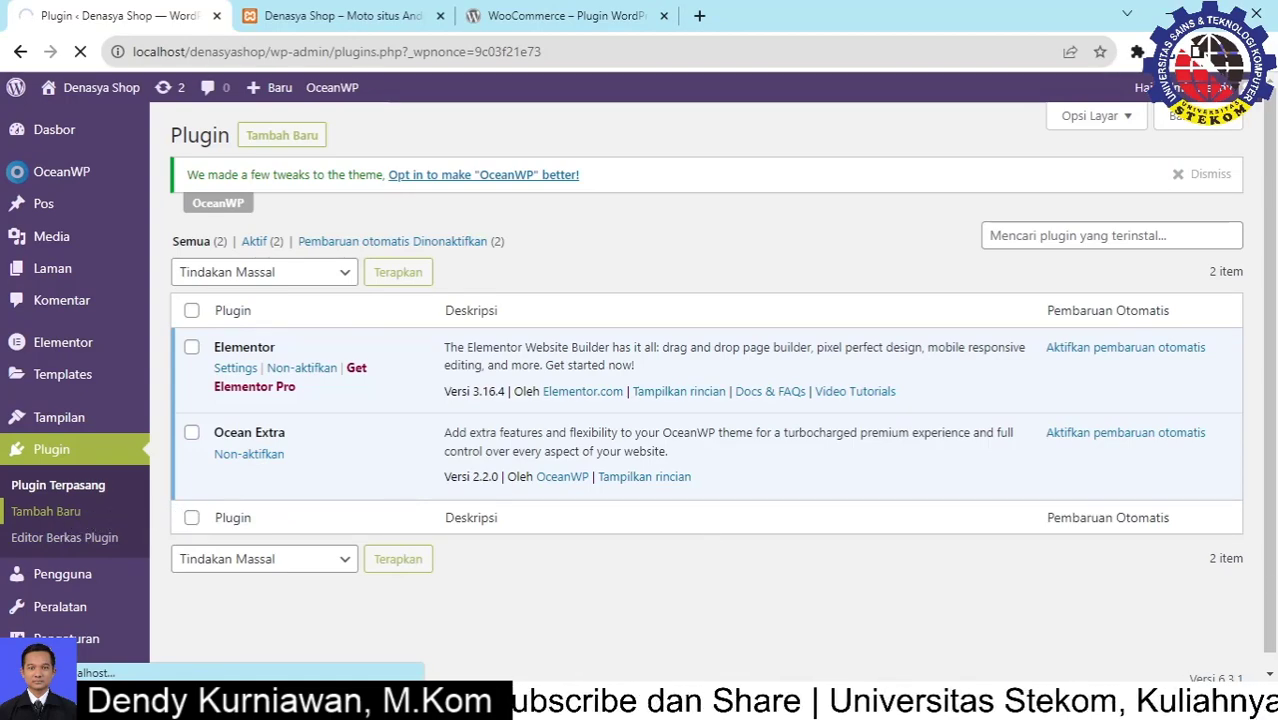
scroll(508, 418, down, 5)
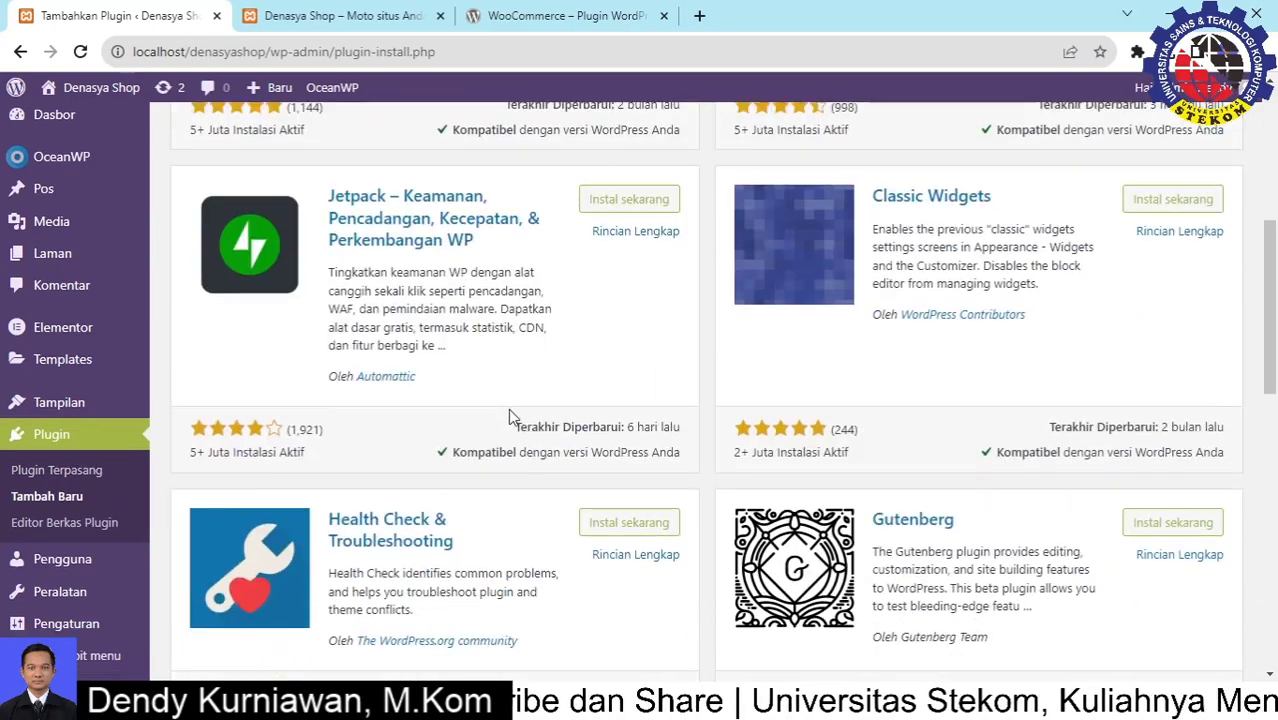
scroll(508, 418, up, 5)
click(87, 488)
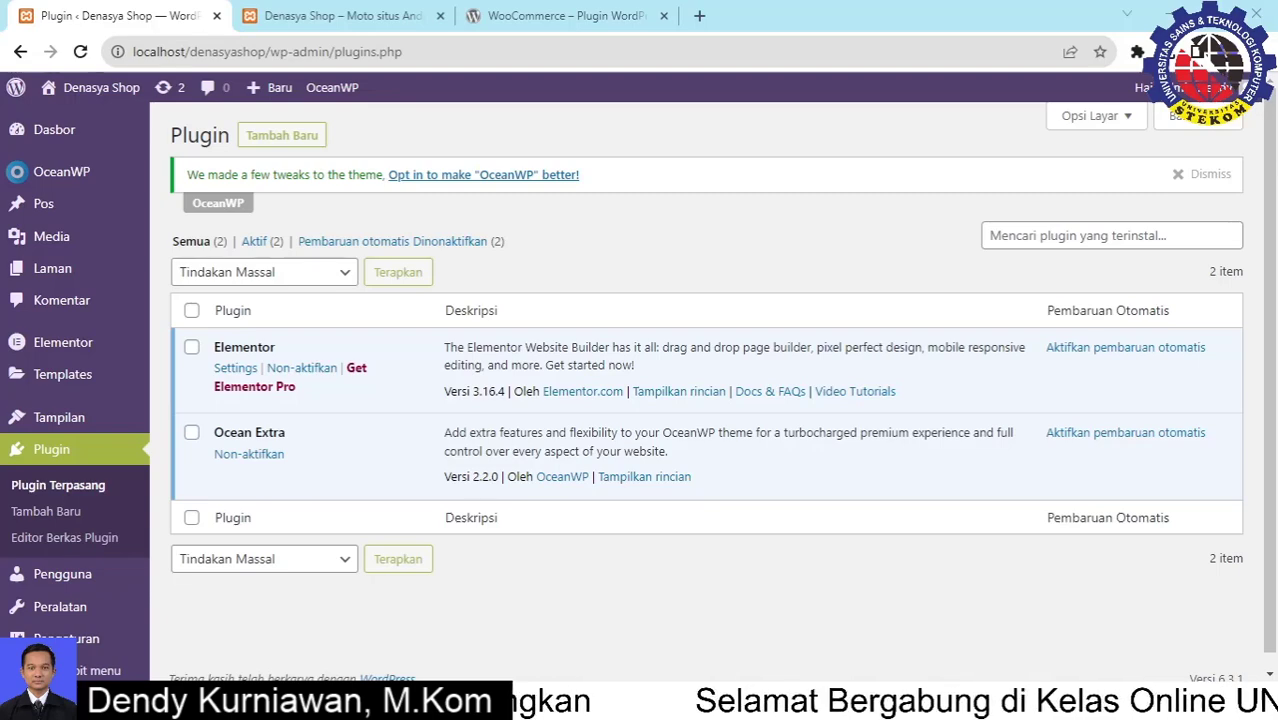
Inspect the contents of the downloaded wordpress-5.4.2.zip archive from Chrome's recent downloads, and close it
click(611, 21)
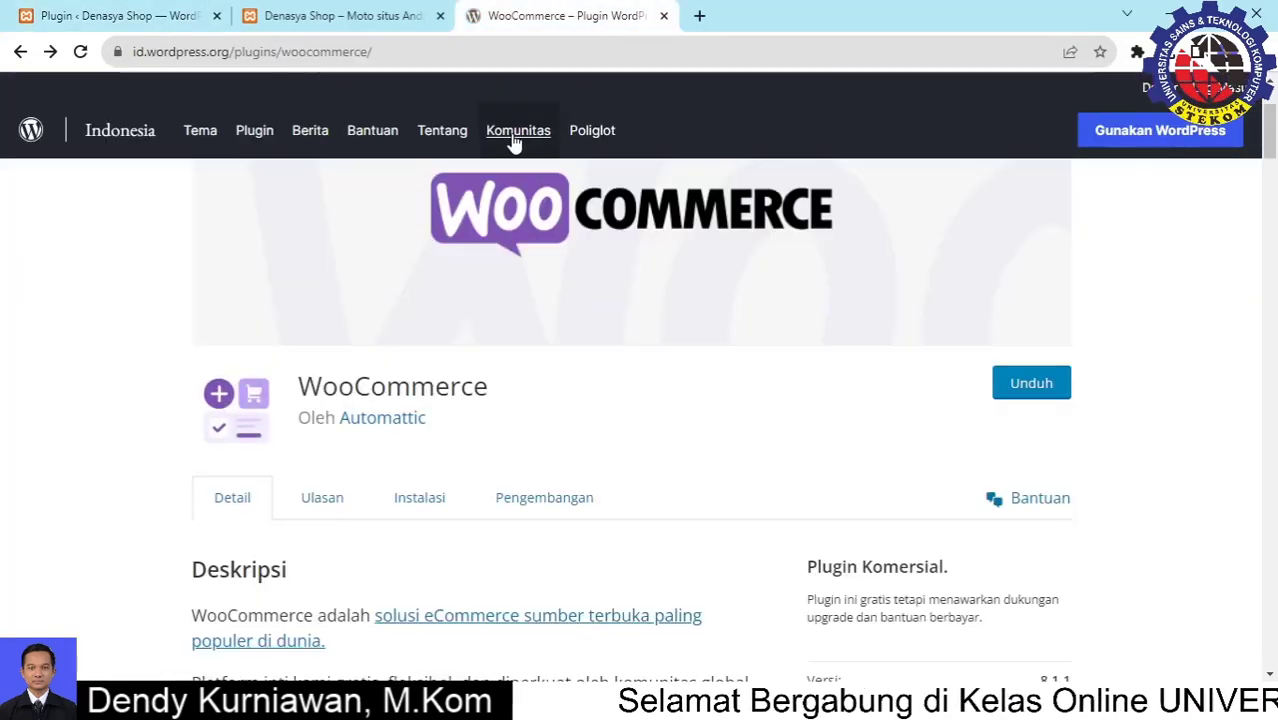
click(429, 56)
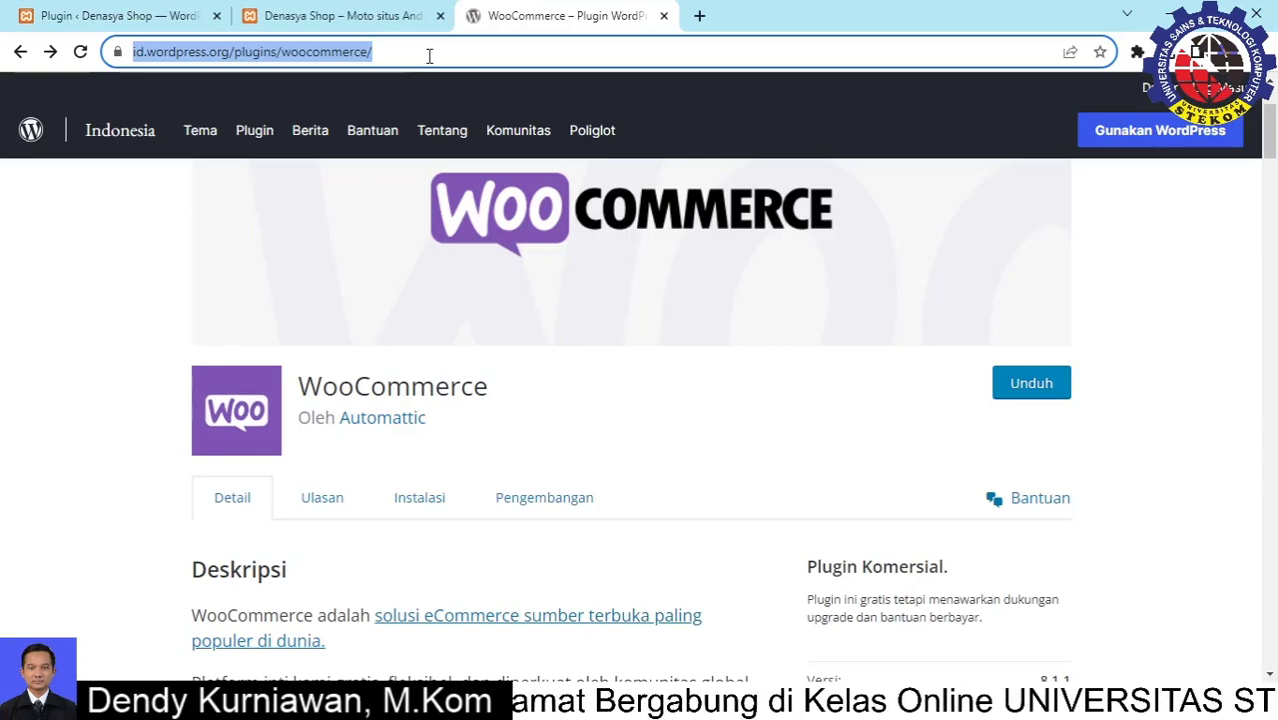
click(1168, 51)
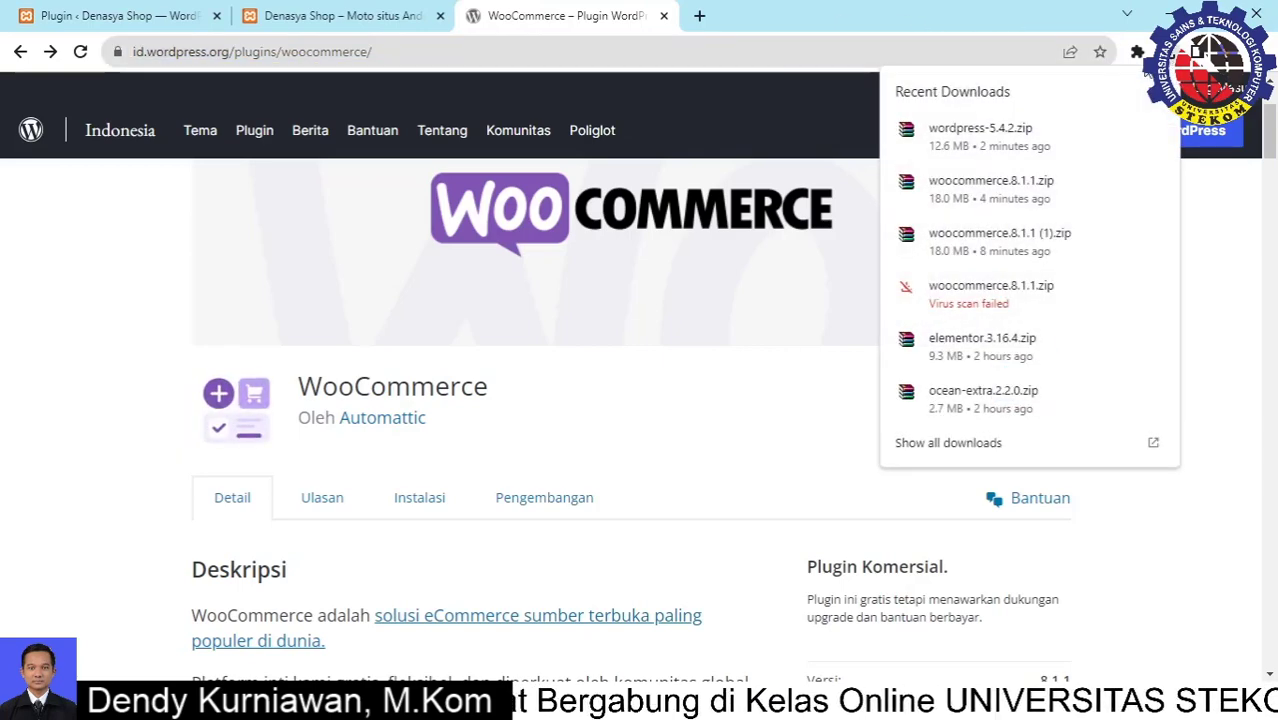
click(1122, 131)
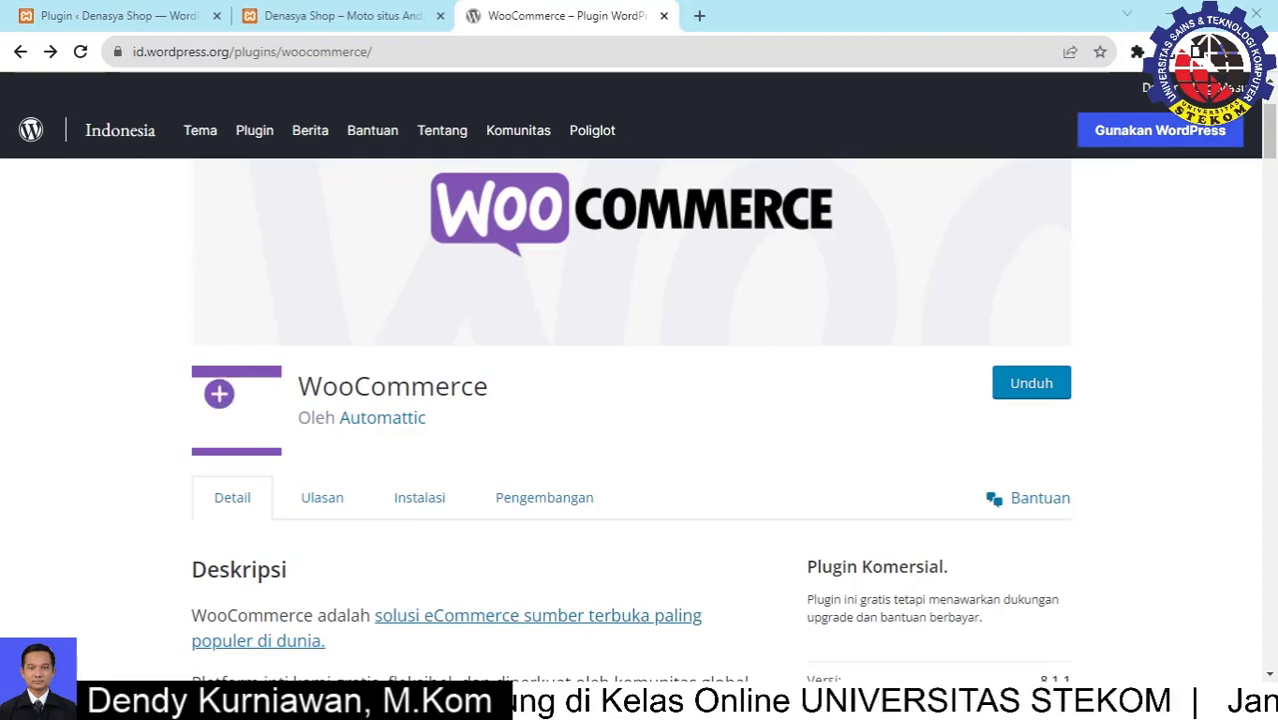
double_click(308, 242)
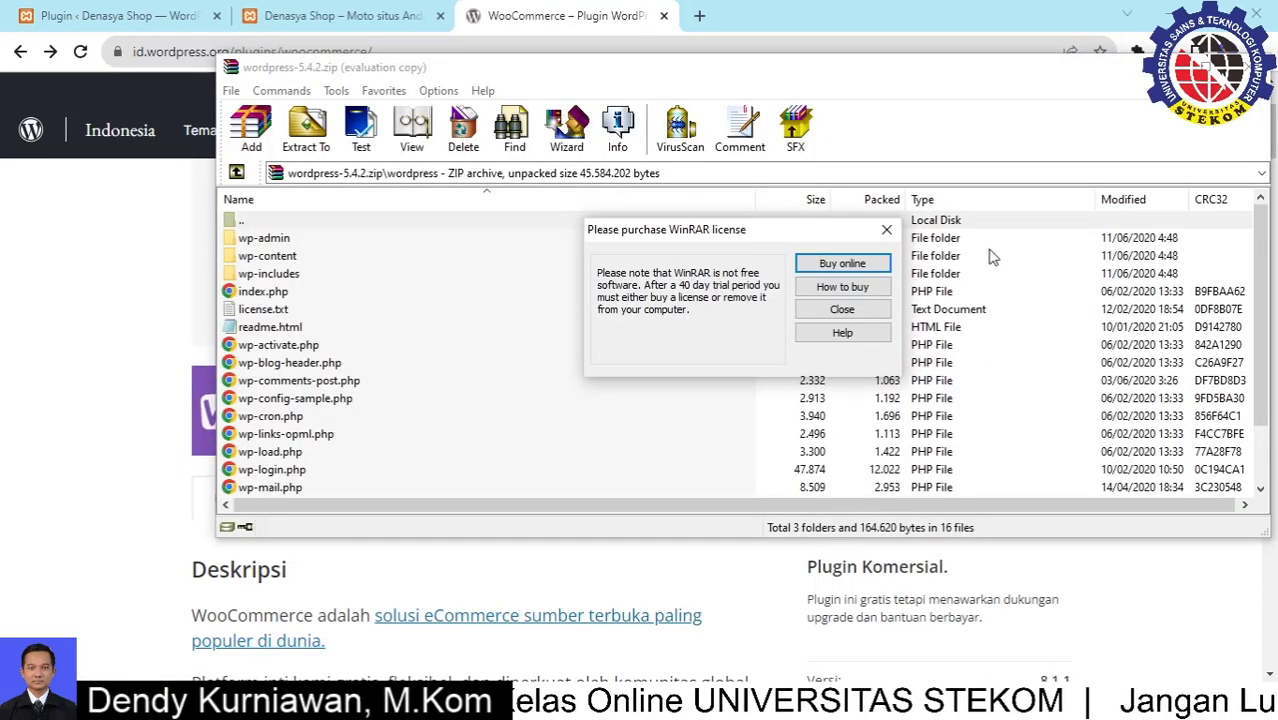
click(886, 229)
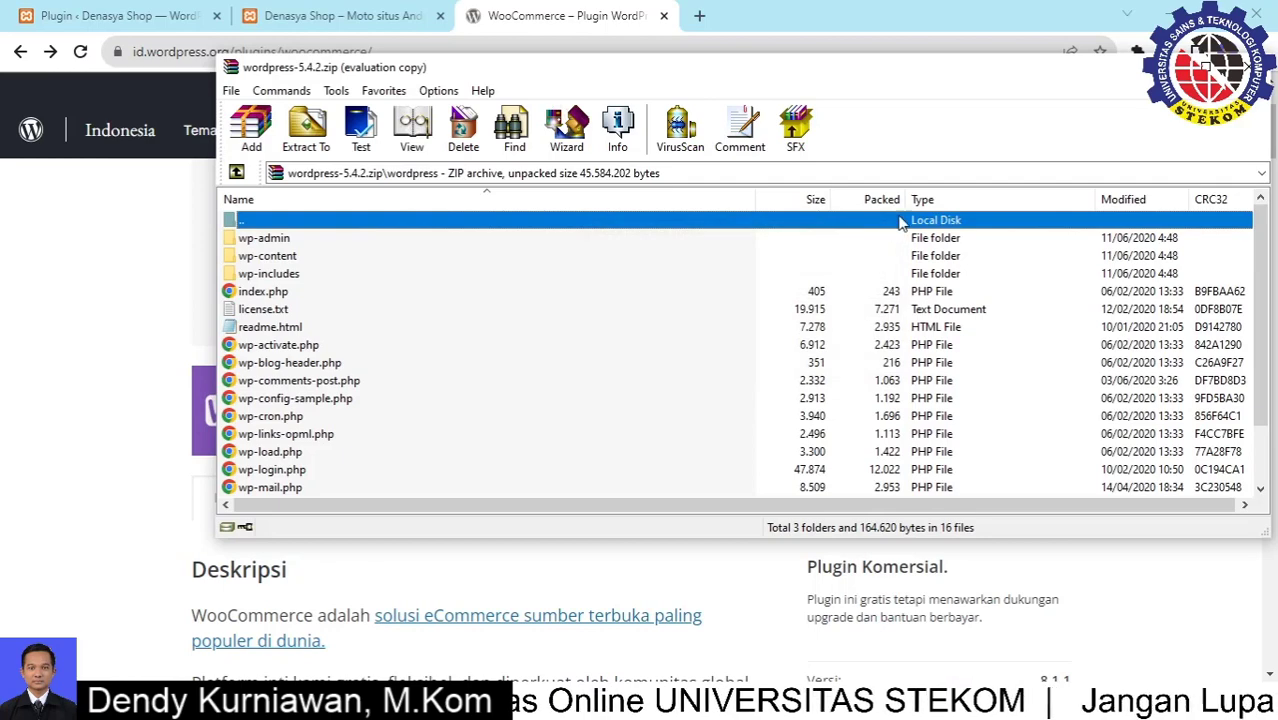
click(1268, 76)
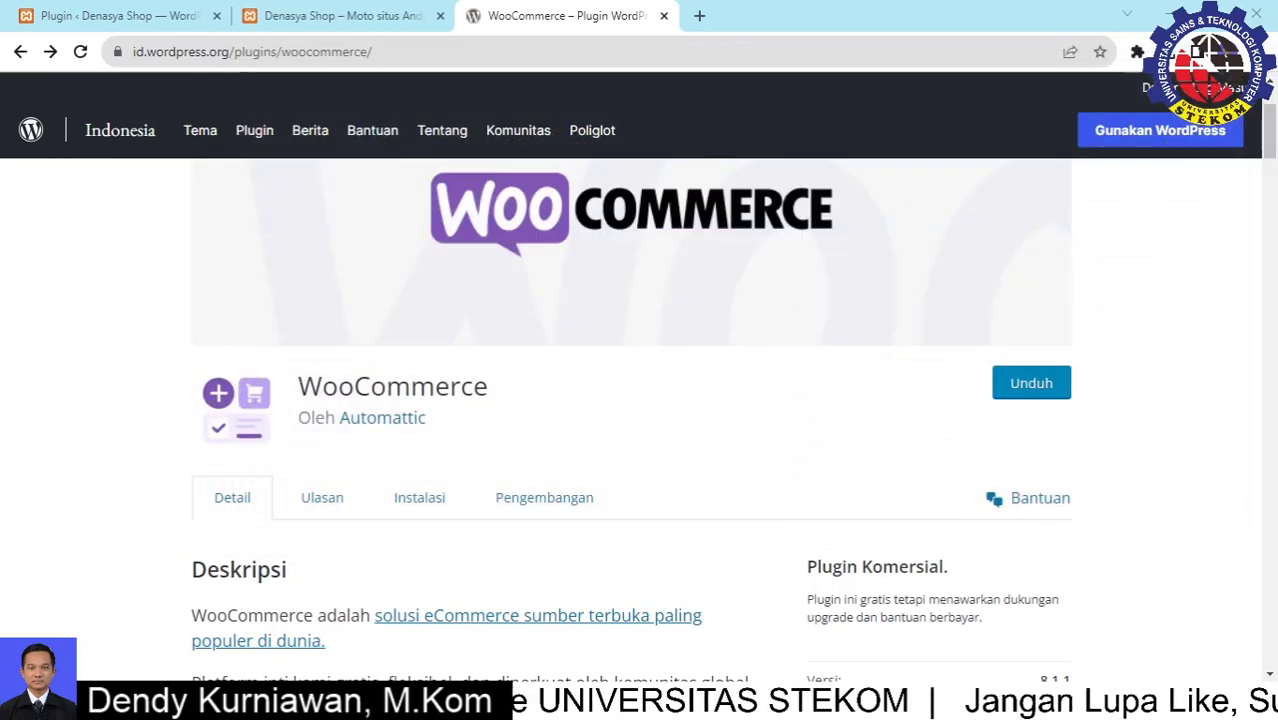
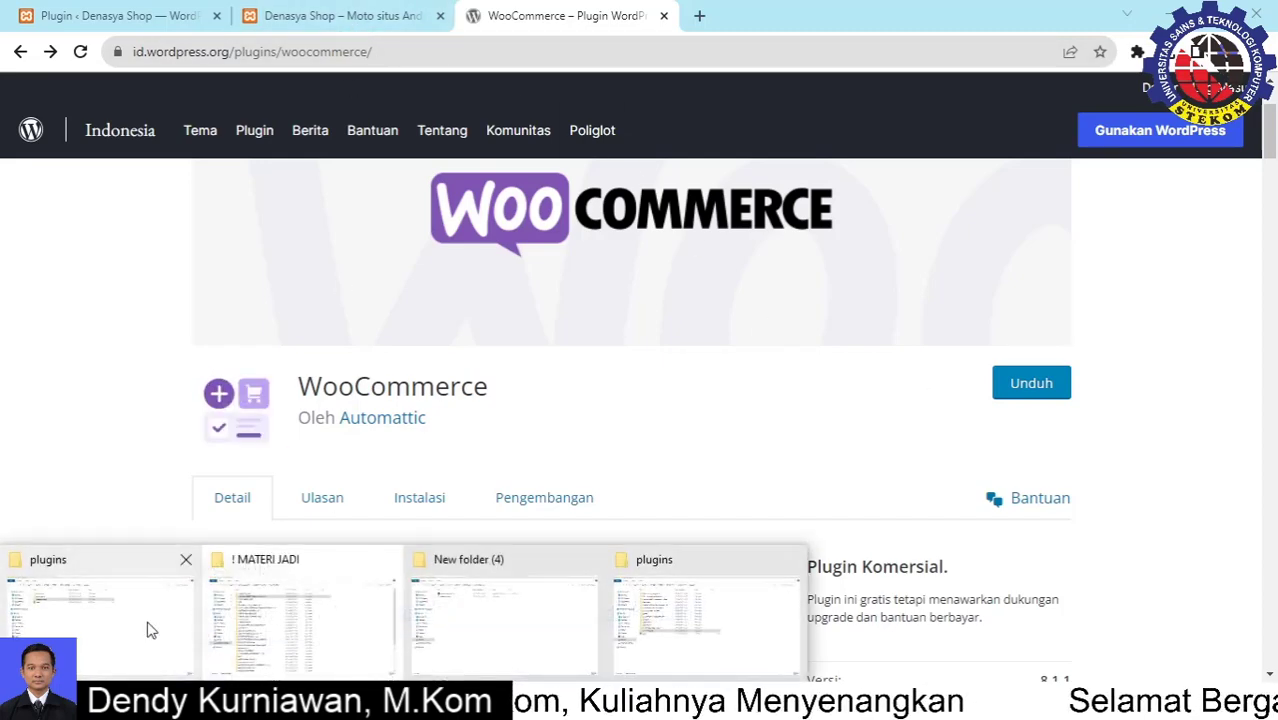
Delete the woocommerce folder from the denasyashop plugins folder and paste the copied replacement in its place
click(150, 630)
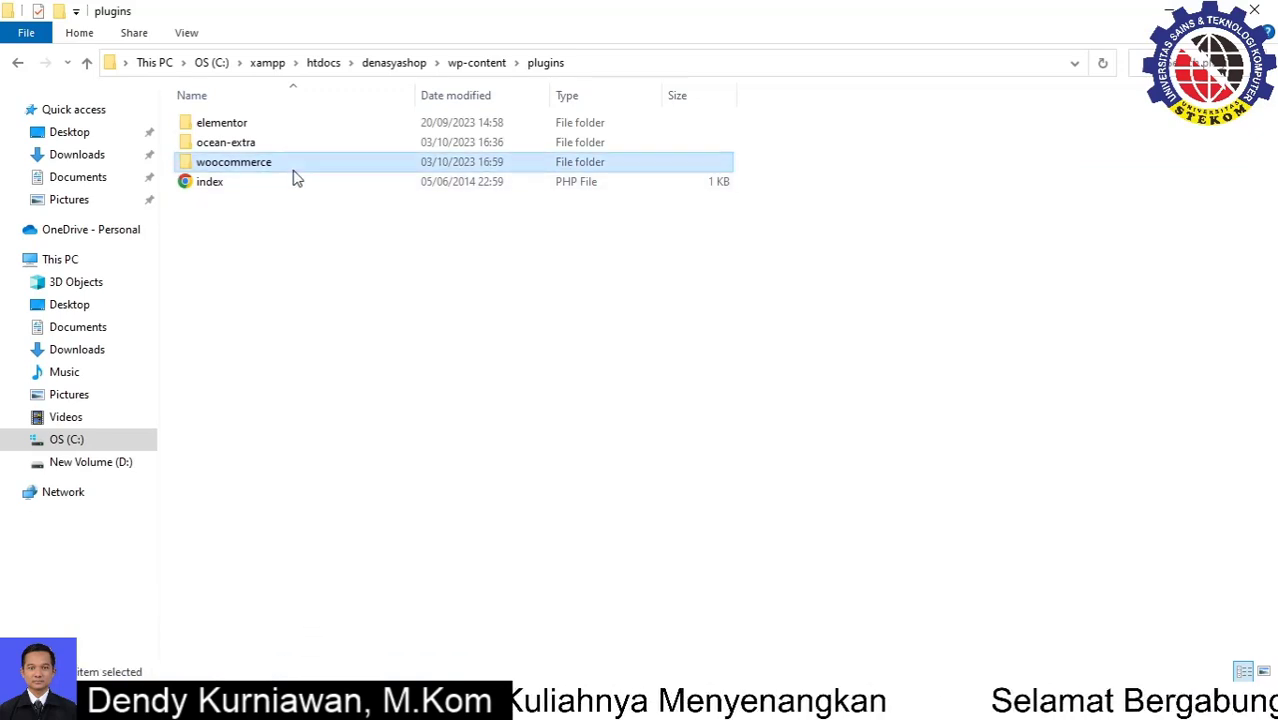
key(Delete)
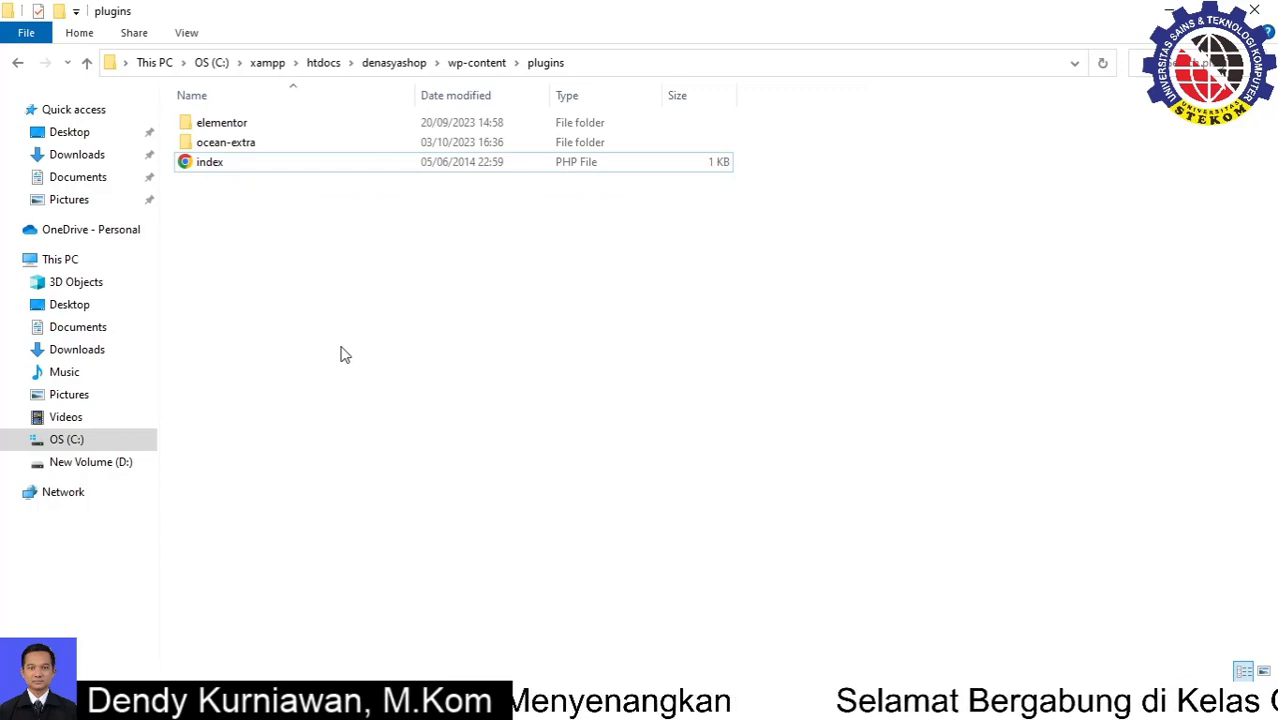
key(ctrl+v)
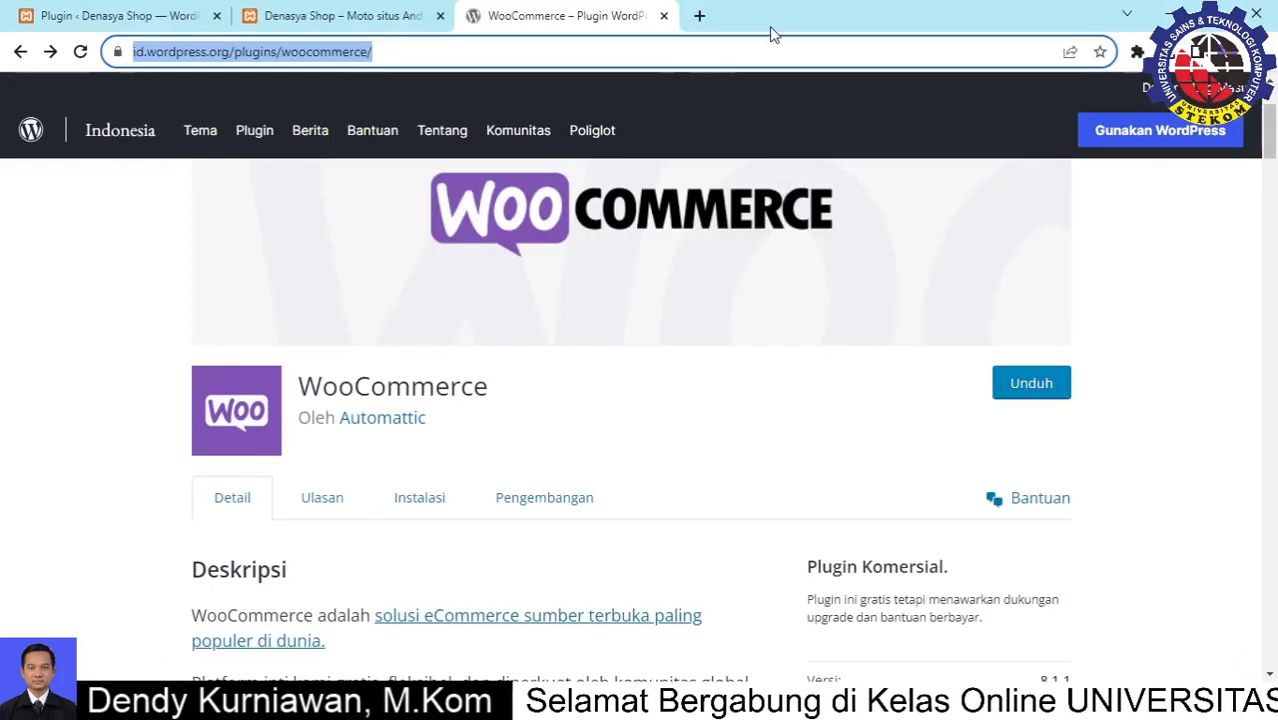
Check the copy progress of the woocommerce folder into the denasyashop plugins folder
click(1172, 14)
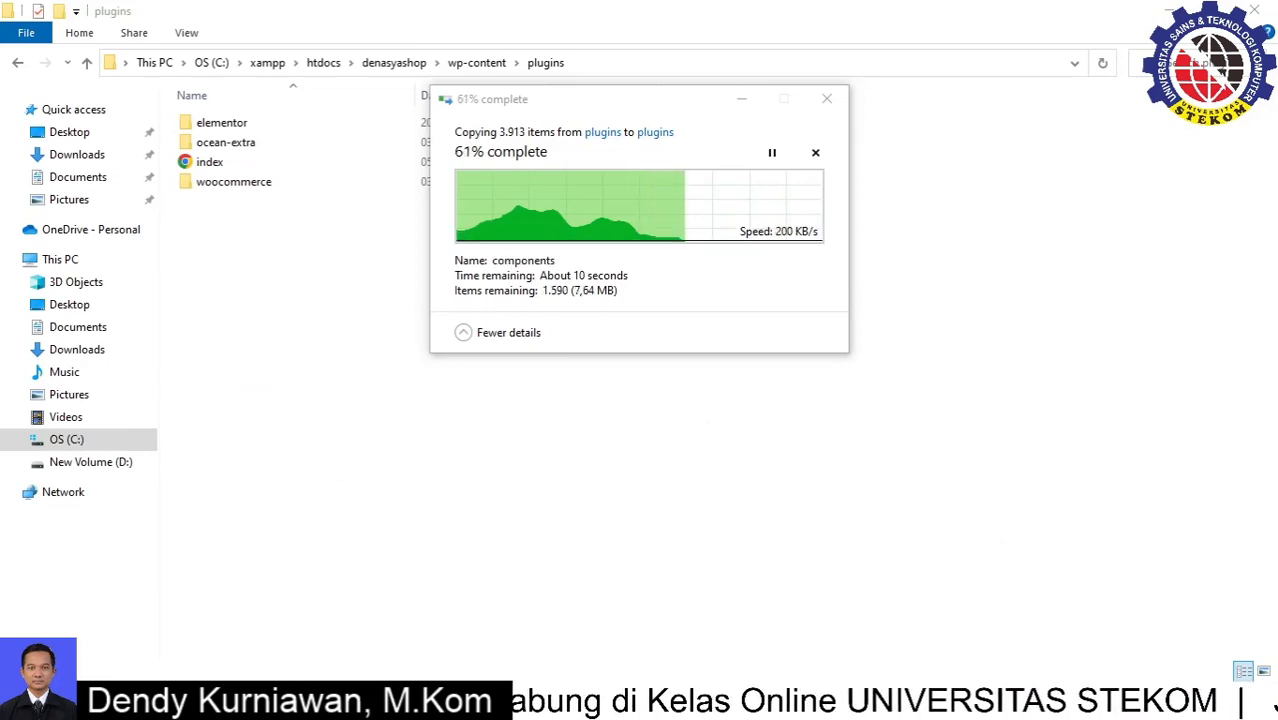
drag(1277, 109, 656, 1)
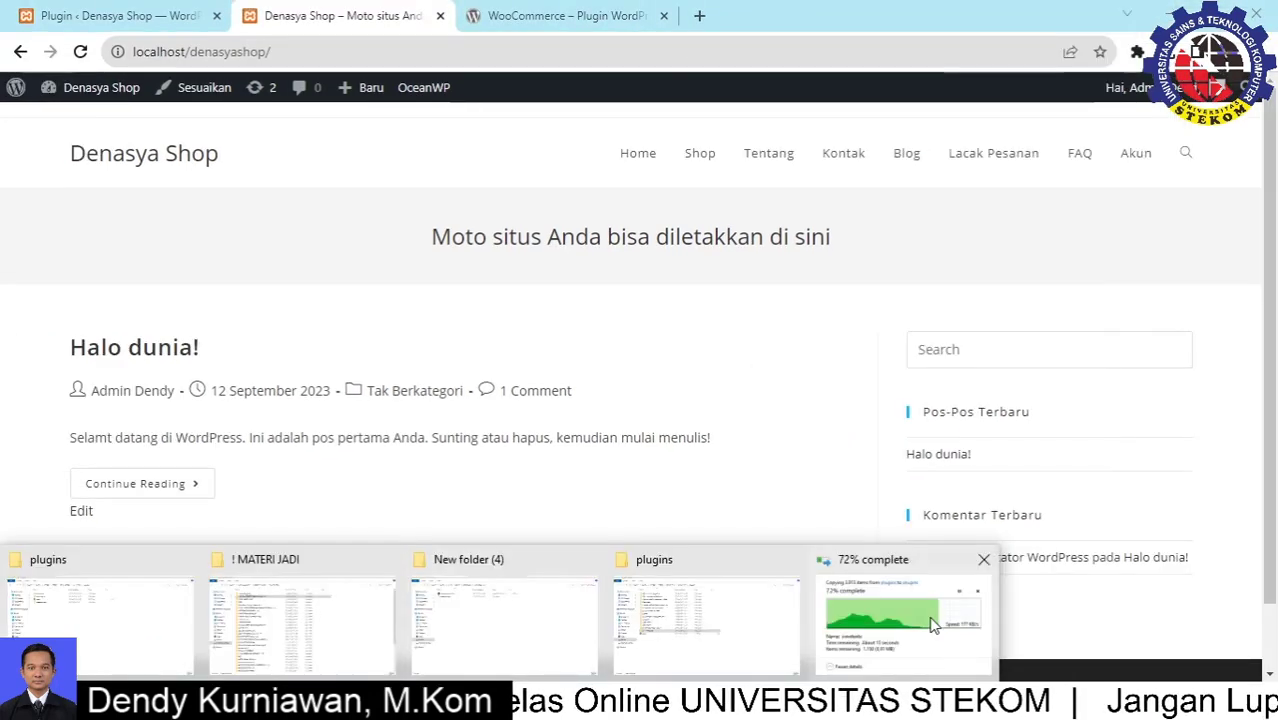
click(932, 624)
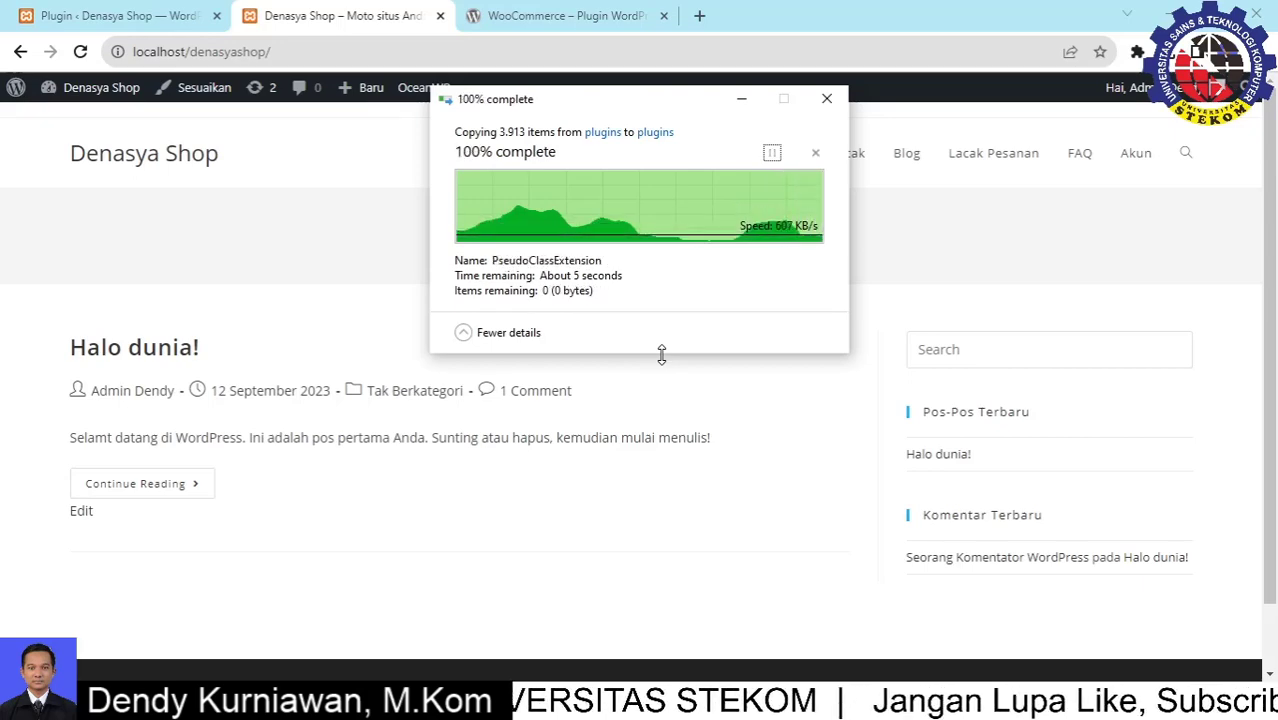
Refresh the site's installed plugins list and activate the WooCommerce plugin
click(130, 15)
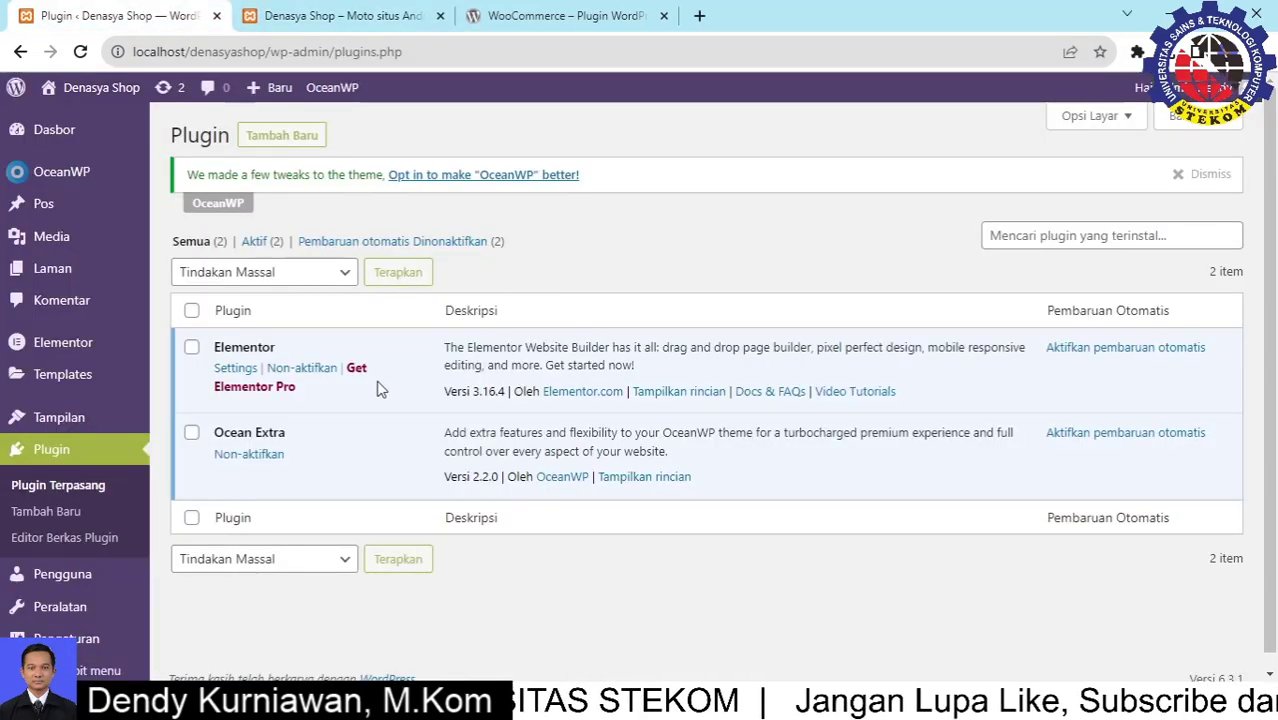
click(80, 51)
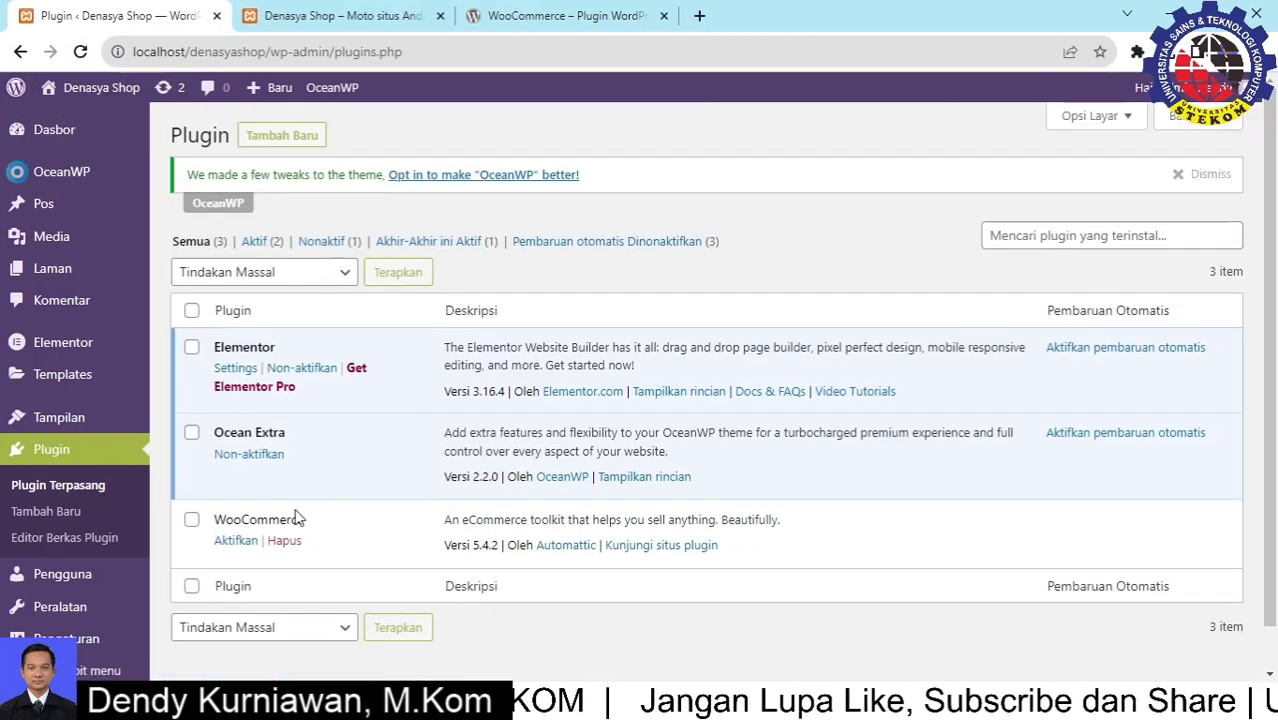
drag(213, 519, 308, 519)
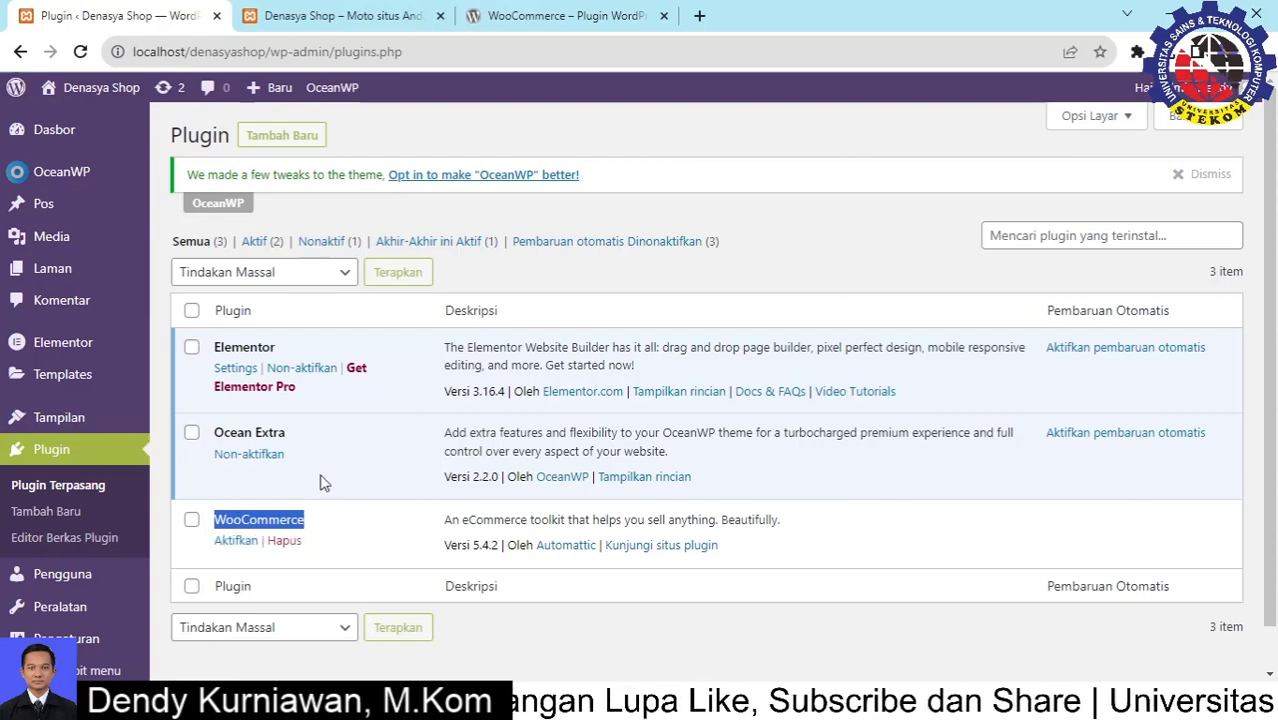
drag(449, 545, 502, 551)
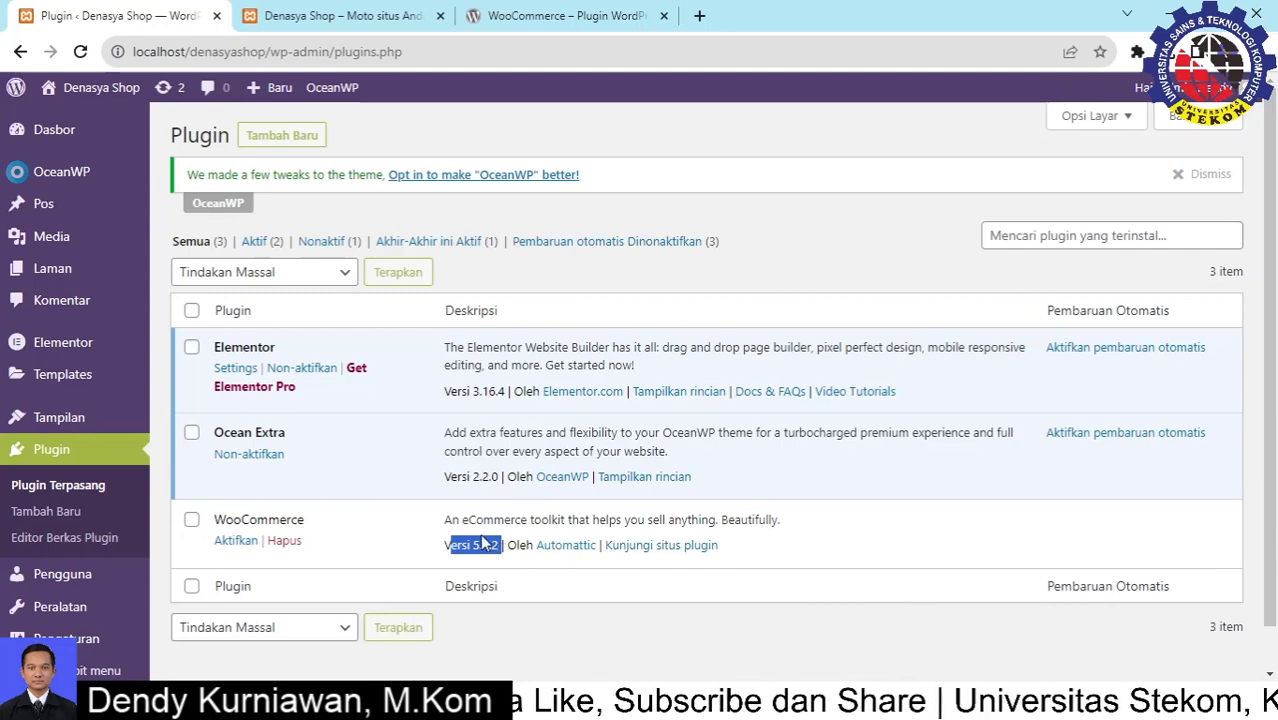
click(232, 541)
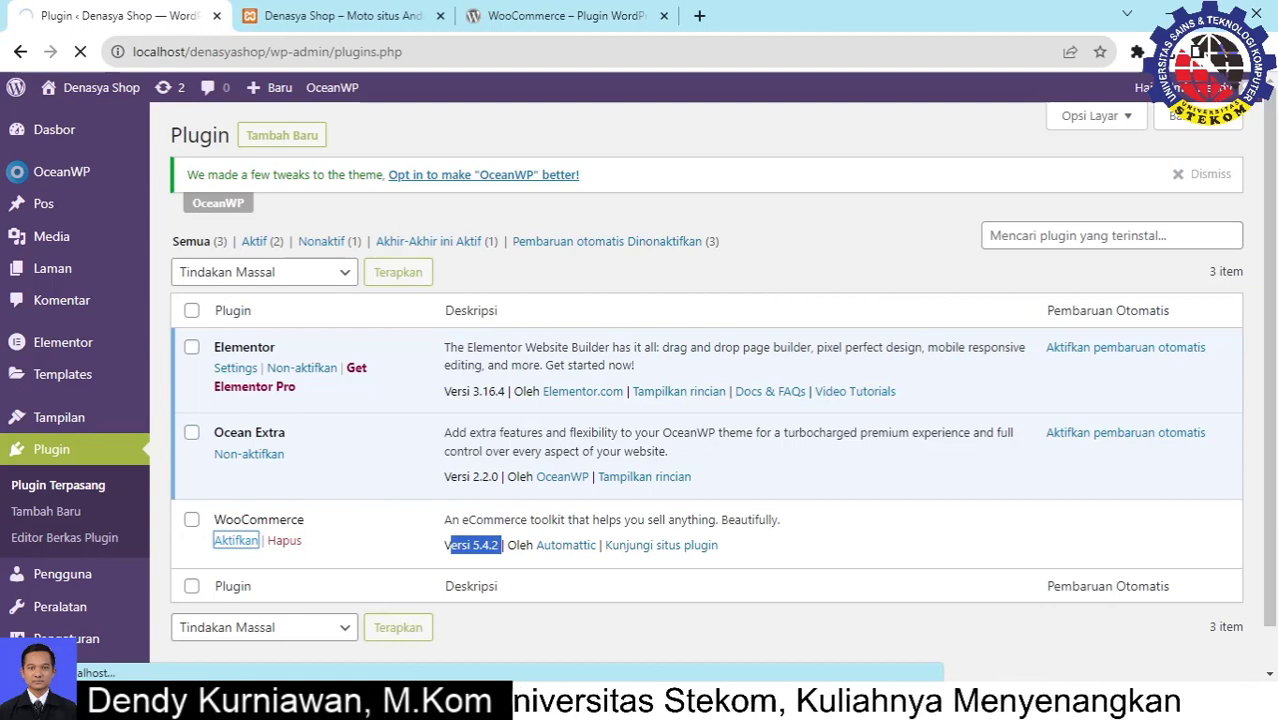
click(326, 15)
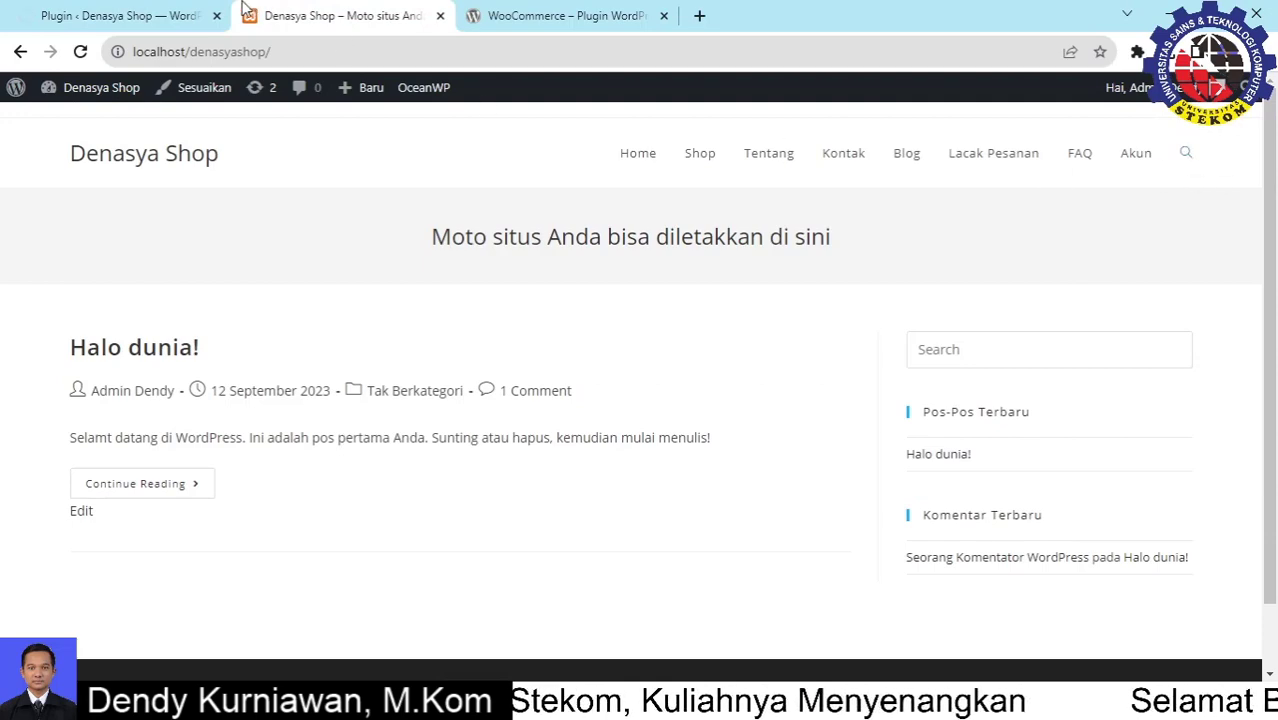
click(125, 15)
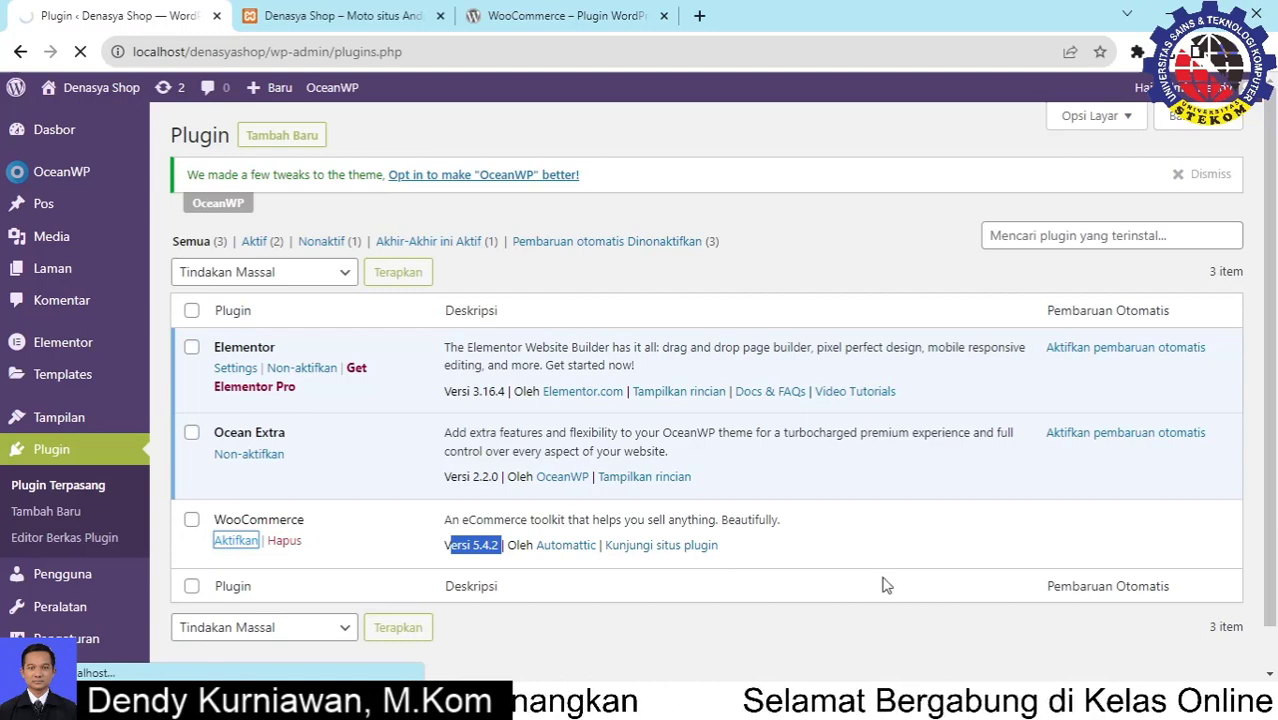
click(836, 552)
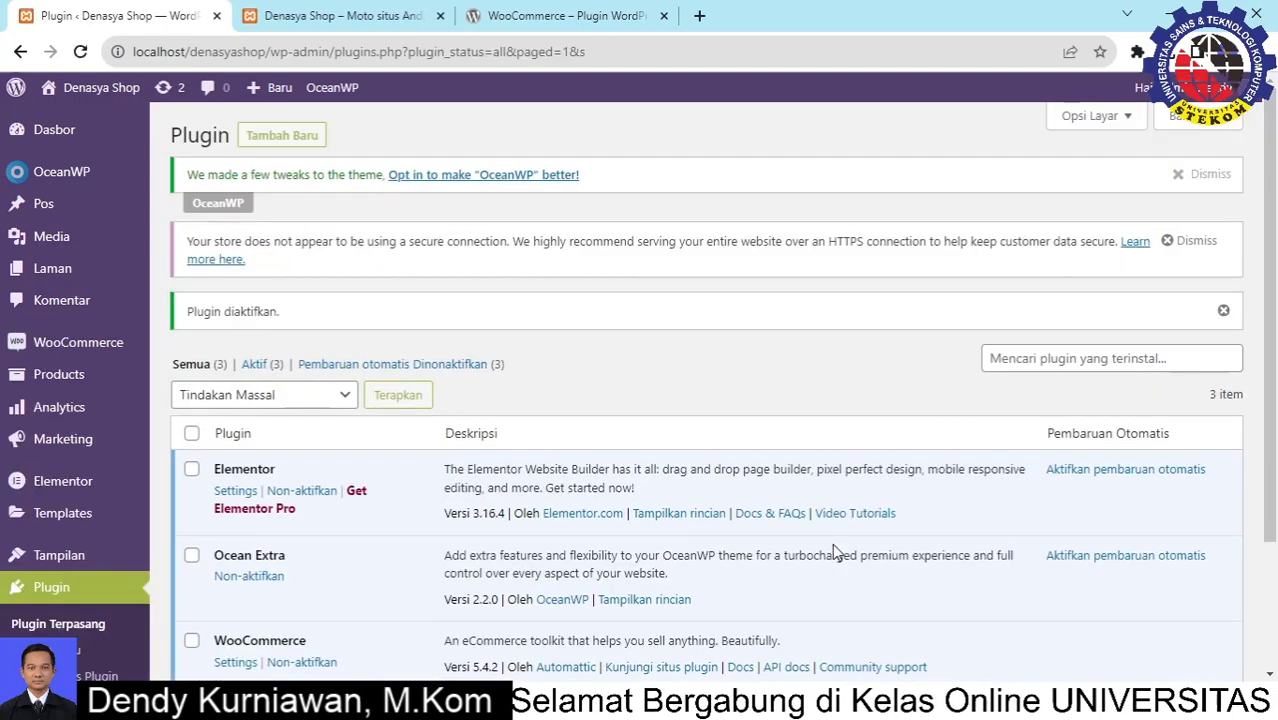
scroll(262, 553, down, 2)
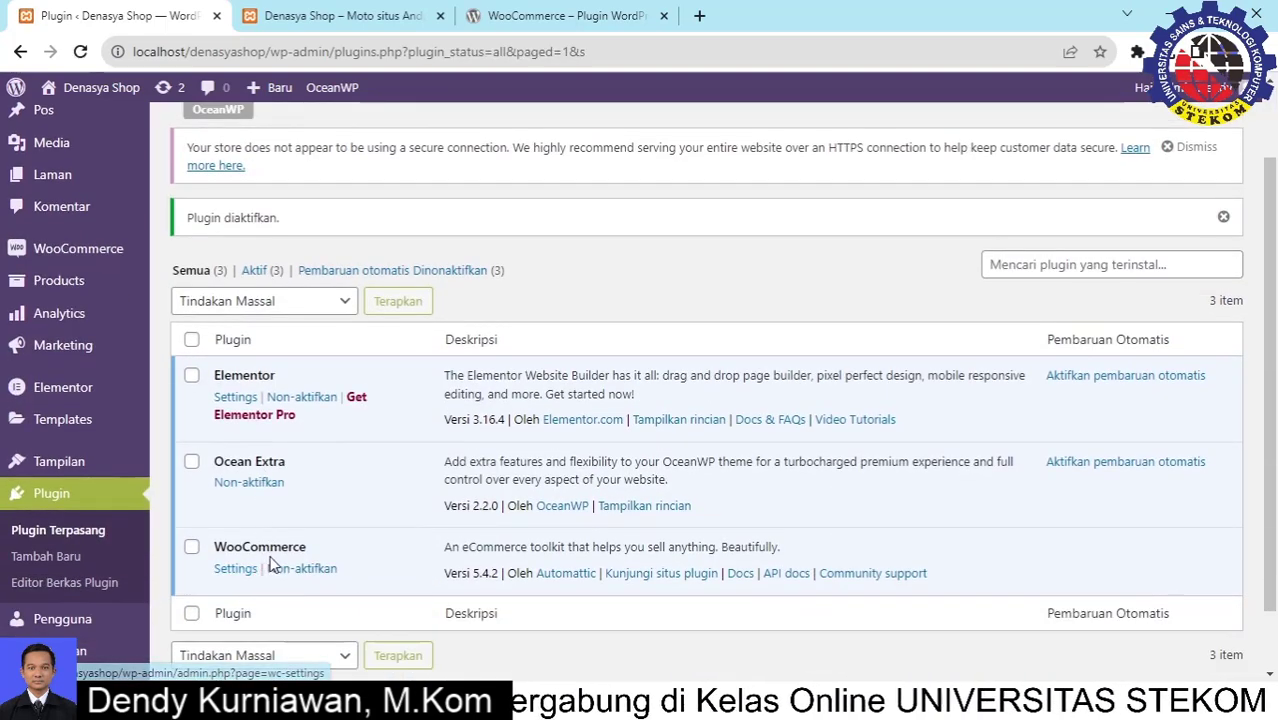
Reload the Denasya Shop front page to check its header, and look over the installed plugins list and admin dashboard
click(320, 16)
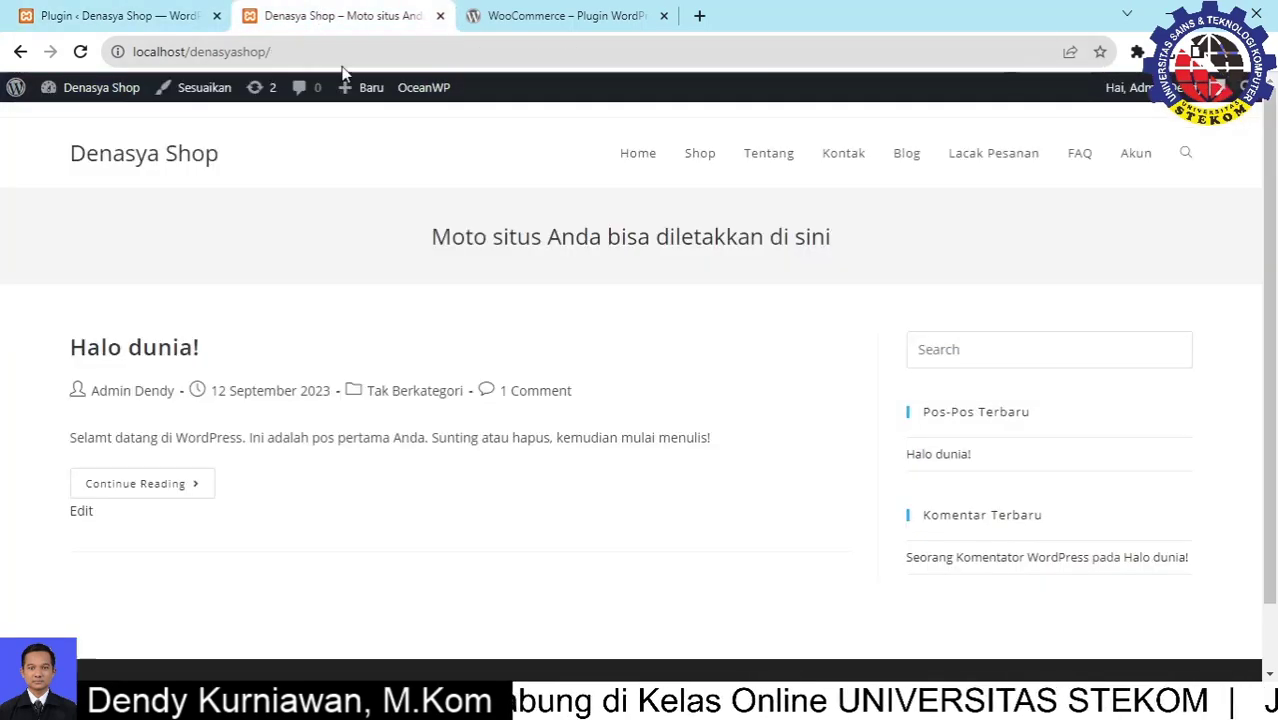
click(81, 52)
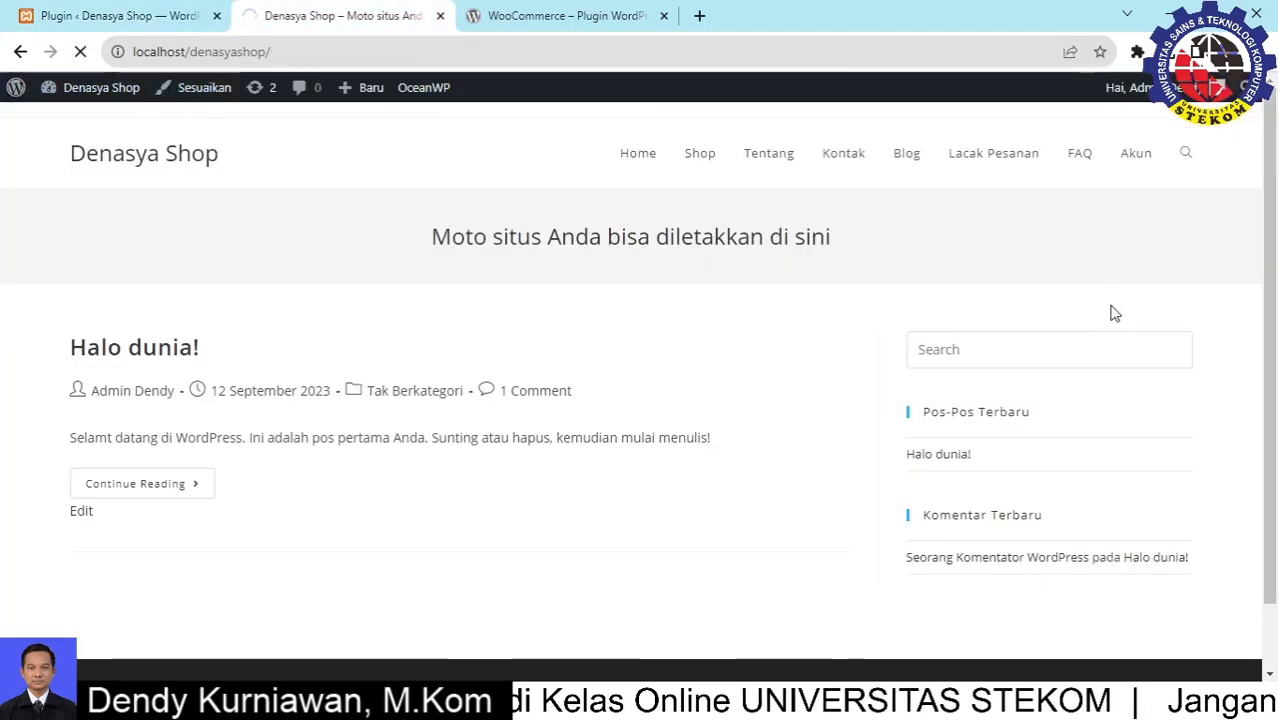
mouse_move(1133, 162)
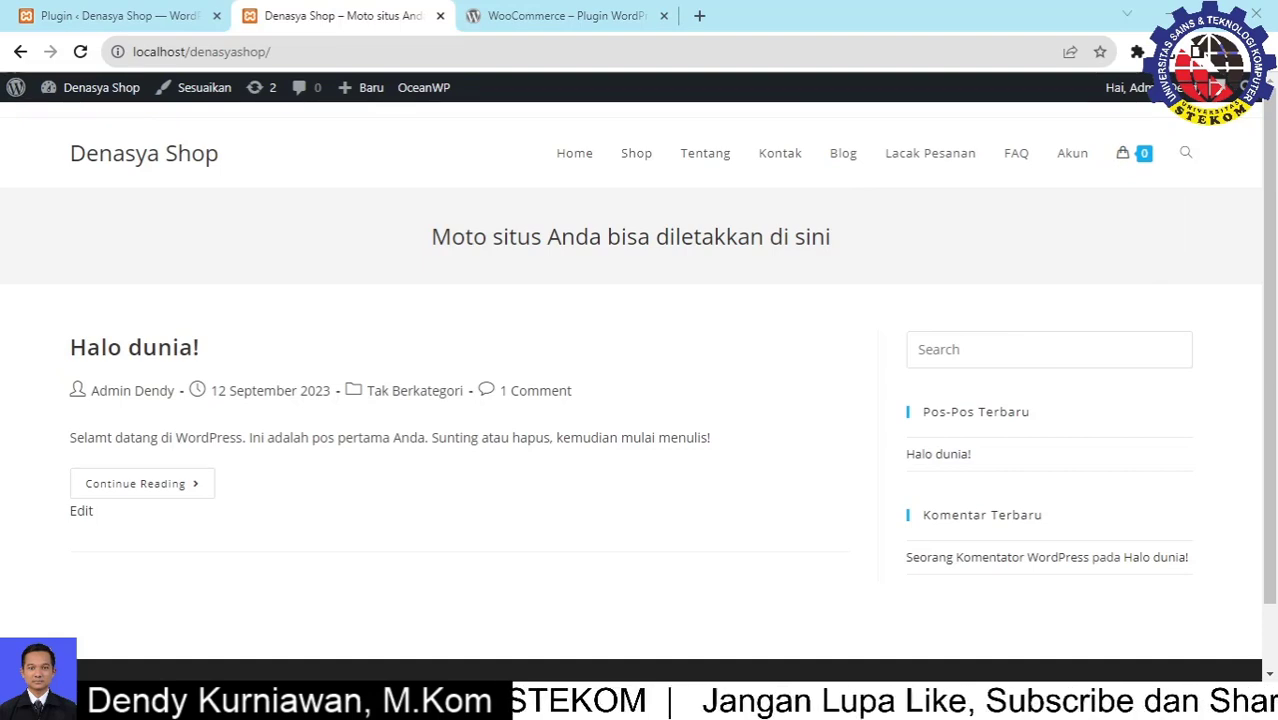
click(115, 24)
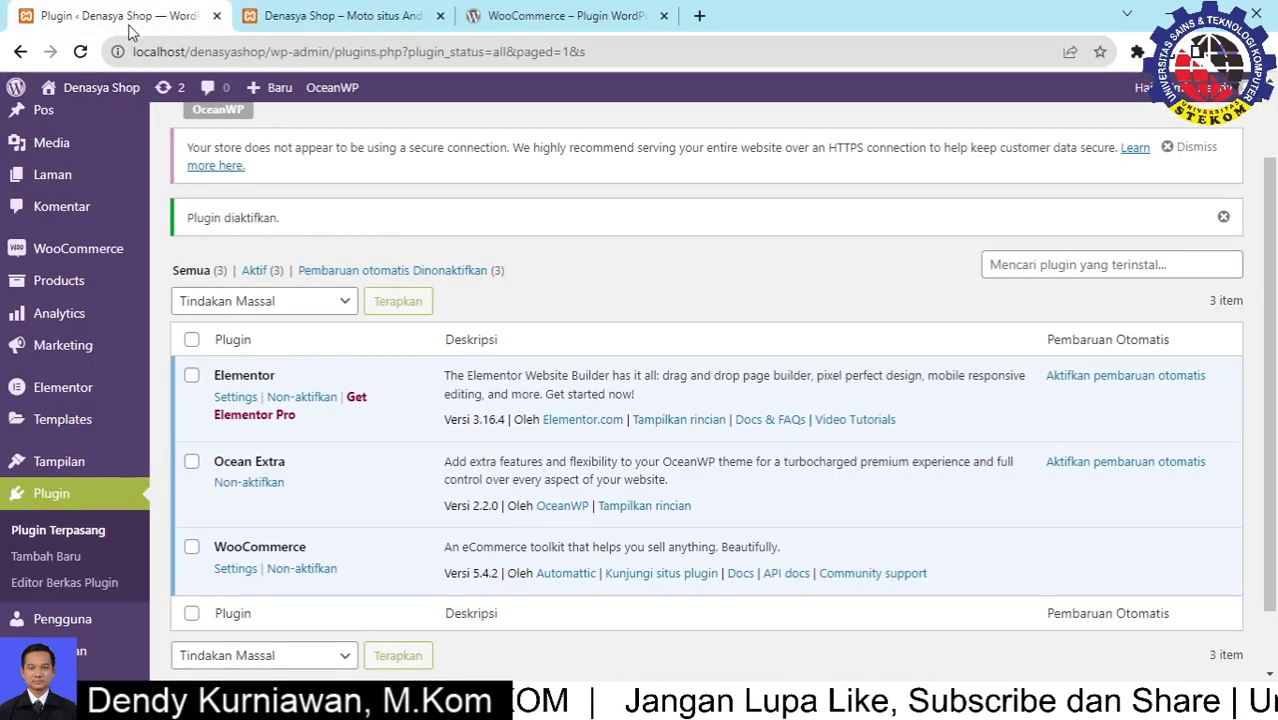
scroll(323, 341, down, 2)
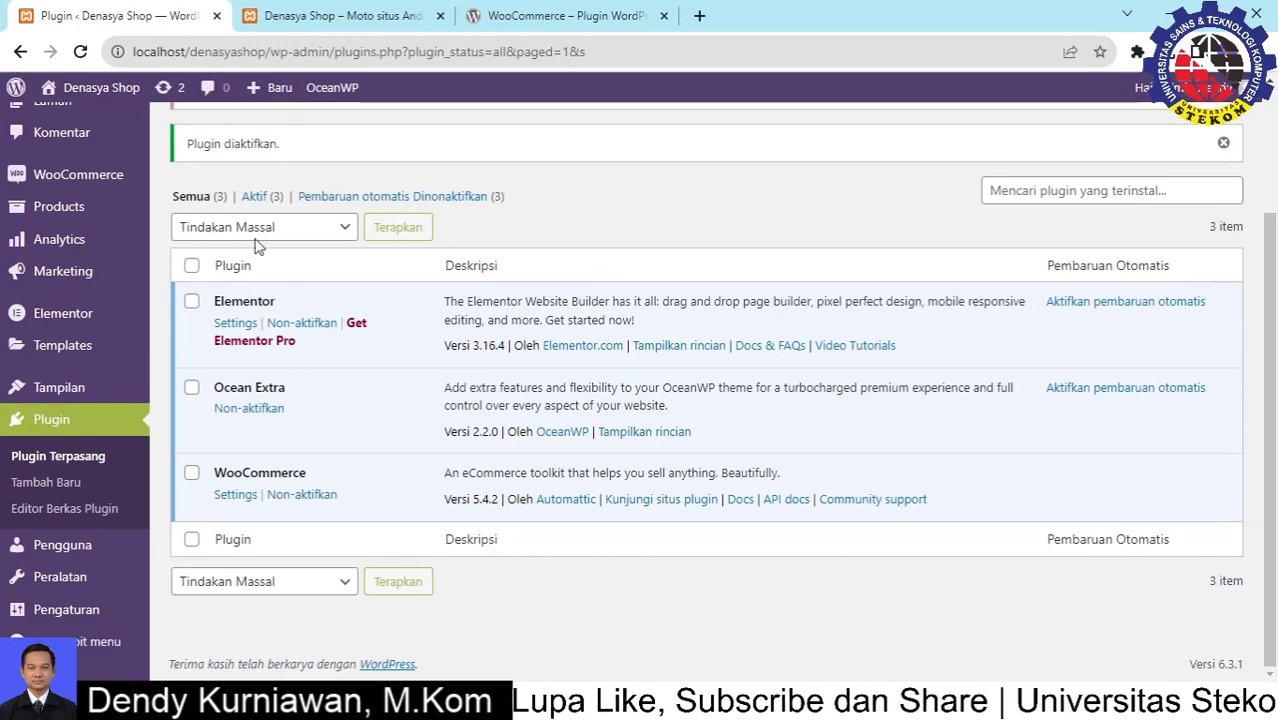
click(352, 20)
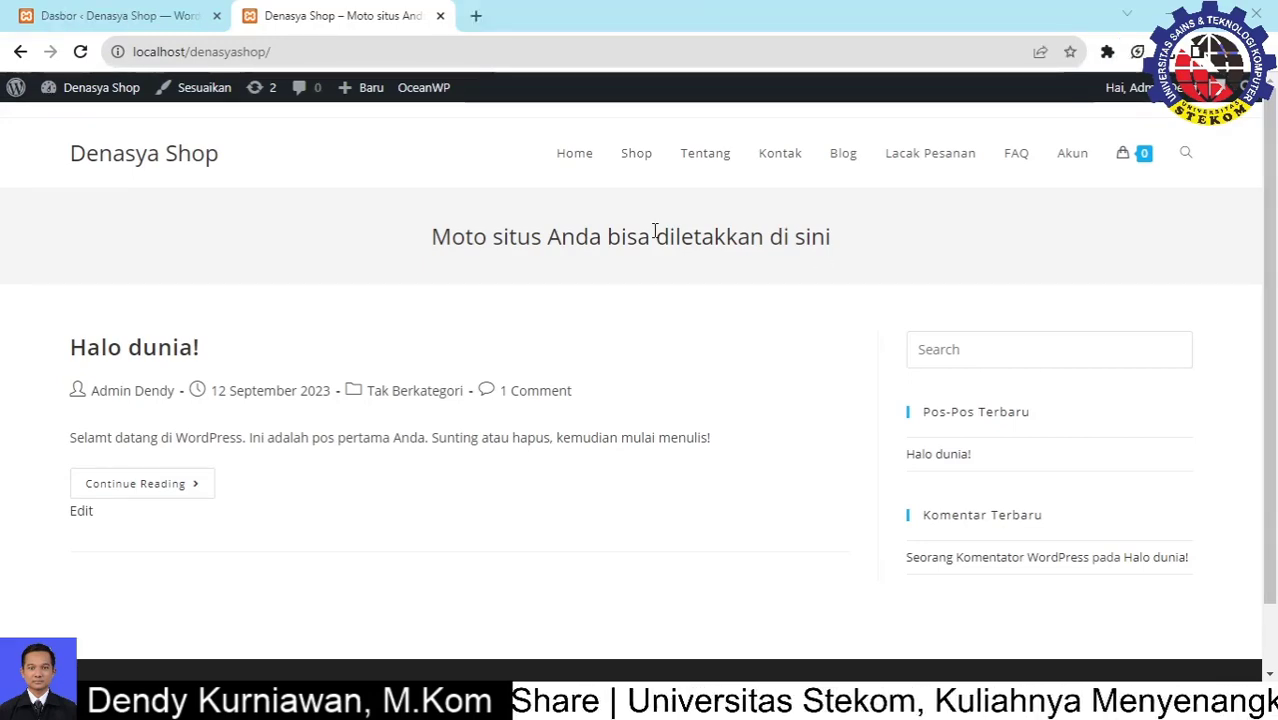
click(112, 18)
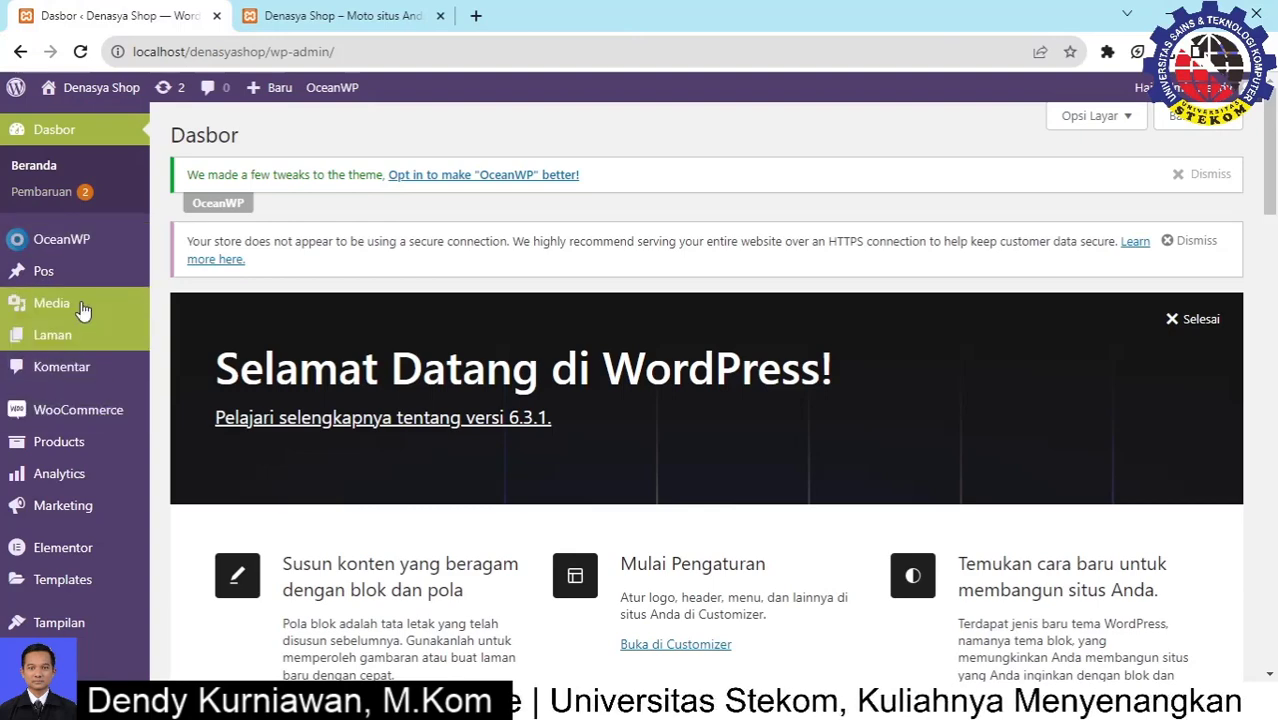
click(362, 14)
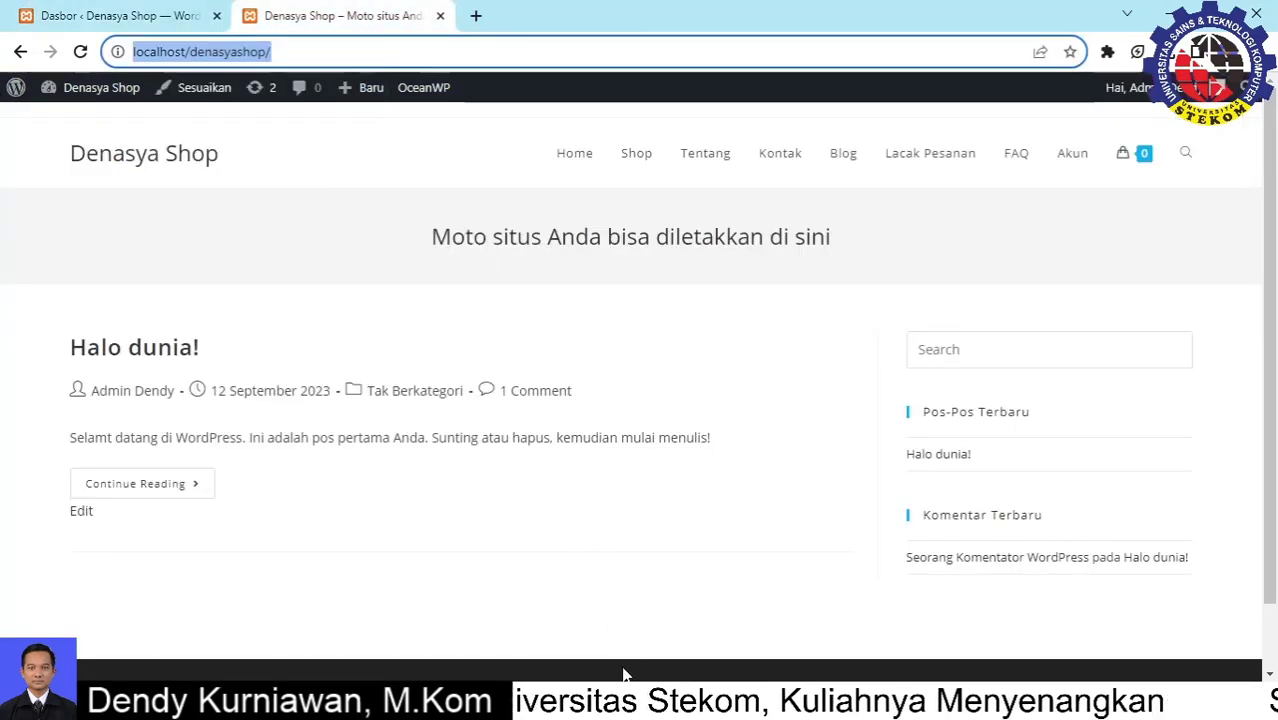
Consult the Notepad plan, highlight its "Atur Menu" line, and return to the shop's front page in Chrome
click(622, 700)
drag(825, 446, 699, 462)
click(622, 700)
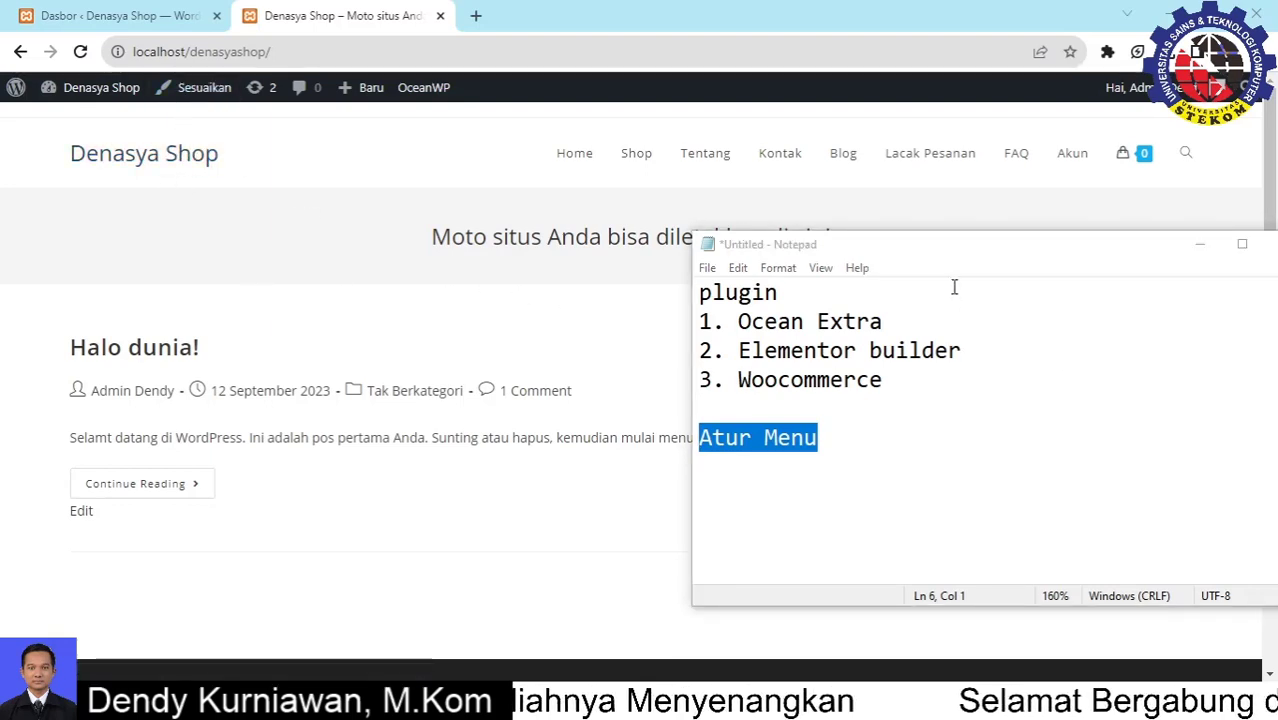
click(927, 205)
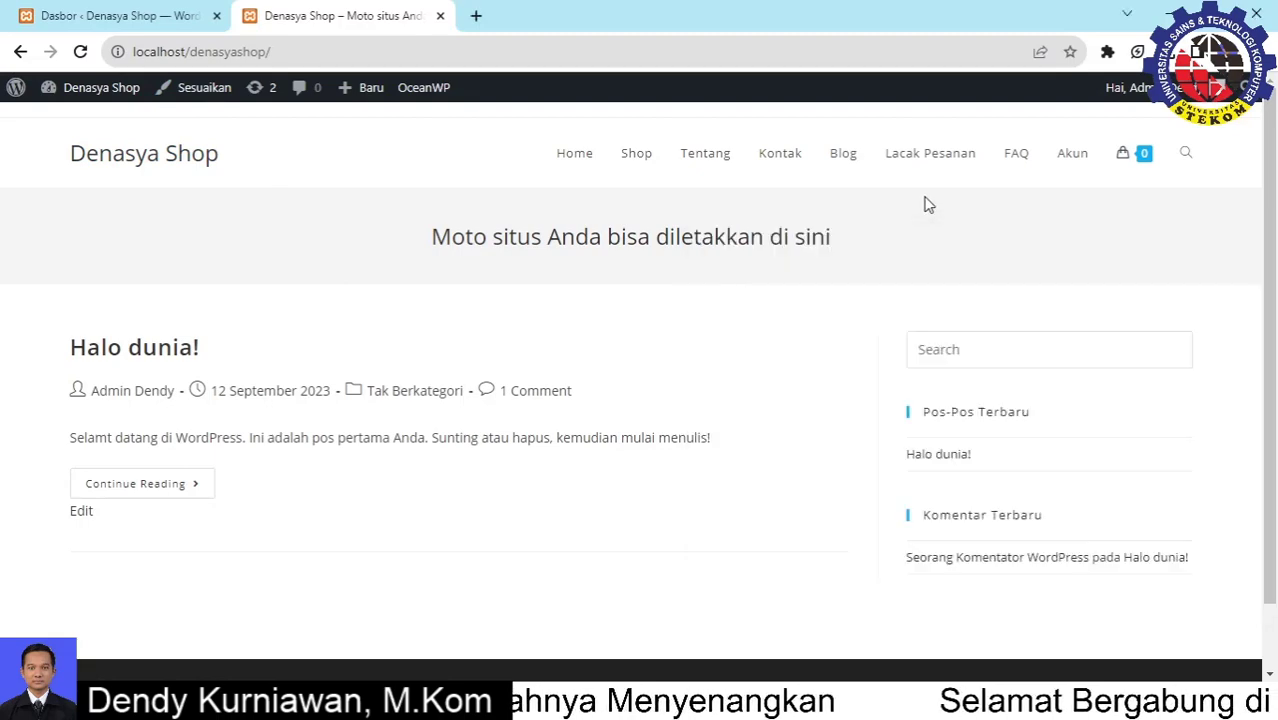
Open the theme customizer from the shop's front page, waiting for it to load, and dismiss the autosave notice
click(186, 97)
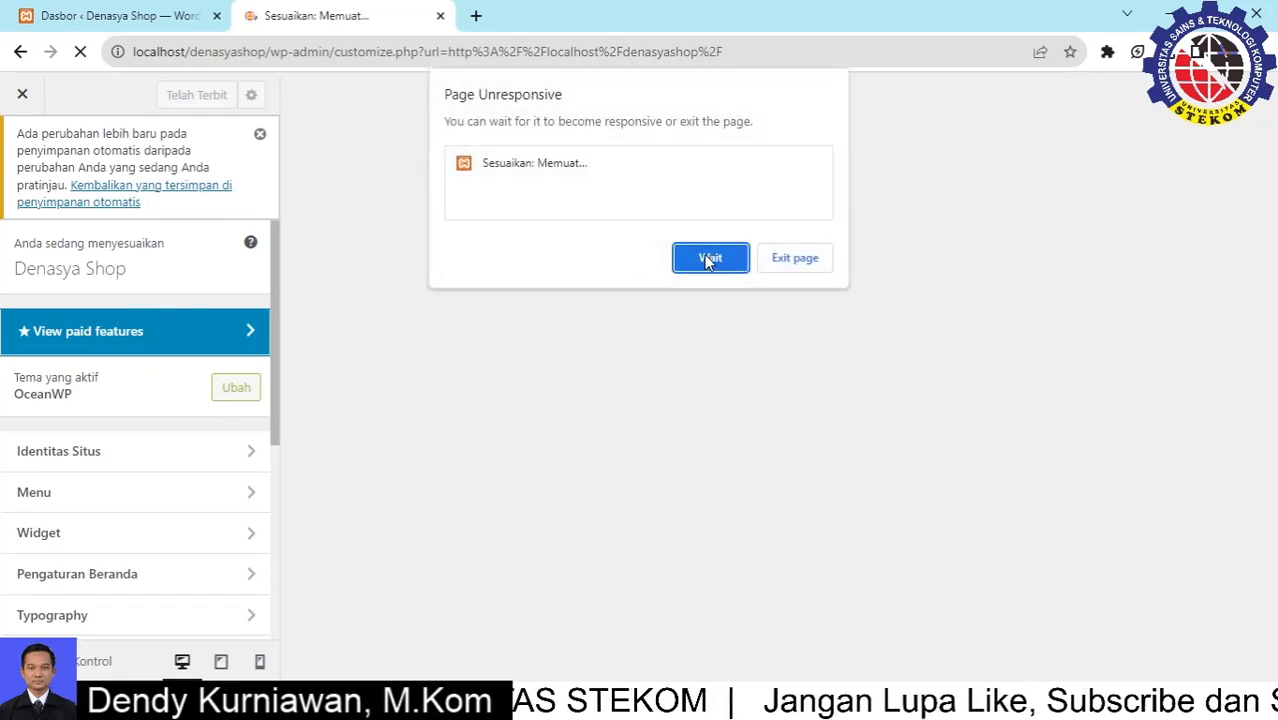
click(706, 262)
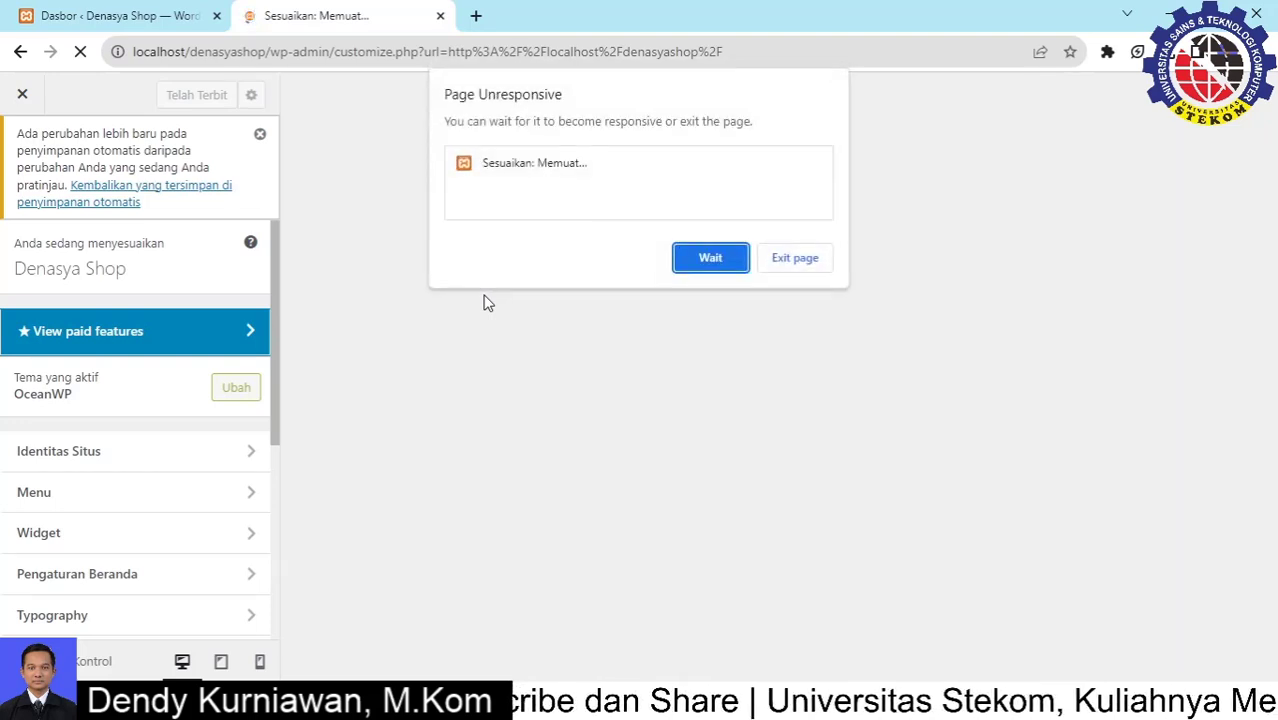
click(712, 262)
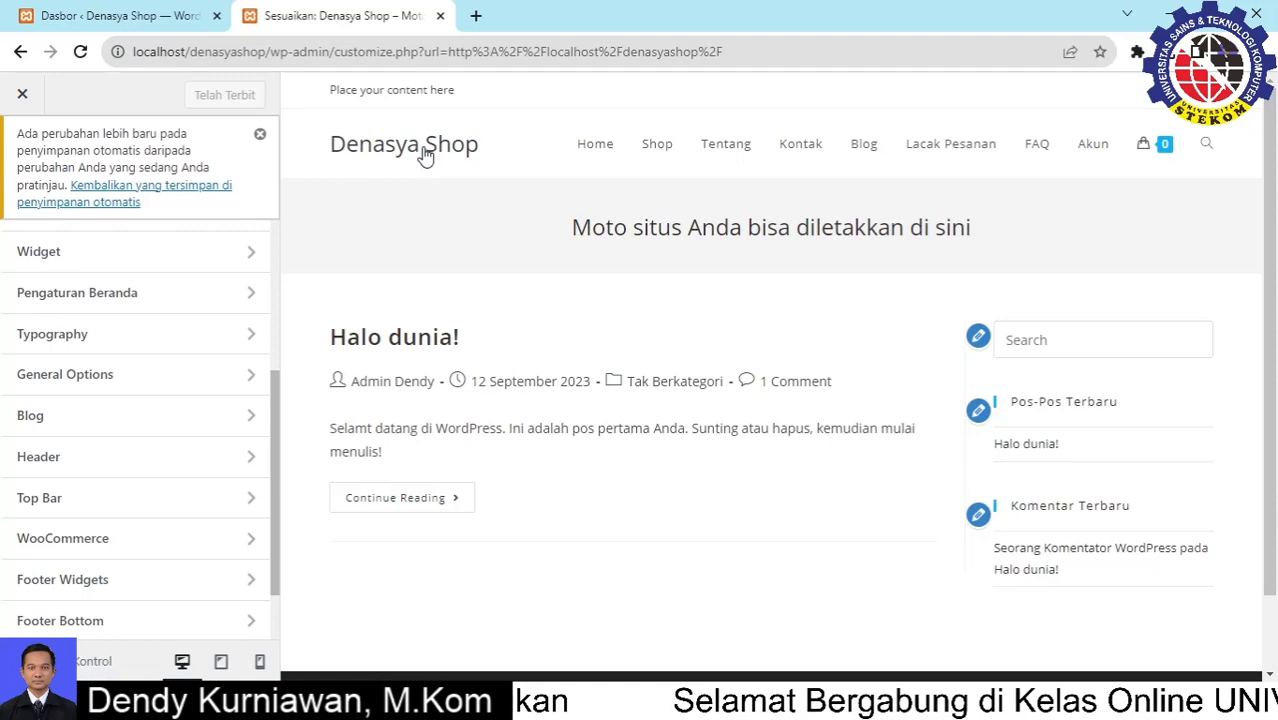
scroll(141, 162, down, 2)
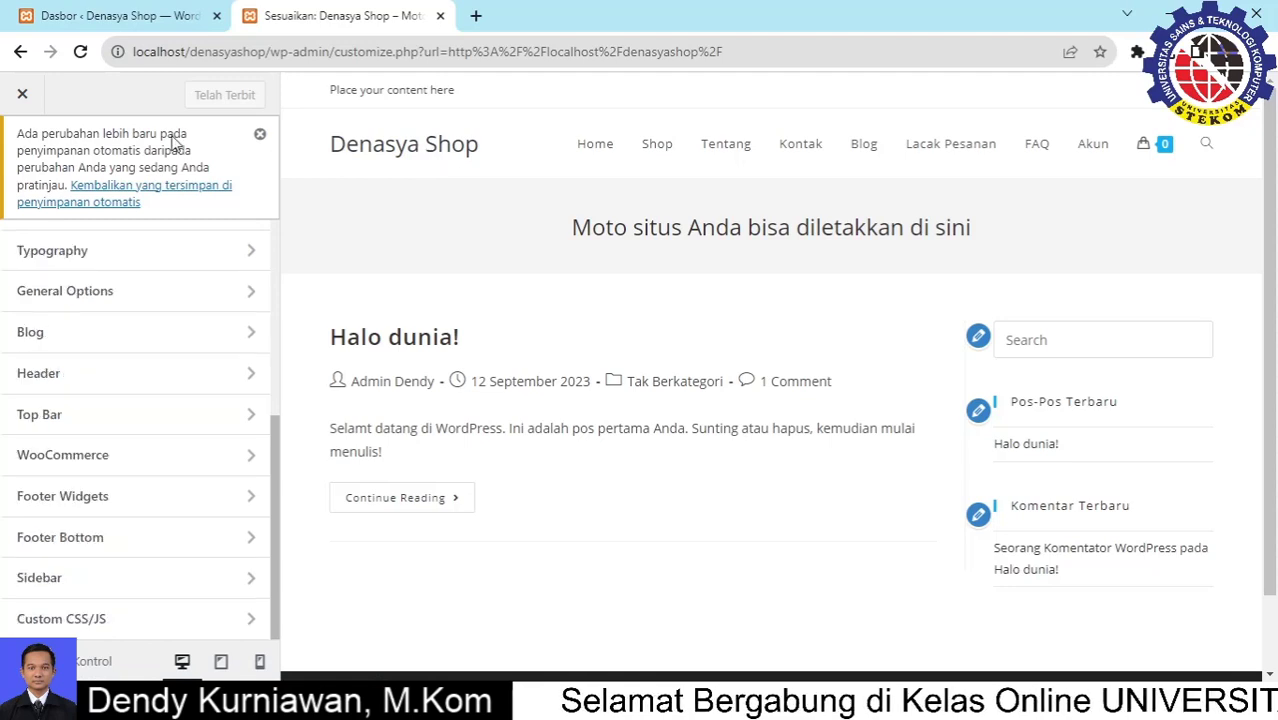
click(258, 133)
scroll(183, 231, up, 3)
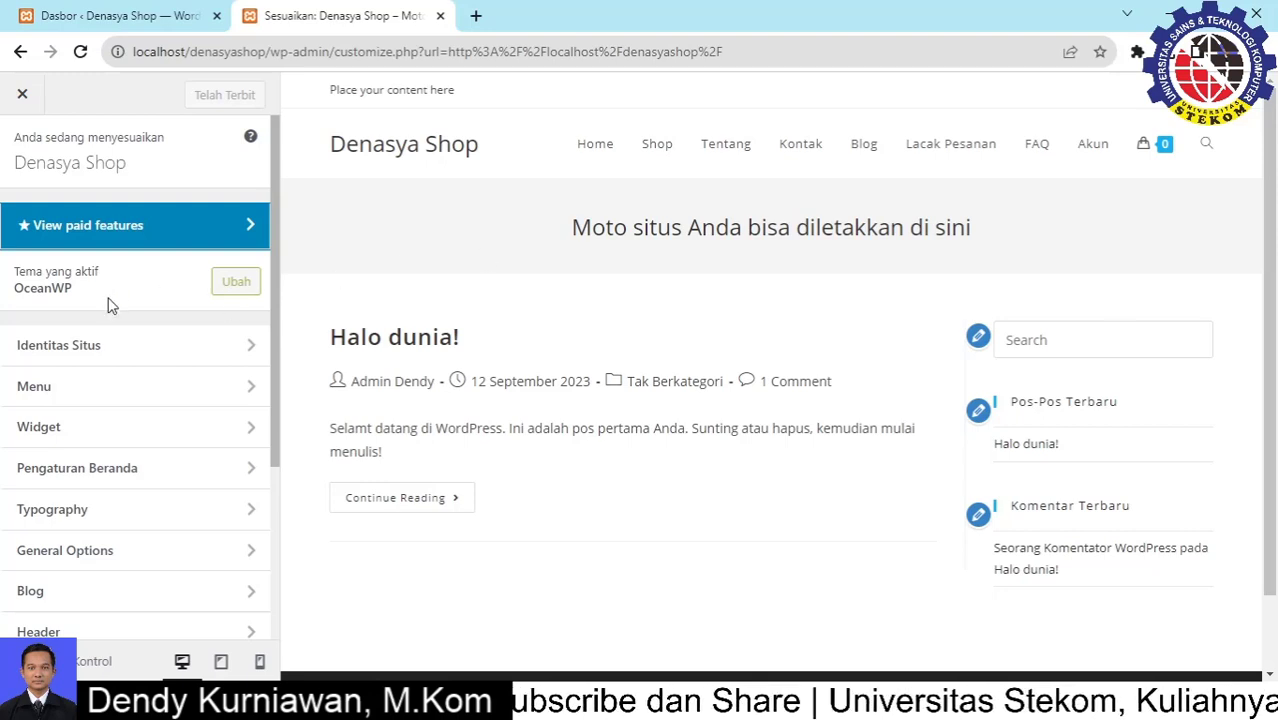
Create a new menu named "menu atas" in the customizer and assign it to the Top Bar and Mobile locations
click(89, 399)
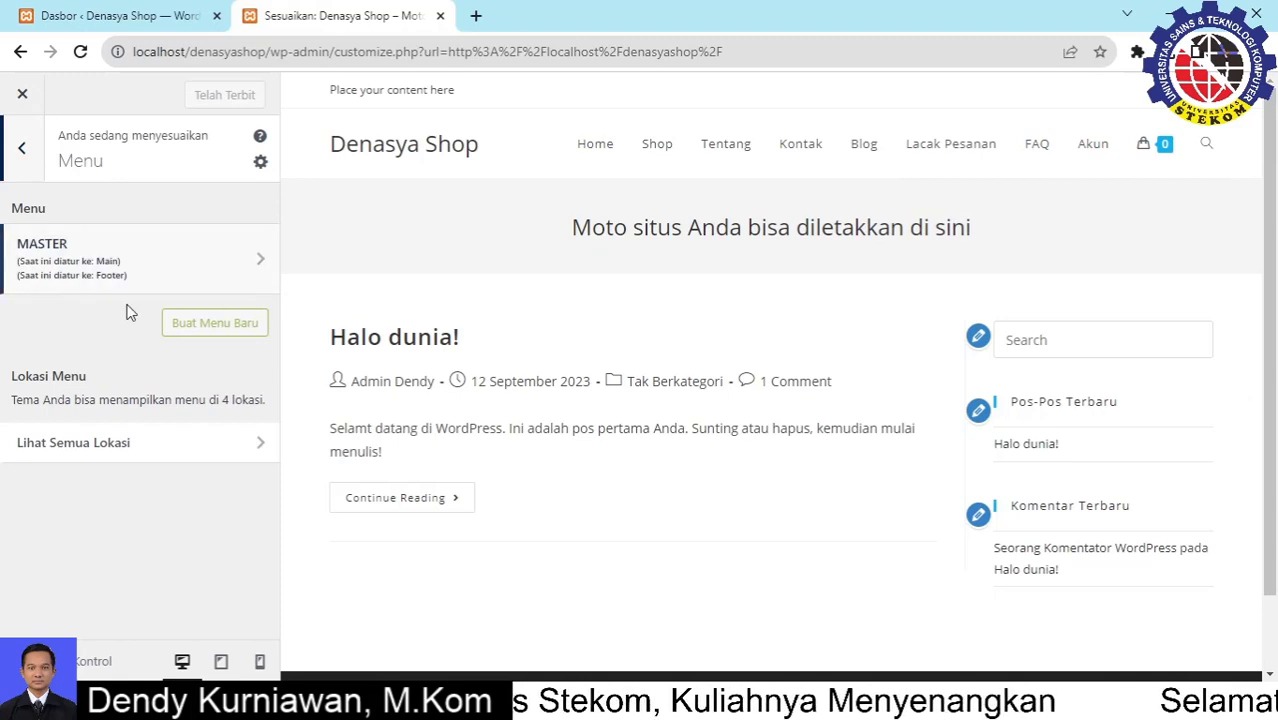
click(206, 326)
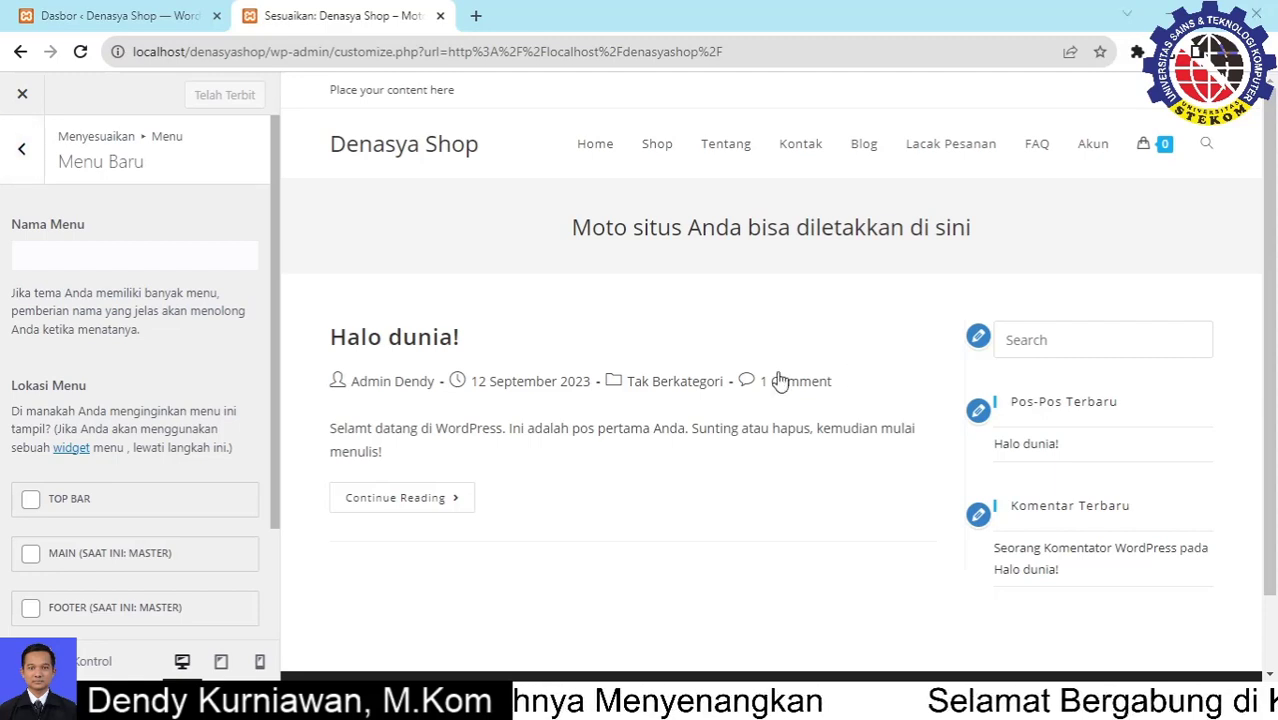
click(131, 258)
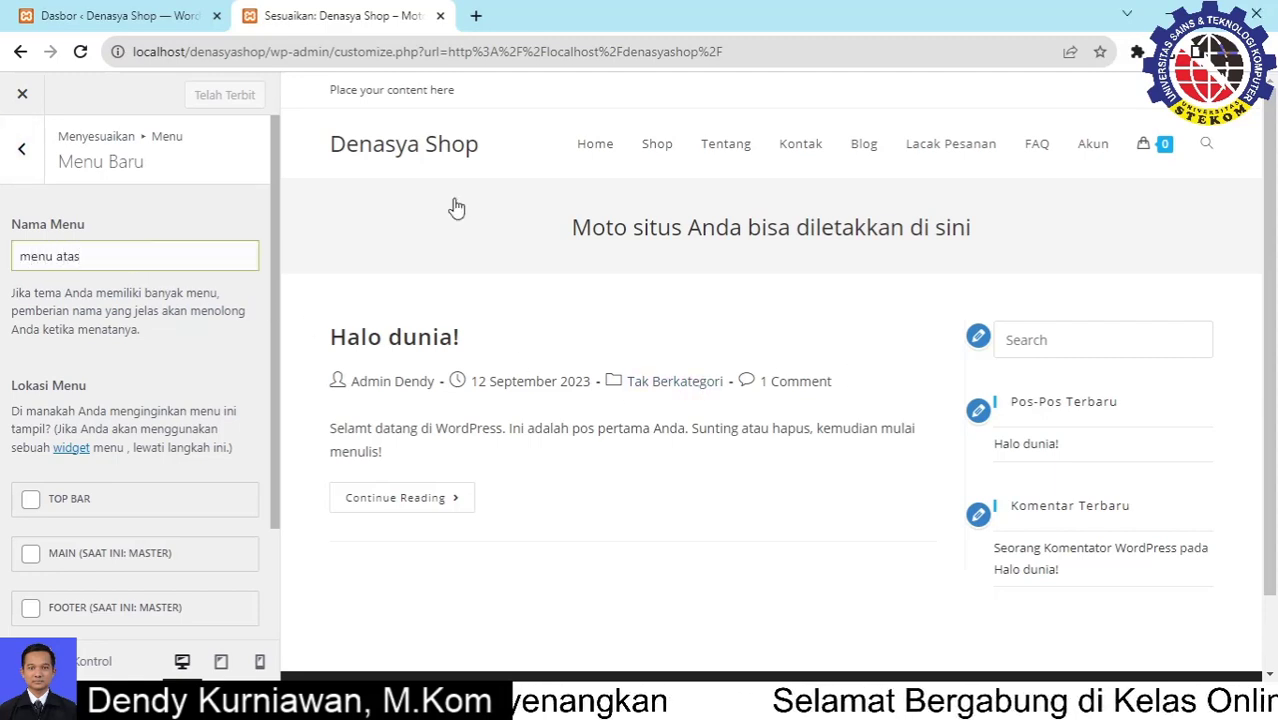
click(66, 502)
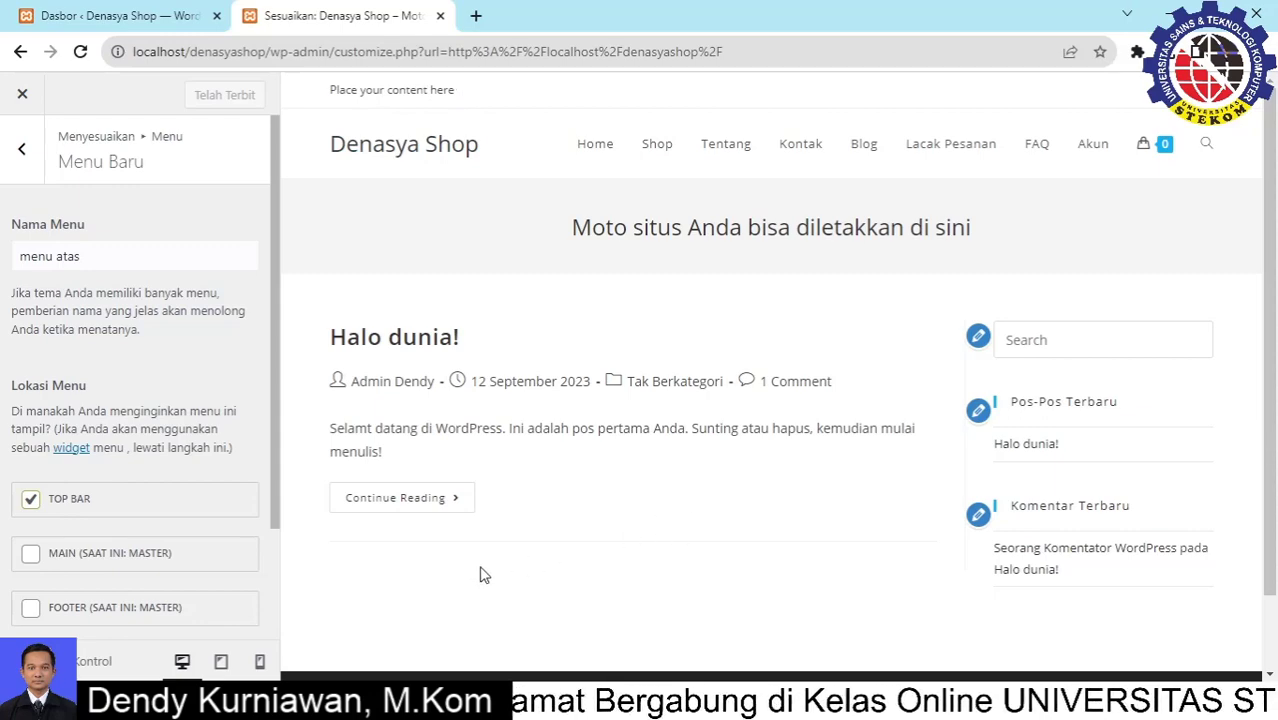
scroll(143, 450, down, 3)
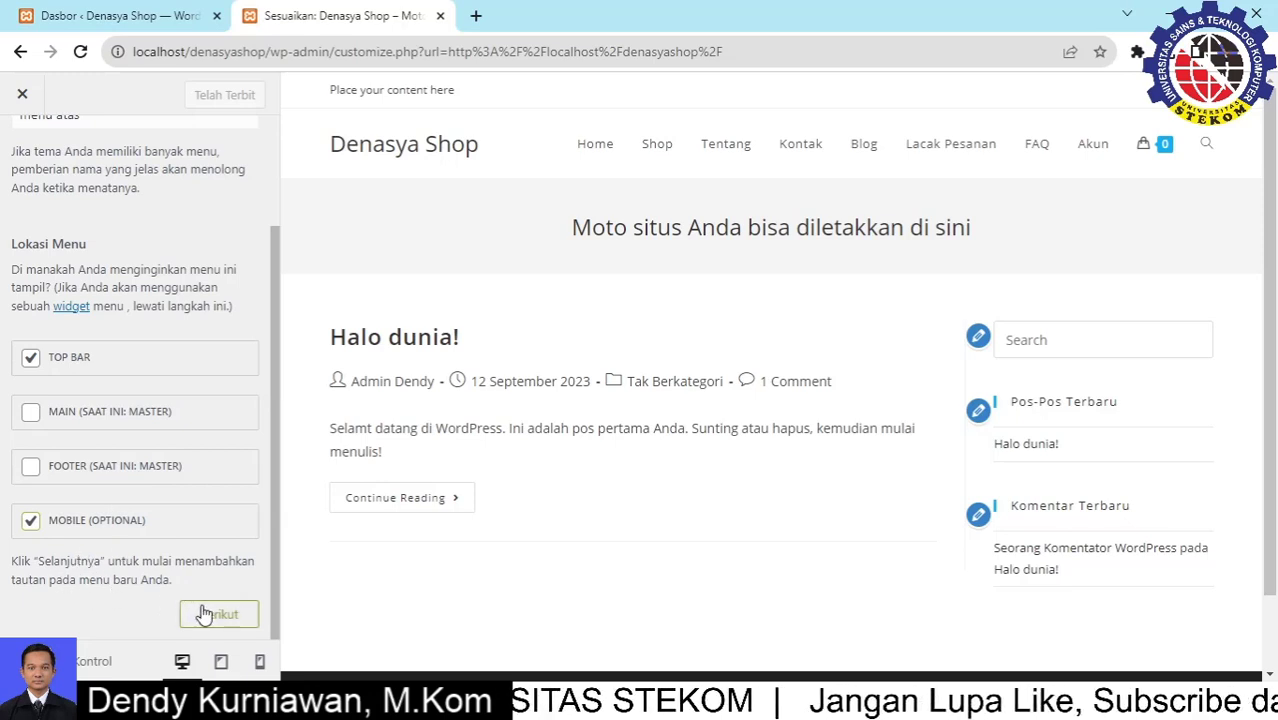
click(31, 521)
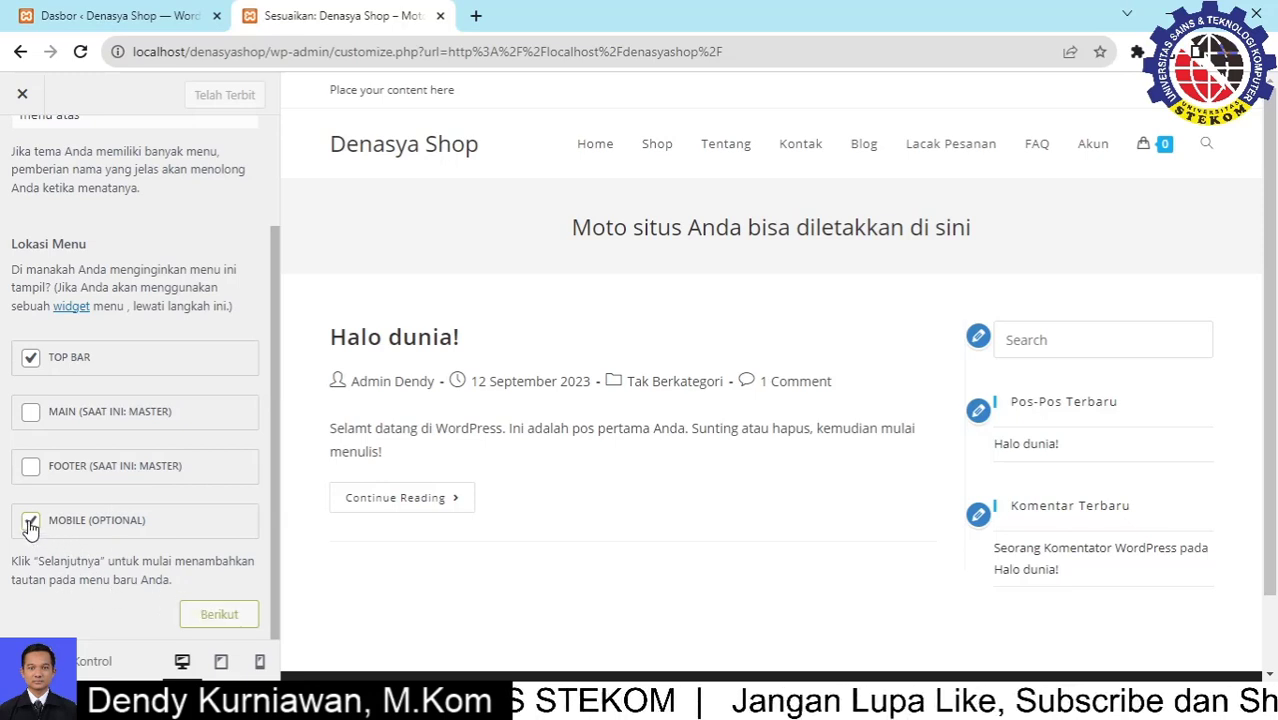
click(219, 615)
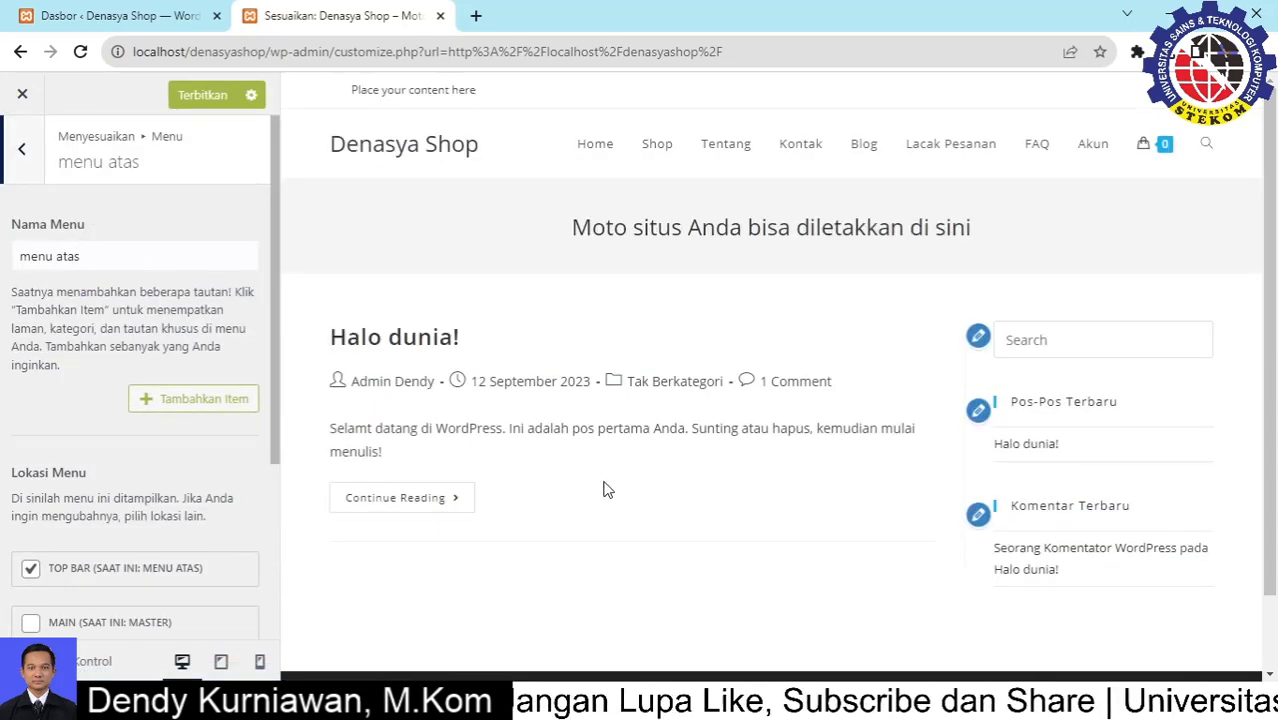
Add the FAQ, Kontak and Tentang pages as items of the "menu atas" menu
click(220, 400)
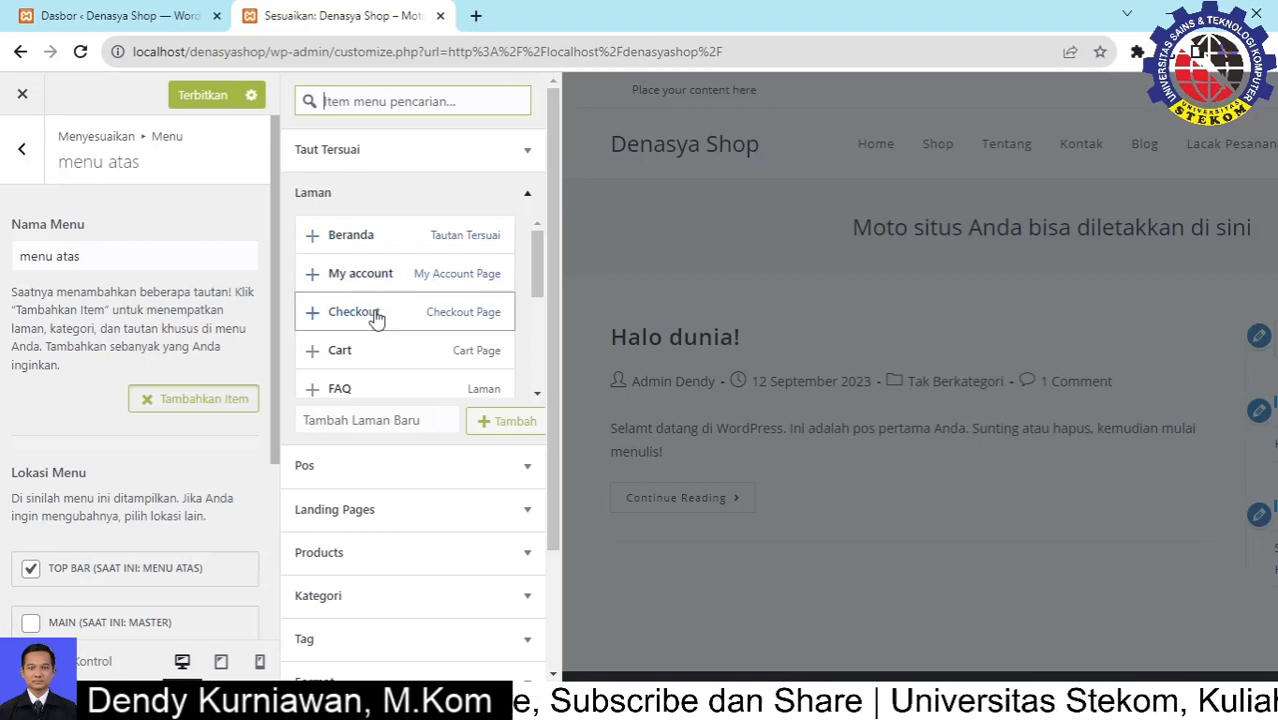
click(358, 386)
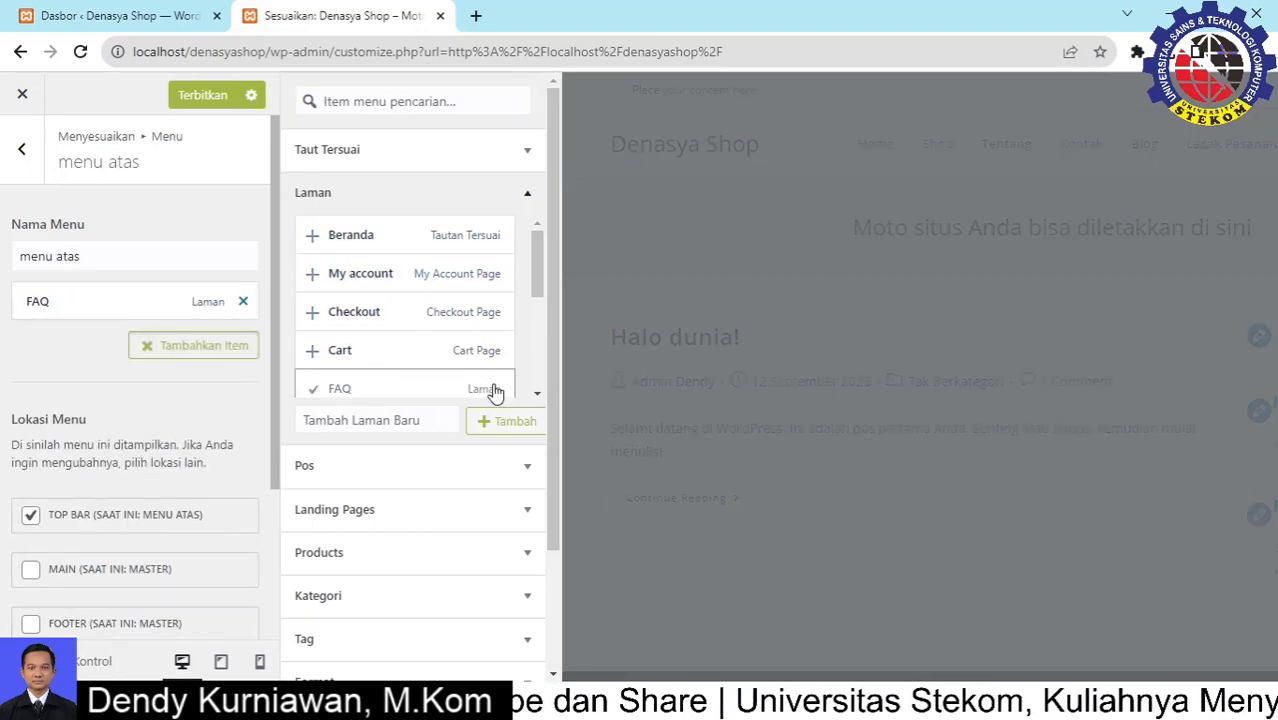
scroll(383, 328, down, 1)
click(378, 341)
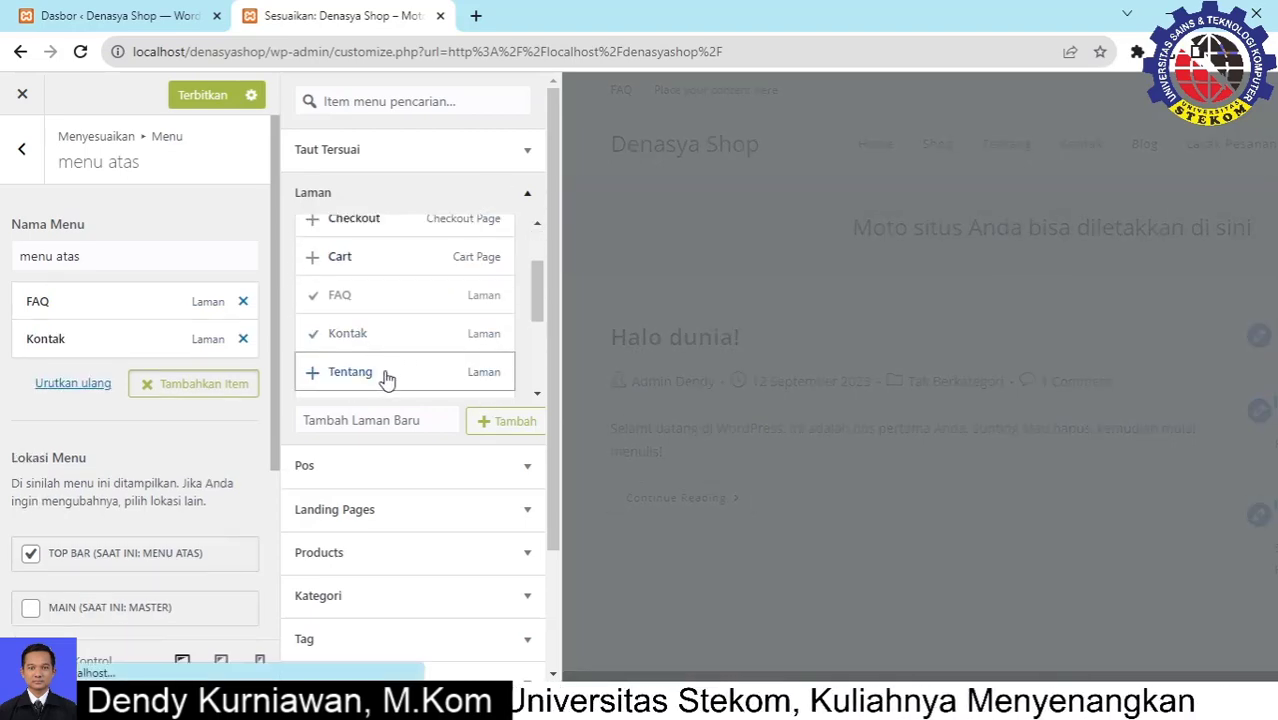
click(387, 375)
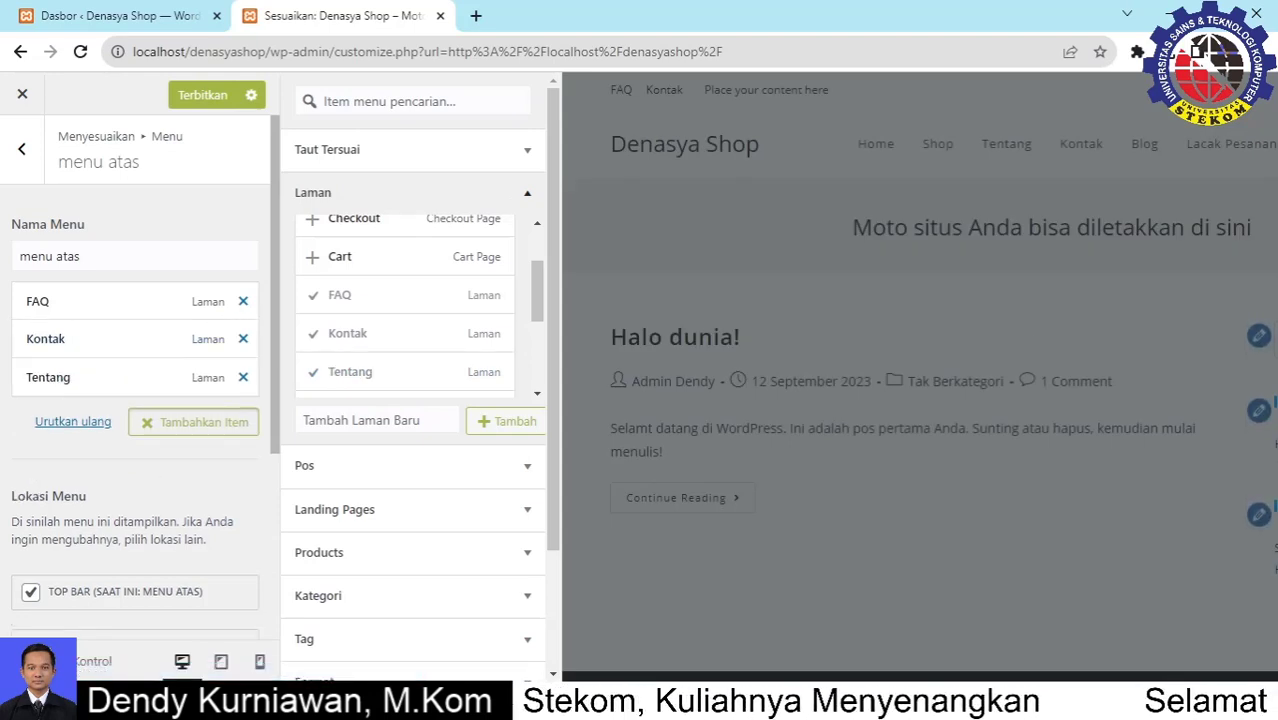
Close the list of available items and reorder the "menu atas" items as Tentang, Kontak, FAQ
mouse_move(106, 330)
mouse_down()
mouse_move(111, 290)
mouse_move(106, 325)
mouse_up()
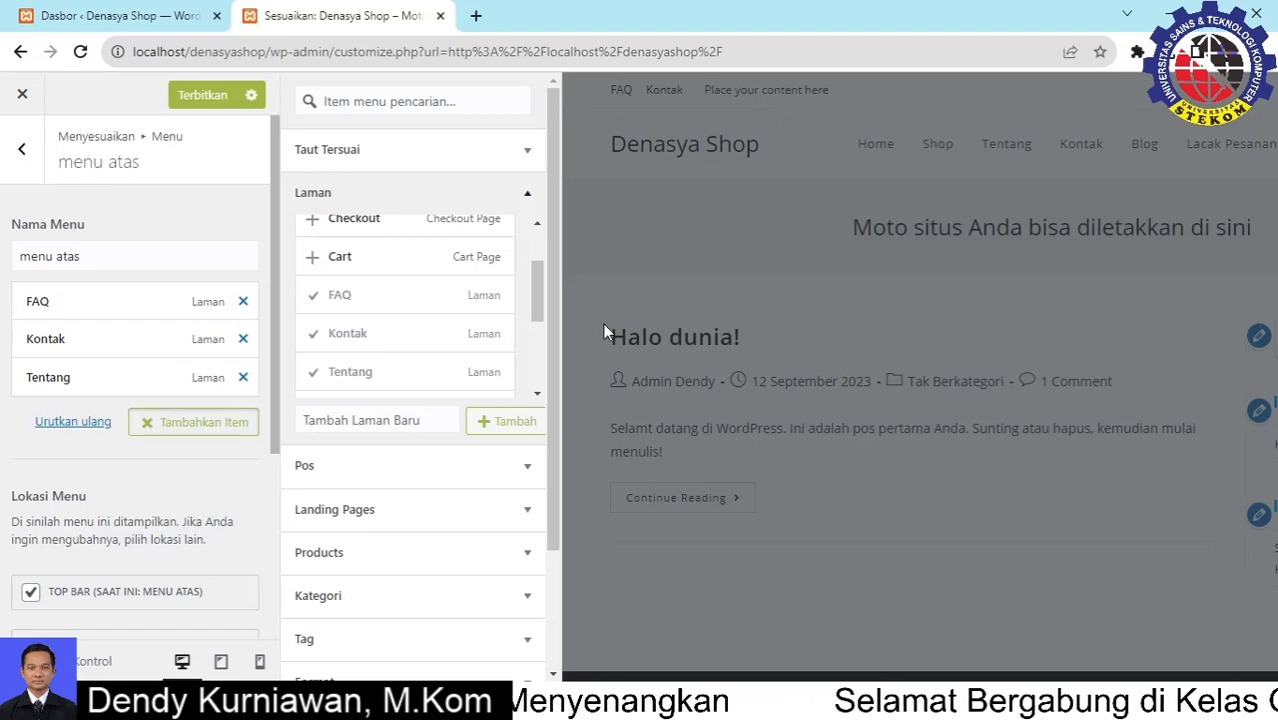
scroll(505, 500, down, 3)
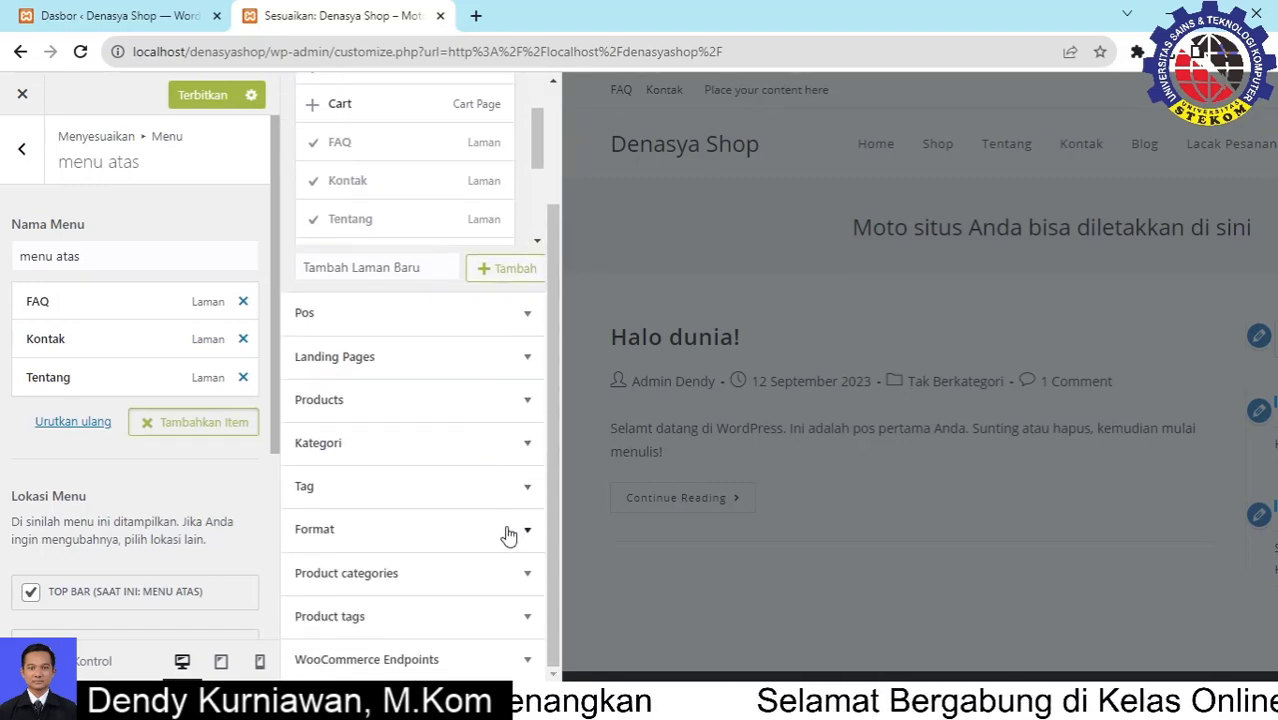
scroll(515, 520, up, 3)
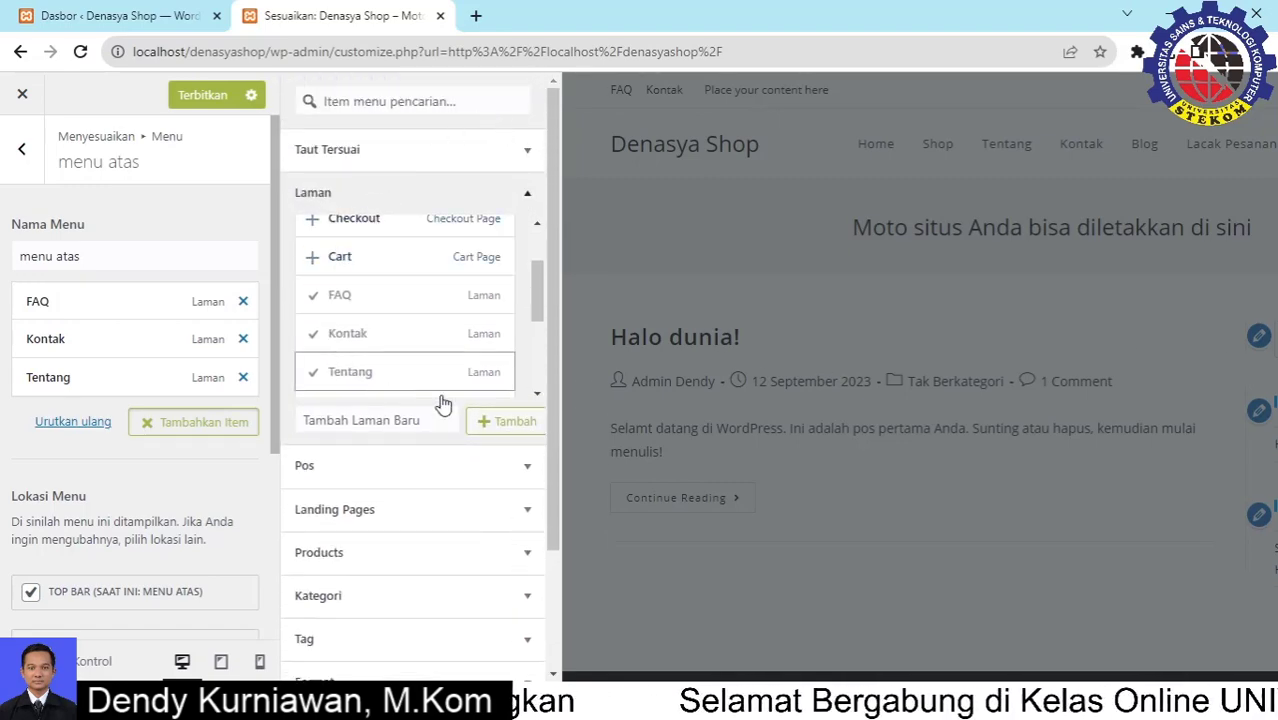
scroll(184, 497, down, 2)
scroll(184, 497, down, 2)
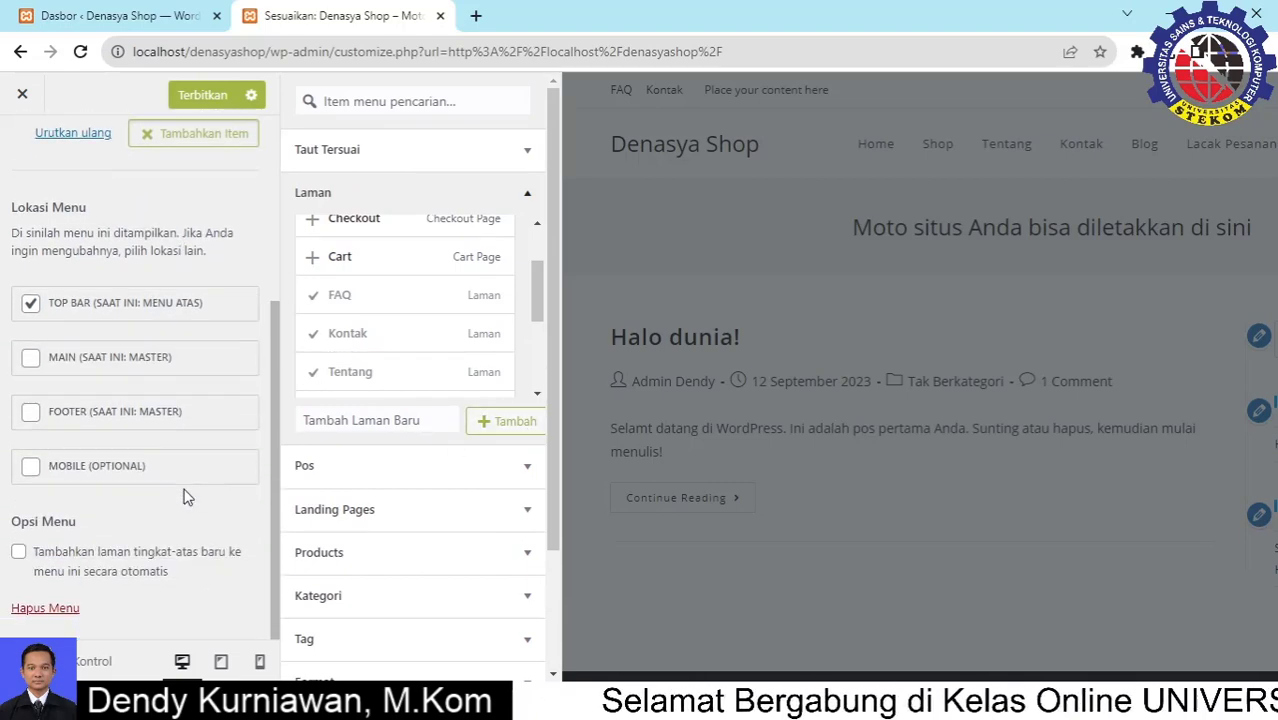
scroll(184, 497, up, 5)
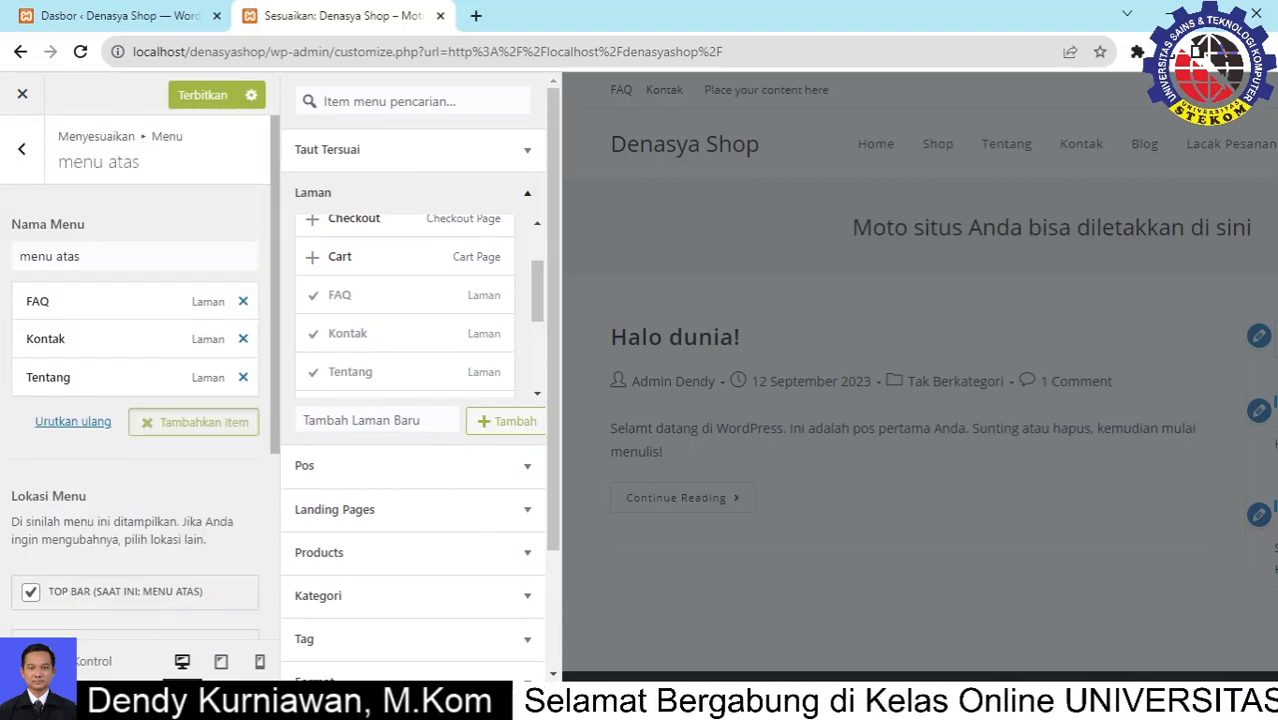
click(623, 112)
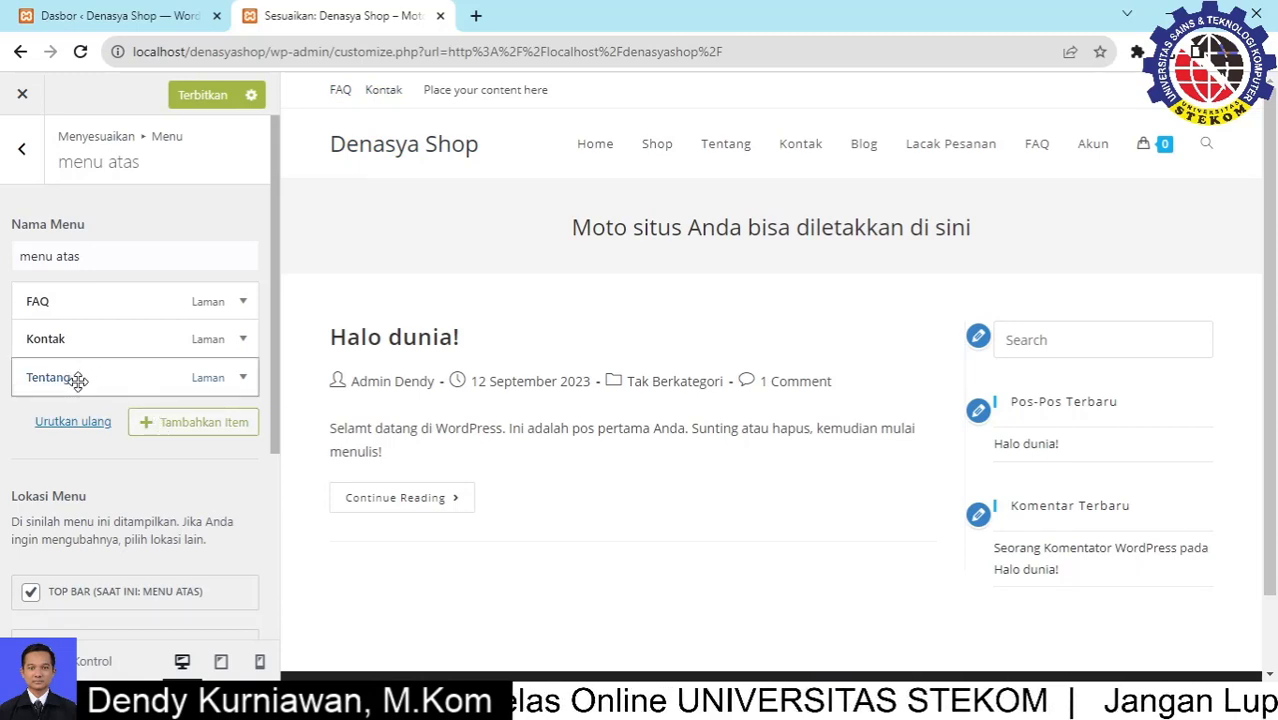
drag(78, 382, 76, 325)
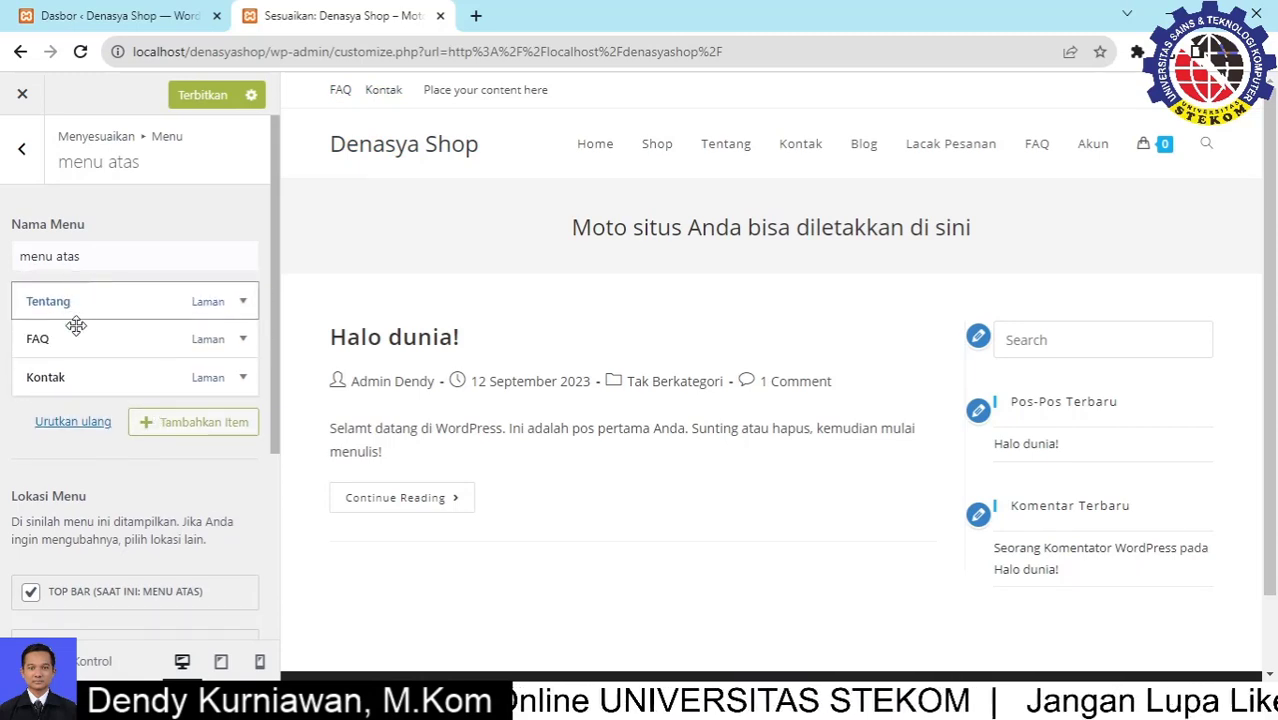
drag(63, 371, 68, 335)
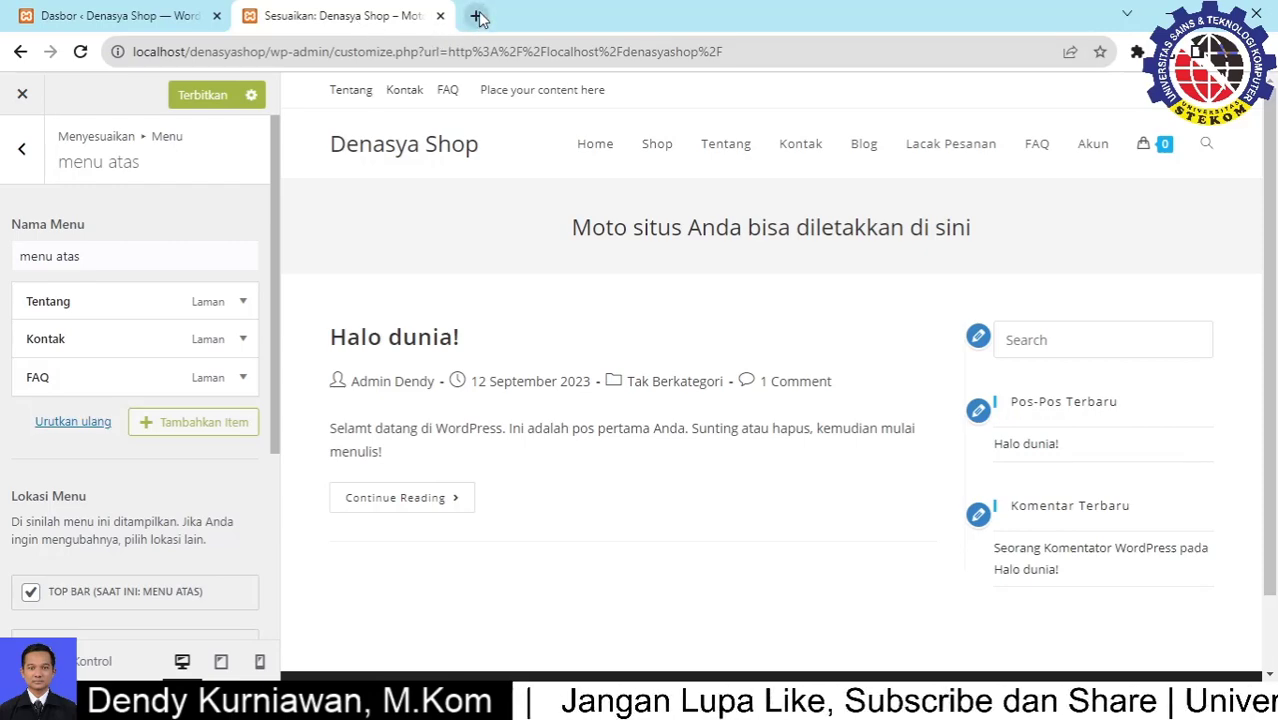
Copy the address localhost/denasyashop from the dashboard and open the shop's front page in a new browser tab
click(152, 12)
drag(267, 51, 136, 52)
key(ctrl+c)
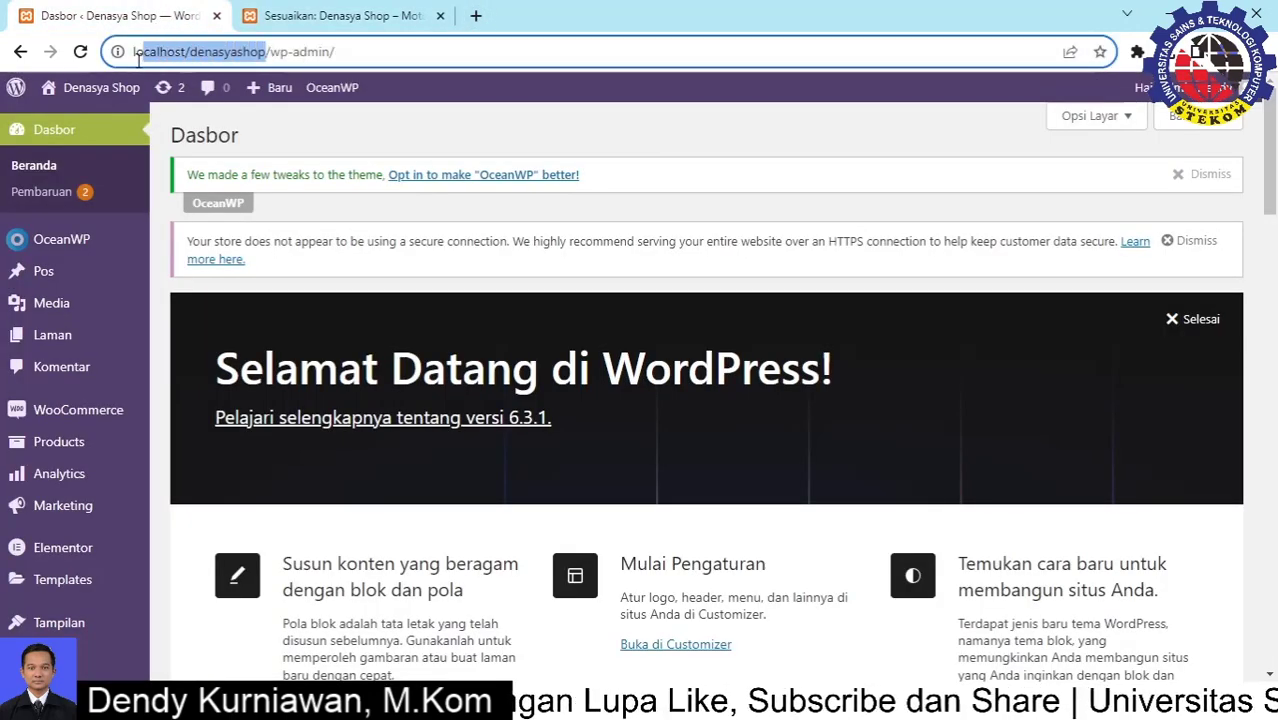
click(476, 15)
key(ctrl+v)
key(Return)
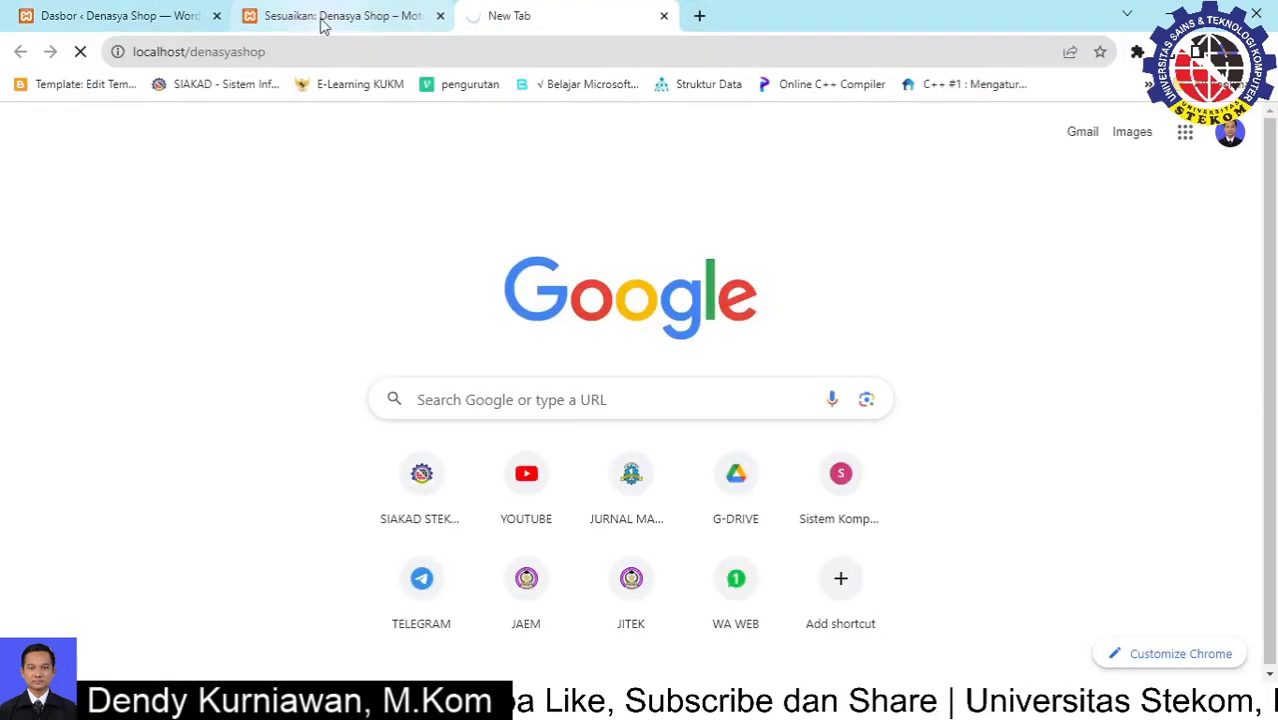
Compare the top bar on the live front page with the customizer preview
click(322, 28)
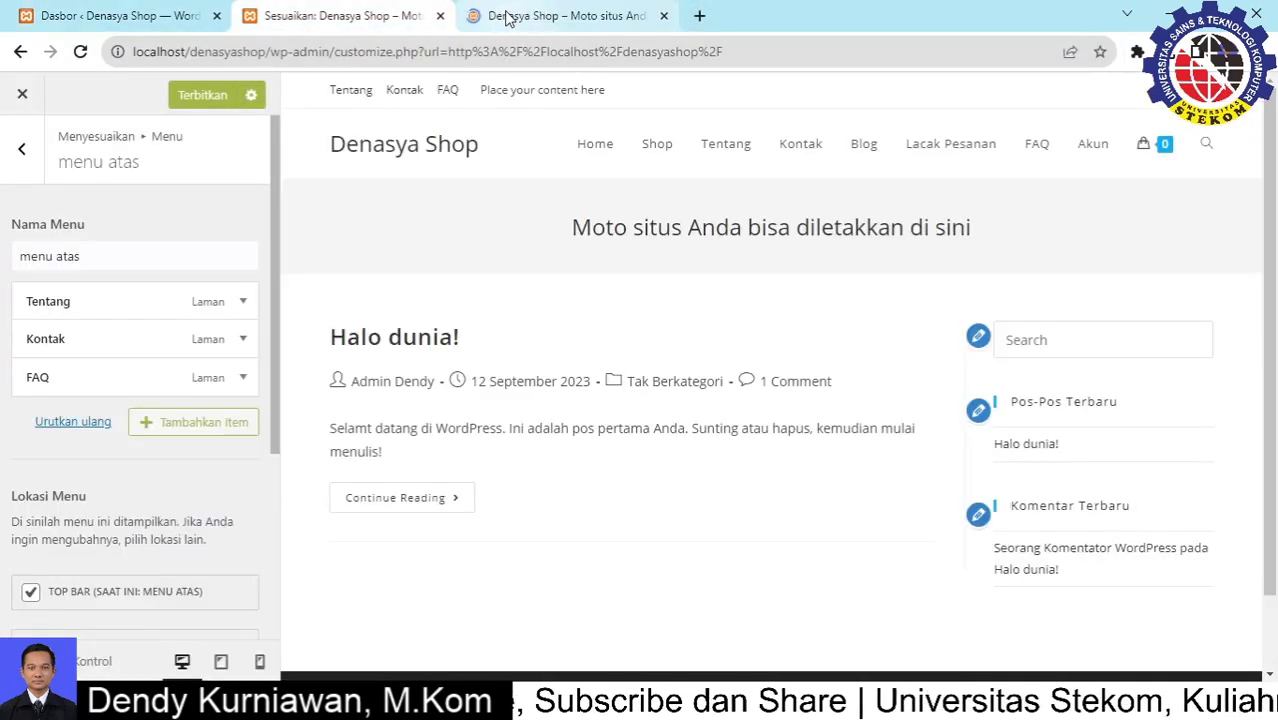
click(505, 16)
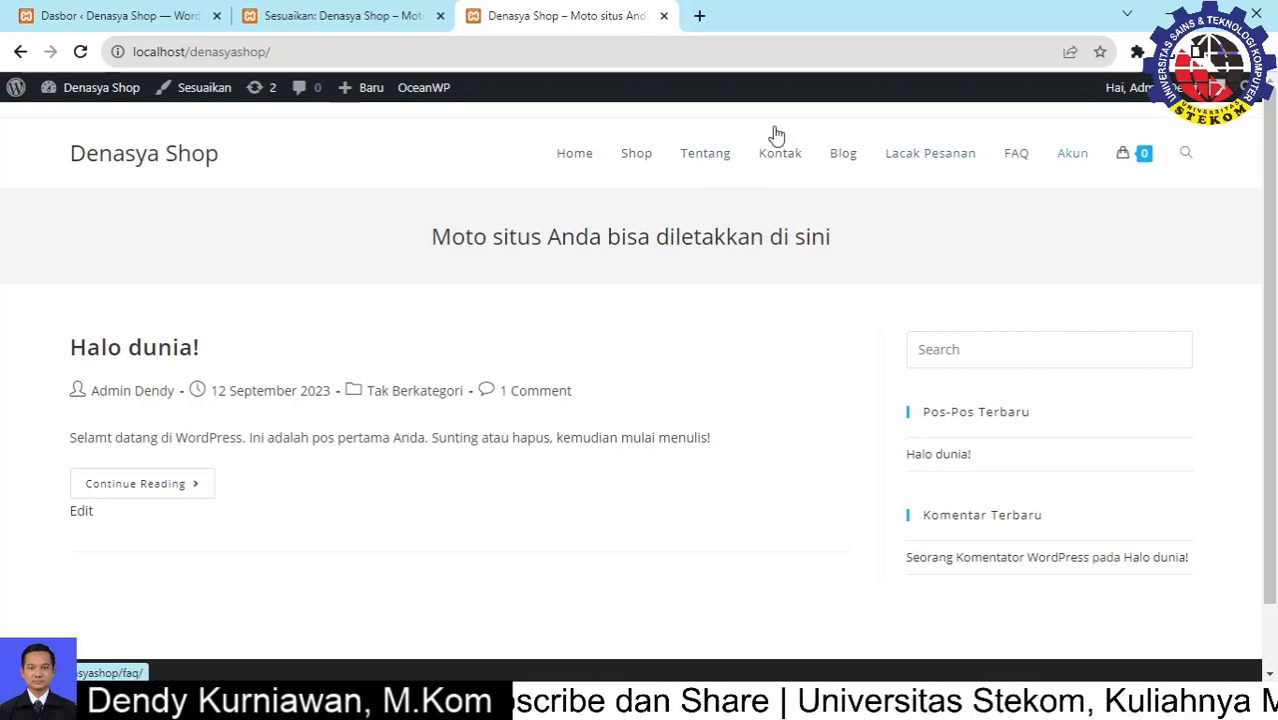
click(302, 17)
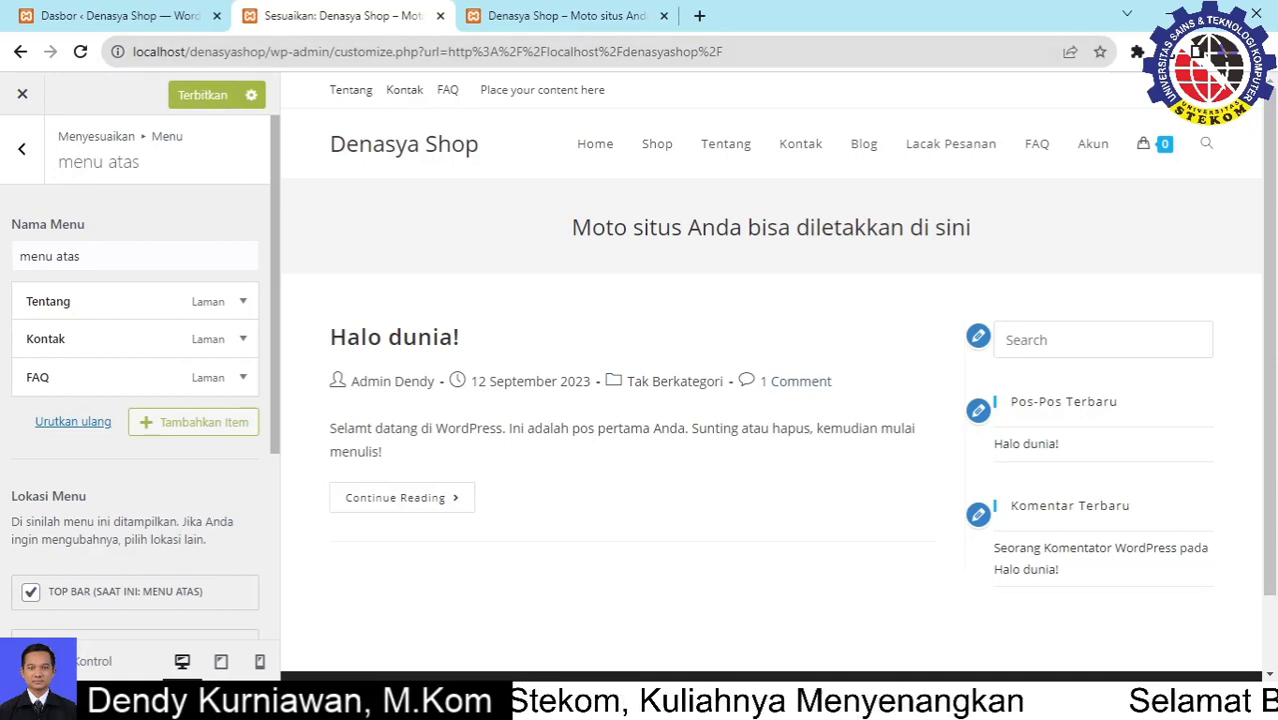
Expand the Tentang item, publish the "menu atas" changes, and reload the shop's front page to check its top bar
click(100, 301)
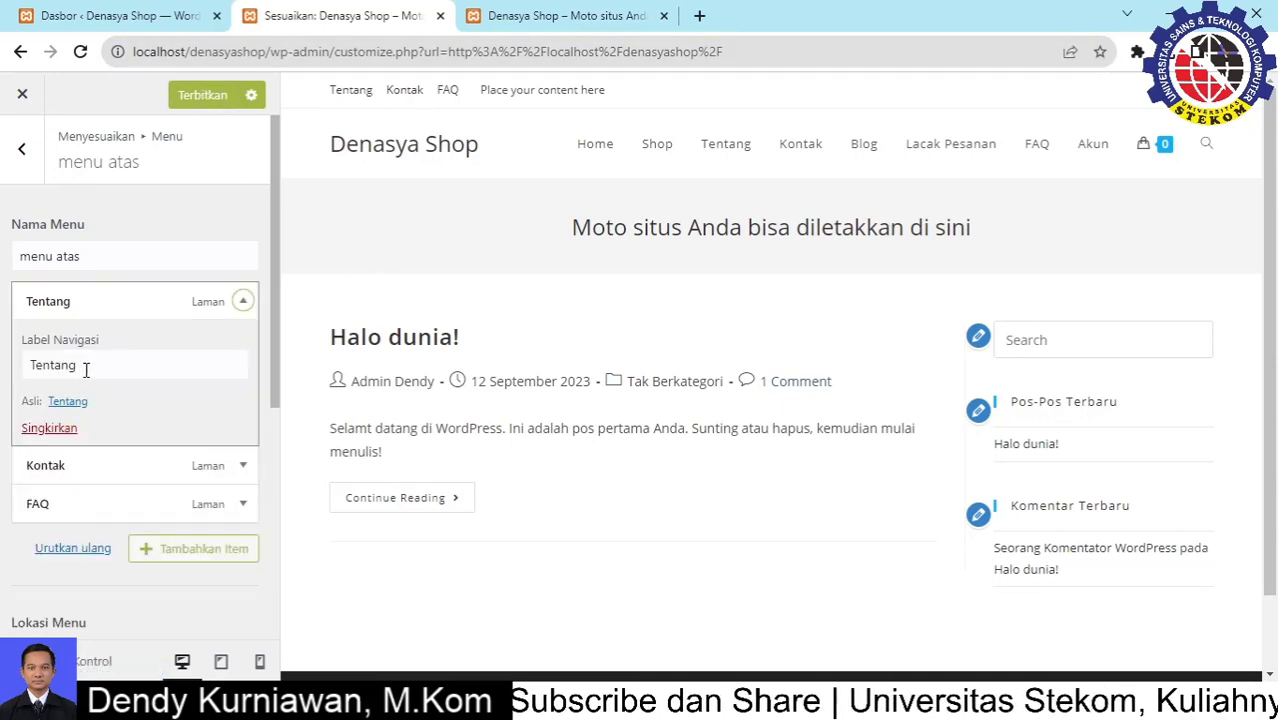
click(86, 365)
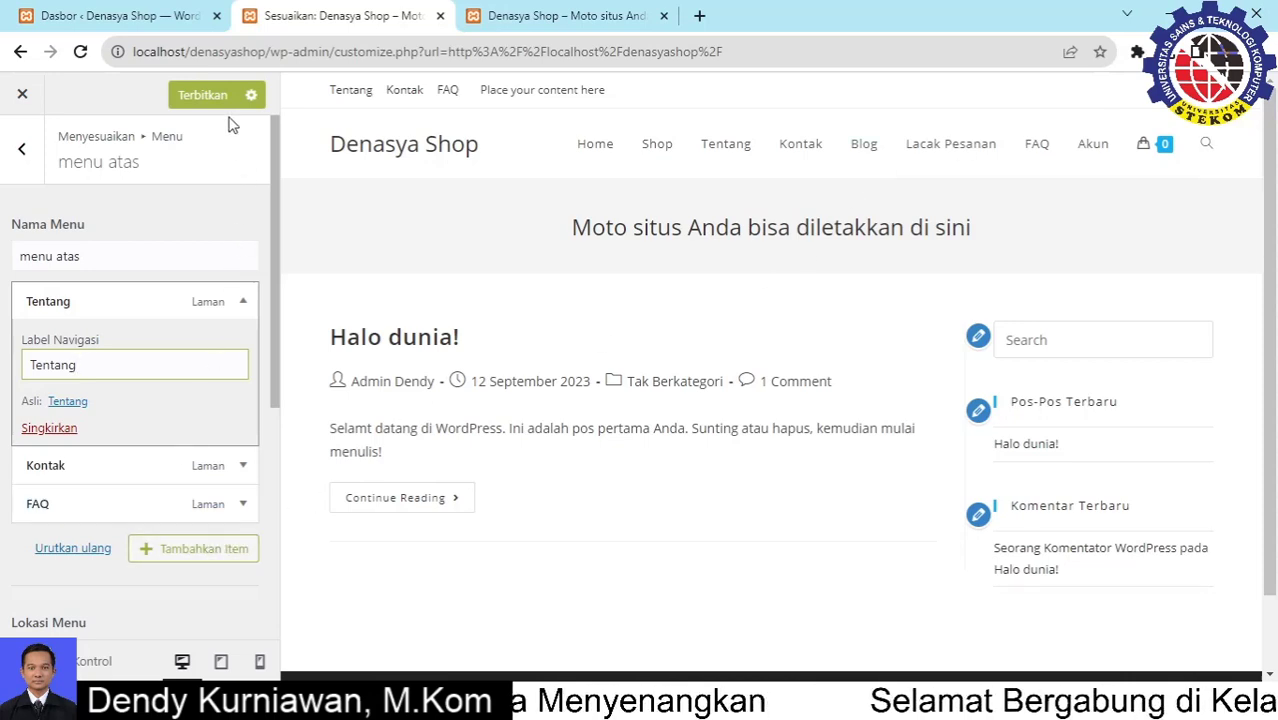
click(205, 94)
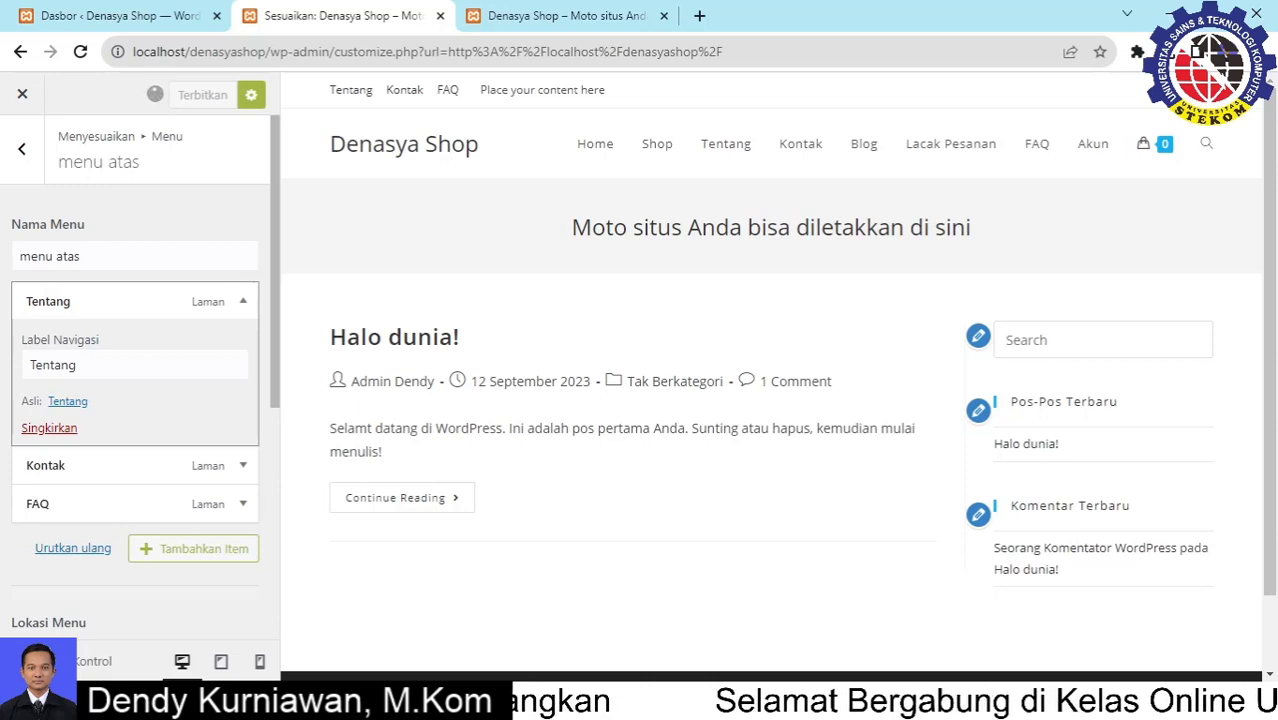
click(515, 17)
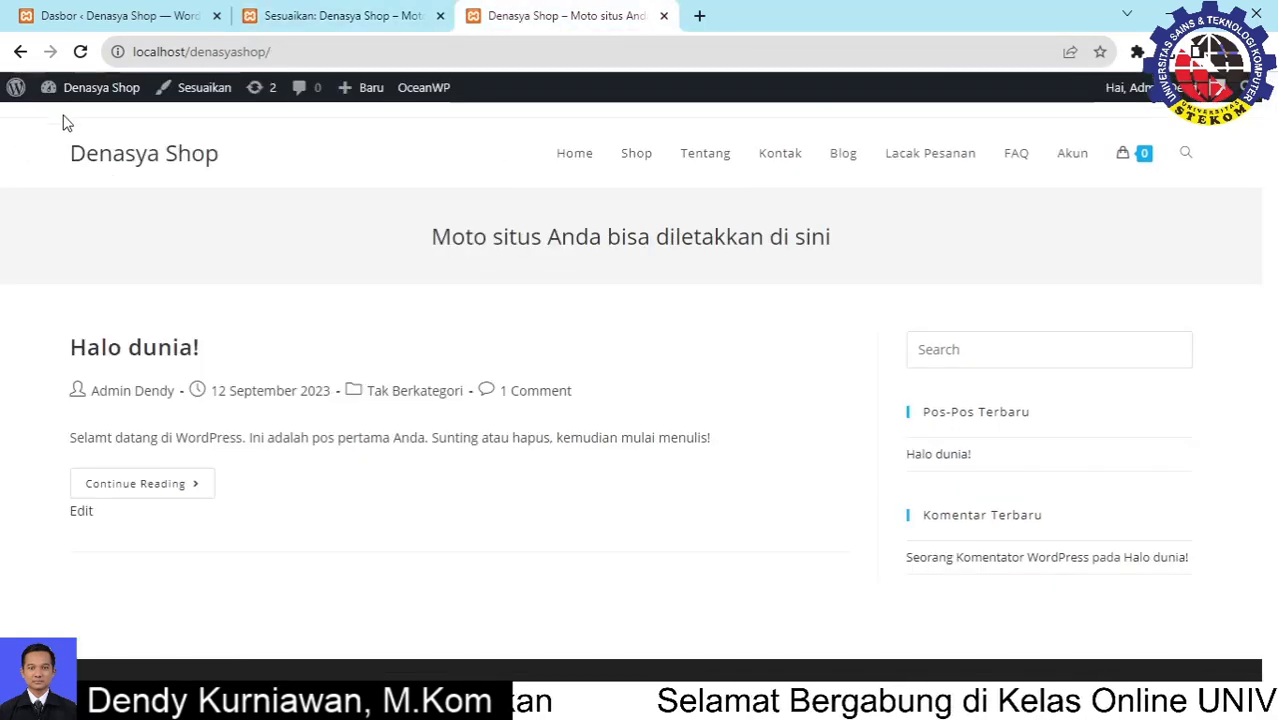
click(81, 51)
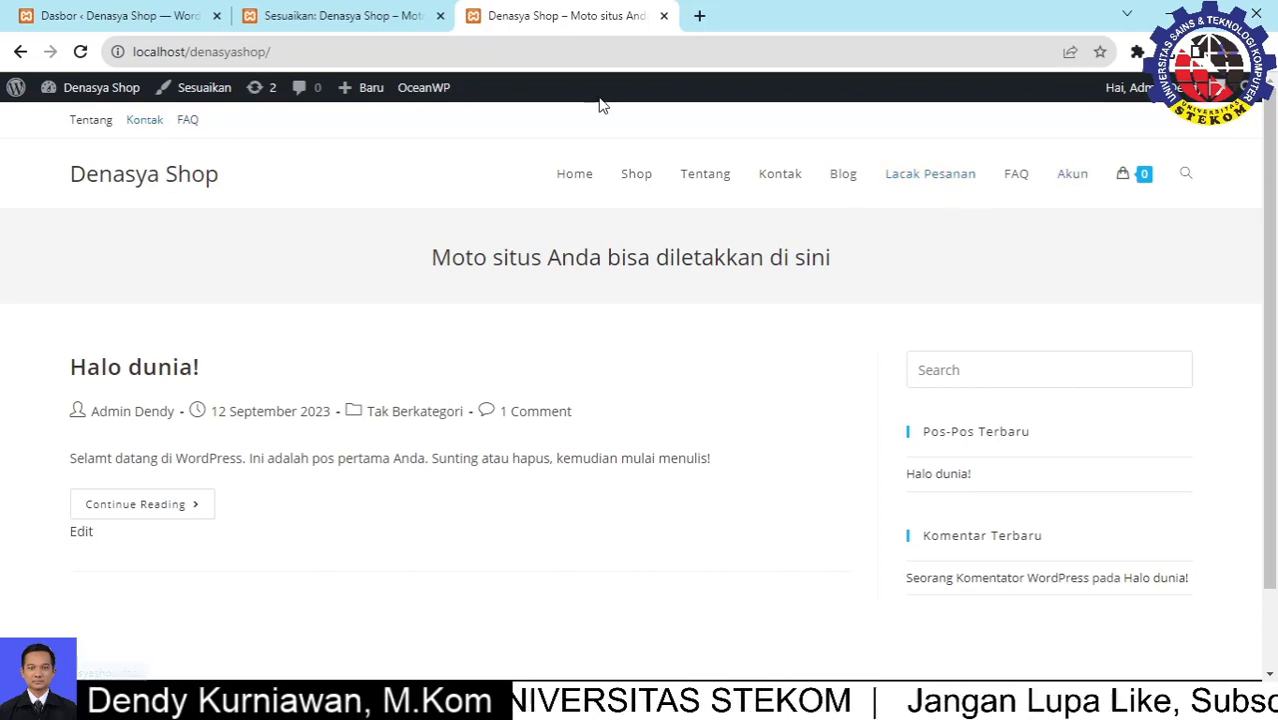
Review the location settings of "menu atas" in the customizer and leave the customizer
click(350, 17)
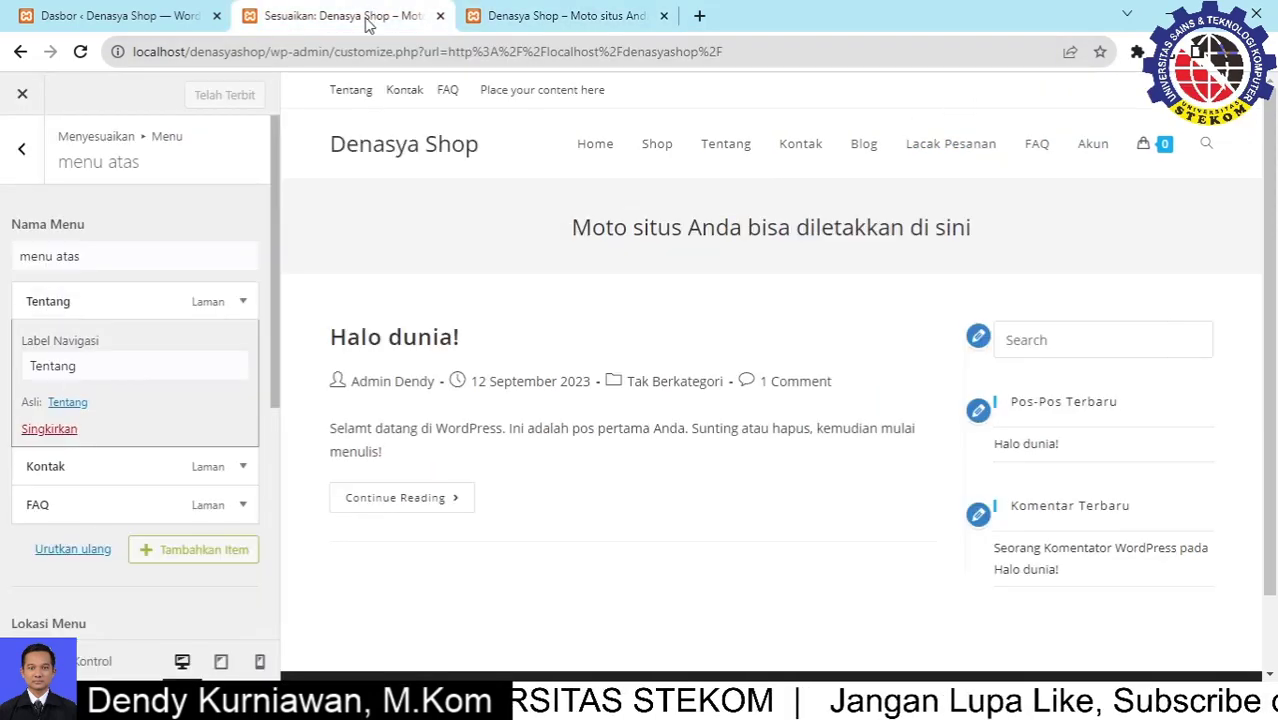
scroll(171, 357, down, 5)
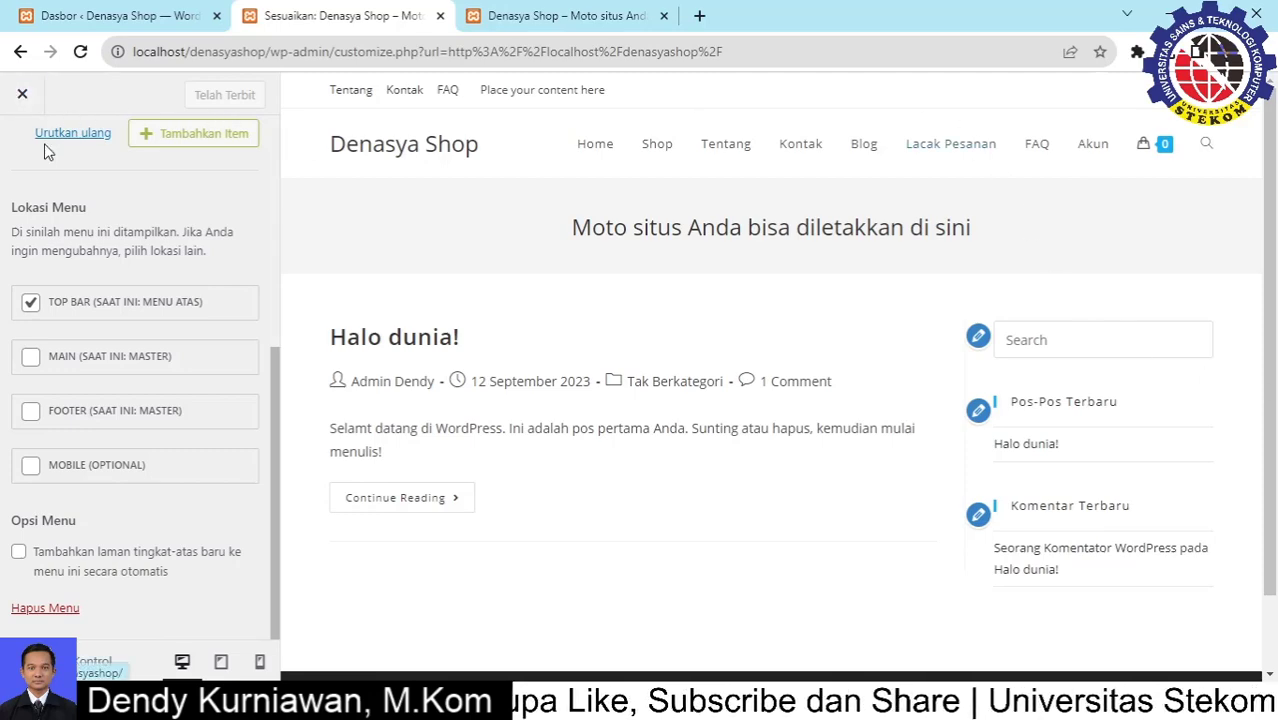
scroll(89, 176, up, 5)
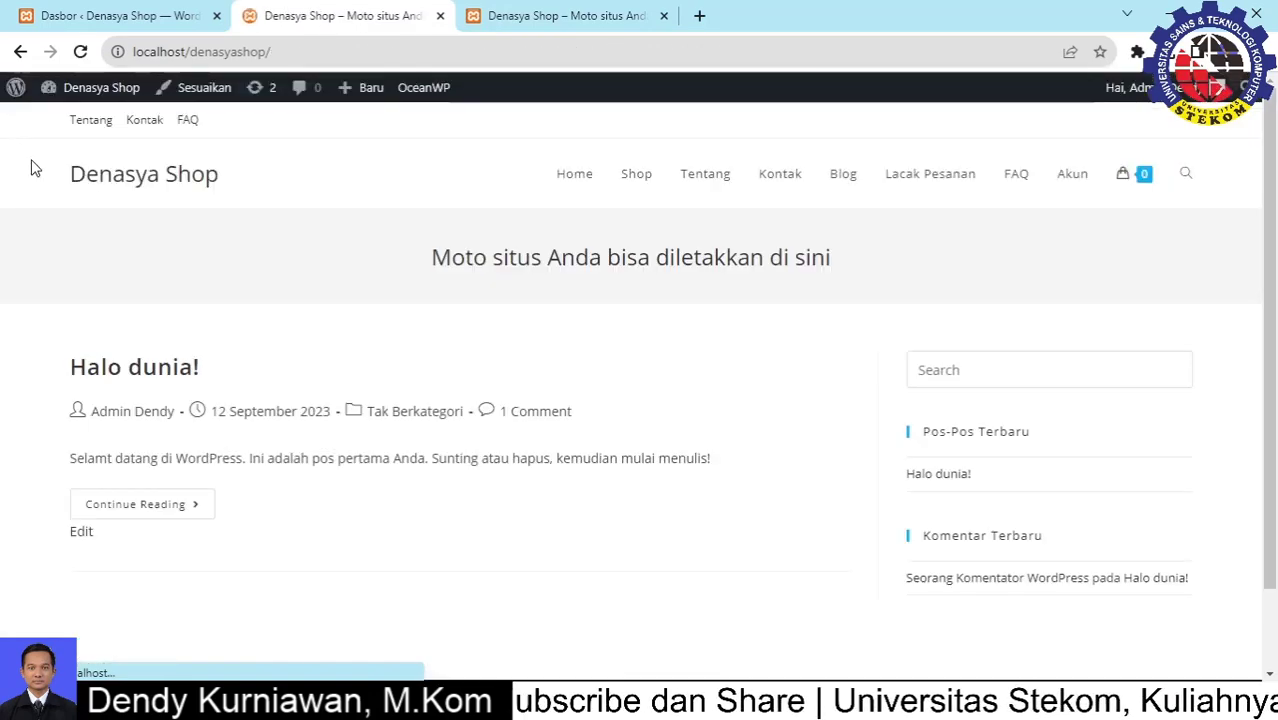
Reopen the customizer from the front page, waiting for it to load, and open the General settings of the Top Bar section
click(190, 98)
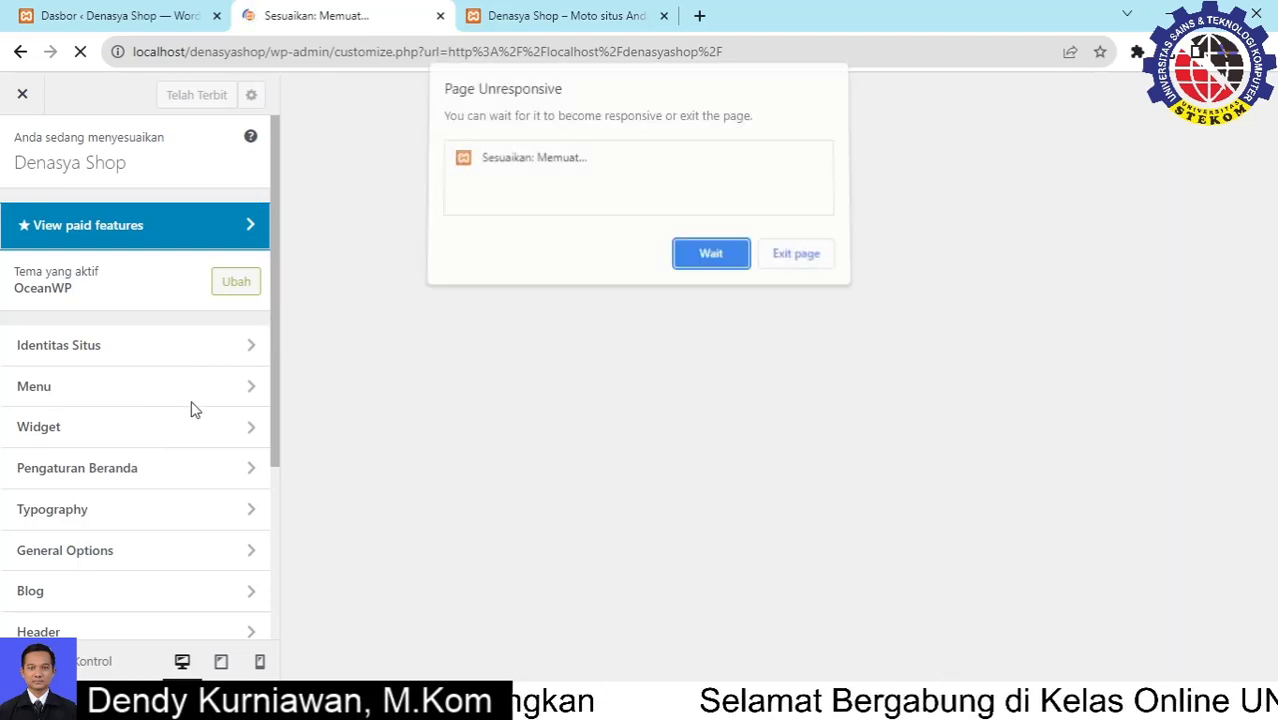
click(709, 258)
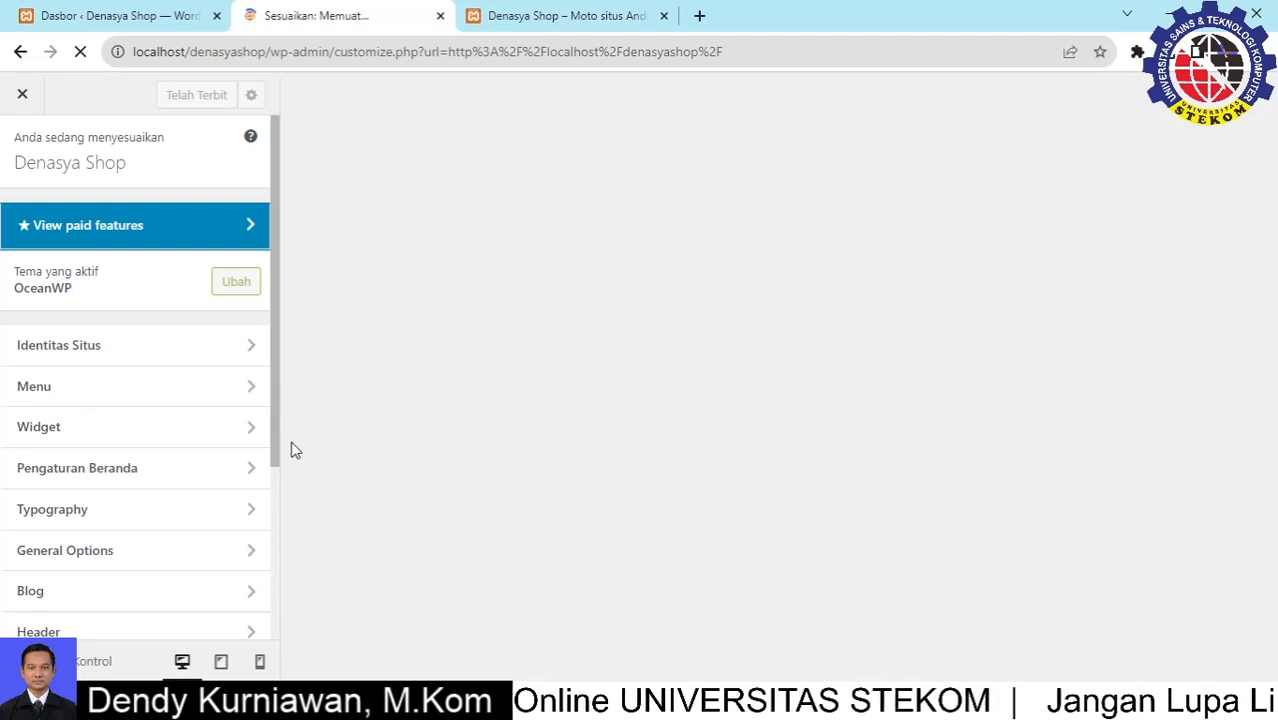
click(714, 258)
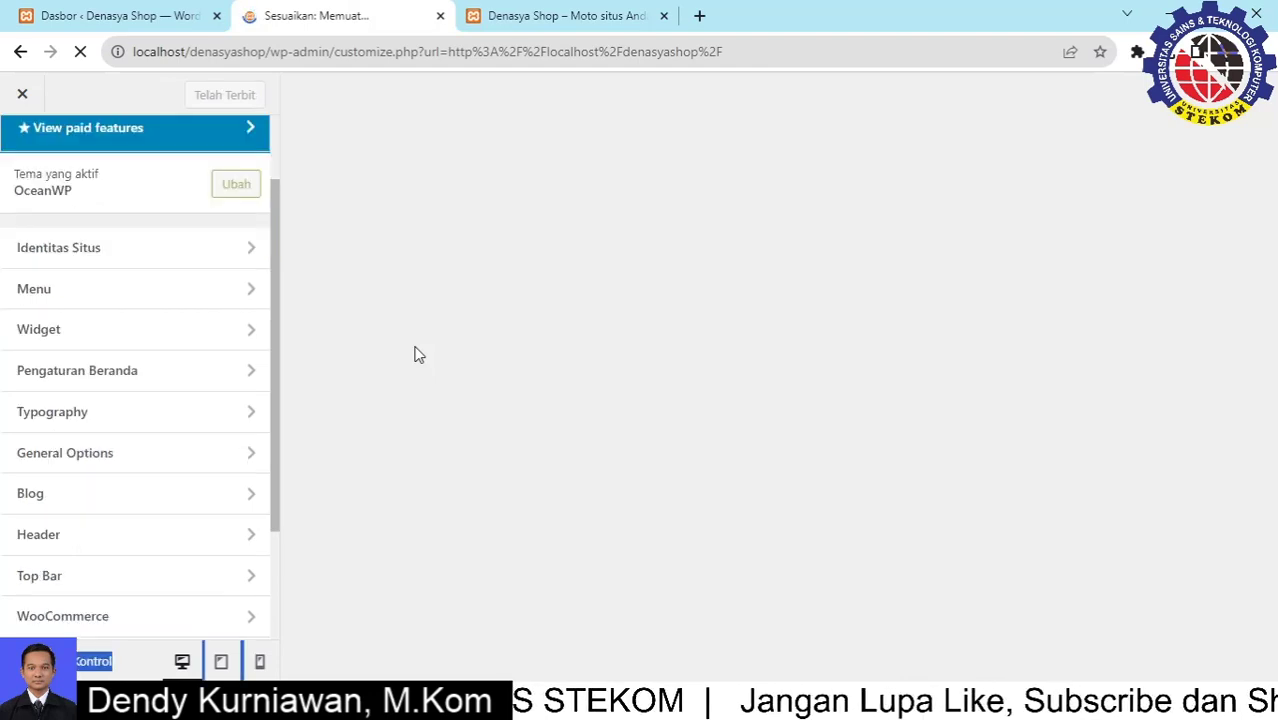
scroll(208, 366, down, 2)
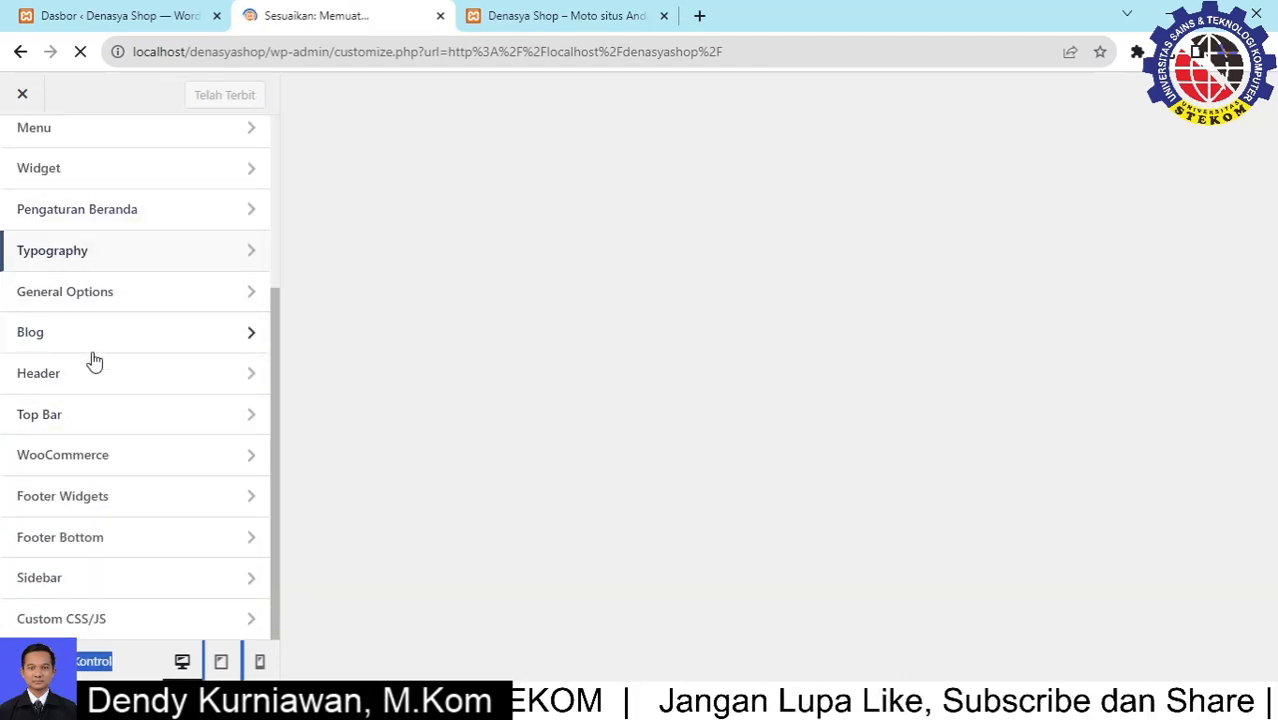
click(107, 414)
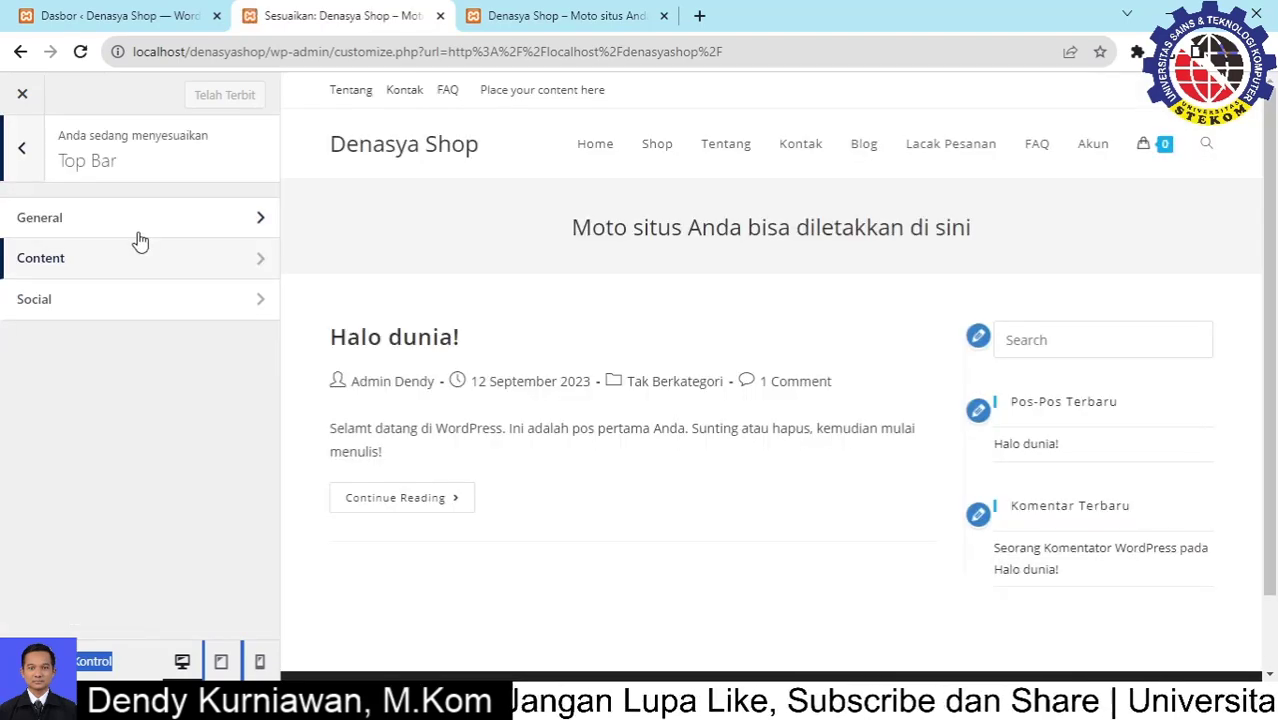
click(136, 222)
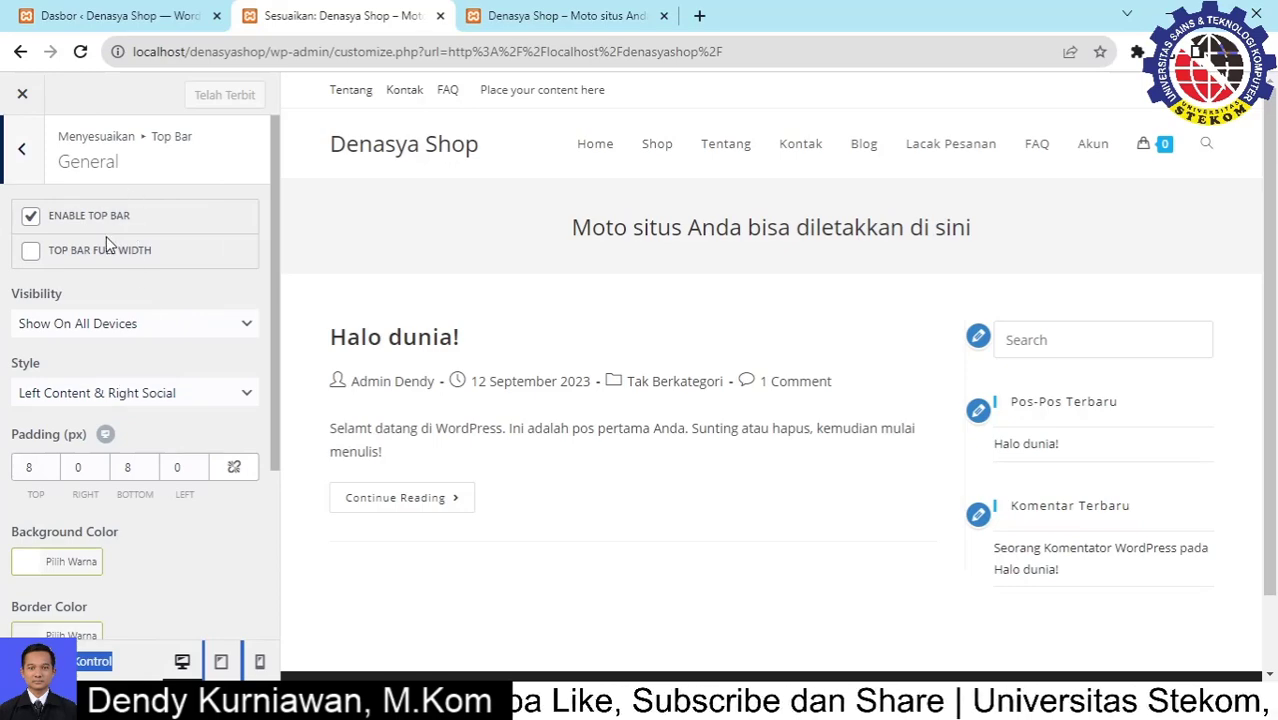
Look through the top bar's visibility options and preview the page in tablet, mobile and desktop views
click(117, 326)
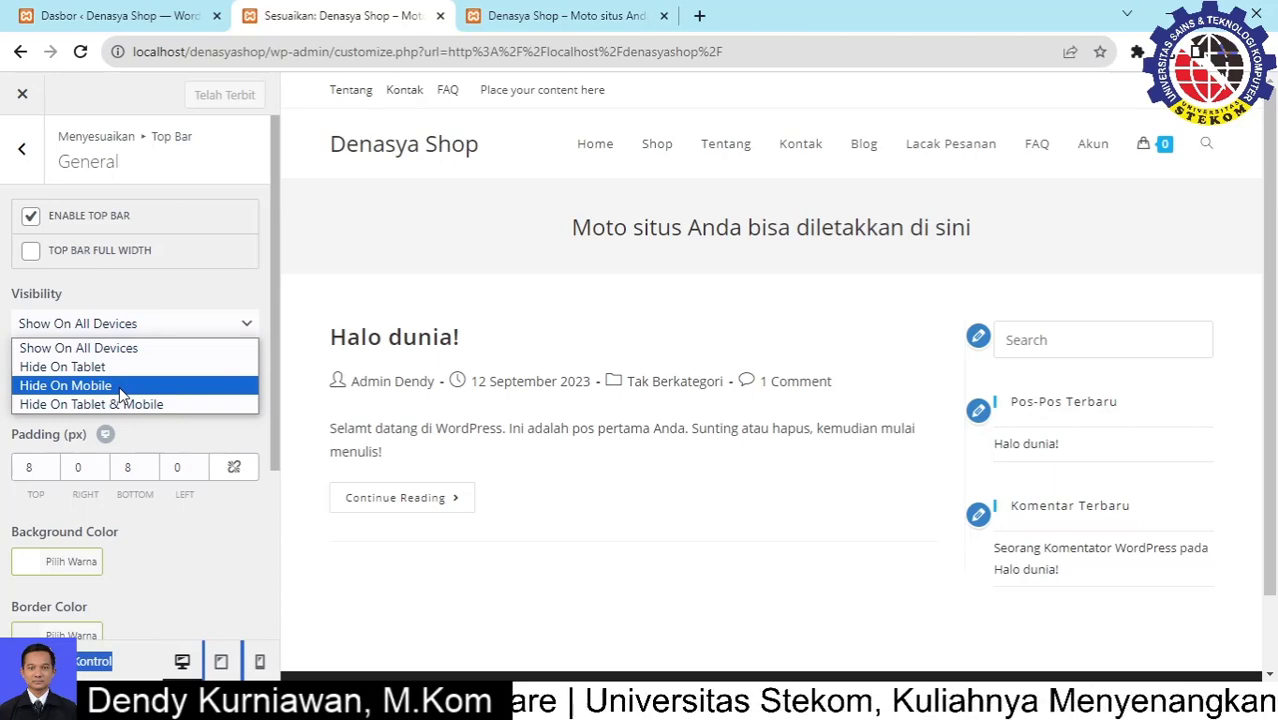
click(221, 661)
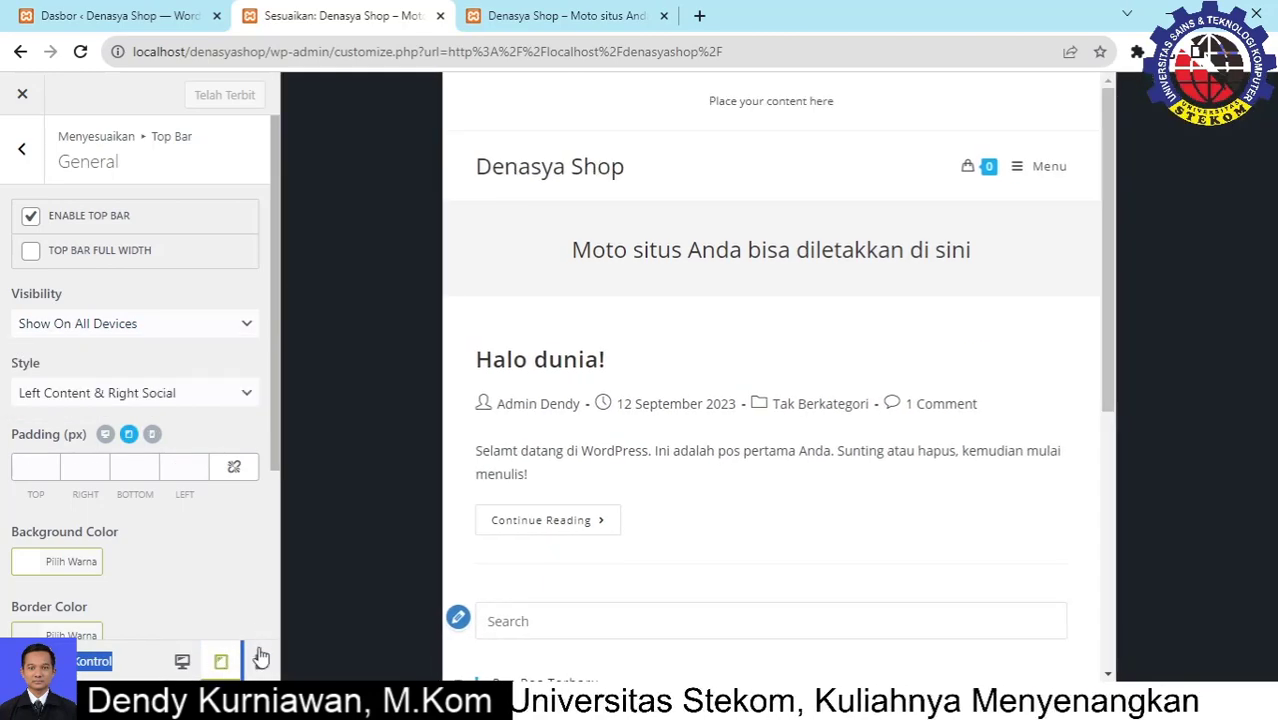
click(260, 657)
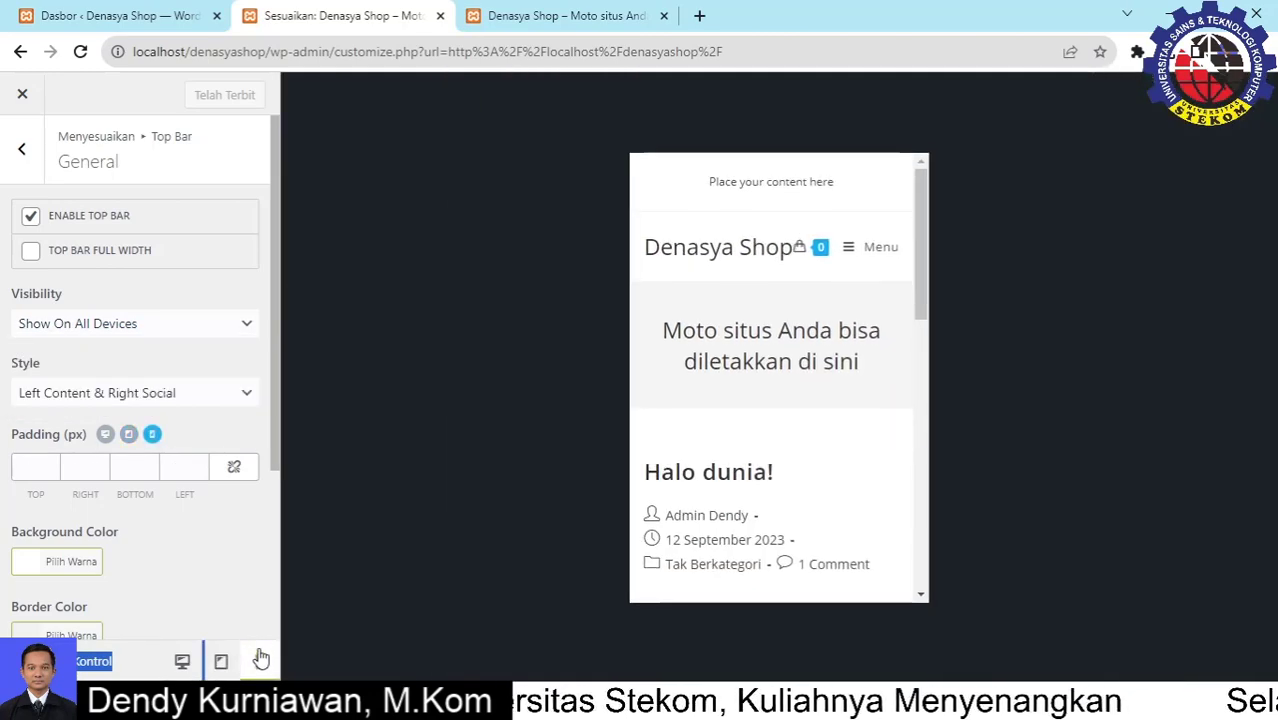
click(182, 661)
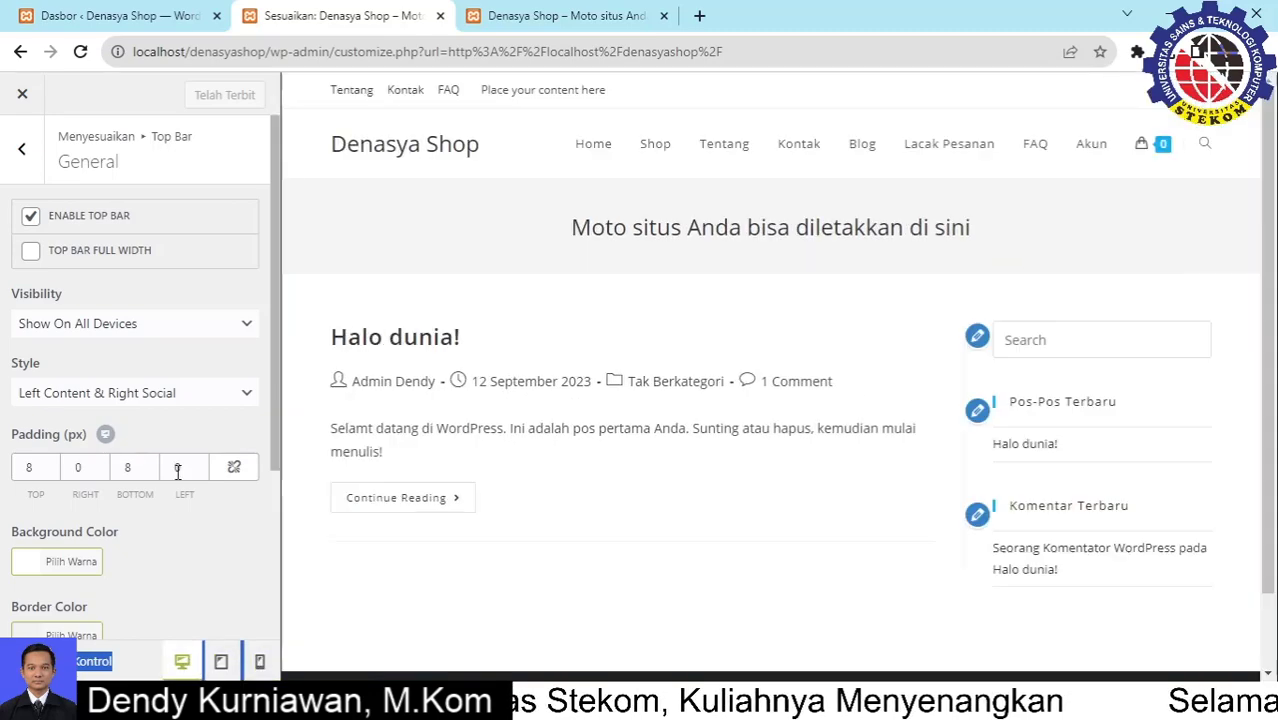
Turn the top bar off and back on, and check its visibility options without changing them
click(107, 225)
click(112, 226)
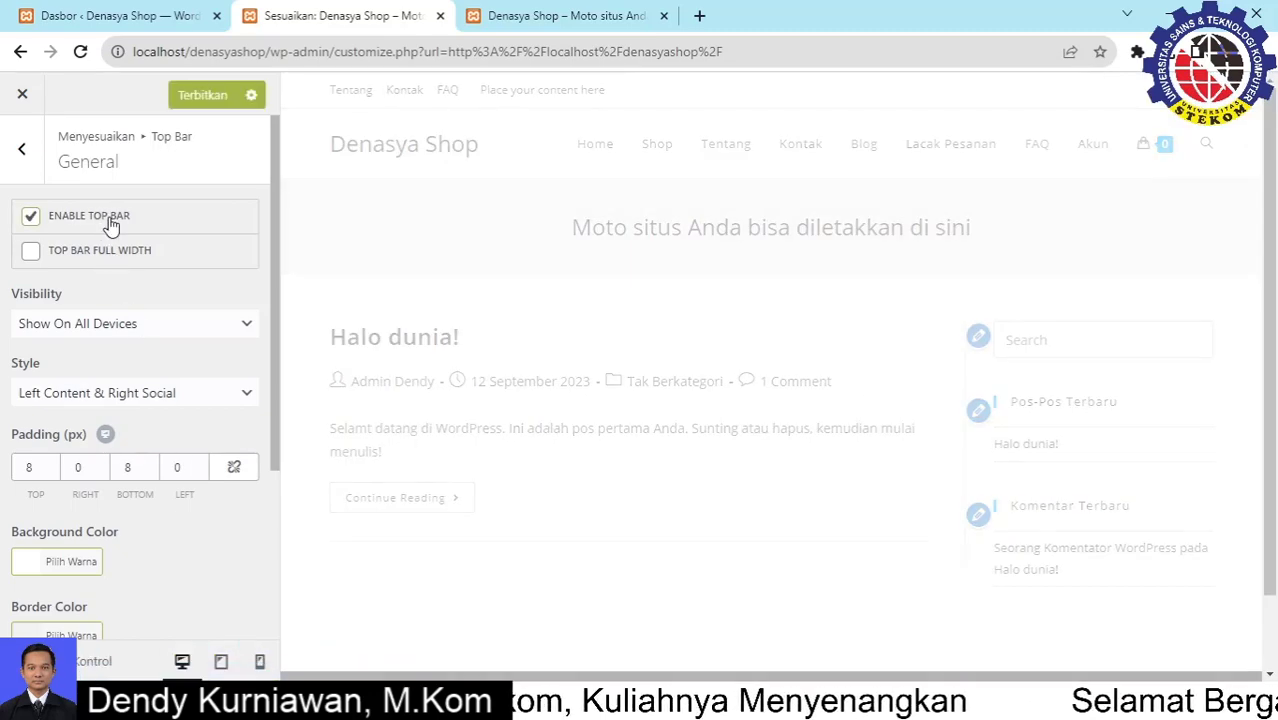
click(145, 330)
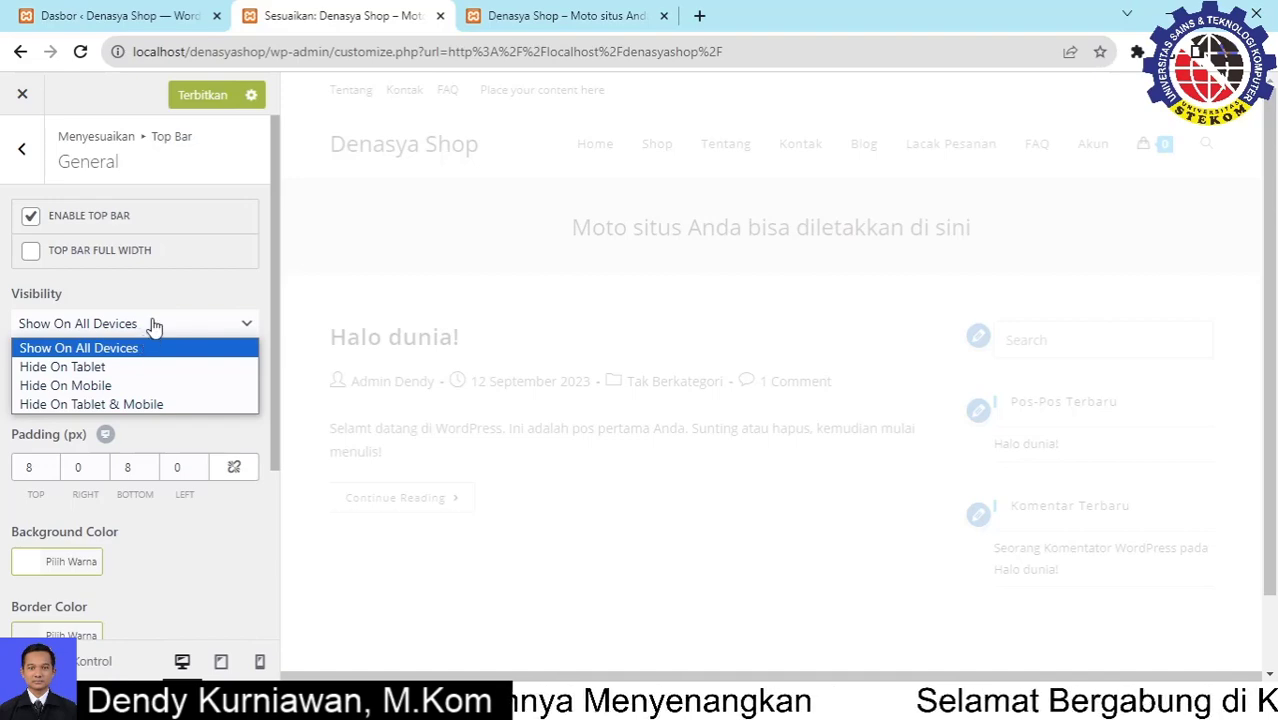
click(182, 285)
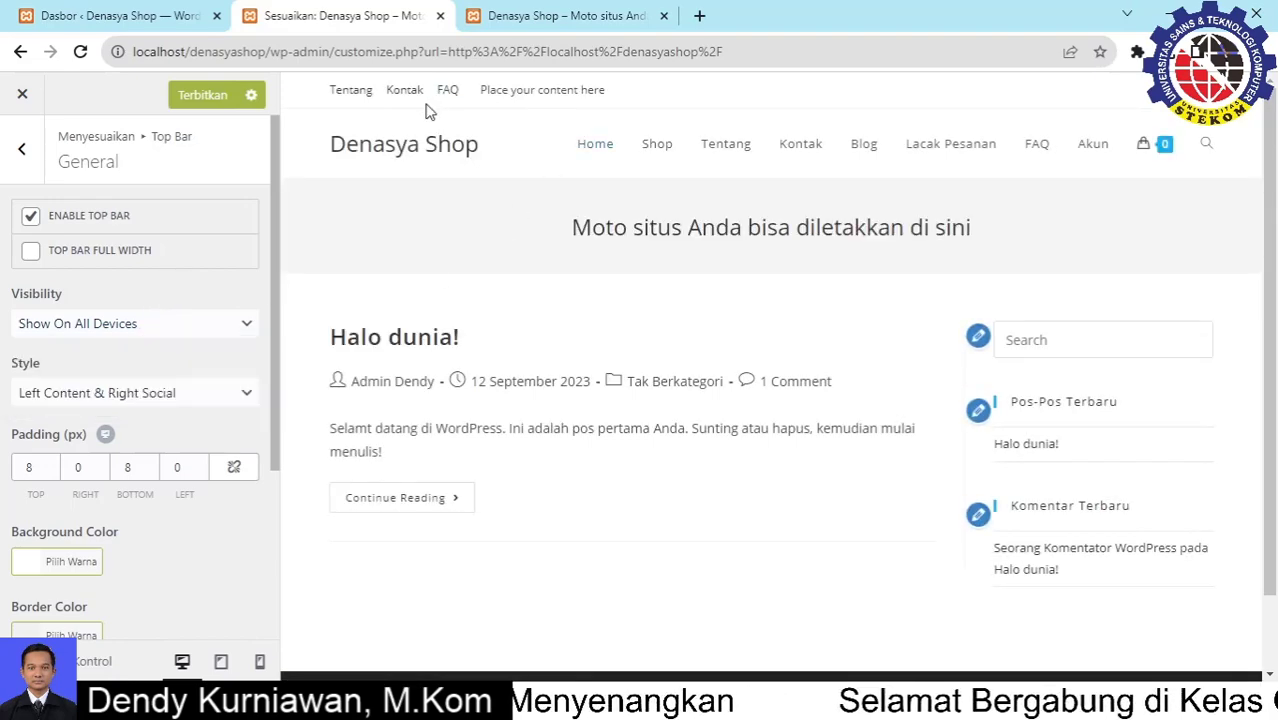
Set the top bar's style to Left Social & Right Content
click(110, 393)
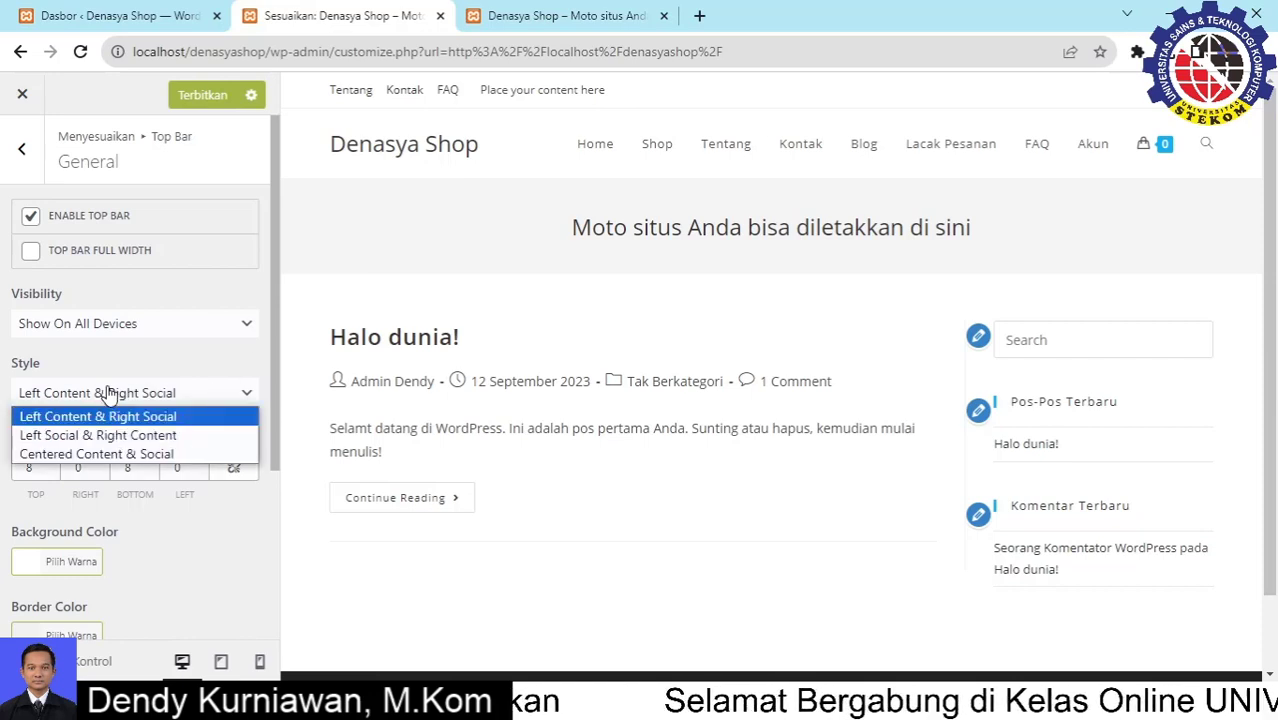
click(127, 435)
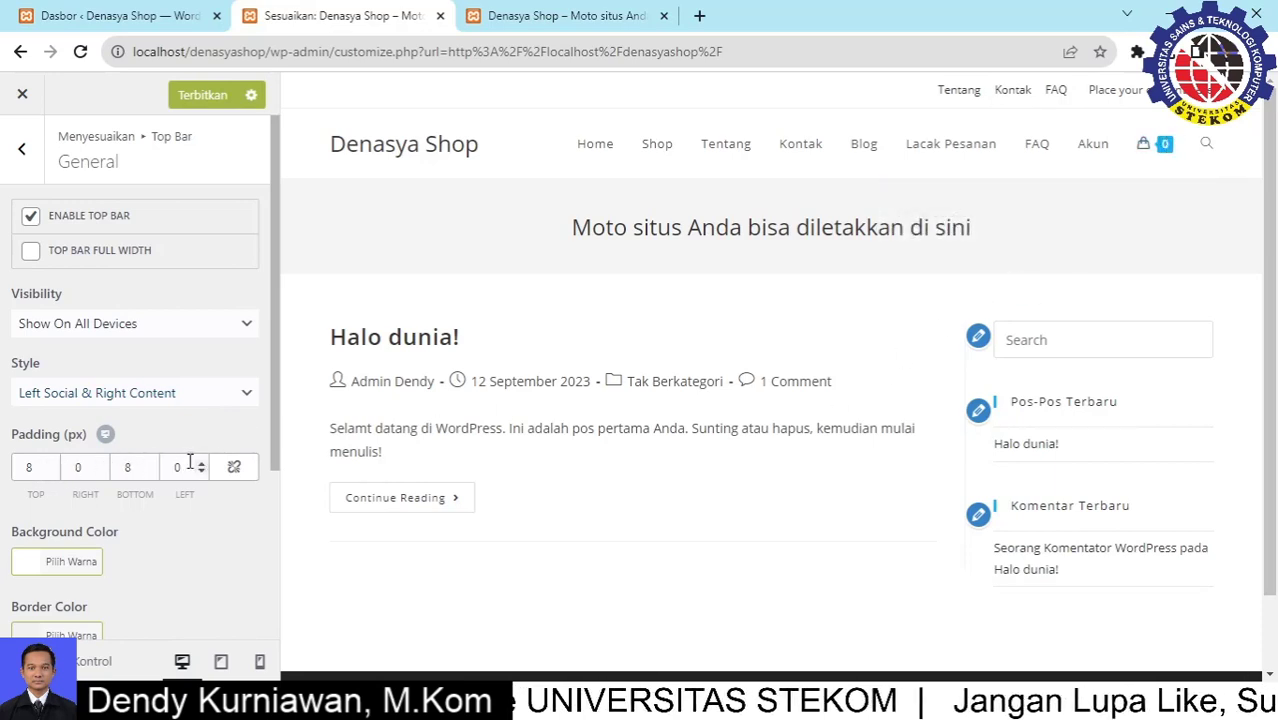
Look through the top bar's padding and color settings, including the color picker for hovered links
scroll(110, 450, down, 2)
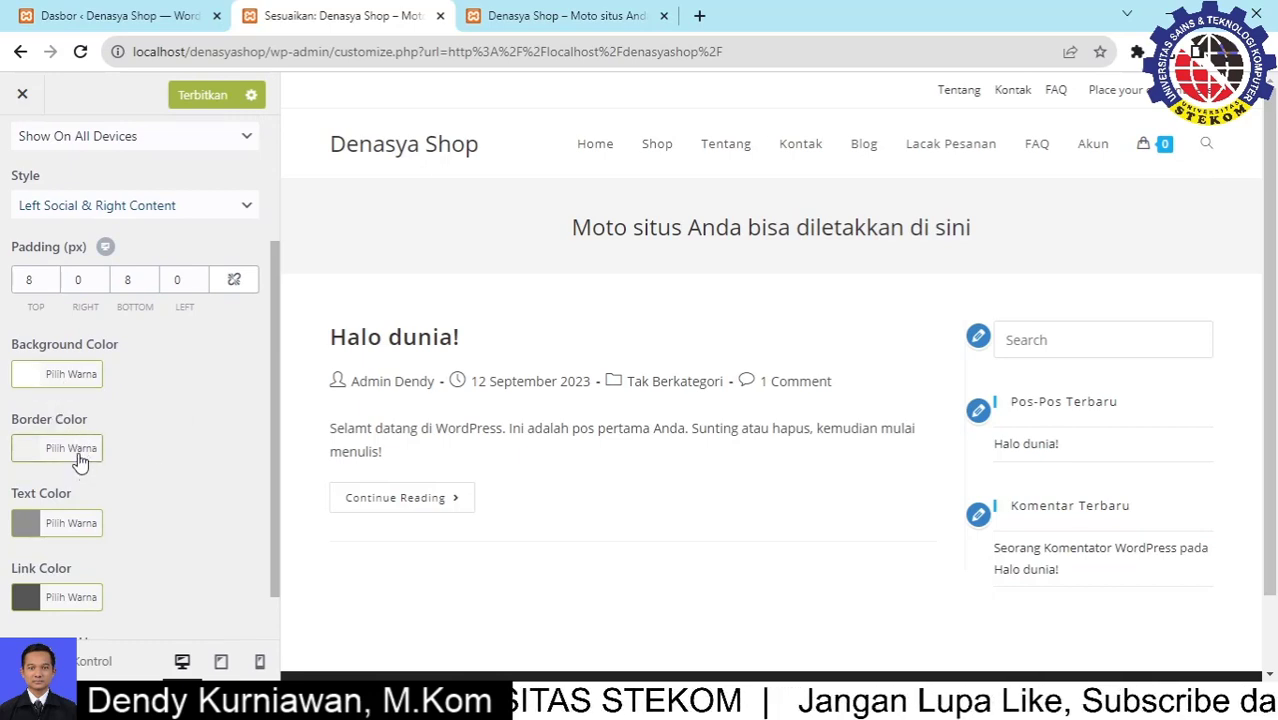
scroll(88, 535, down, 1)
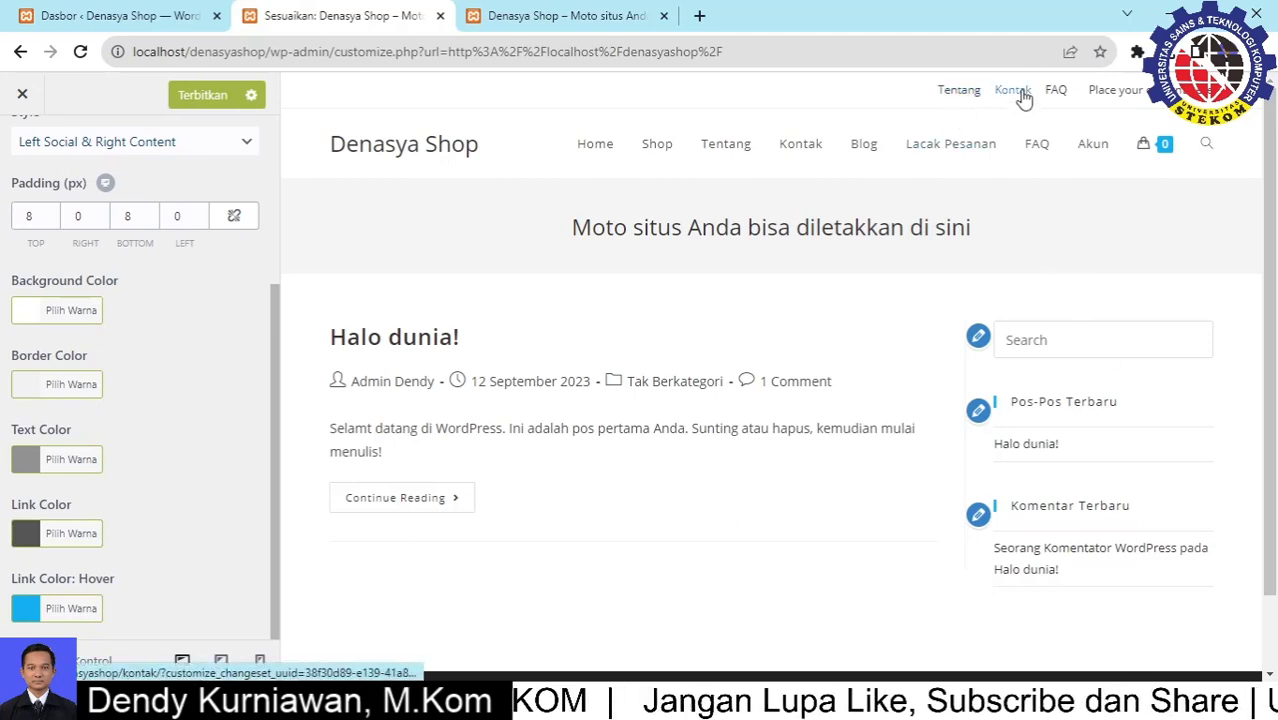
scroll(499, 340, down, 2)
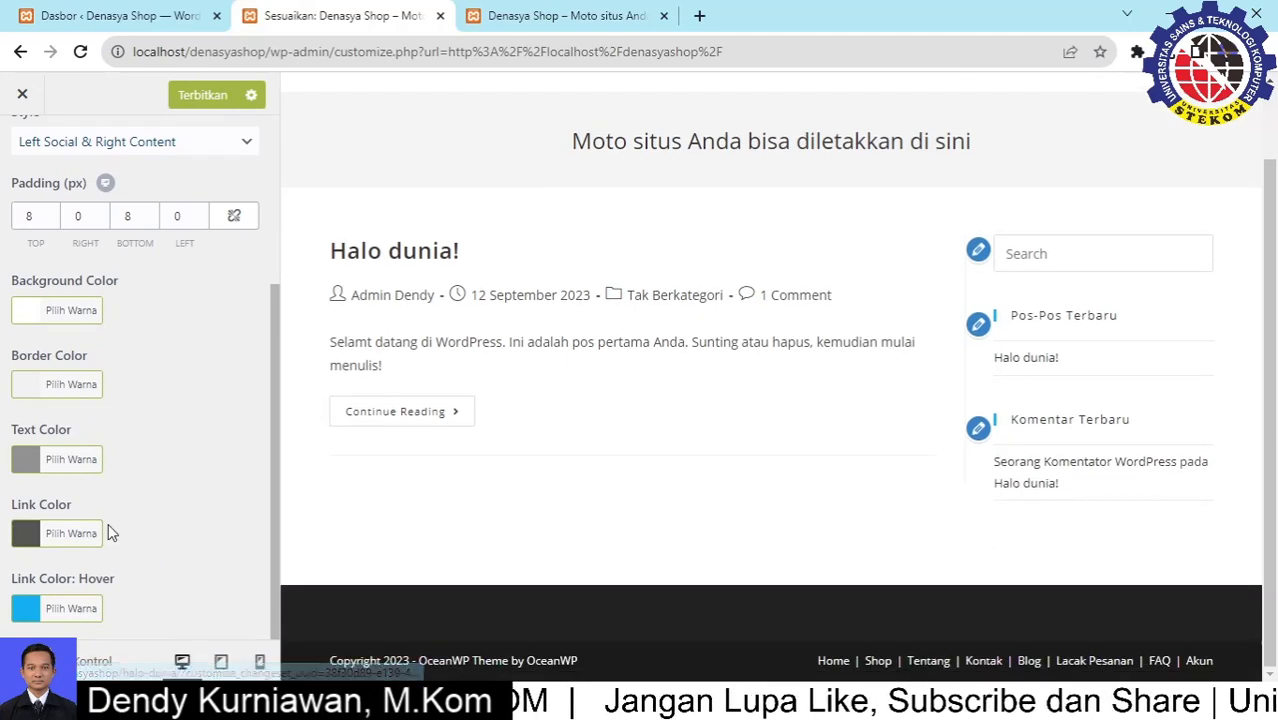
click(100, 608)
scroll(165, 530, down, 3)
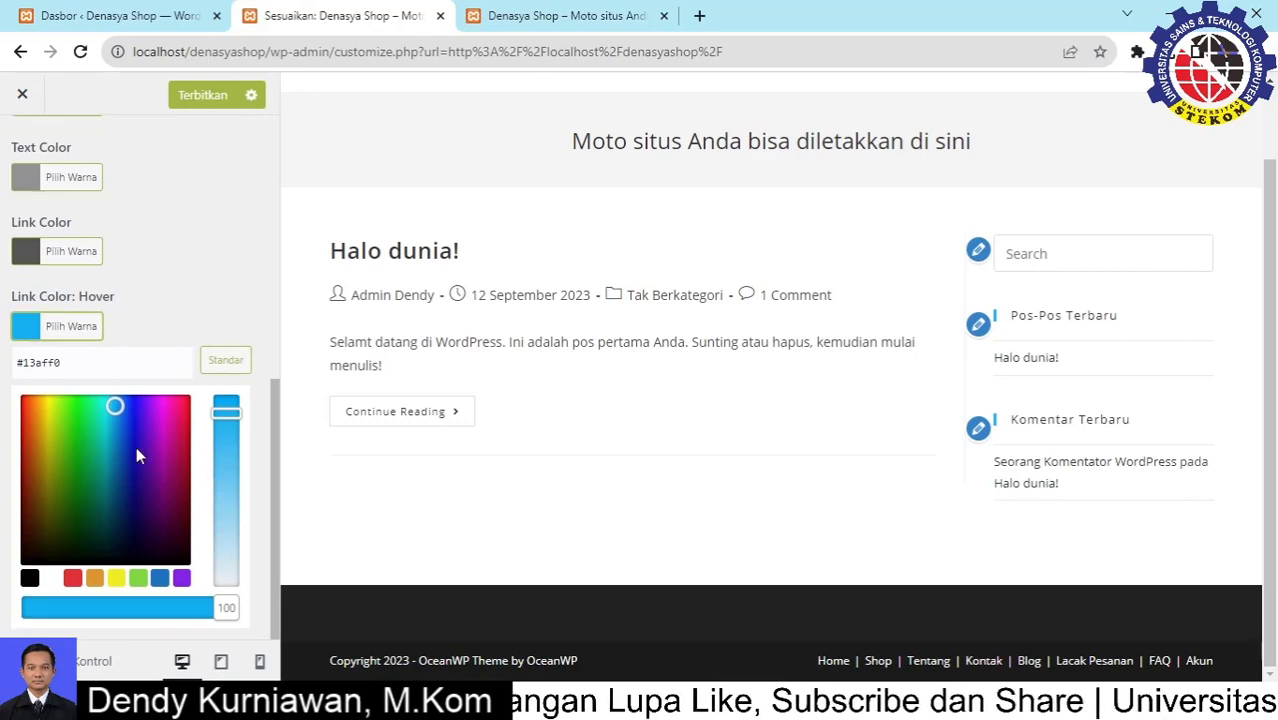
click(87, 362)
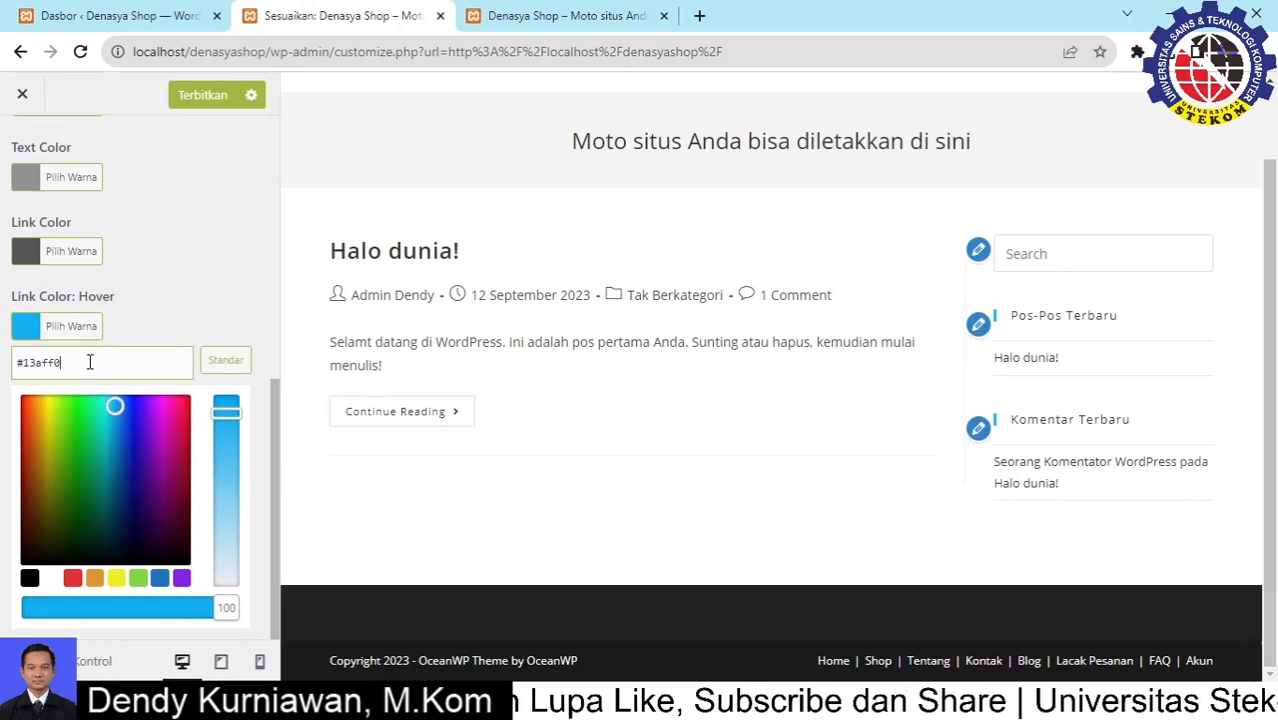
click(168, 310)
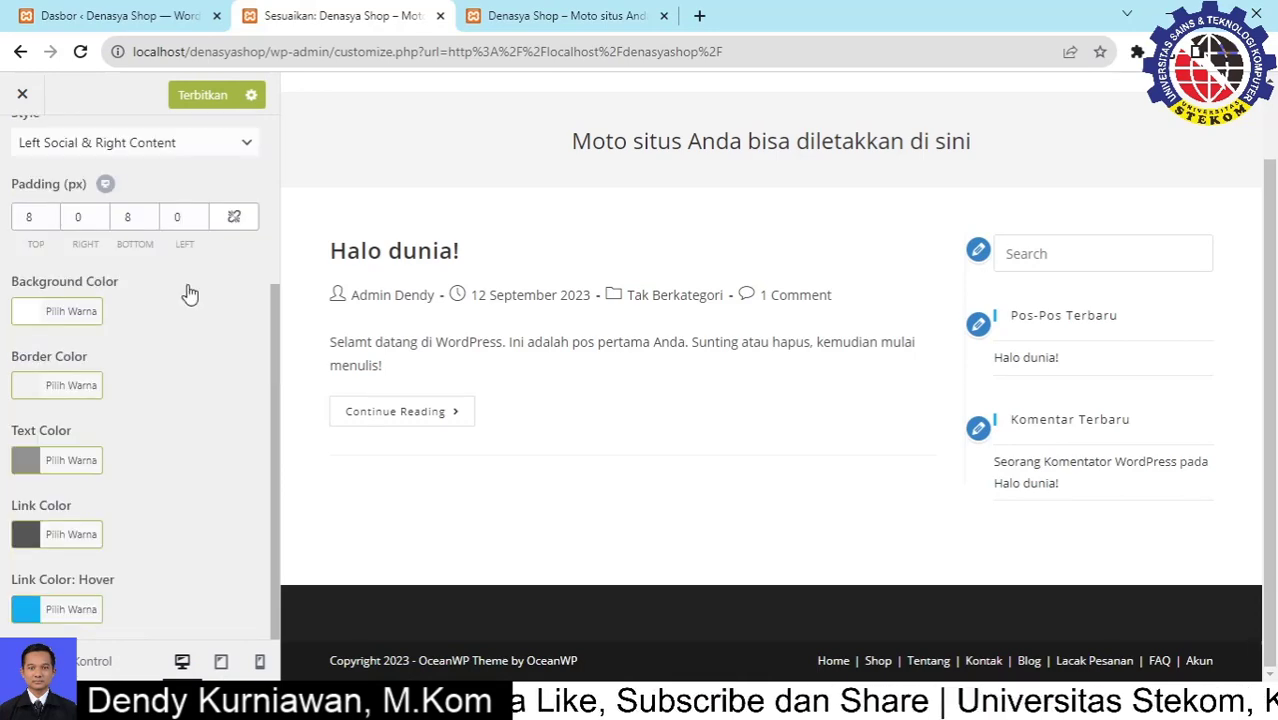
Publish the changed top bar style
scroll(188, 288, up, 2)
scroll(105, 268, up, 2)
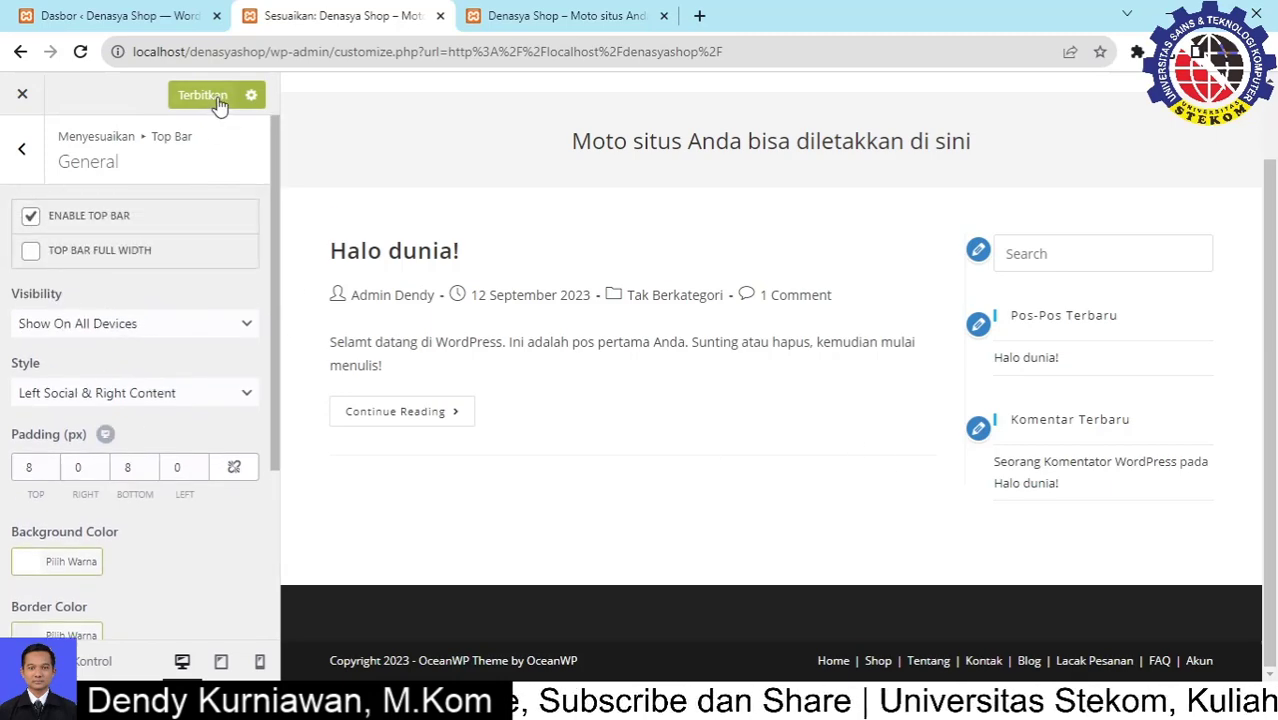
click(208, 95)
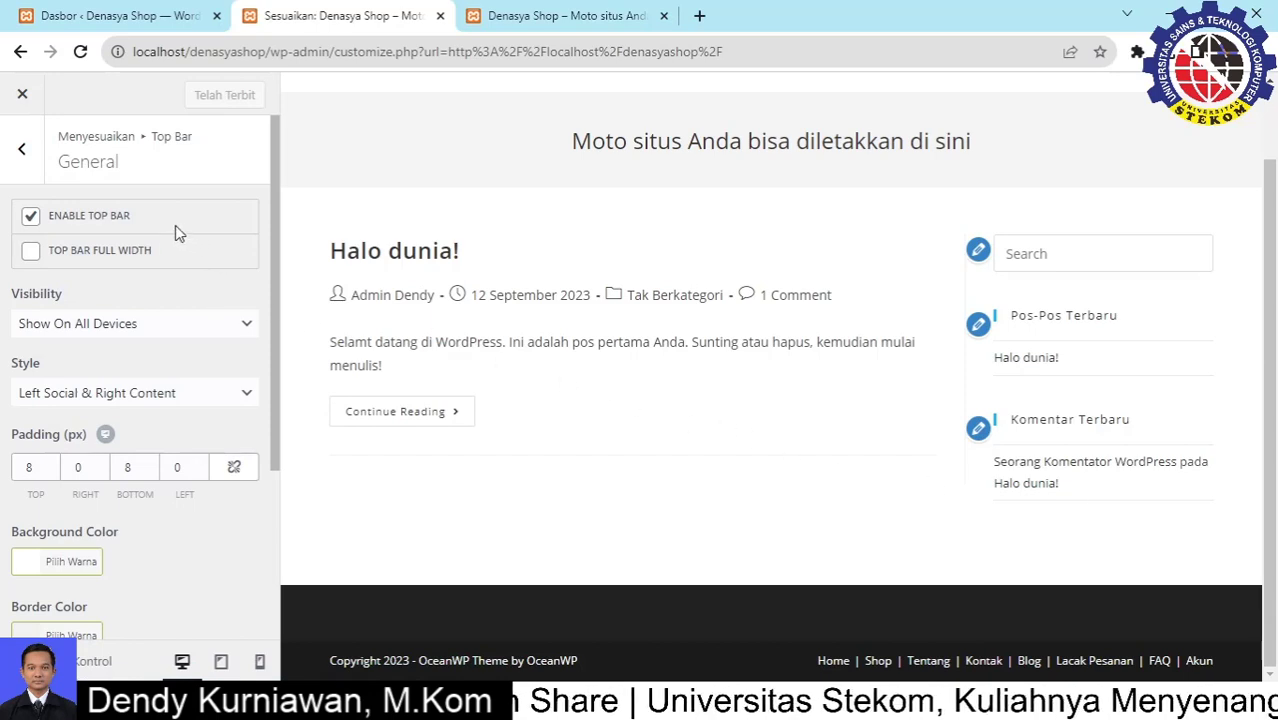
Disable the social links in the top bar's Social settings and publish the change
click(24, 150)
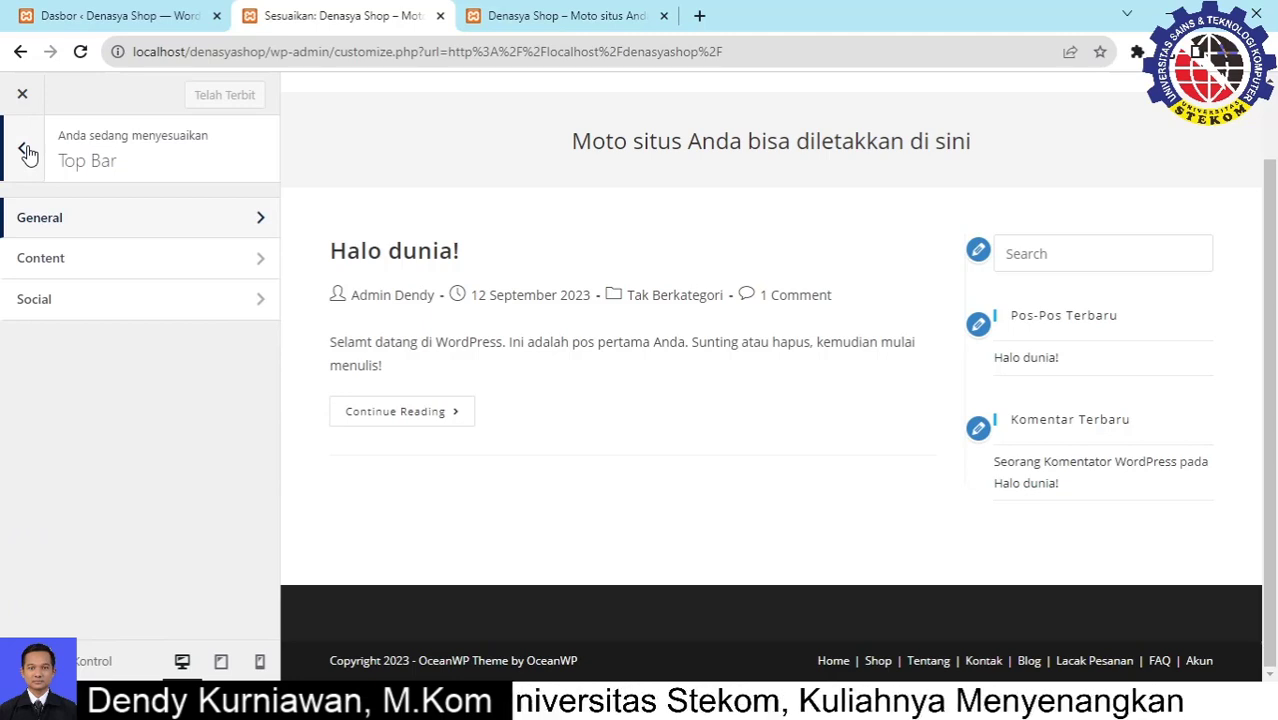
click(57, 297)
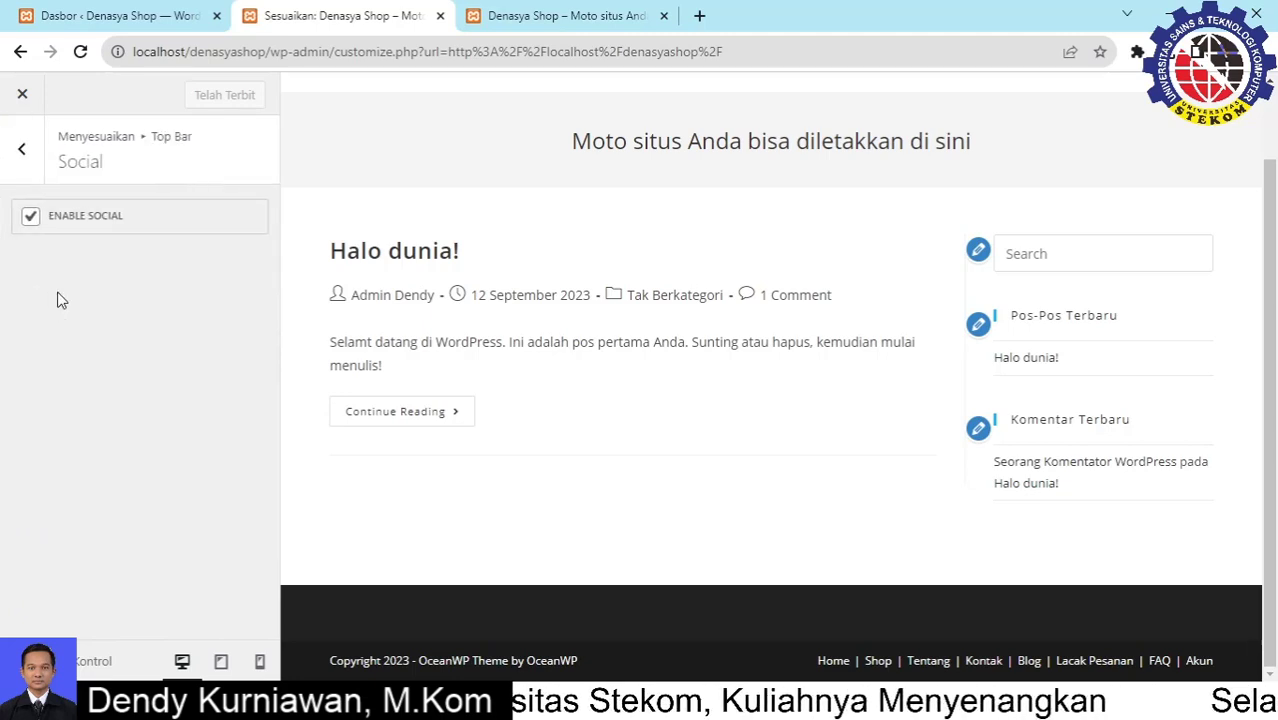
click(31, 218)
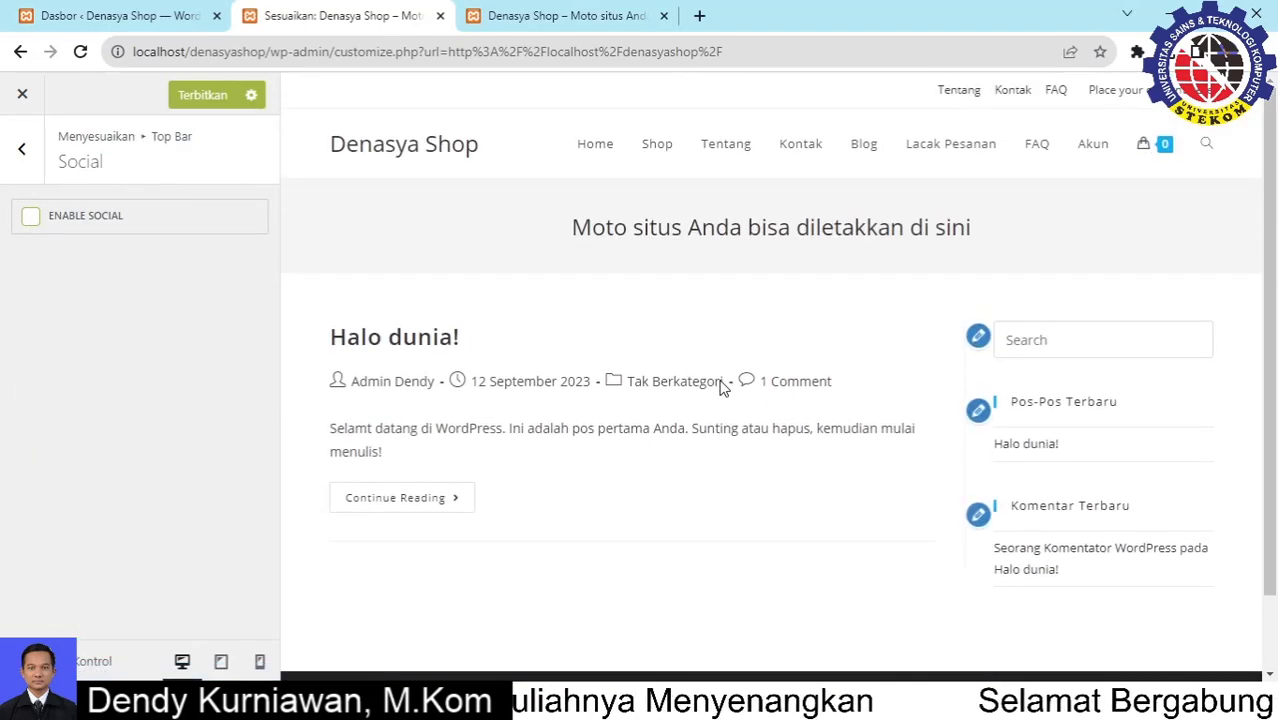
scroll(730, 380, down, 2)
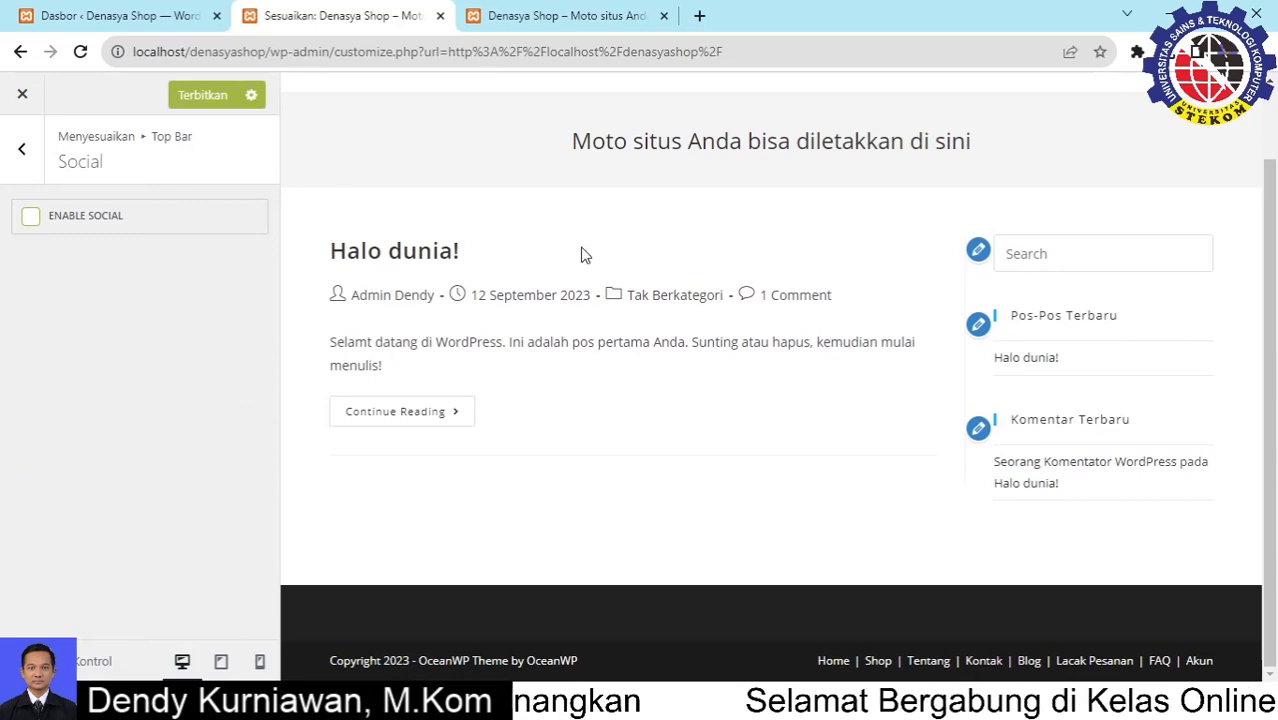
click(195, 97)
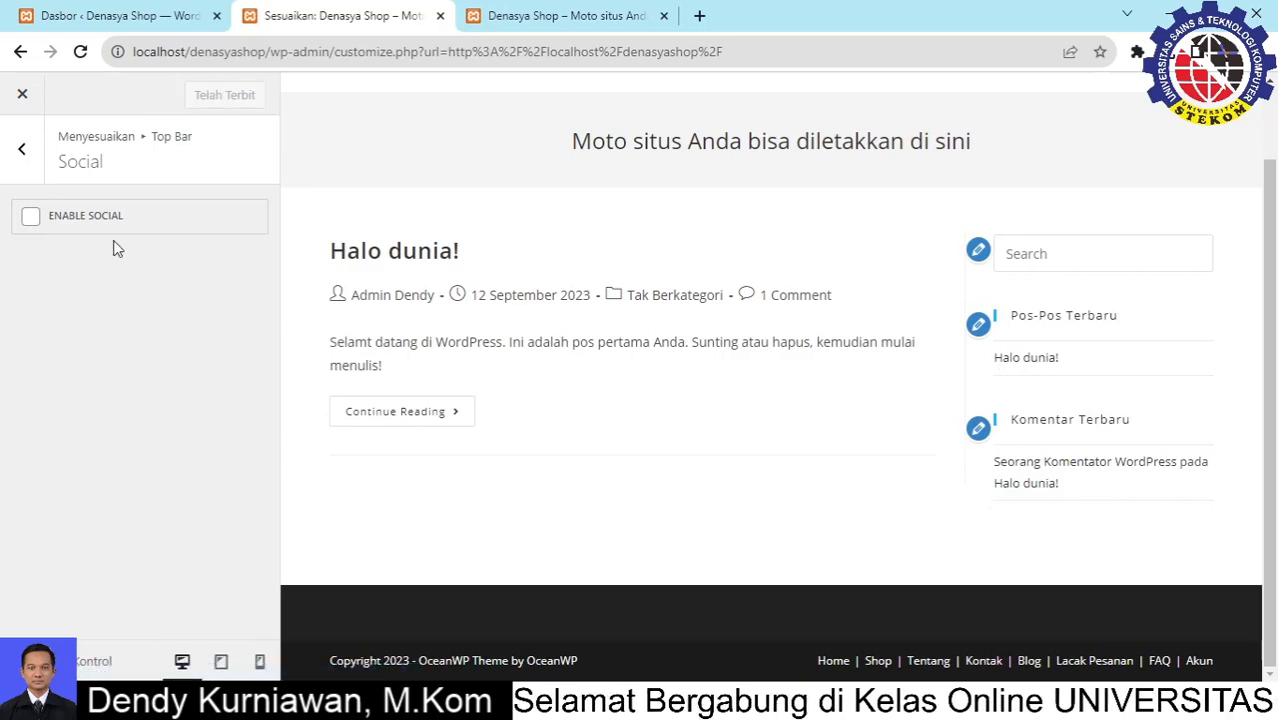
Clear the placeholder text "Place your content here" from the top bar's Content settings and publish the change
click(24, 155)
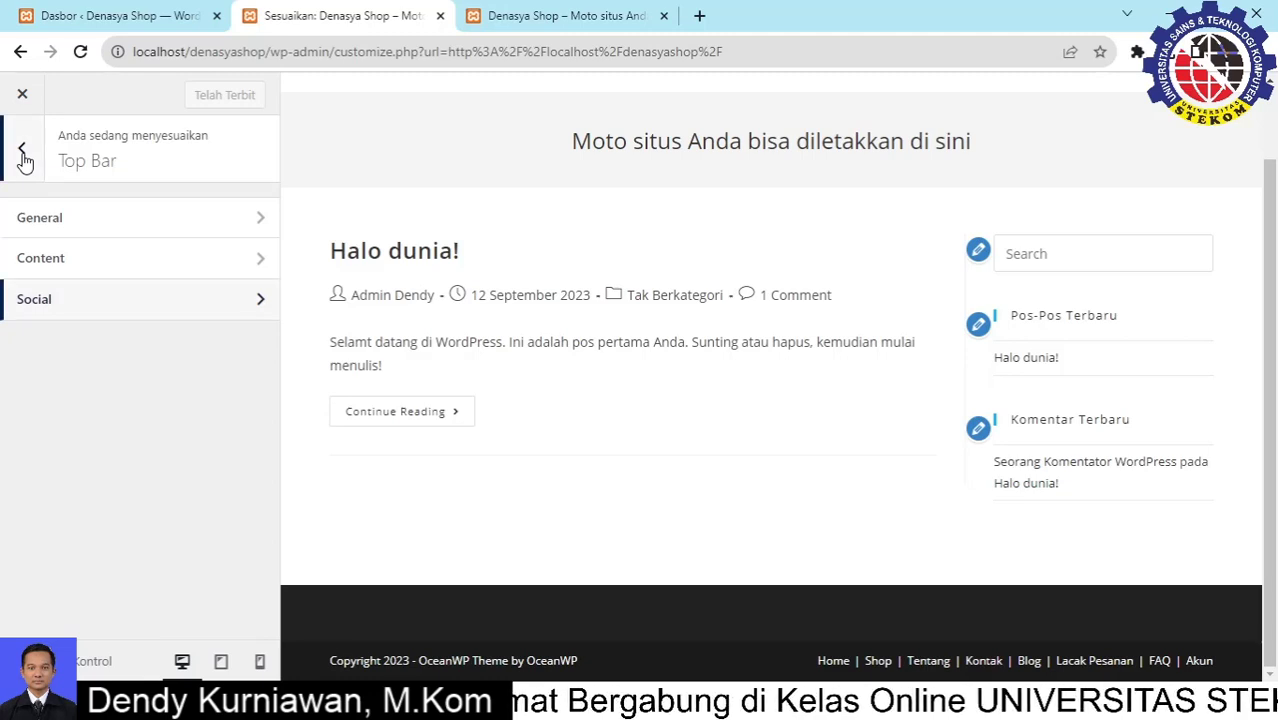
click(98, 258)
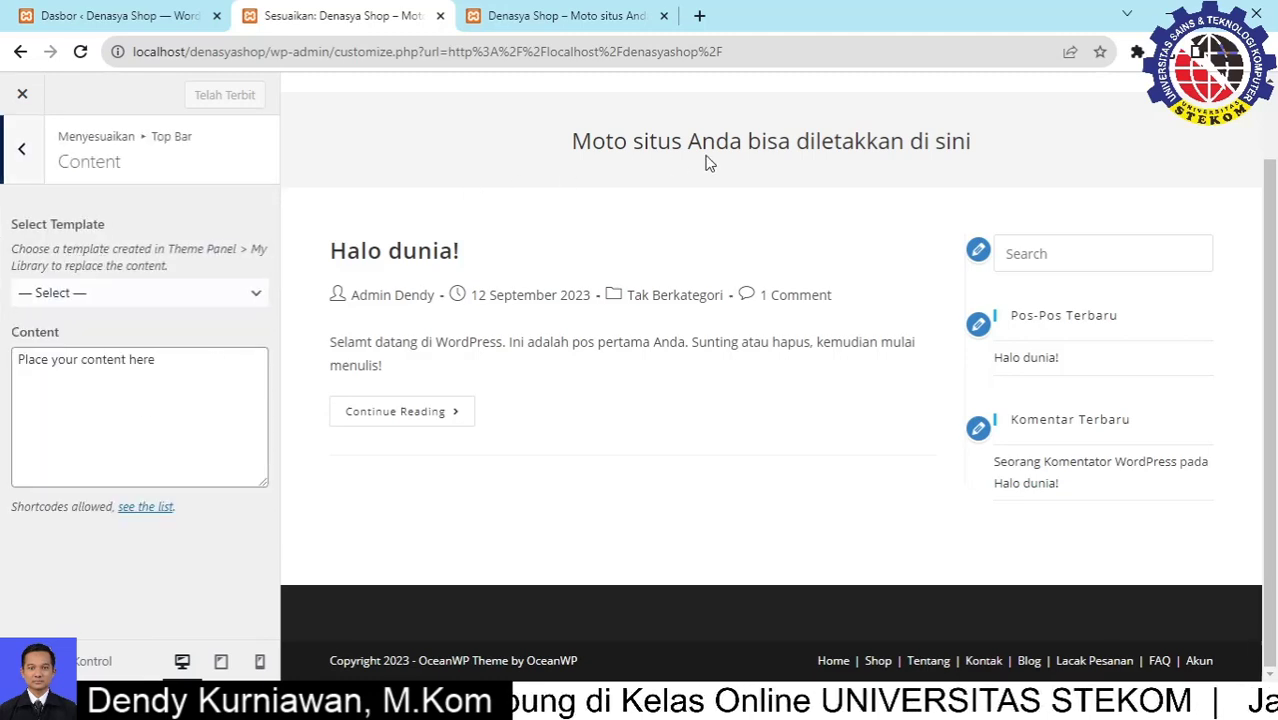
scroll(636, 248, up, 1)
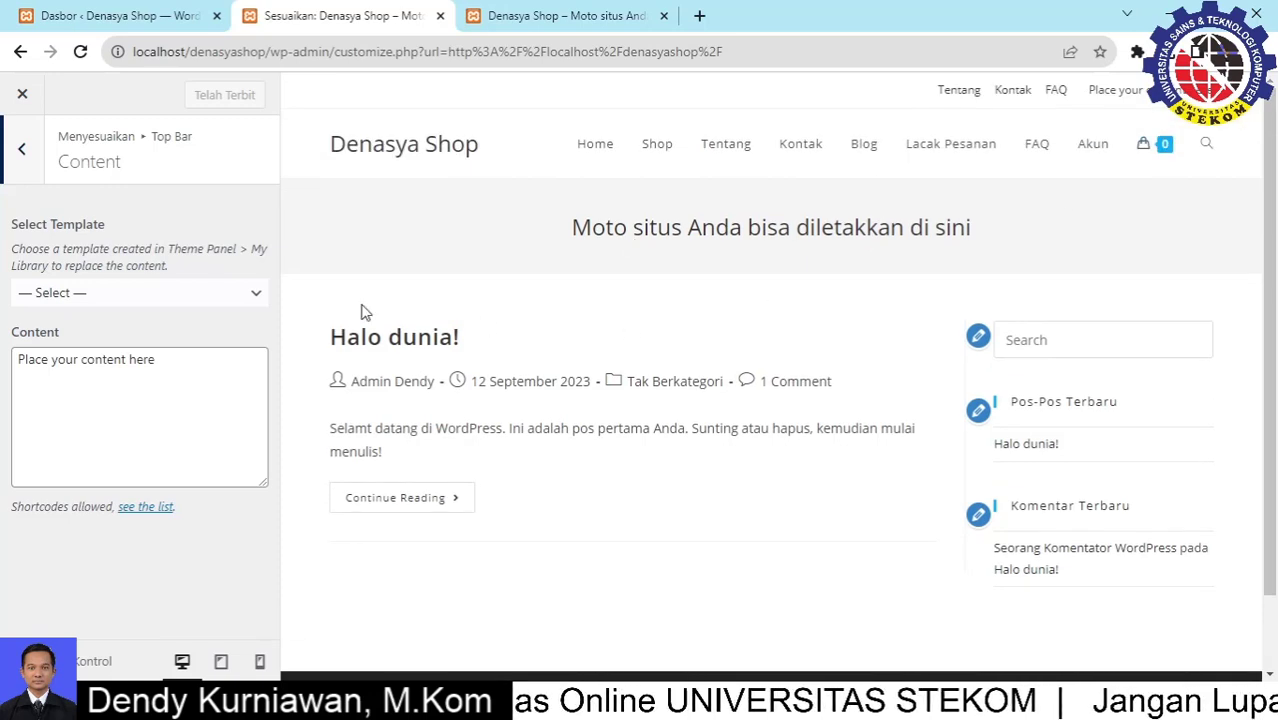
drag(168, 378, 15, 386)
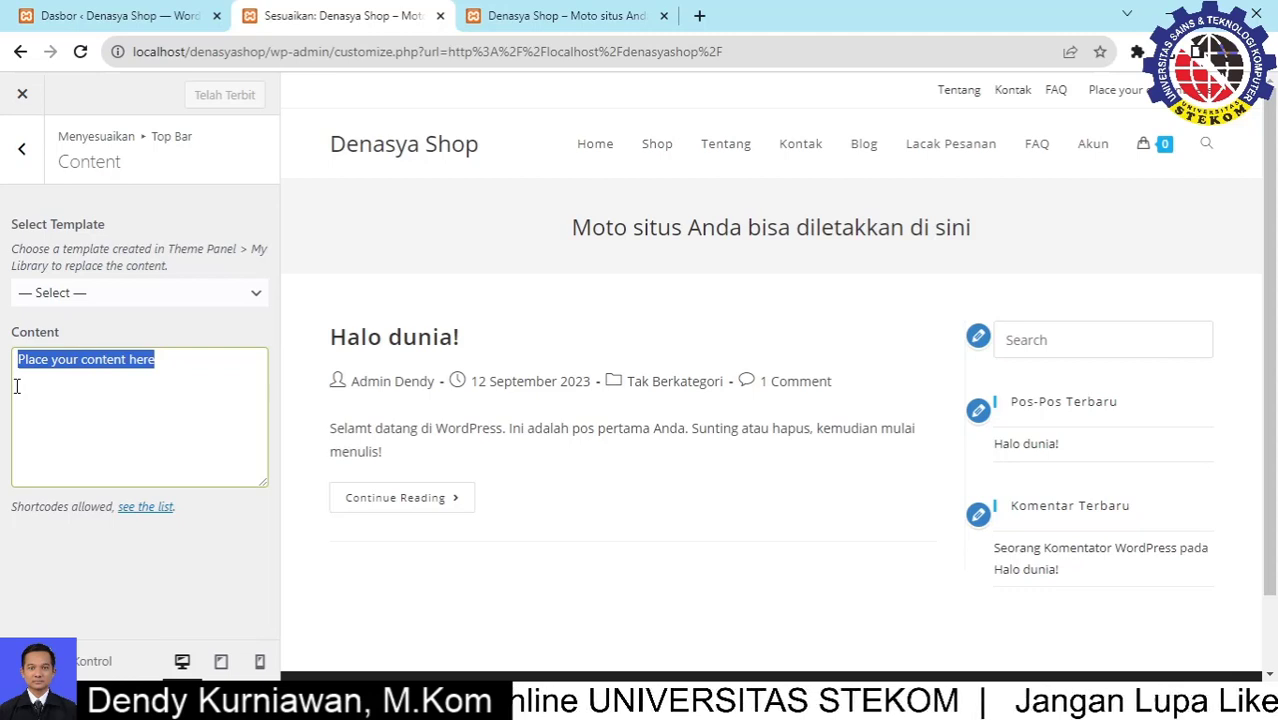
key(BackSpace)
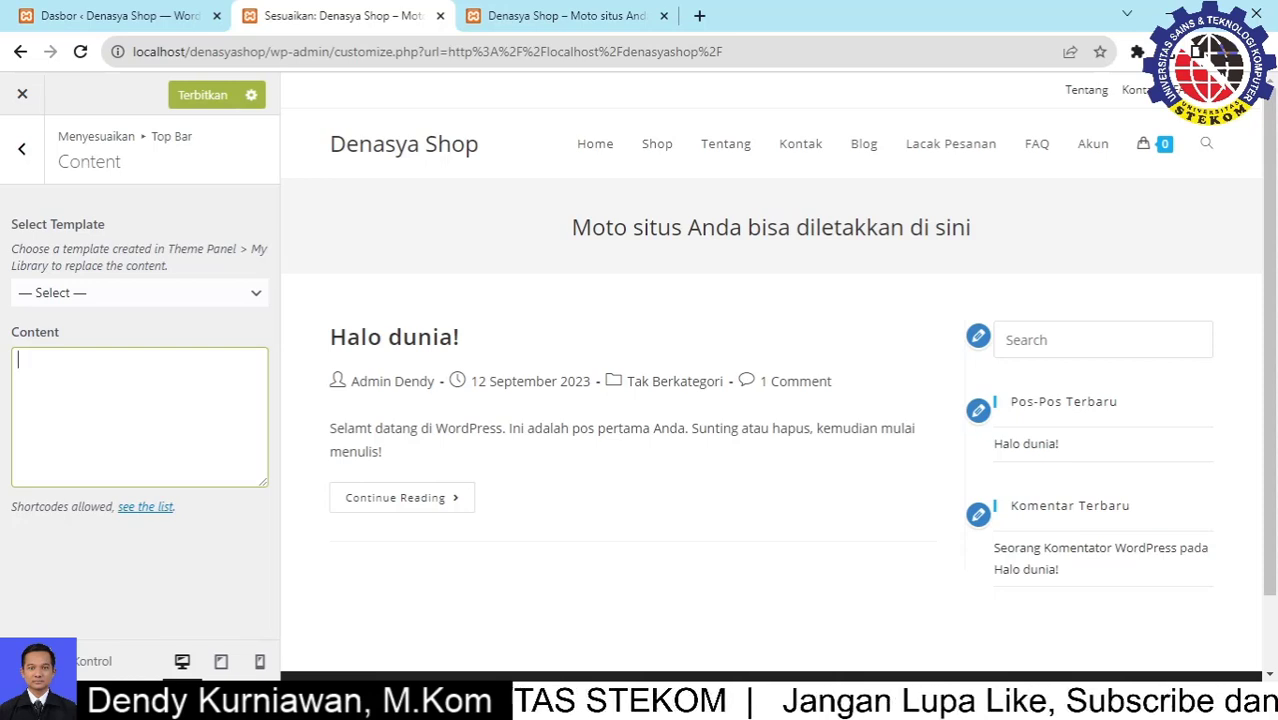
click(203, 97)
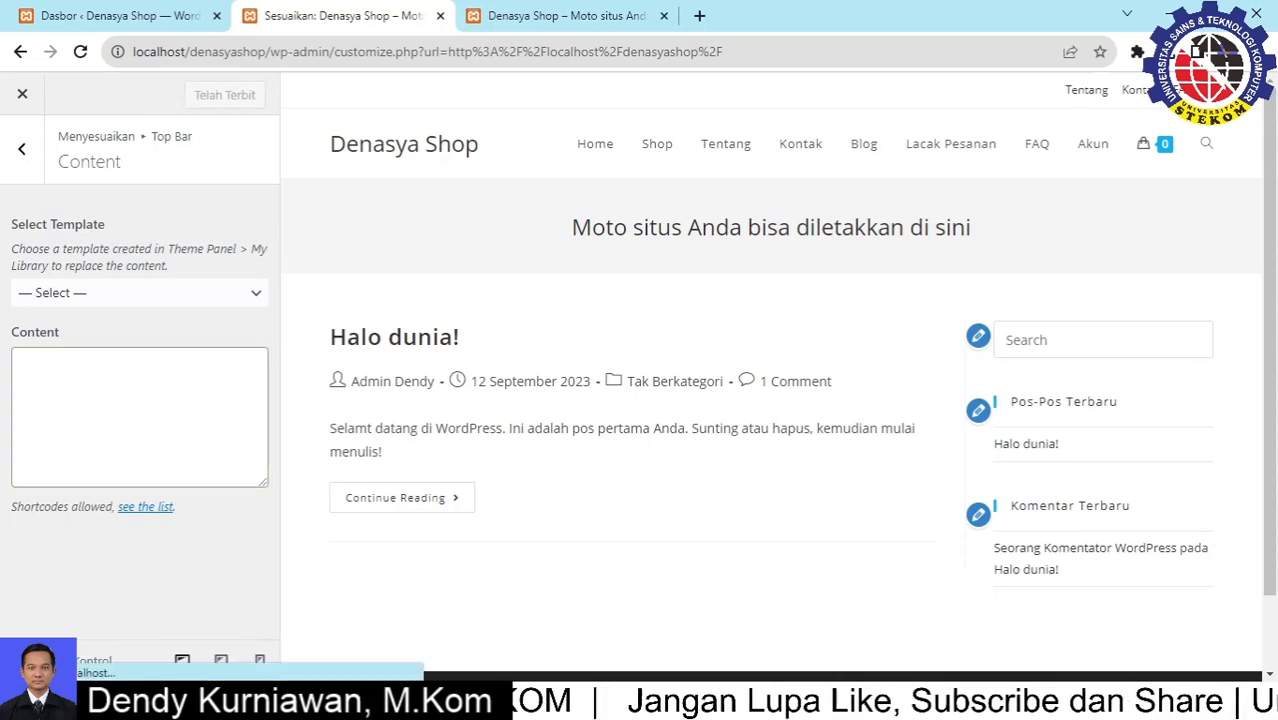
Reload the shop's front page in its own browser tab to check the published top bar
click(556, 16)
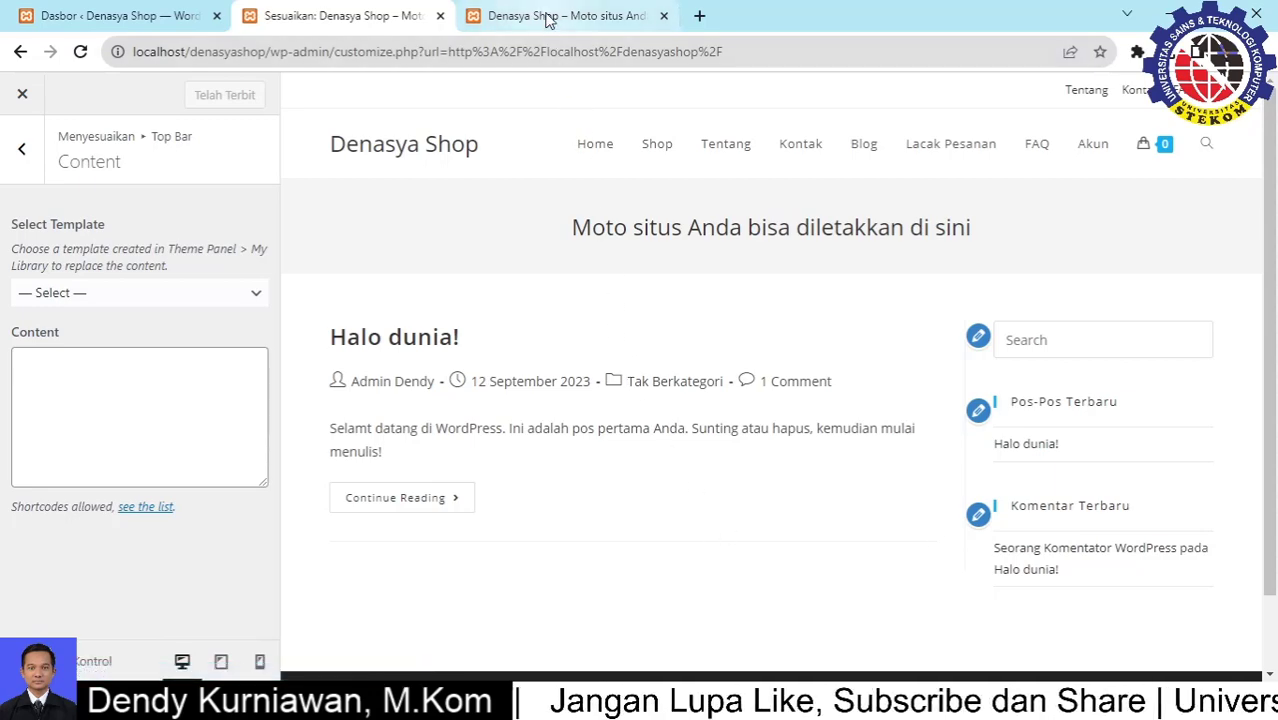
click(345, 16)
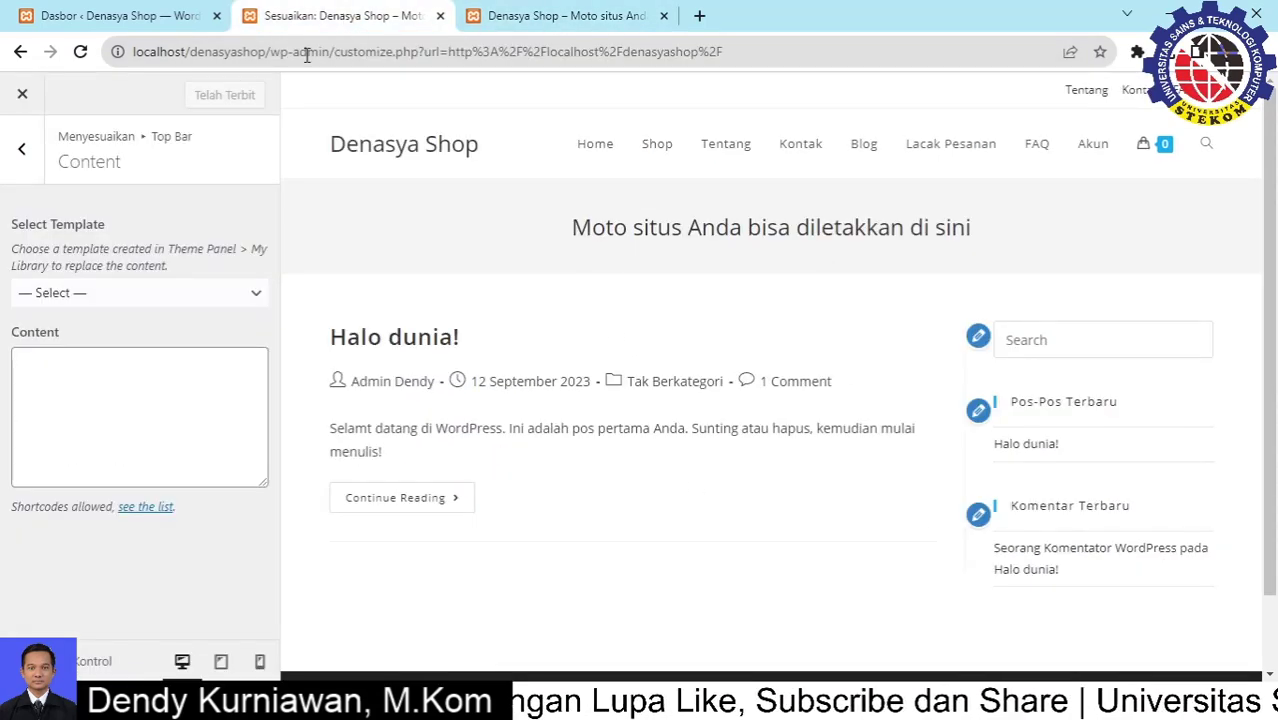
click(620, 15)
click(80, 51)
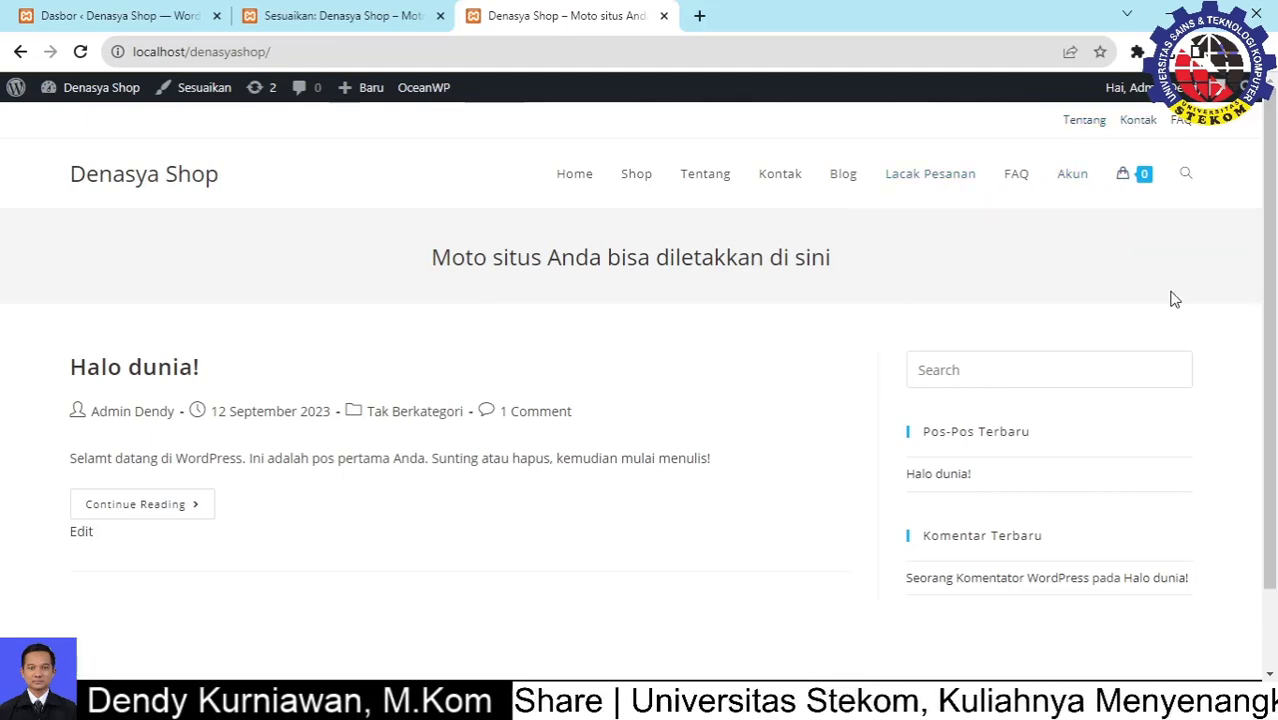
Return to the customizer, leave the Top Bar settings, and open the MASTER menu for editing
click(340, 15)
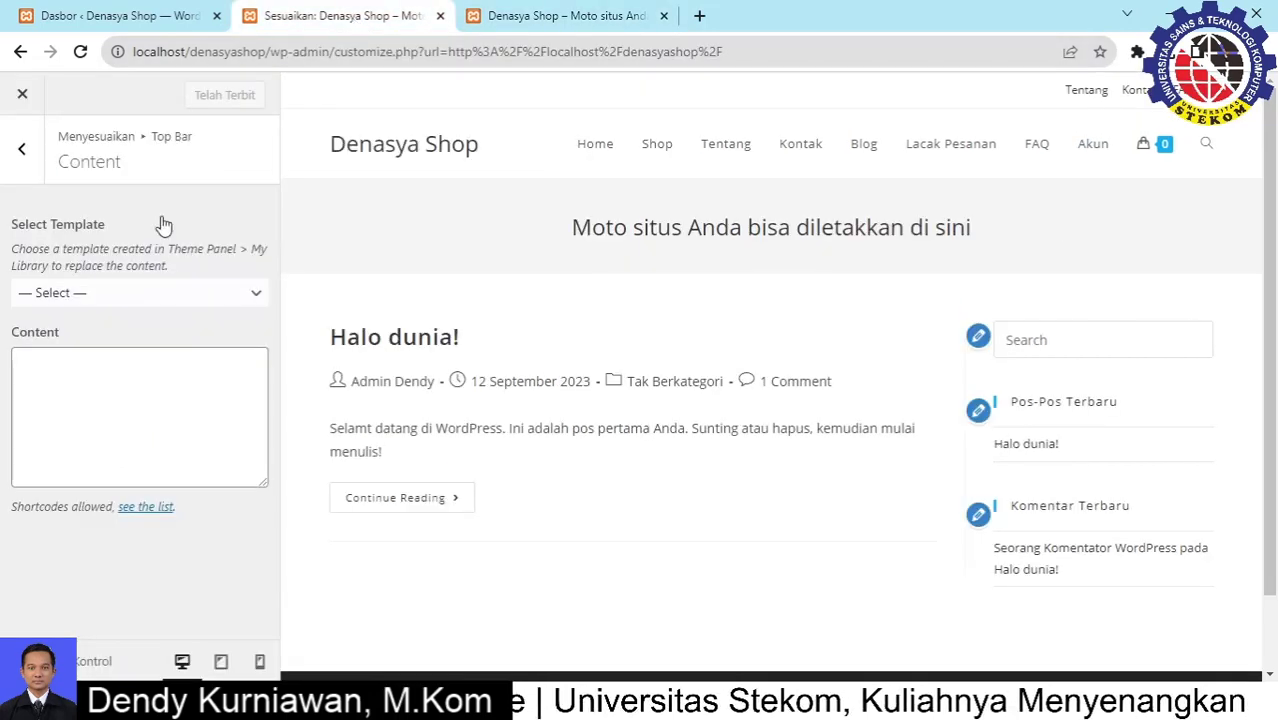
click(22, 150)
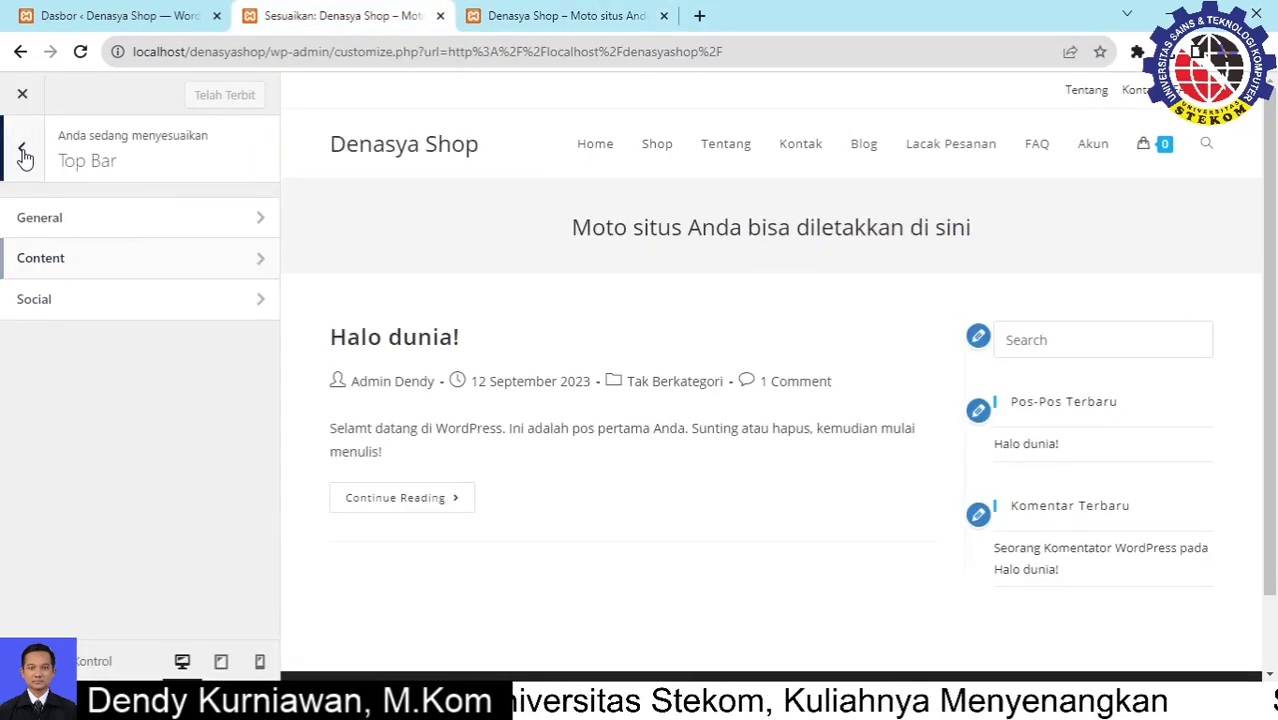
click(22, 150)
scroll(114, 330, up, 3)
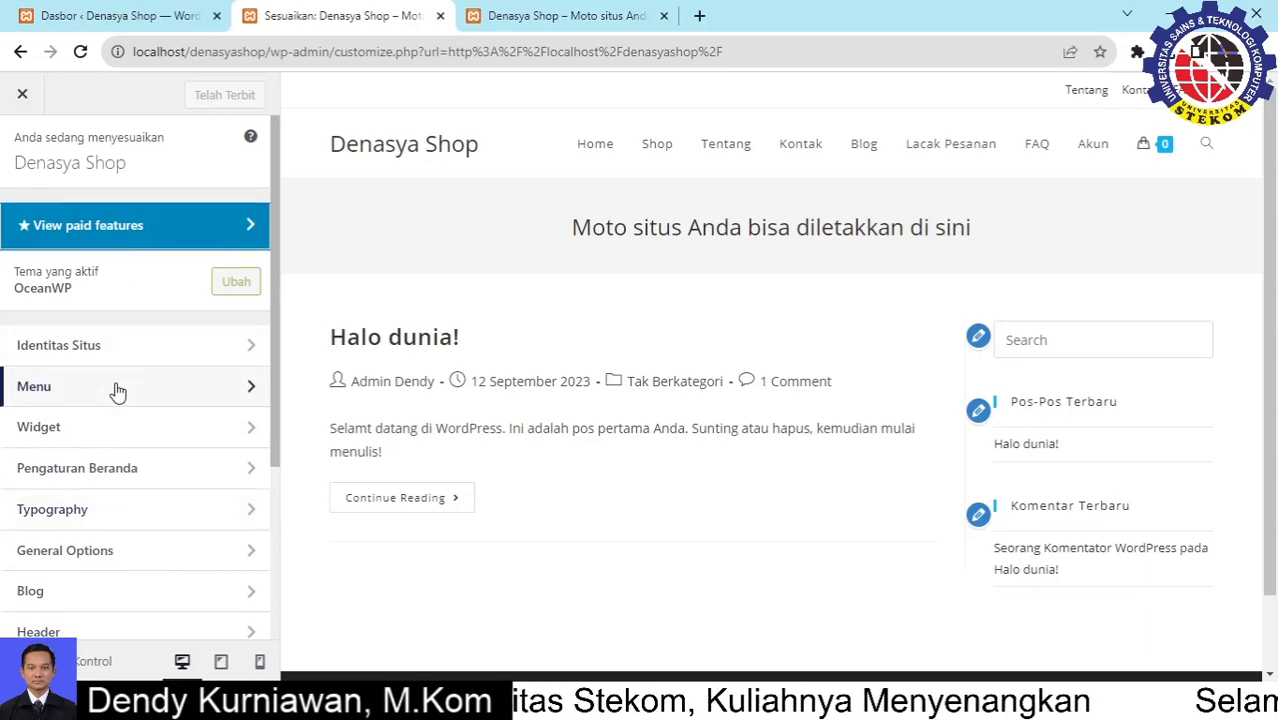
click(117, 390)
click(116, 262)
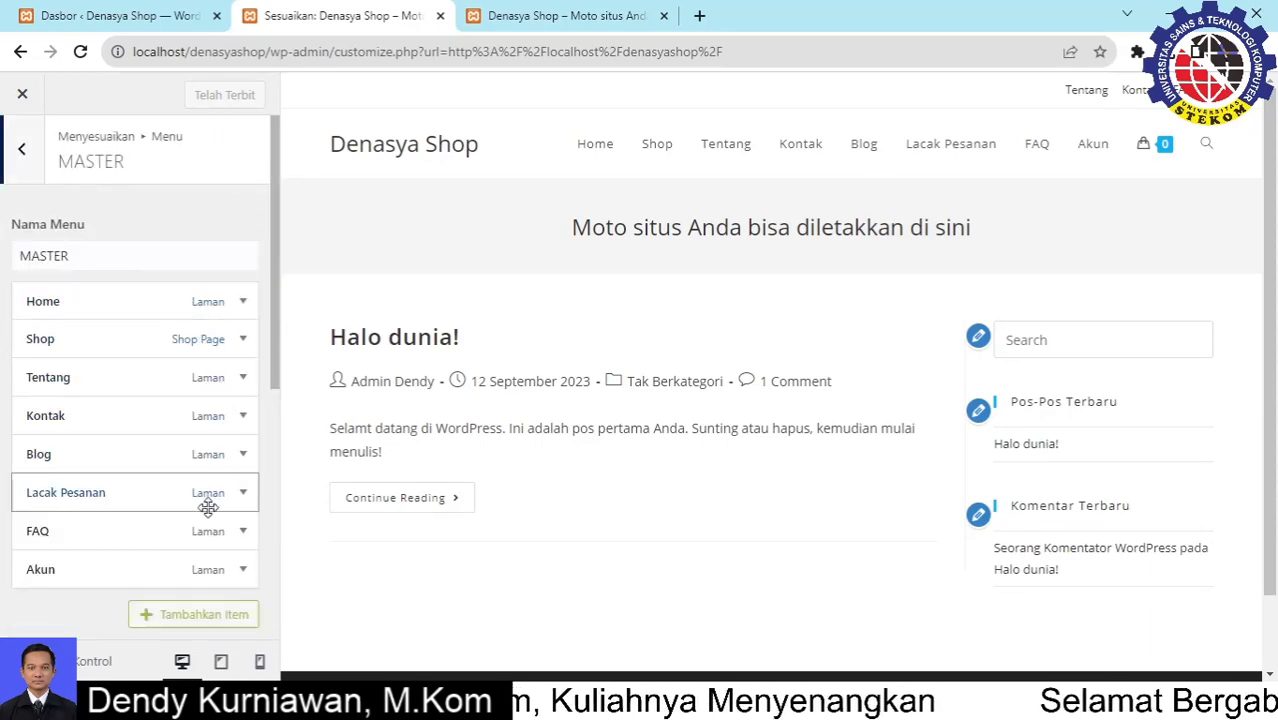
Remove the FAQ and Kontak items from the MASTER menu
click(243, 531)
scroll(190, 560, down, 2)
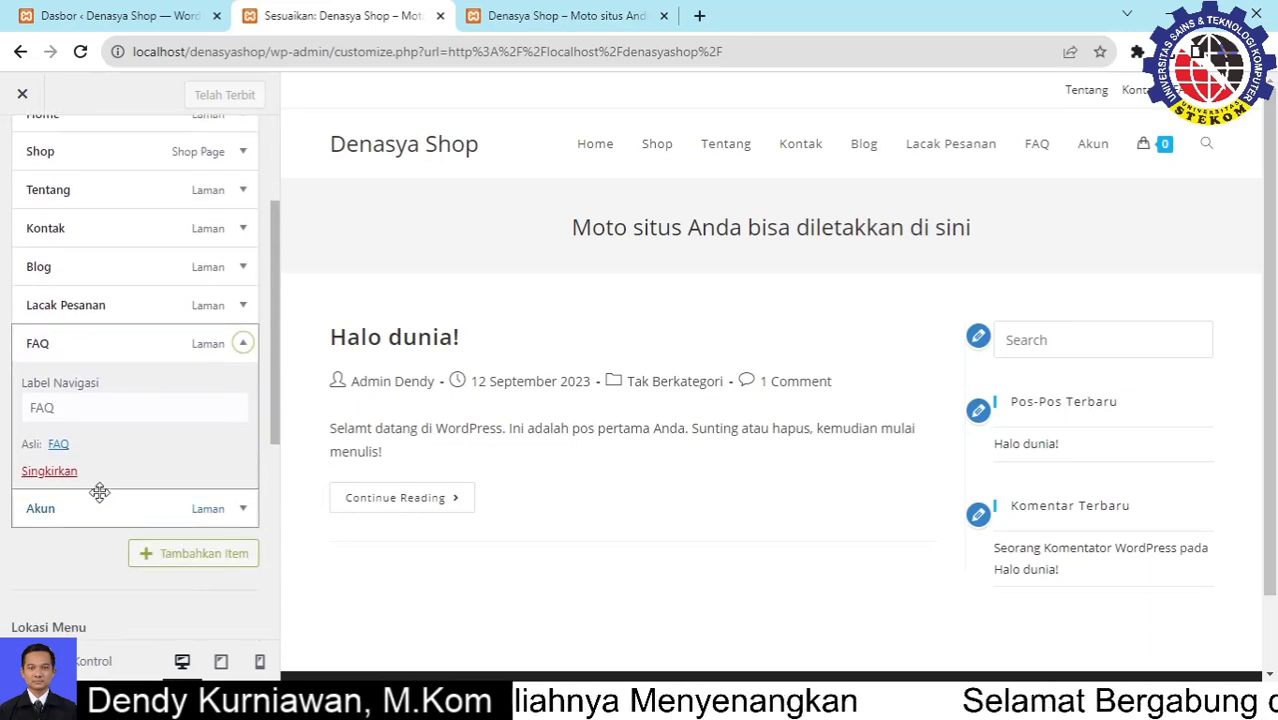
click(52, 471)
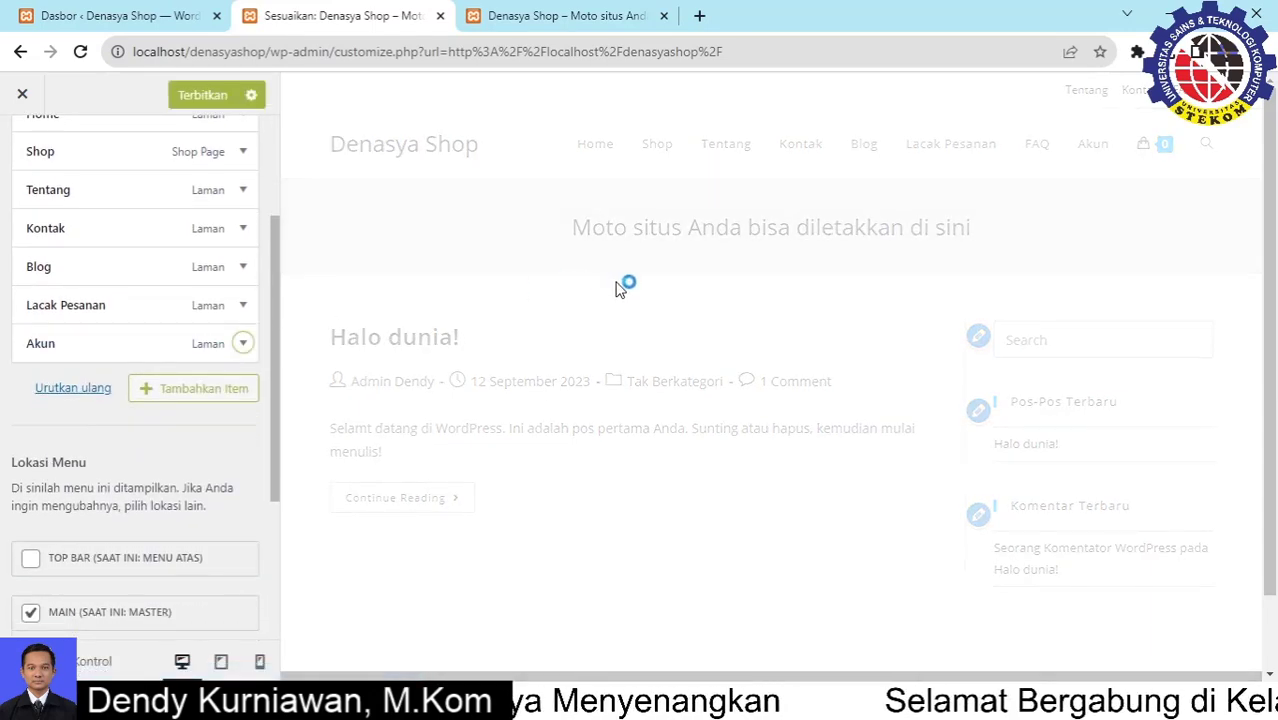
click(245, 232)
click(40, 360)
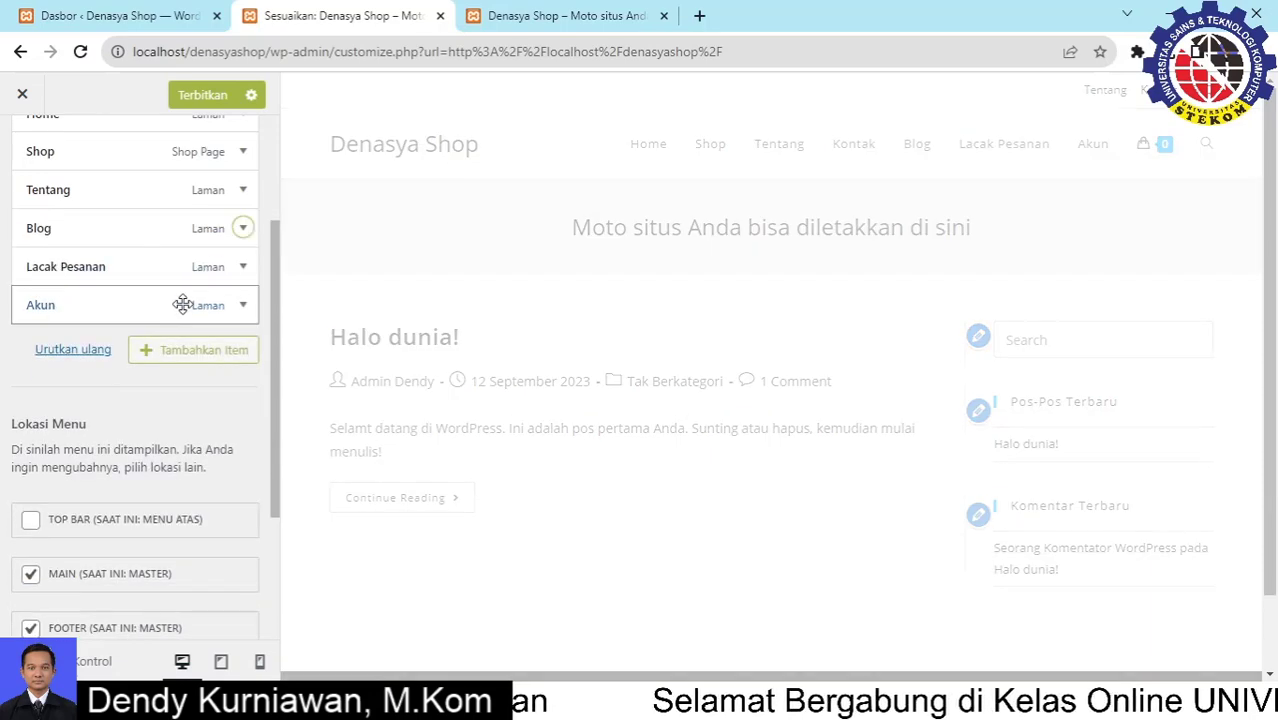
scroll(171, 291, up, 3)
scroll(108, 340, down, 1)
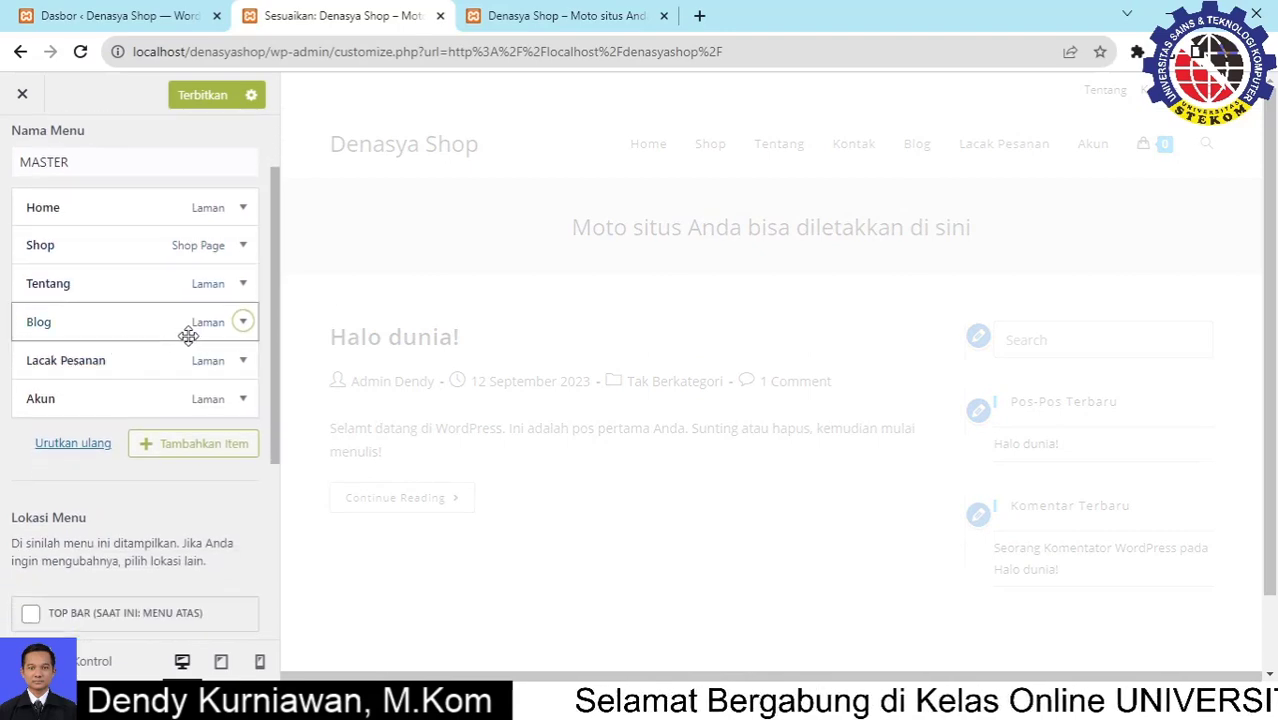
Remove the Tentang item from the MASTER menu
click(243, 284)
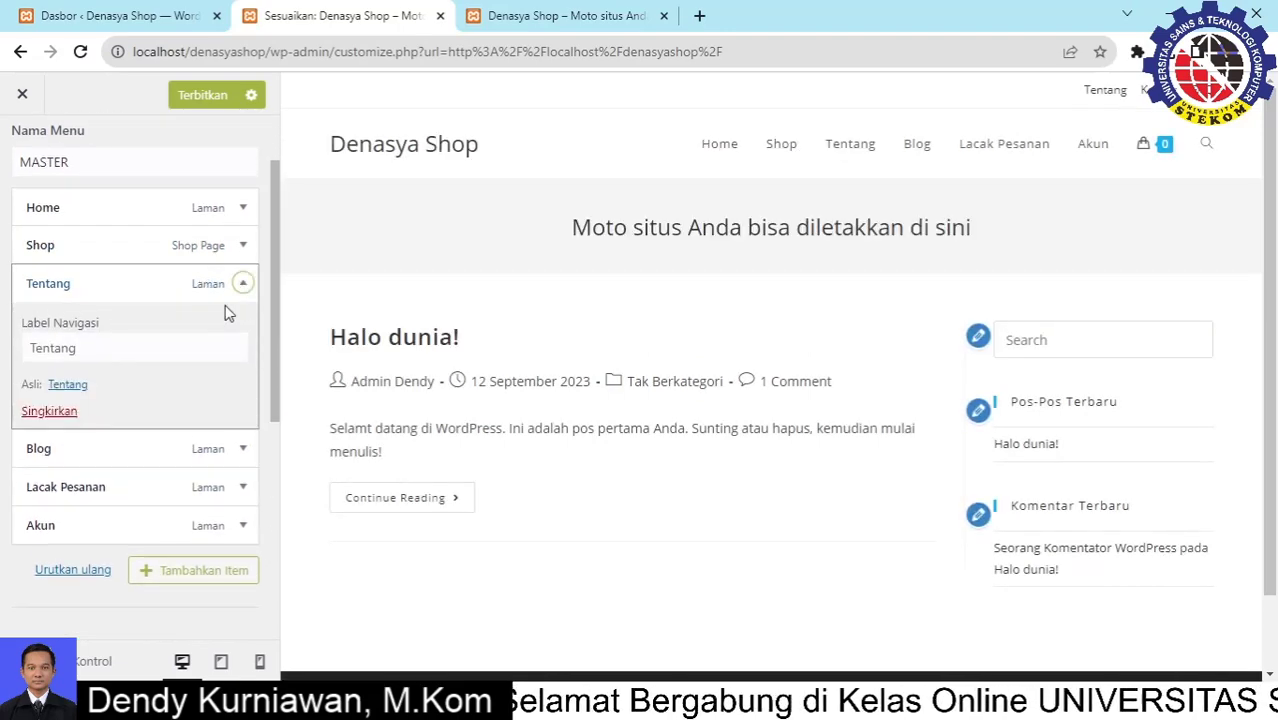
click(63, 410)
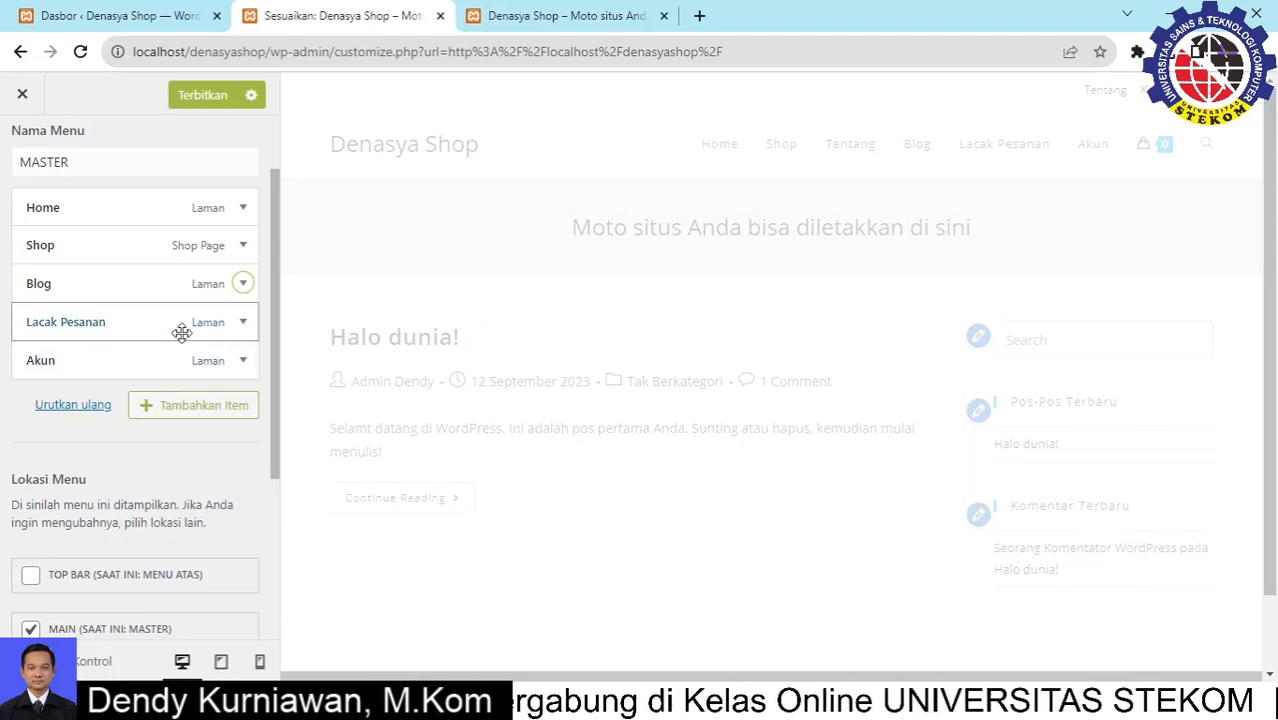
scroll(181, 335, down, 1)
scroll(181, 342, up, 1)
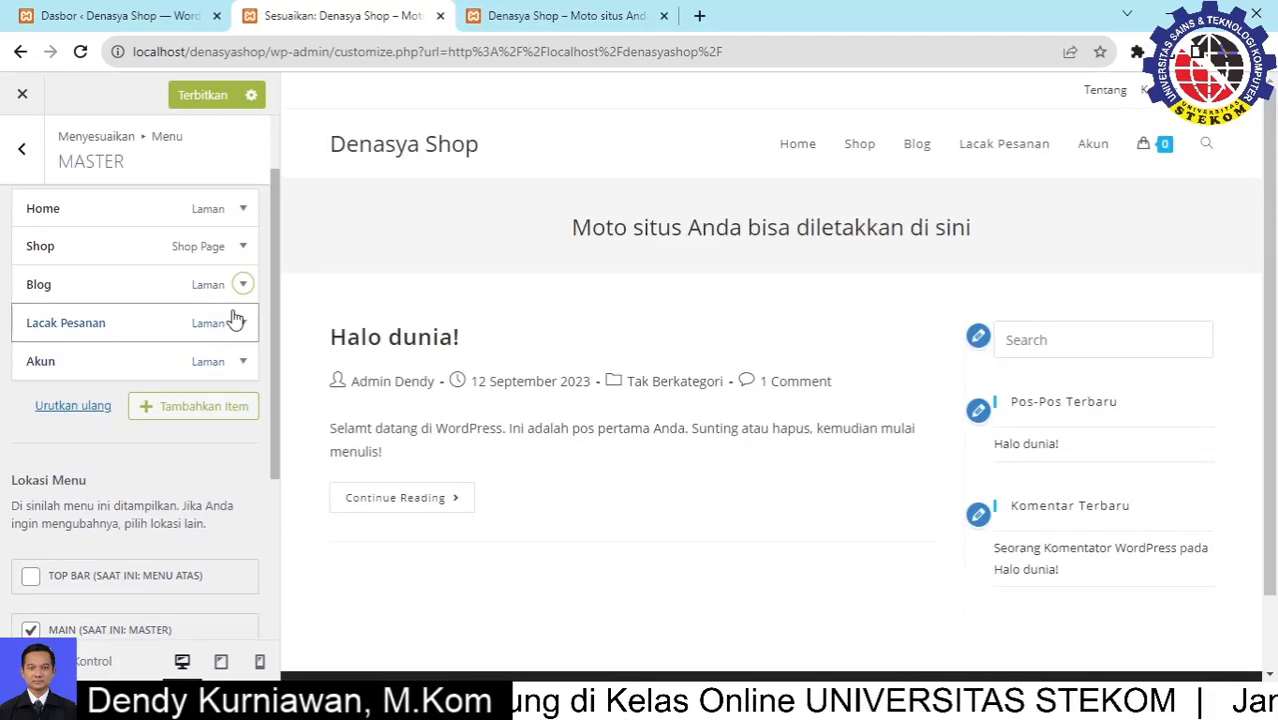
Examine the Shop item's details, the remaining MASTER menu items and the pages available to add
click(243, 247)
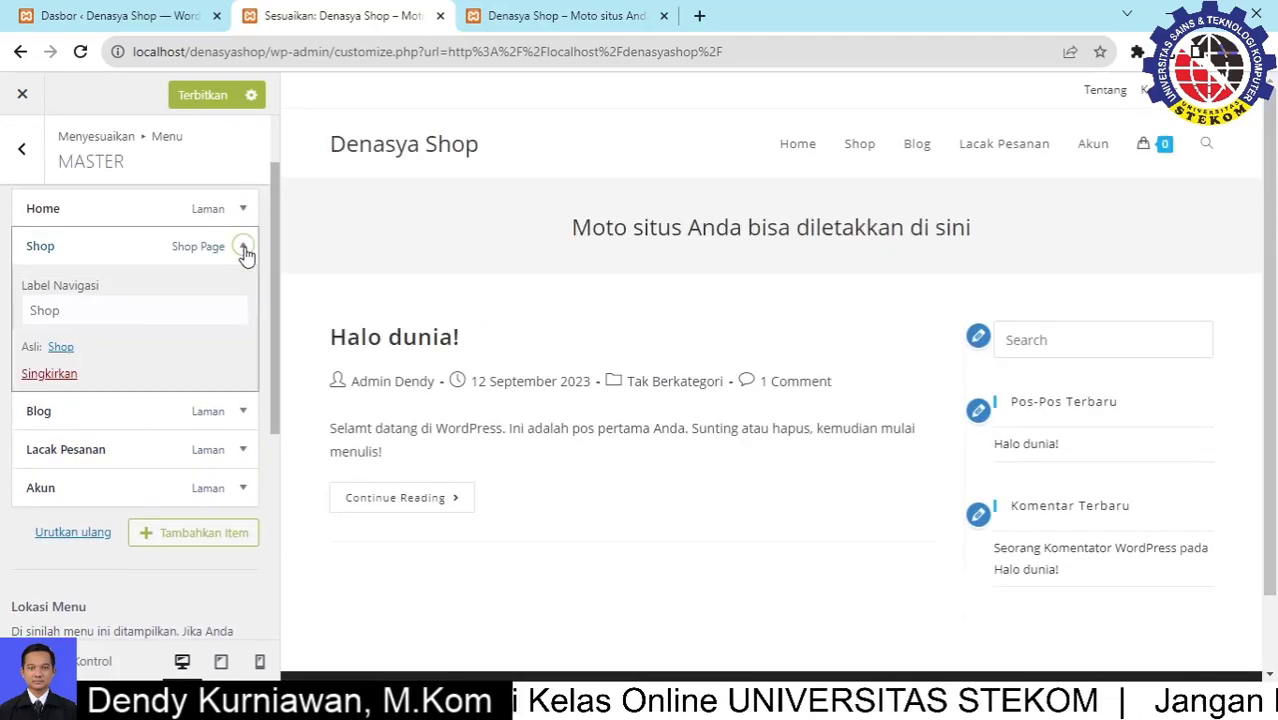
click(244, 248)
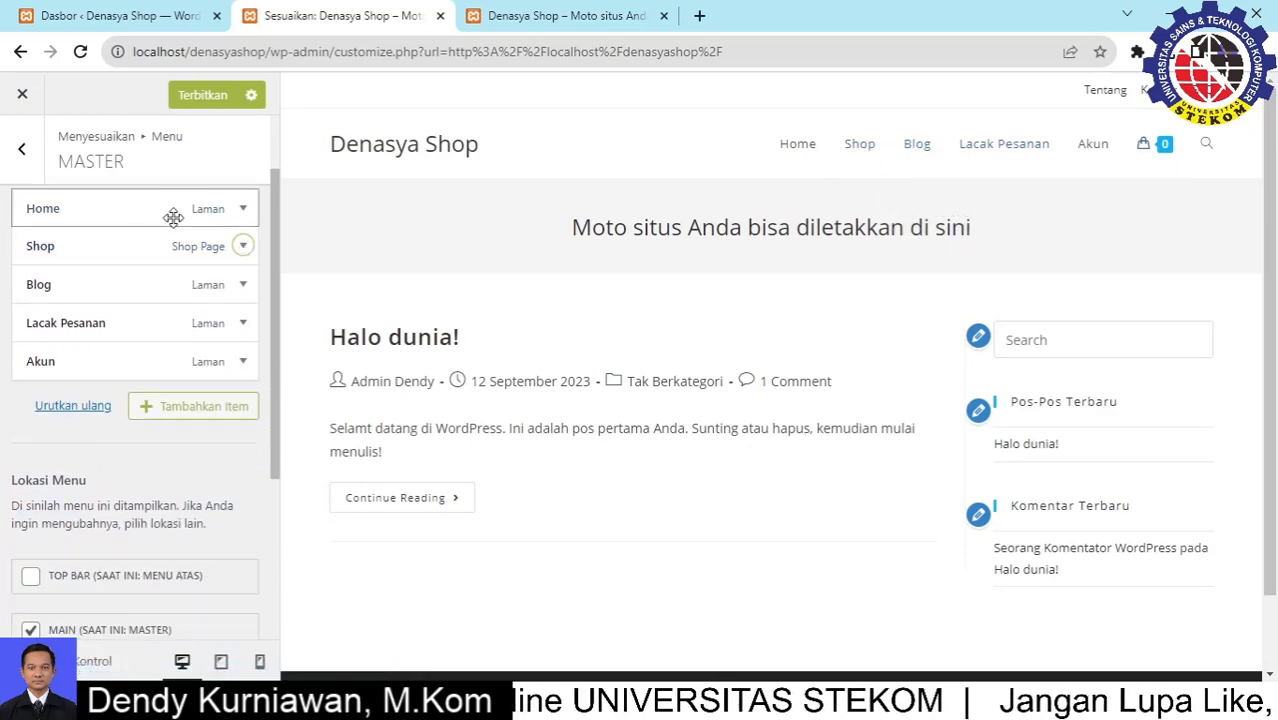
scroll(185, 325, down, 2)
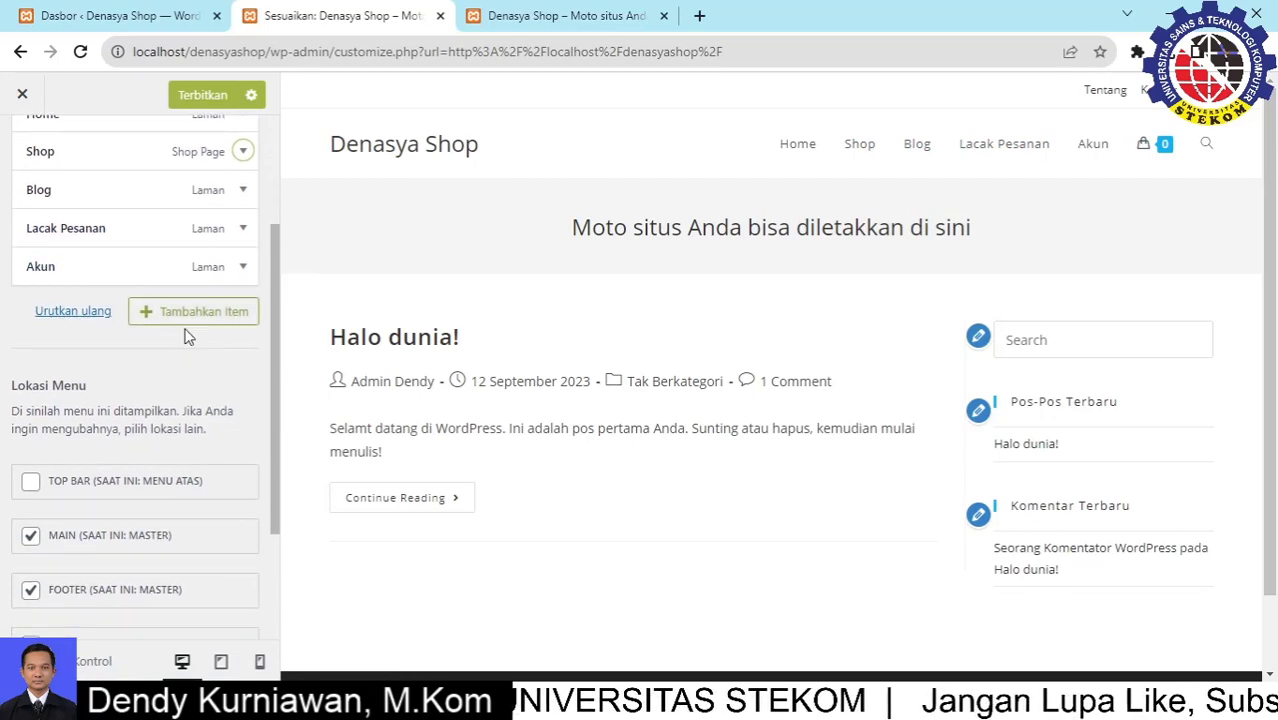
scroll(115, 339, up, 4)
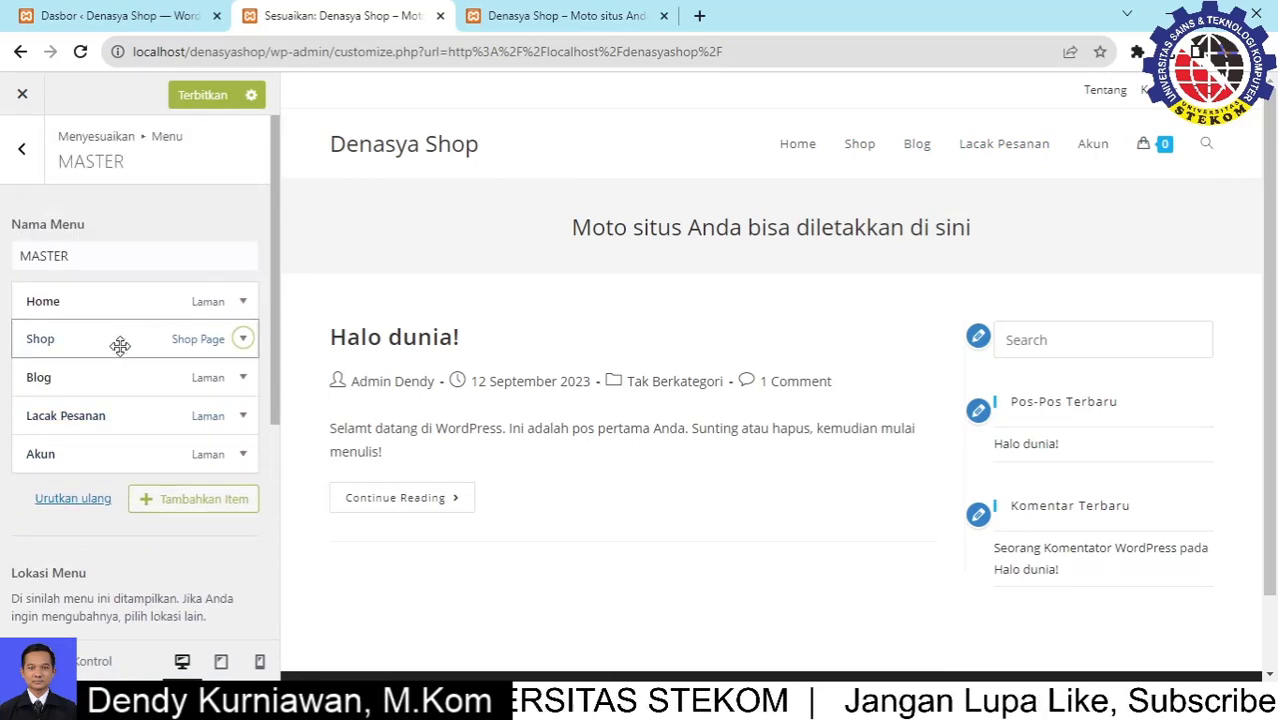
click(248, 519)
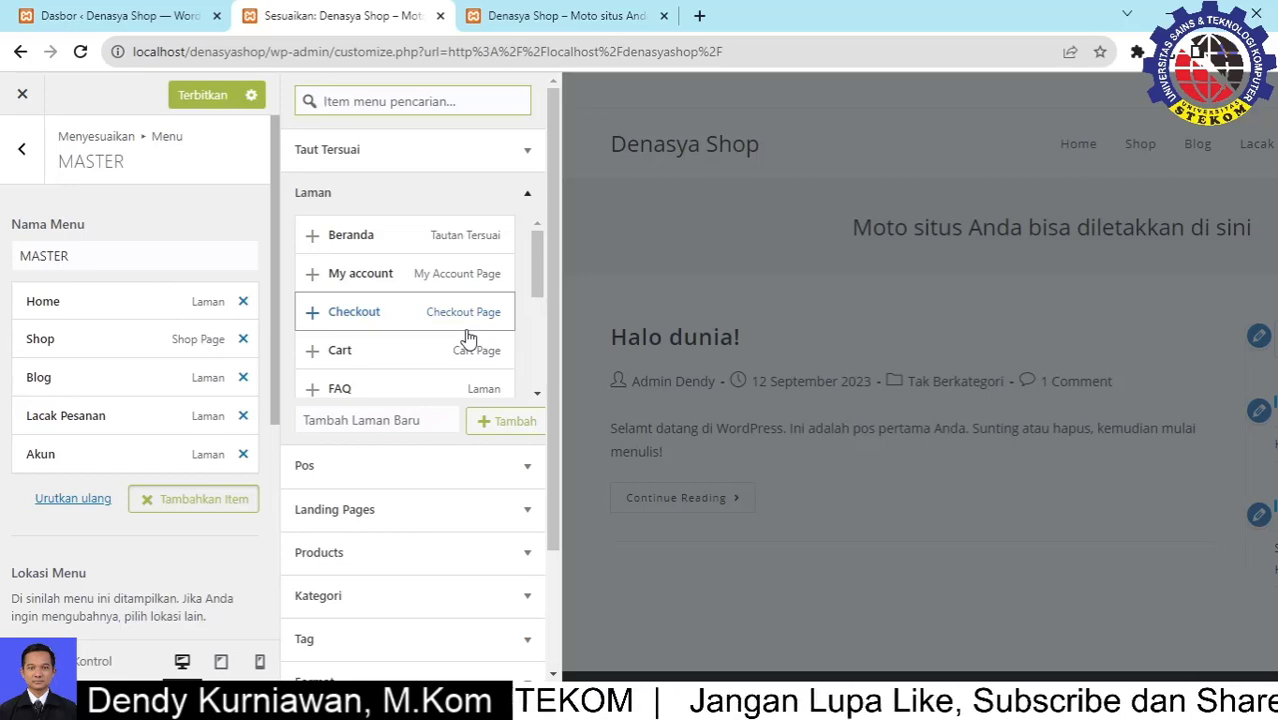
scroll(425, 358, down, 2)
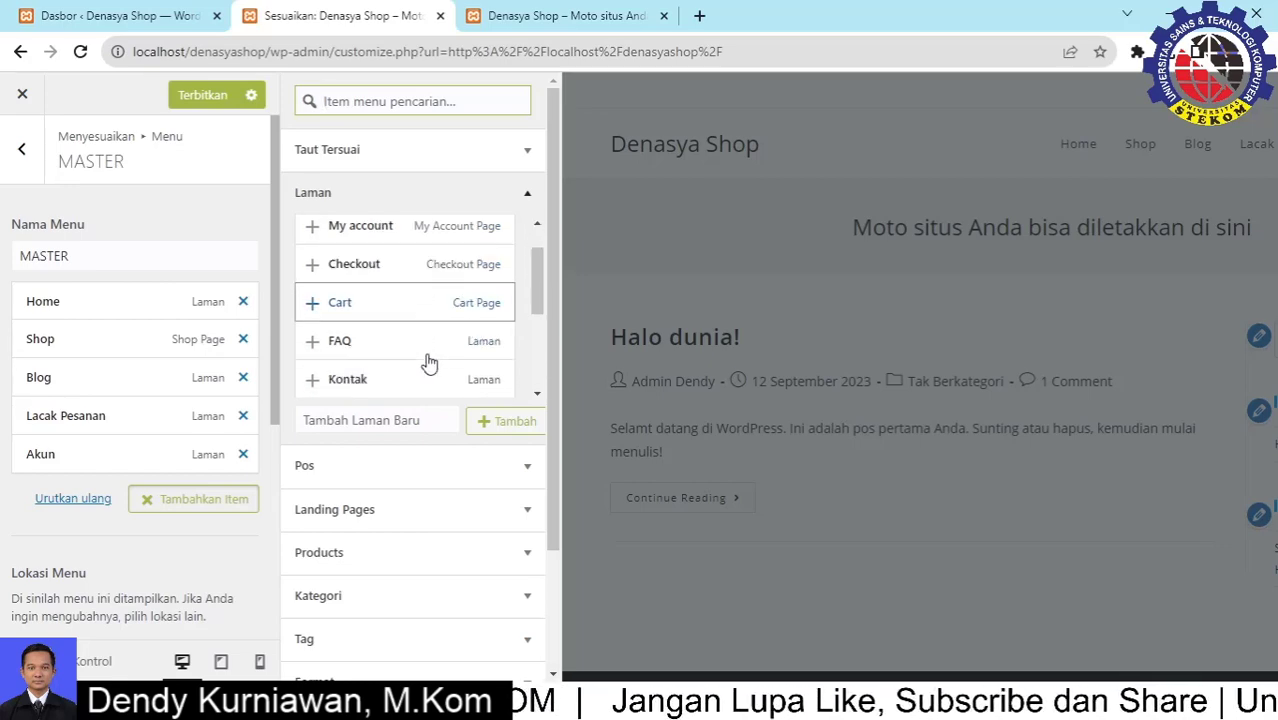
scroll(437, 308, down, 3)
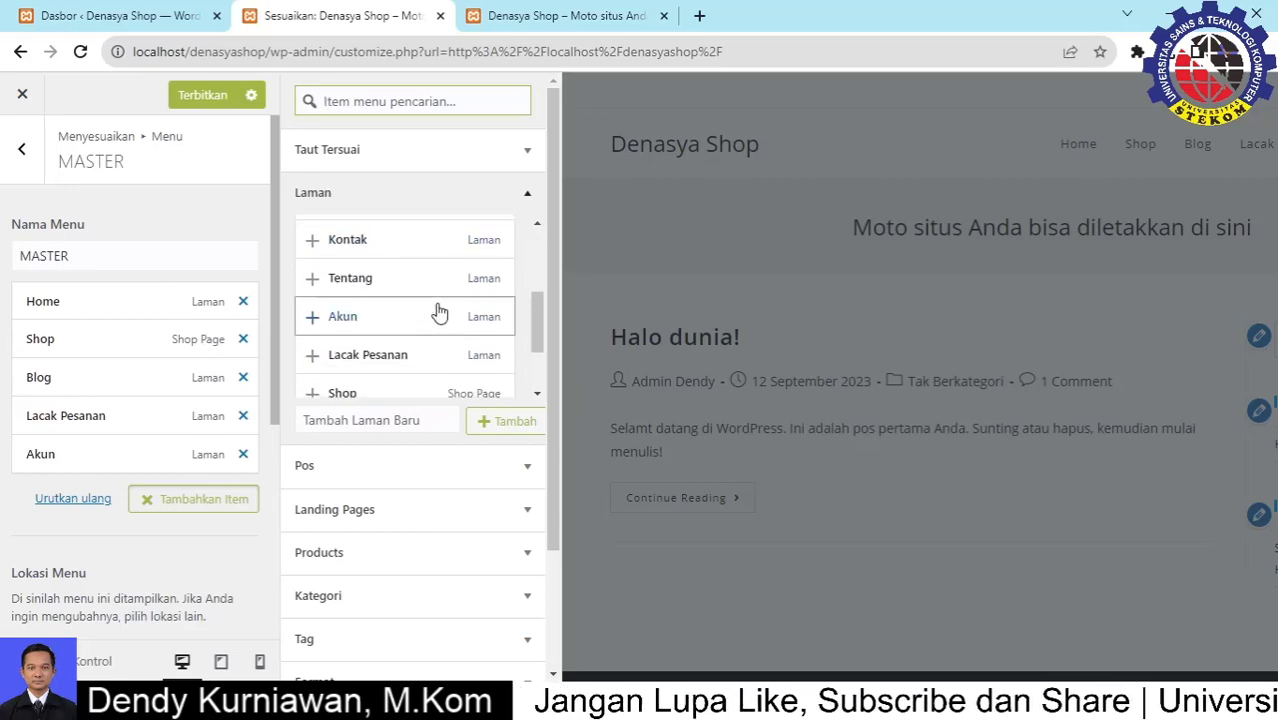
scroll(449, 354, up, 5)
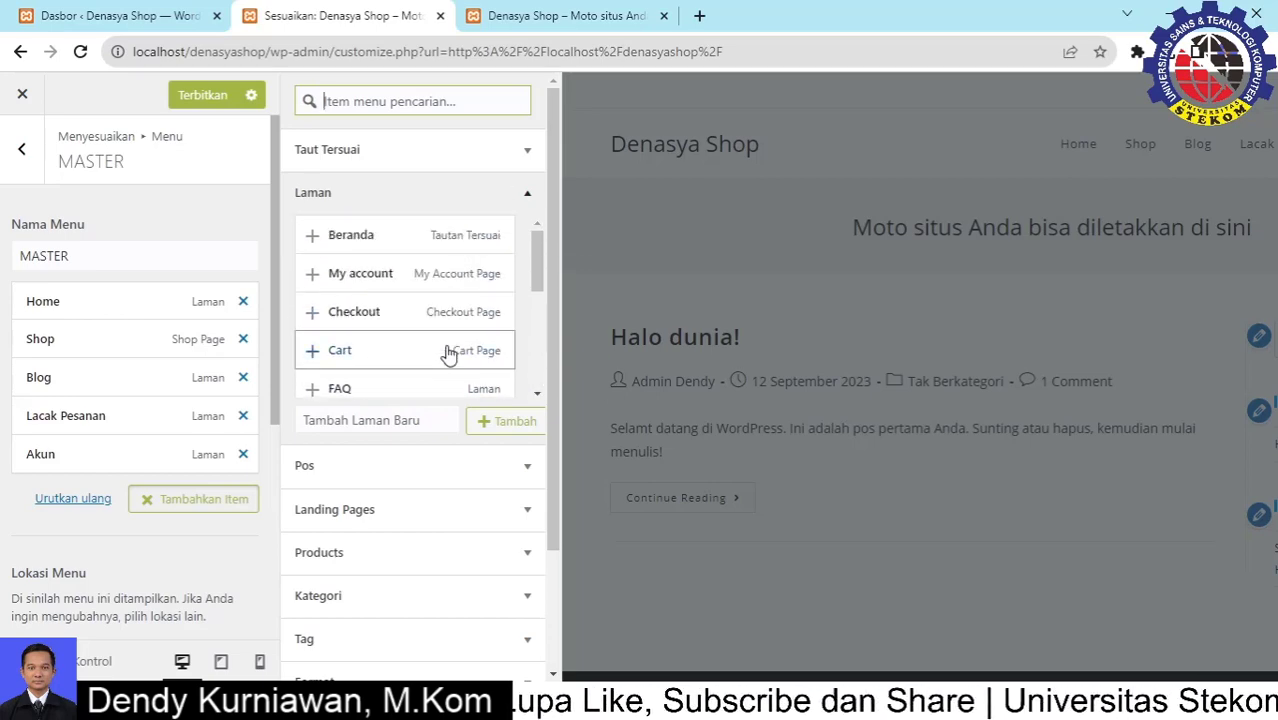
Publish the MASTER menu changes and reload the shop's front page in its own browser tab to check the main menu
click(202, 96)
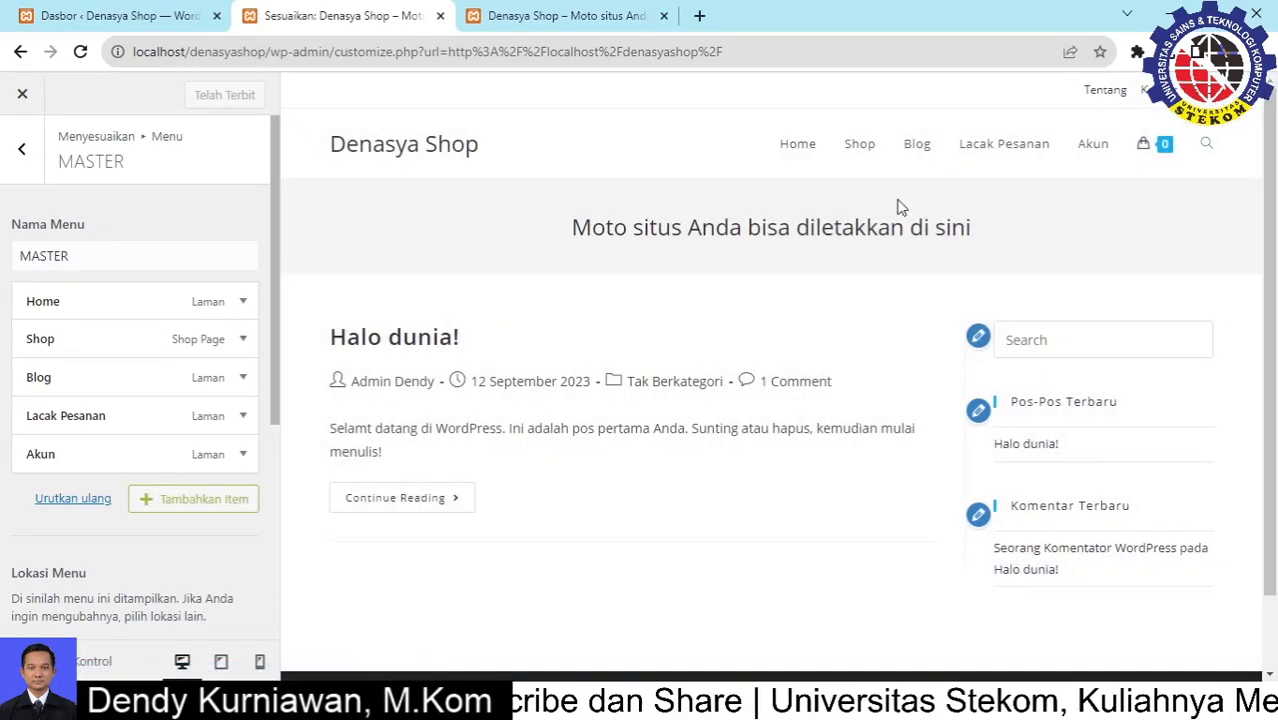
click(568, 20)
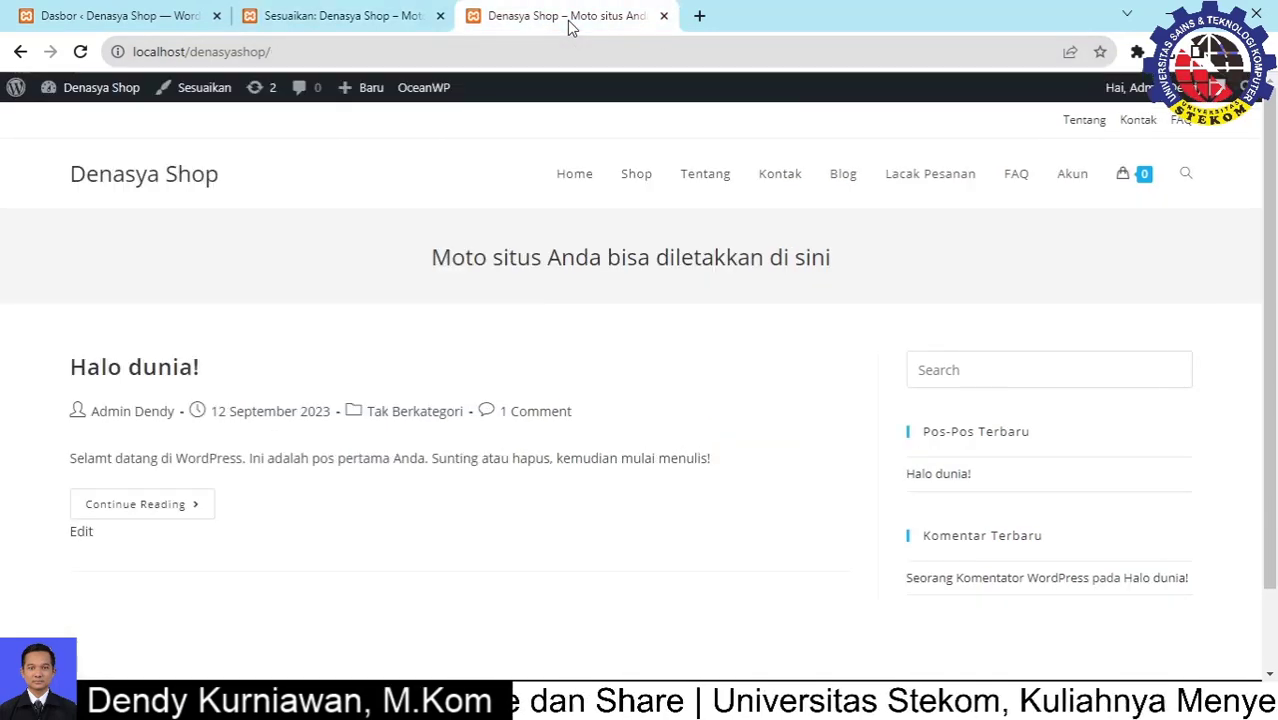
click(82, 51)
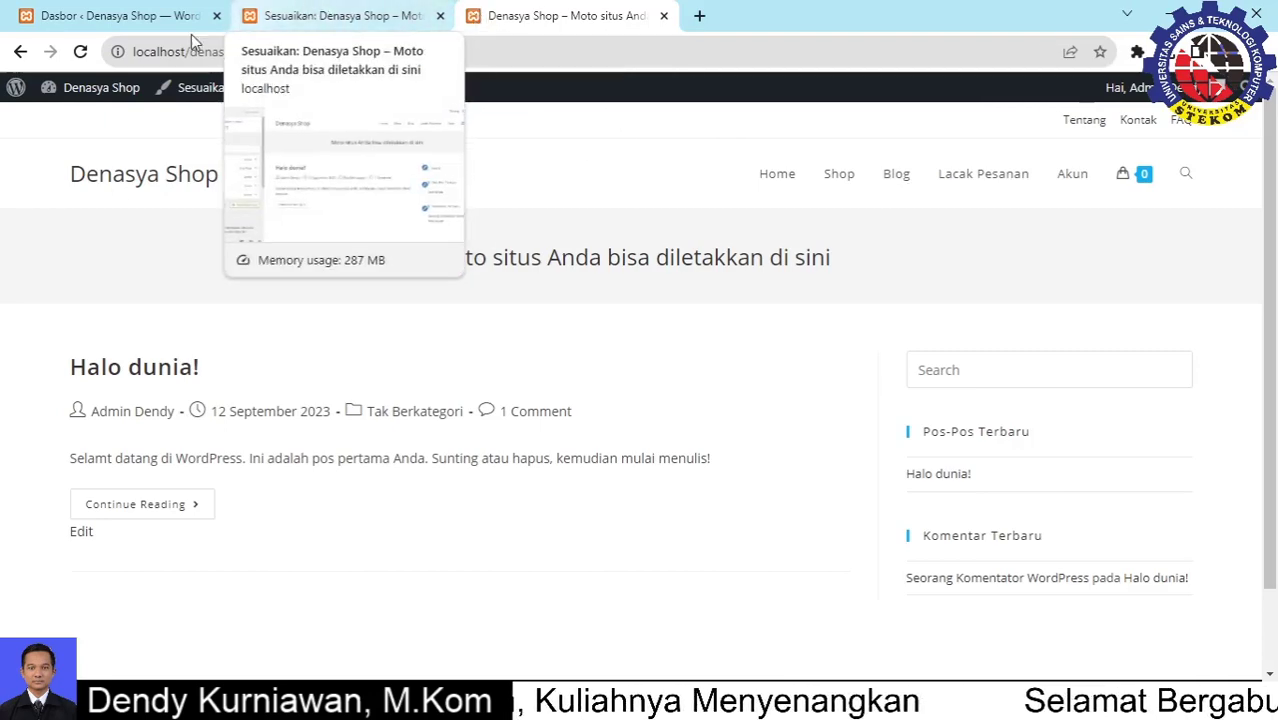
Return to the customizer, open the Identitas Situs settings and set the site title to "DENASYA SHOP"
click(262, 18)
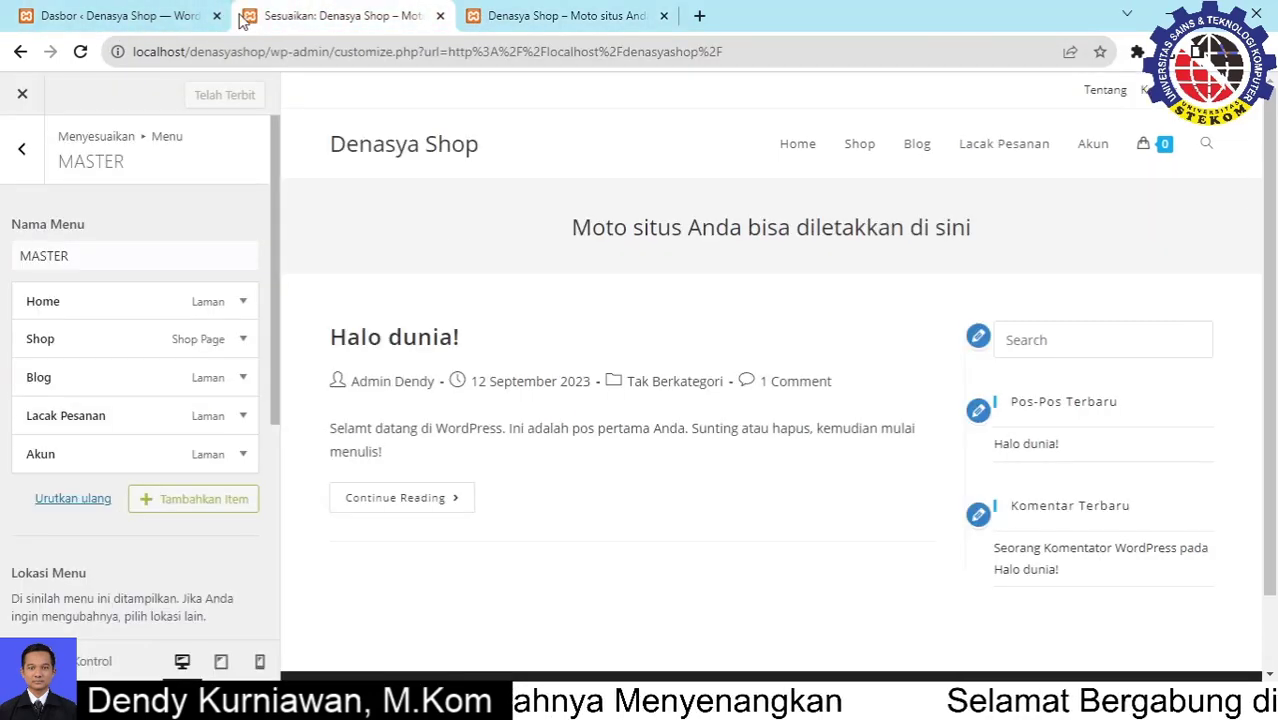
click(22, 152)
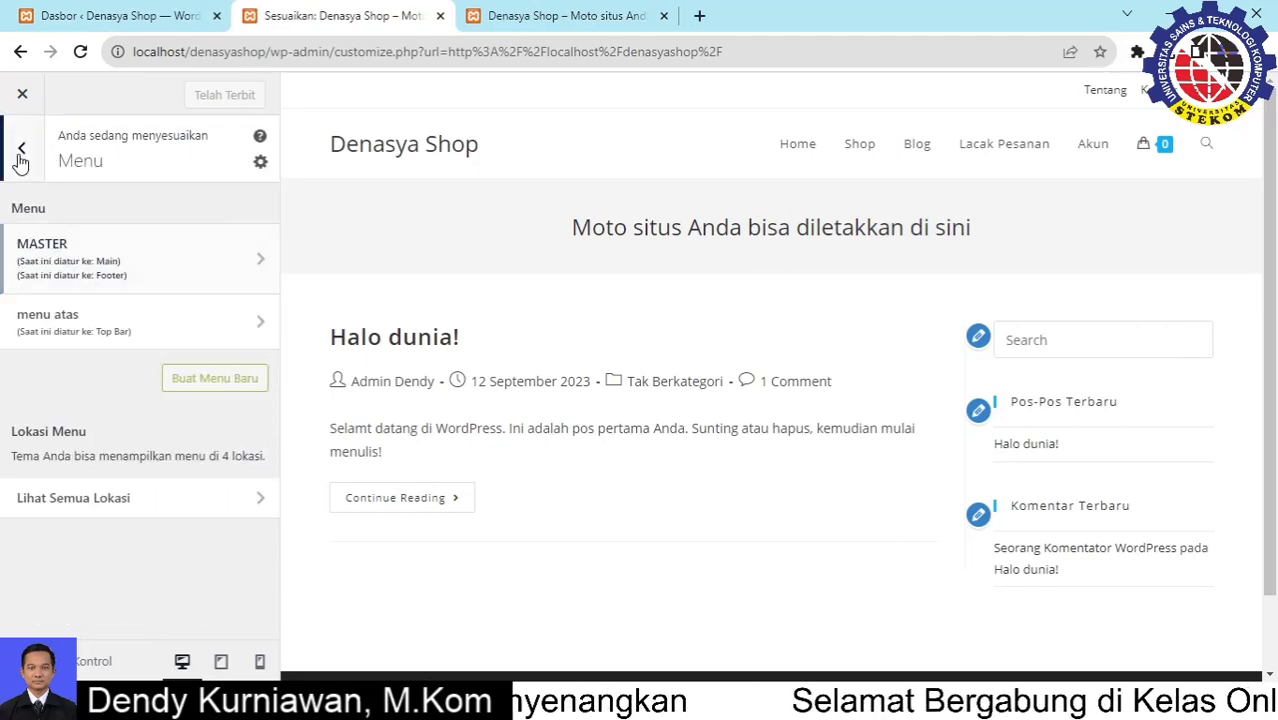
click(22, 155)
click(113, 347)
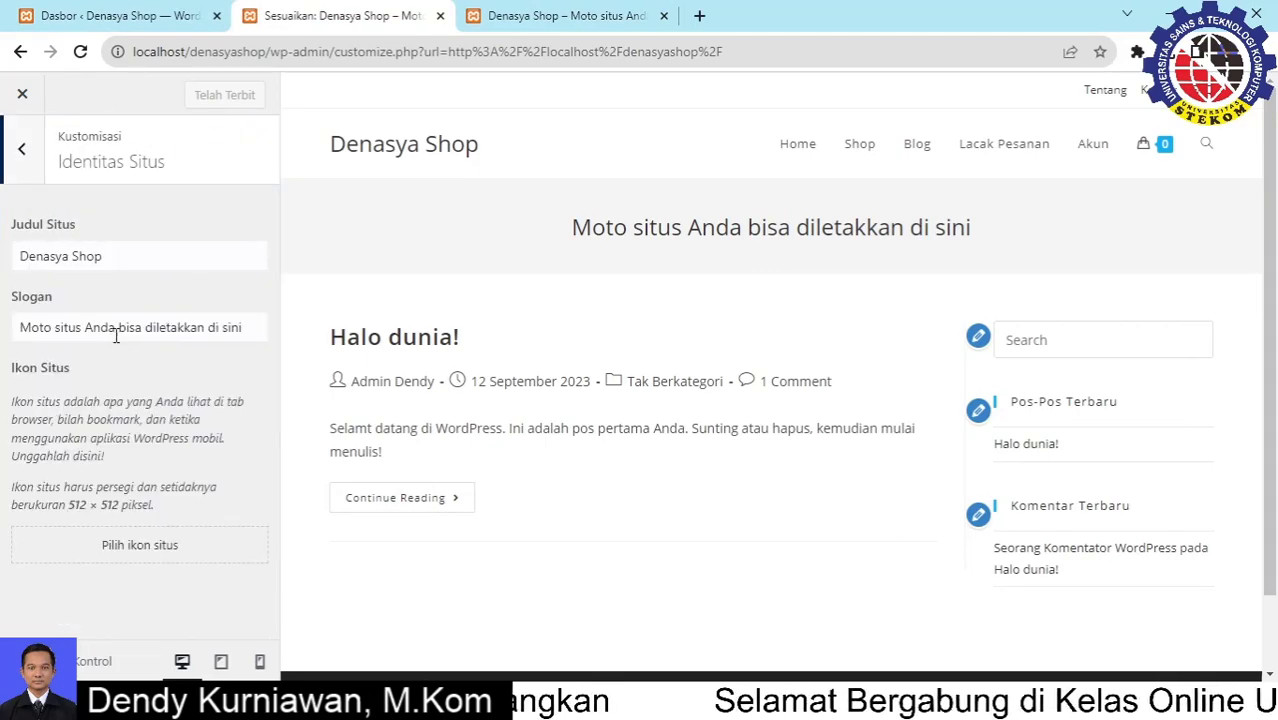
click(128, 257)
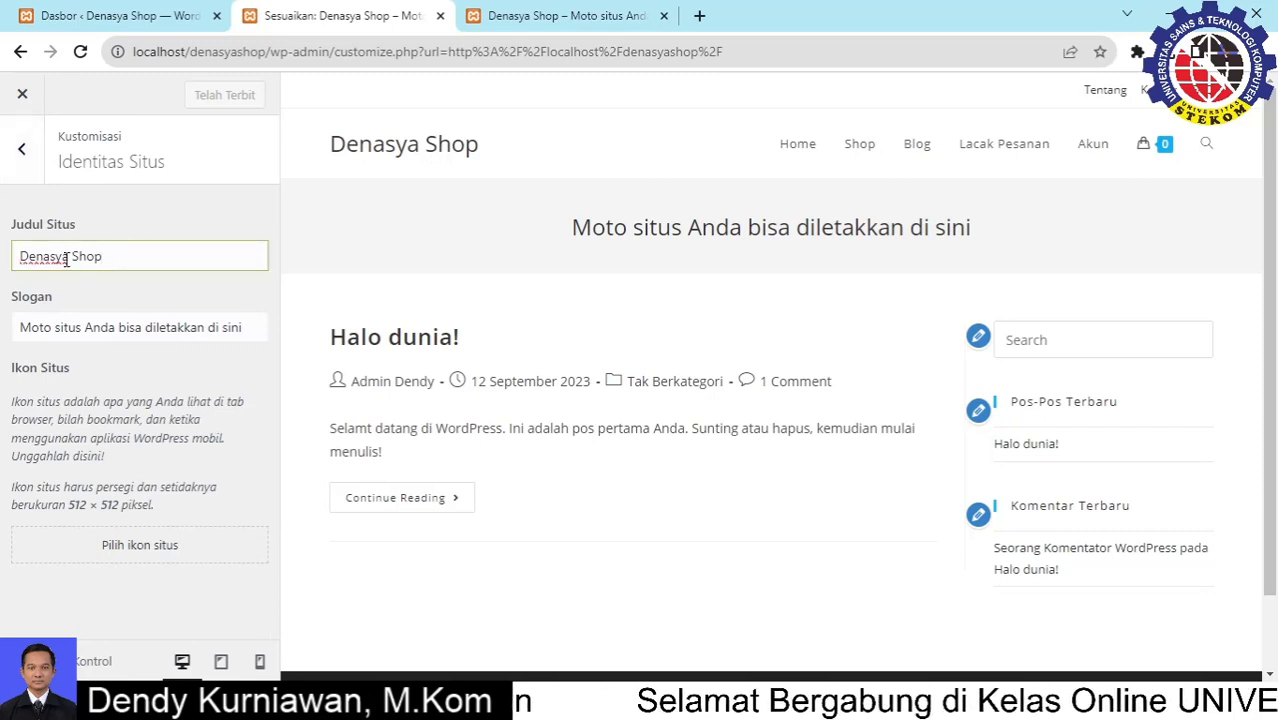
key(ctrl+a)
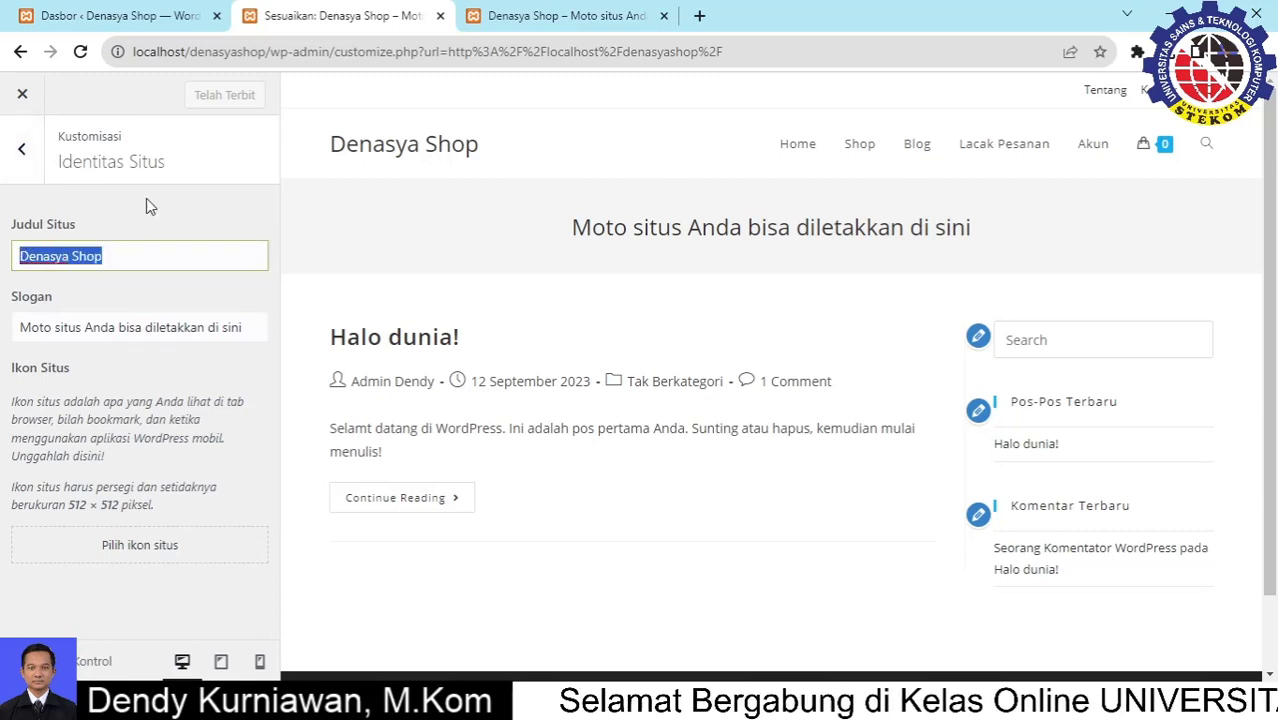
text(DEN)
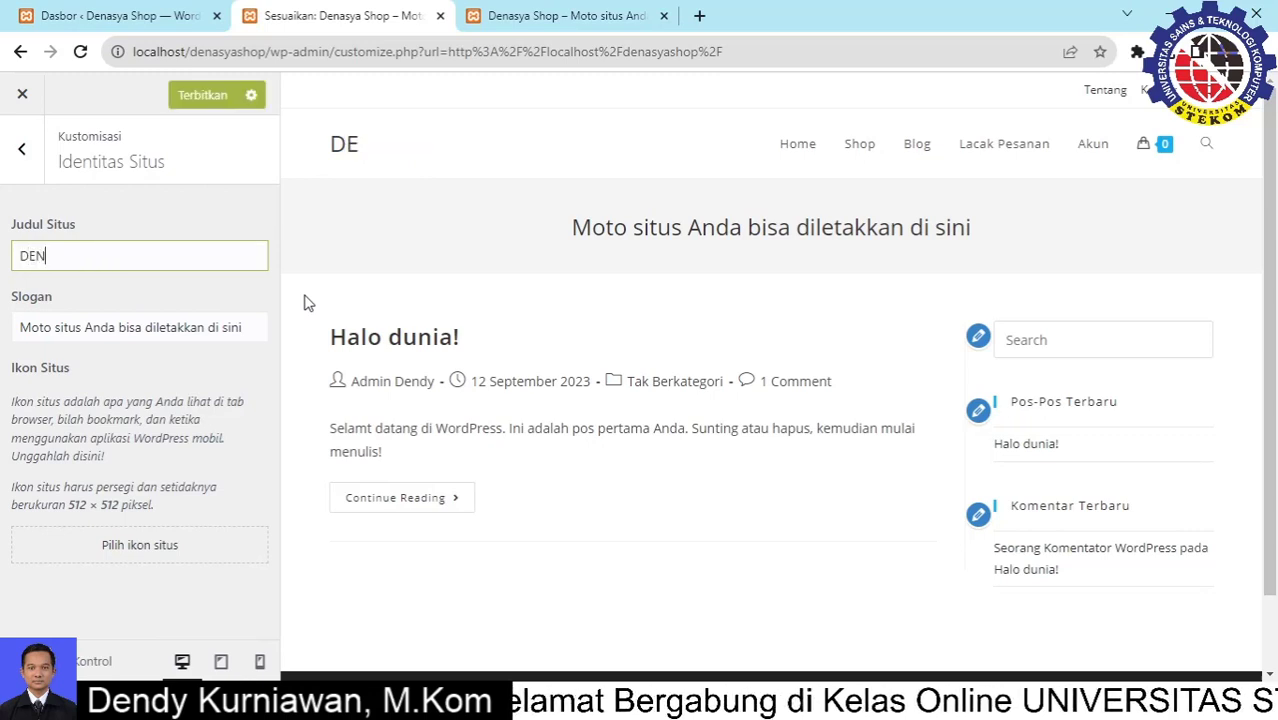
text(ASYA SHOP)
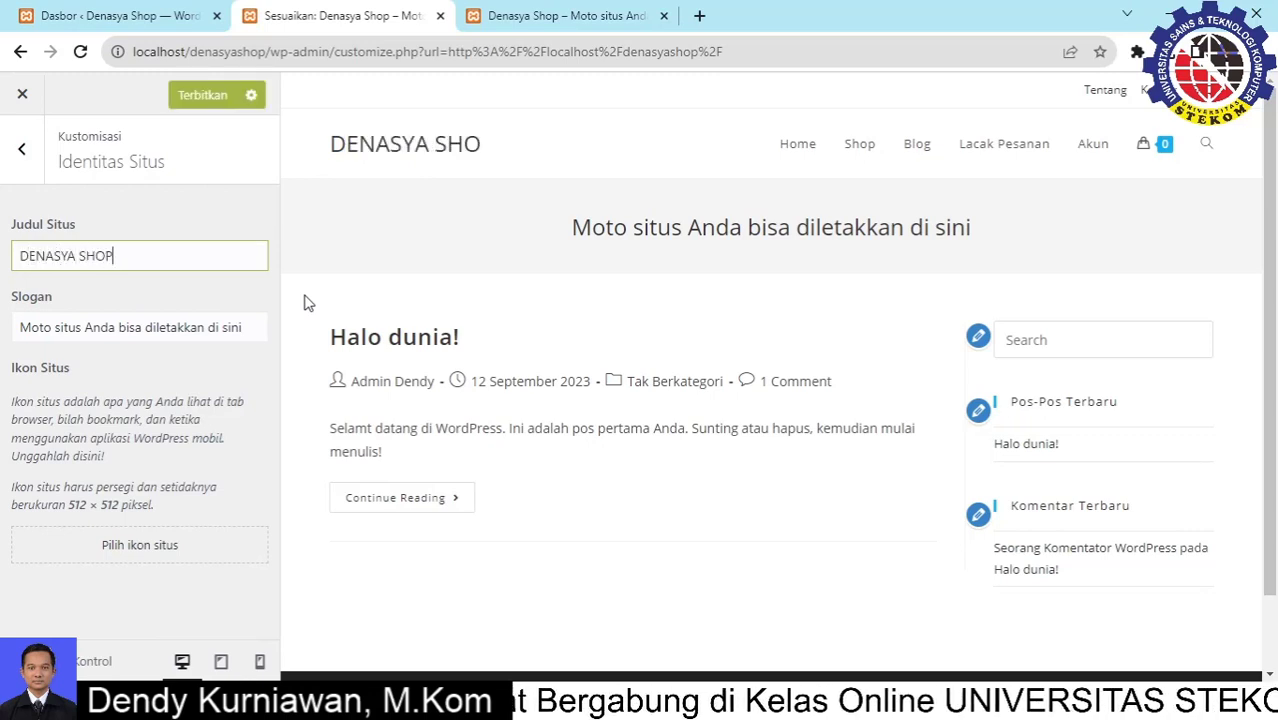
Replace the site slogan with "Pusat Sembako Murah" and publish the site identity changes
click(248, 327)
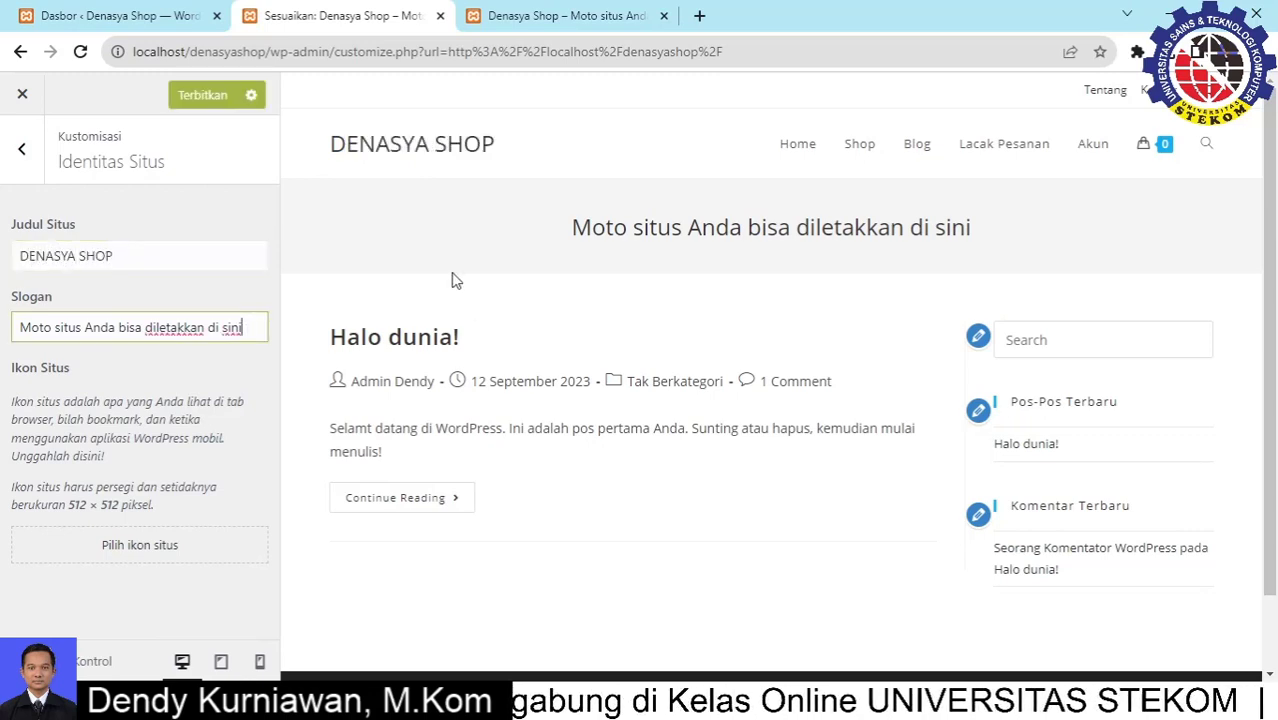
drag(242, 328, 18, 320)
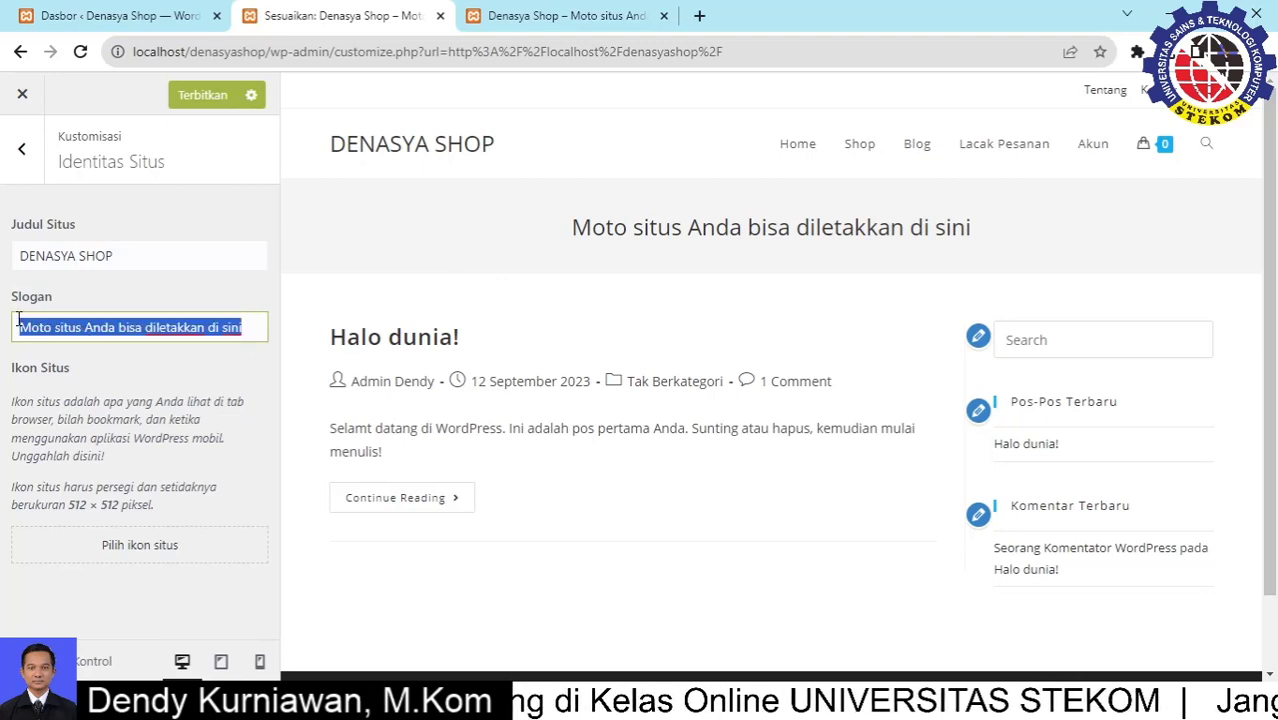
text(Pusat S)
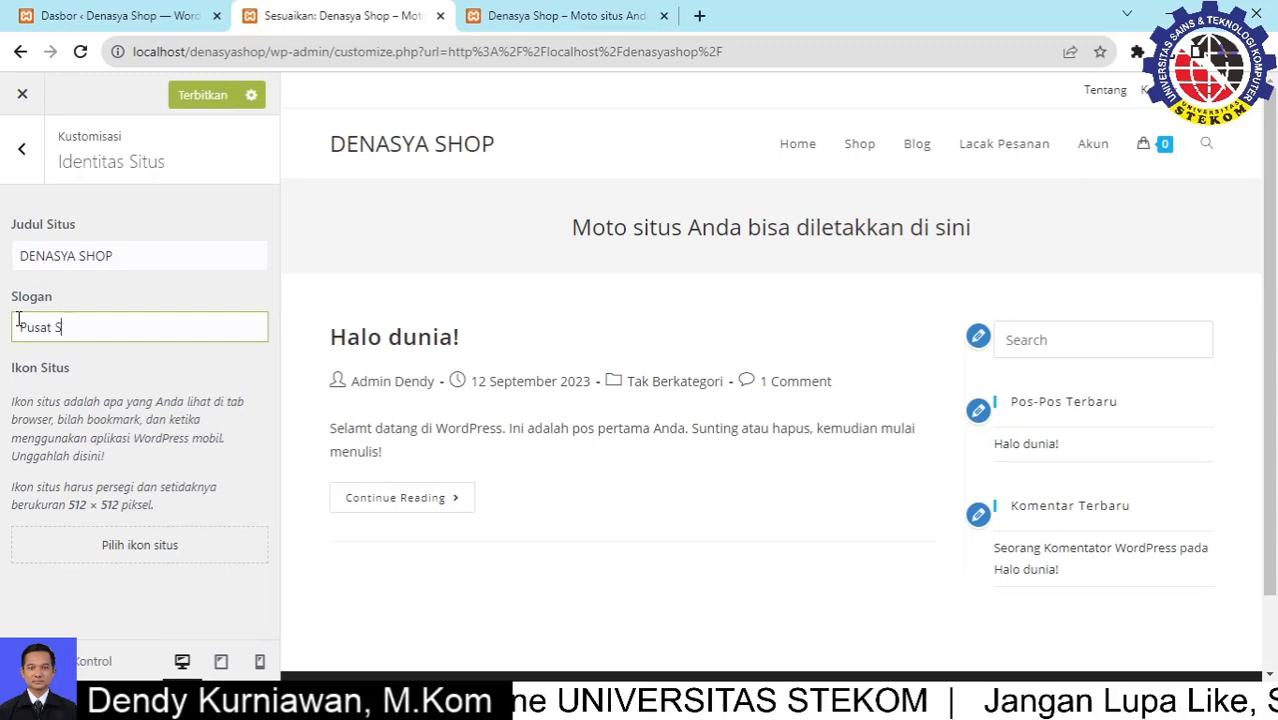
text(embako M)
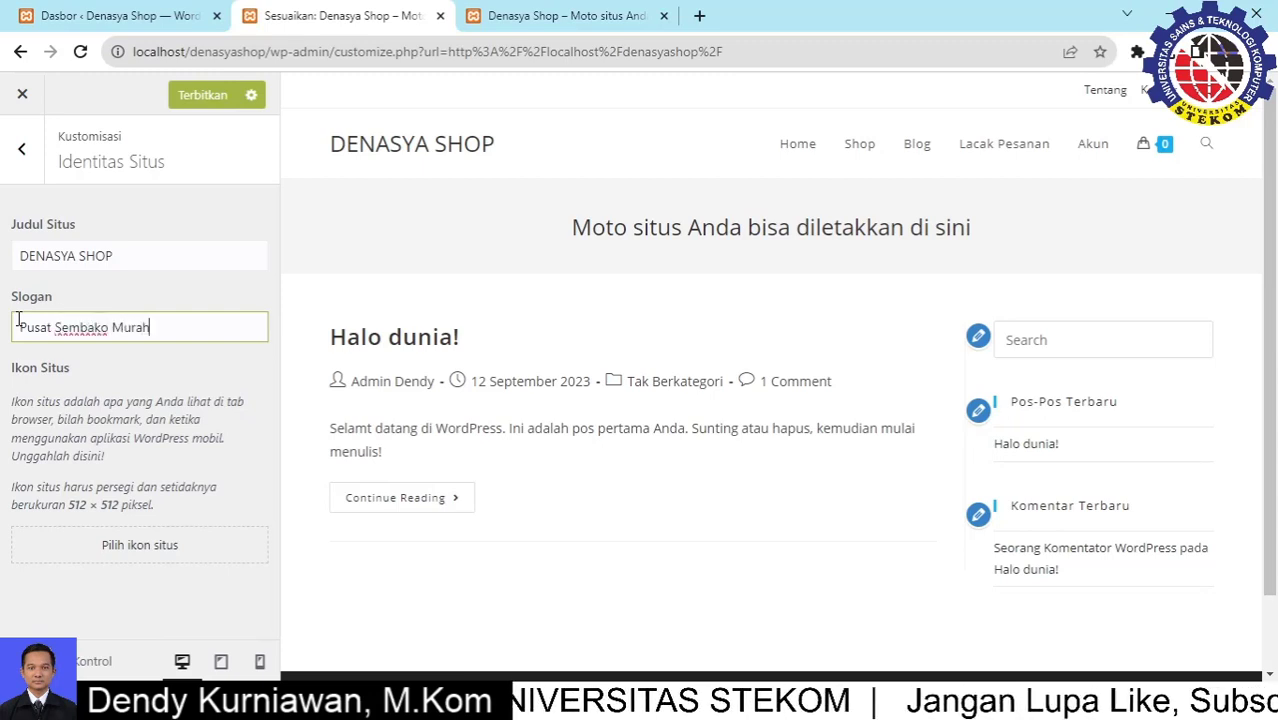
text(urah)
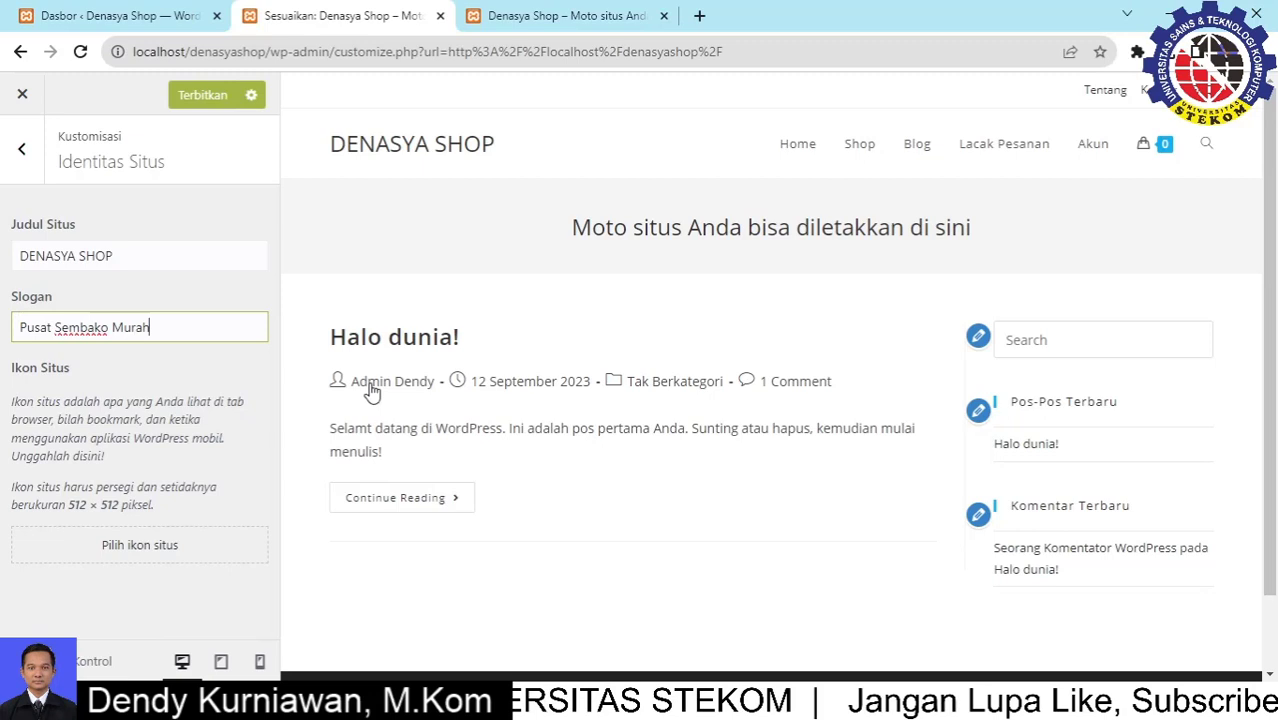
click(247, 390)
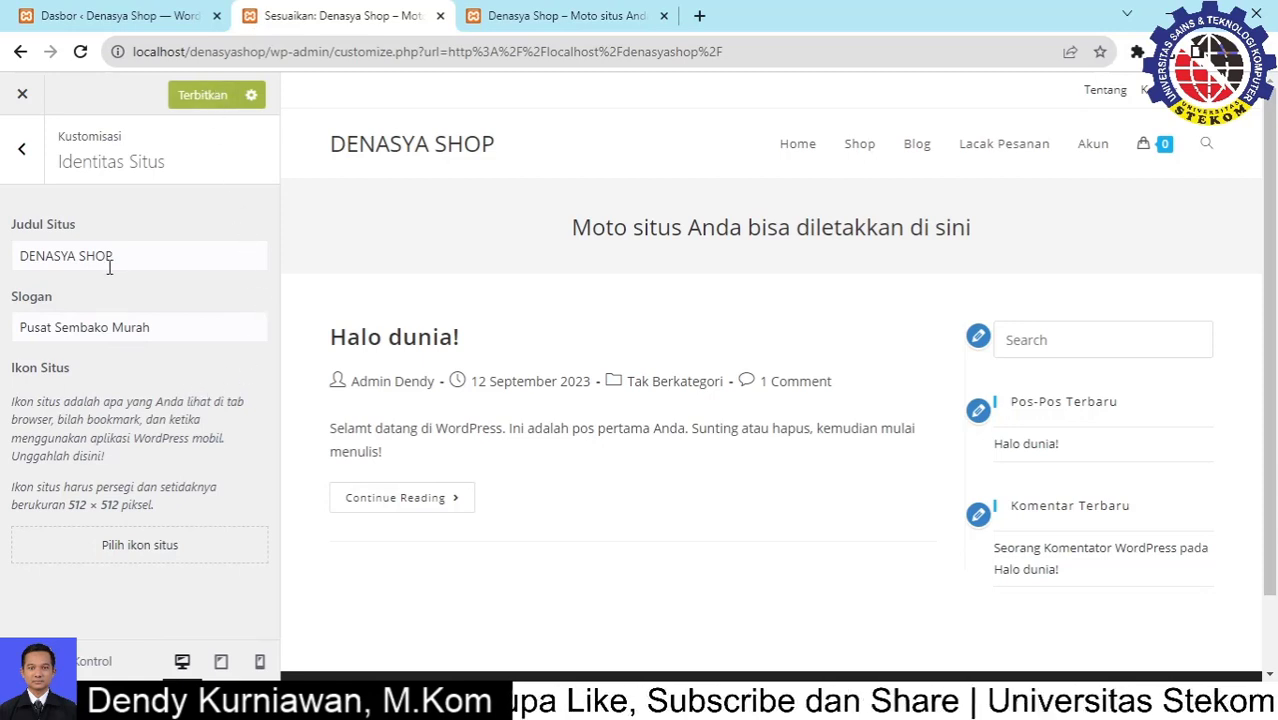
click(198, 100)
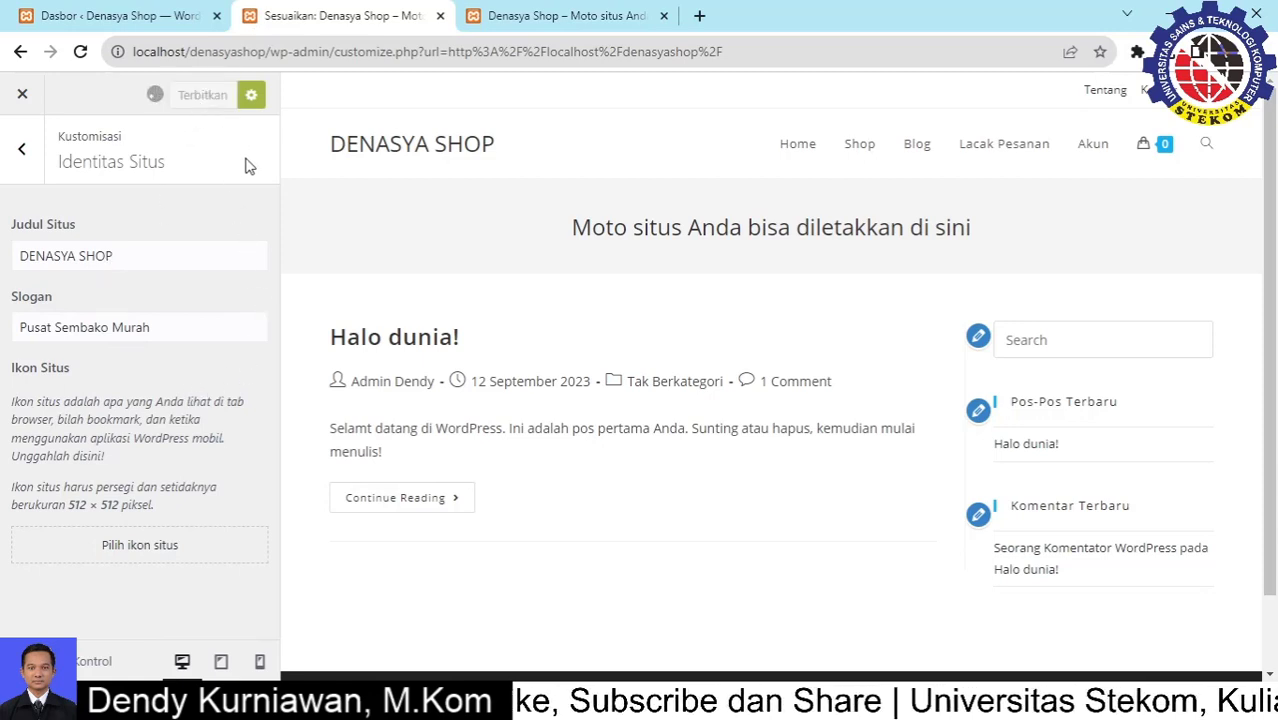
Extend the site slogan to "Pusat Sembako Murah dan Berkualitas" and publish the change
click(56, 328)
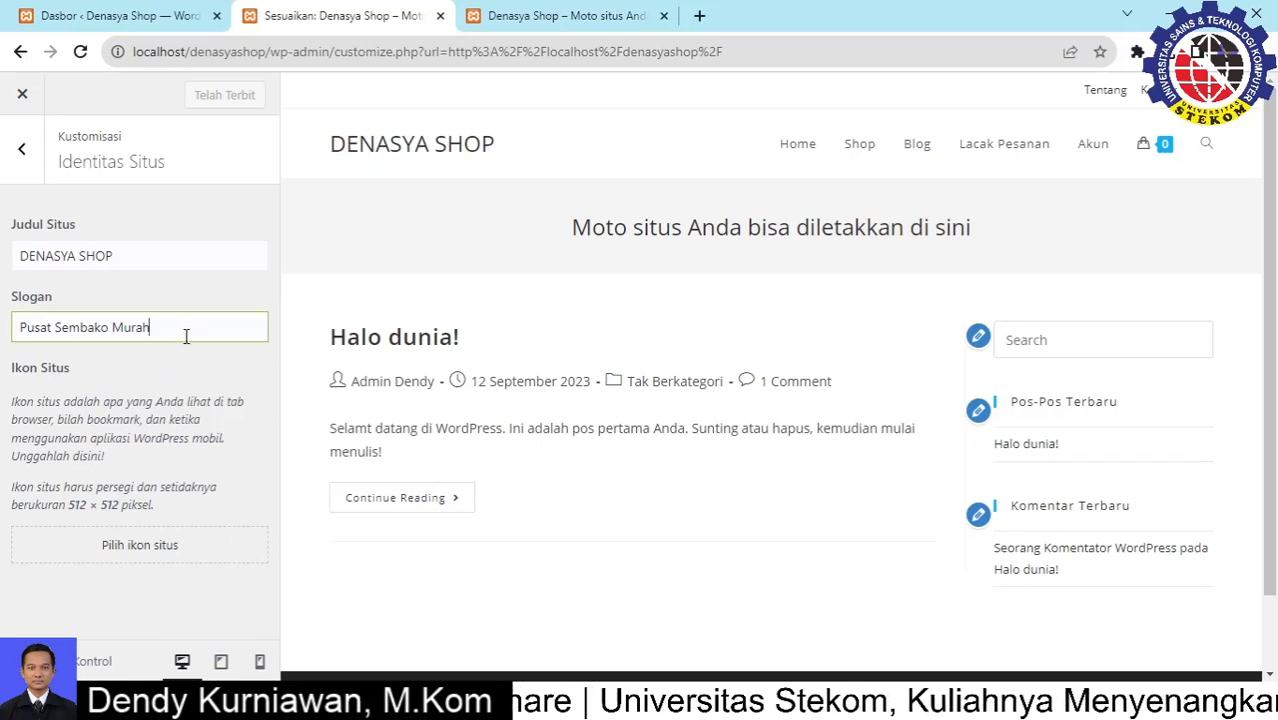
drag(184, 332, 35, 350)
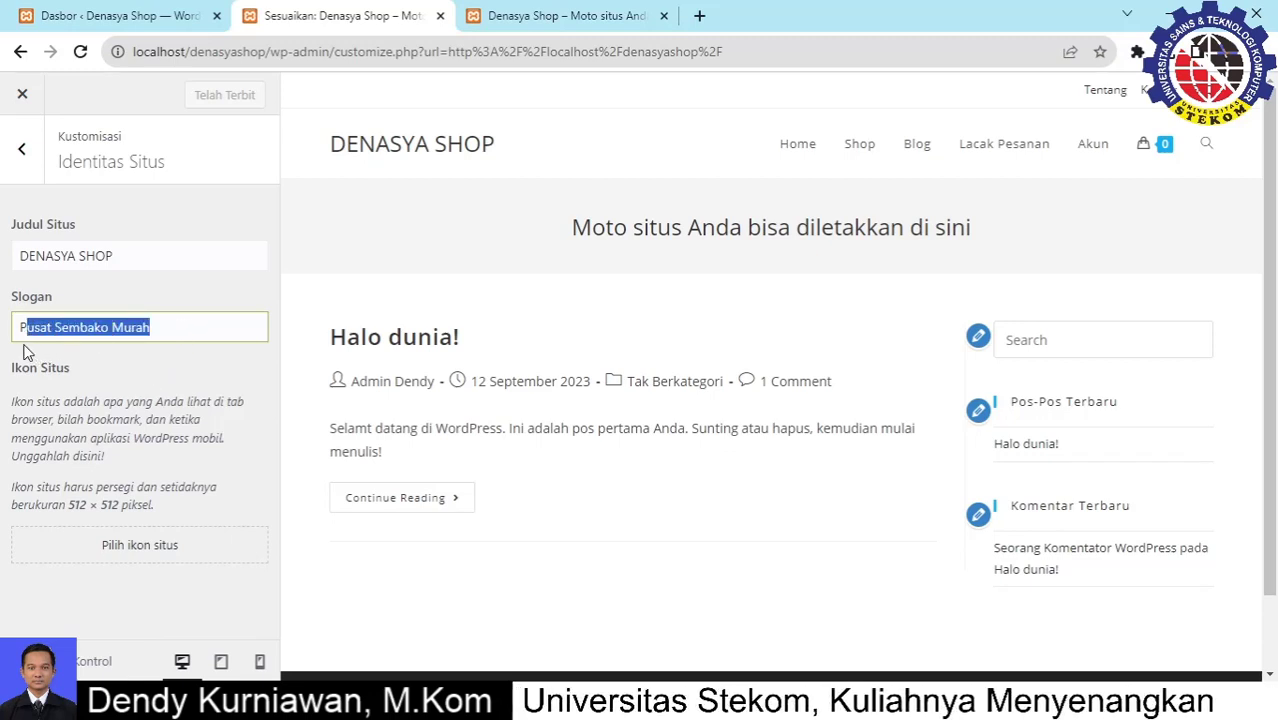
click(191, 336)
text(dan Berku)
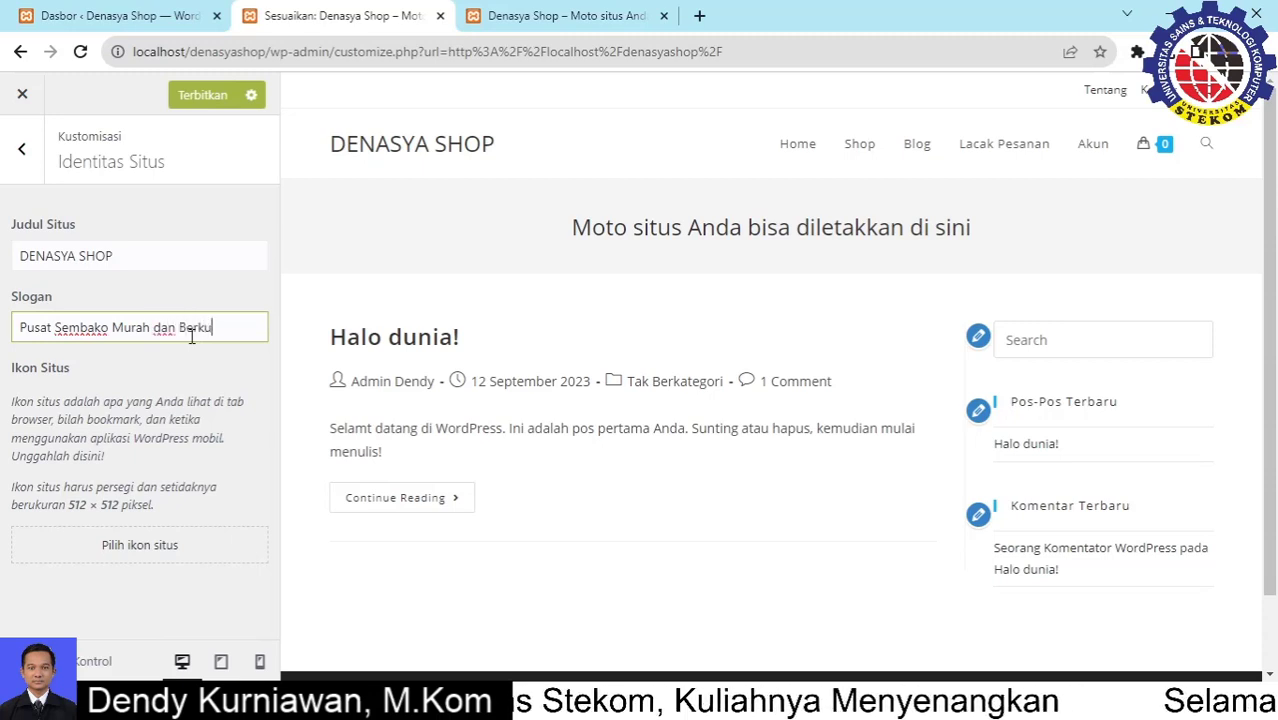
text(alitas)
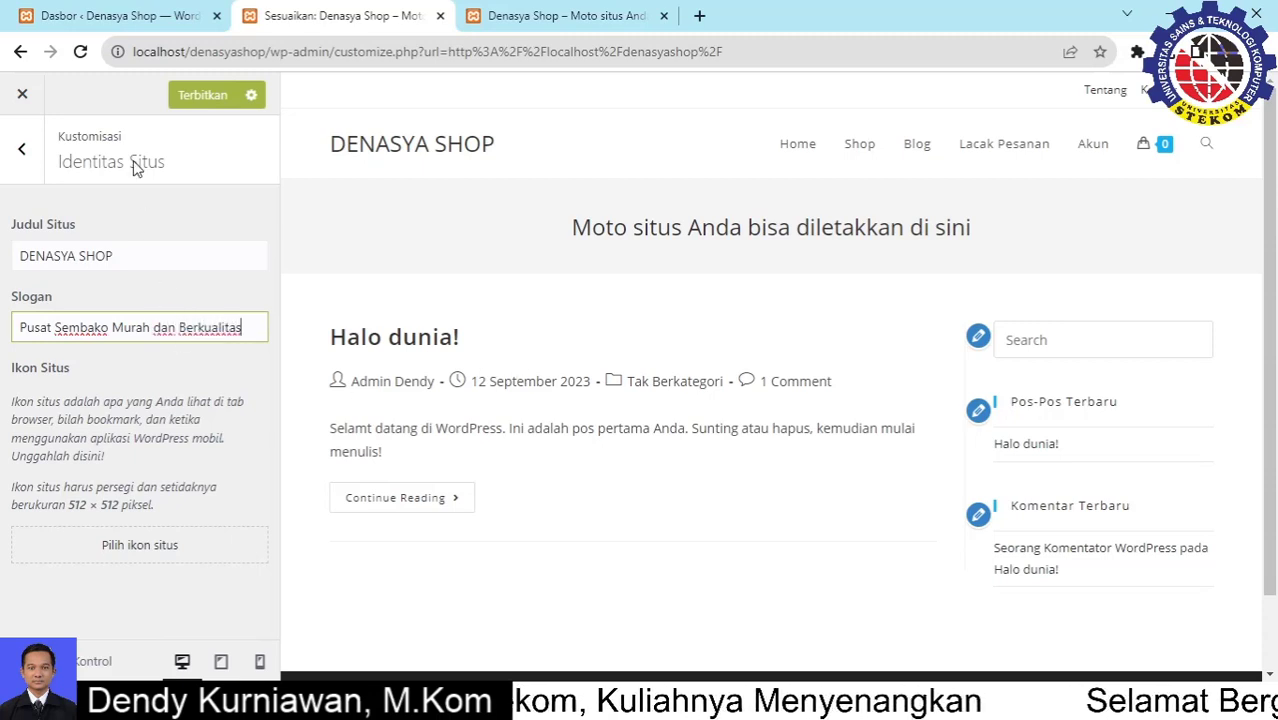
click(191, 101)
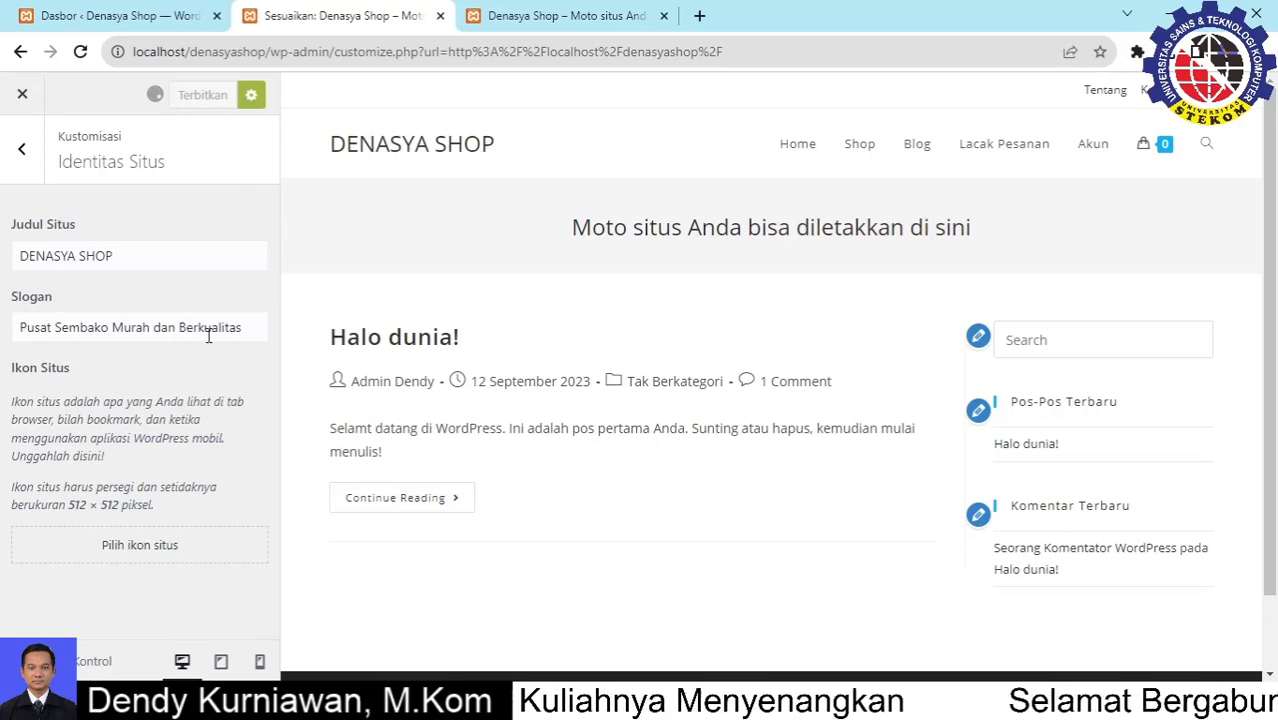
Reload the shop's front page to compare its slogan banner with the customizer preview, and leave the Identitas Situs settings
click(548, 16)
click(79, 52)
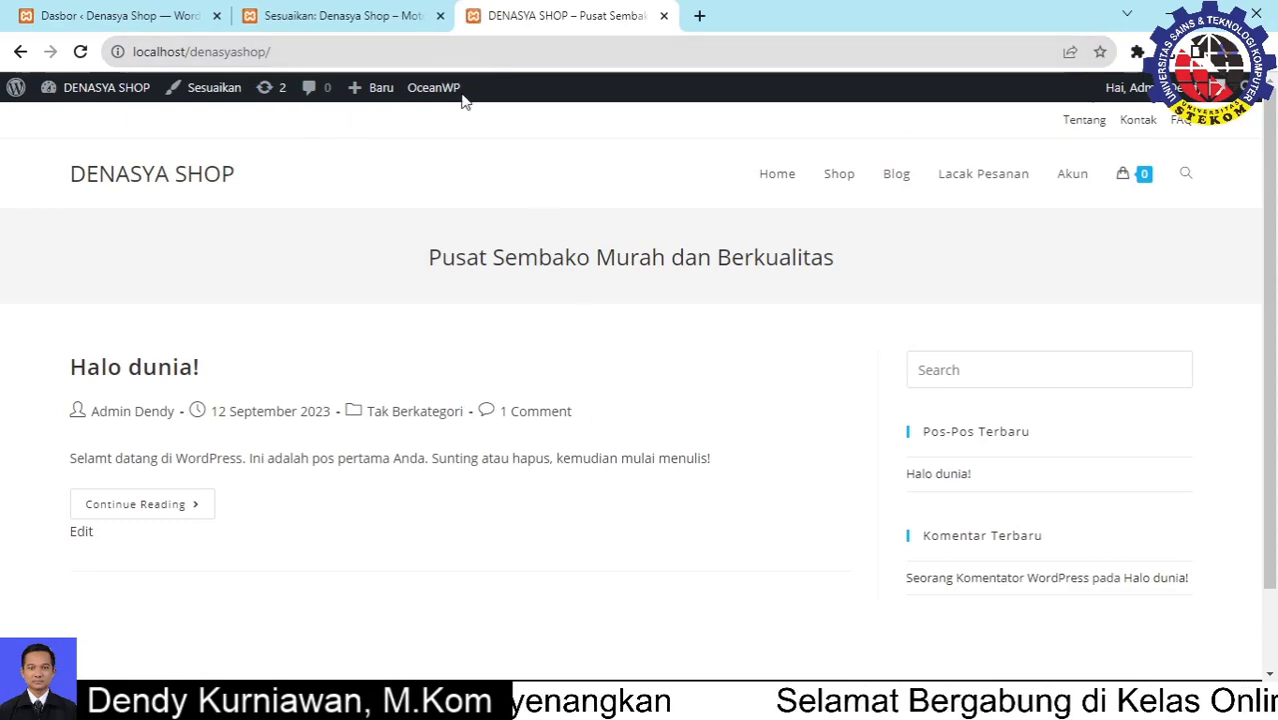
click(376, 12)
drag(570, 228, 1021, 248)
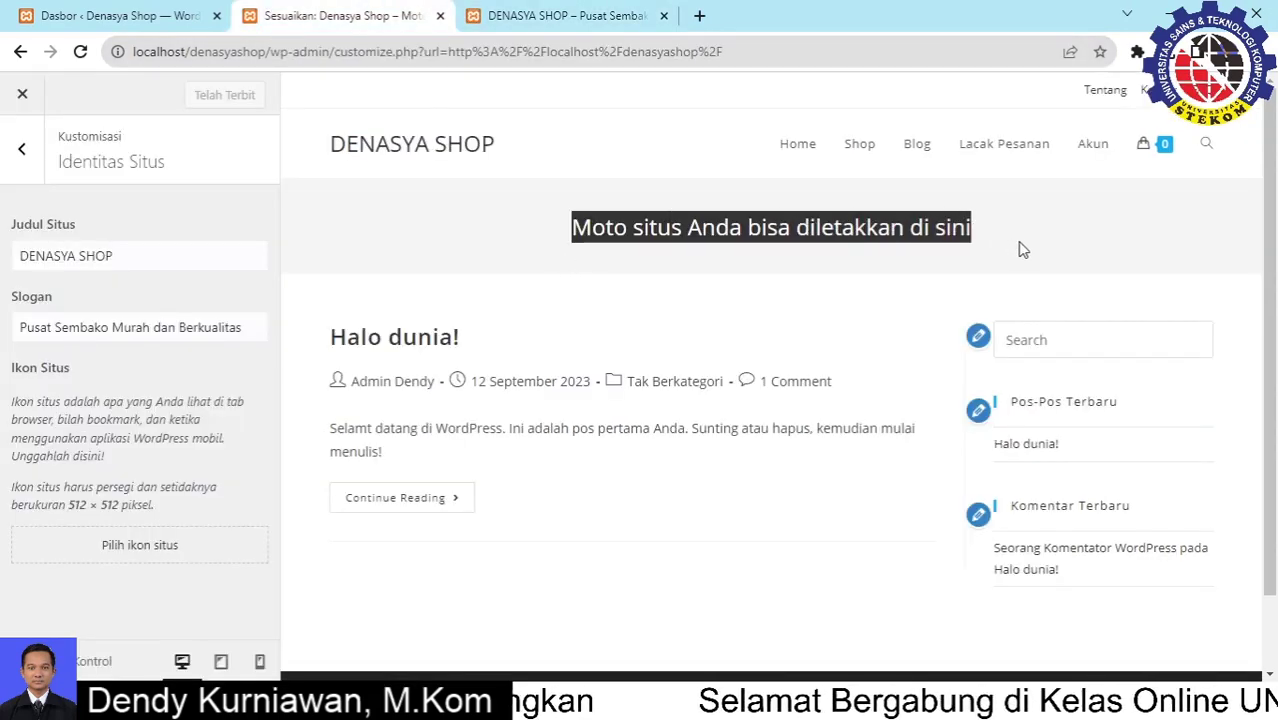
drag(930, 229, 590, 226)
click(510, 16)
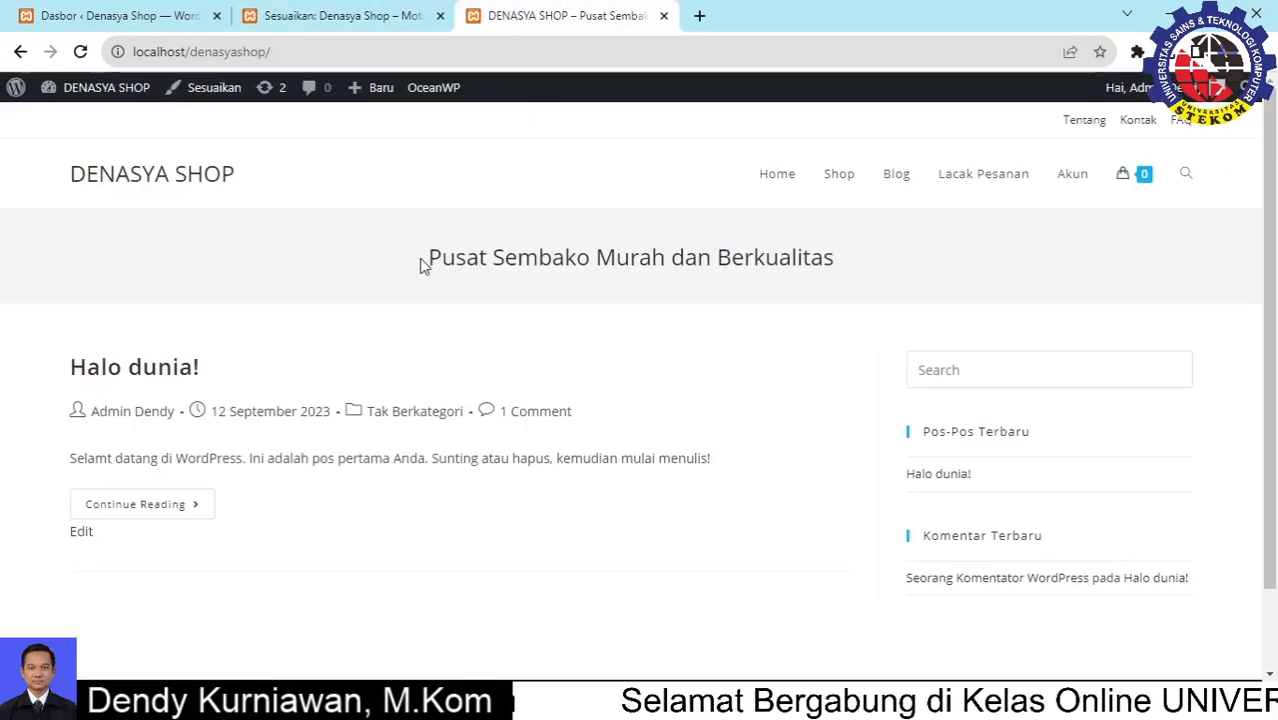
drag(422, 260, 861, 280)
click(871, 260)
click(386, 10)
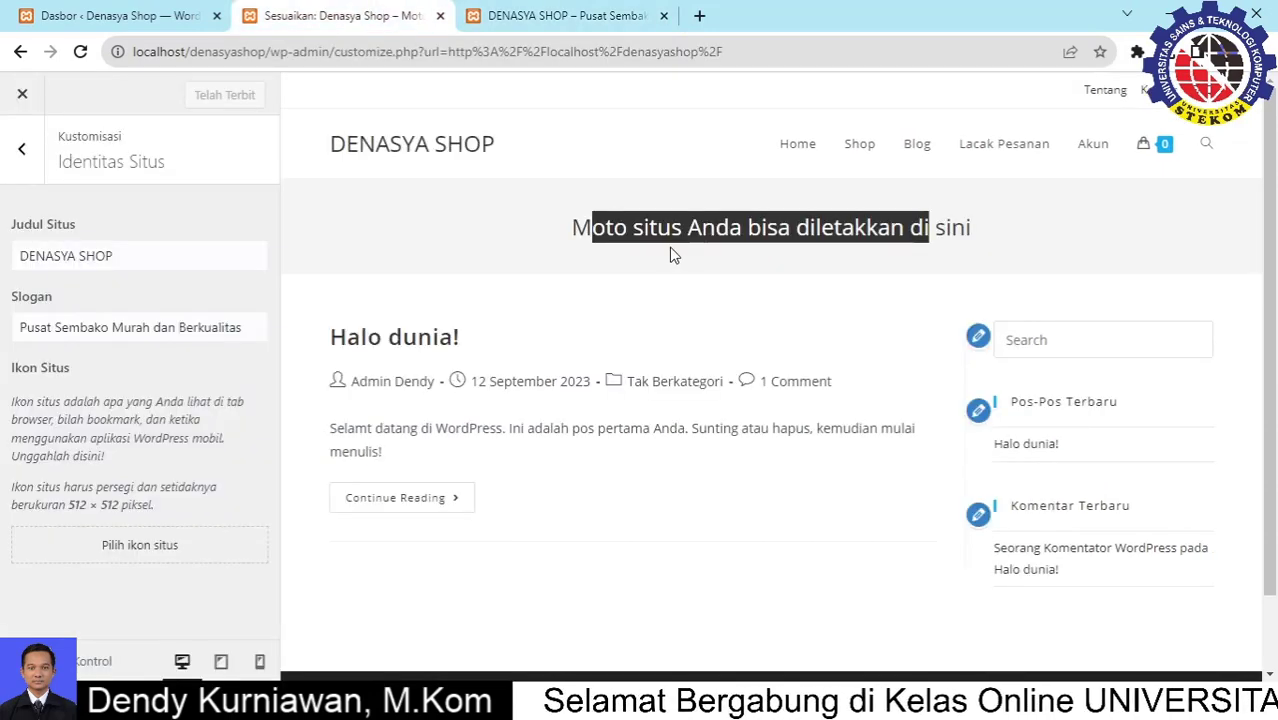
click(670, 250)
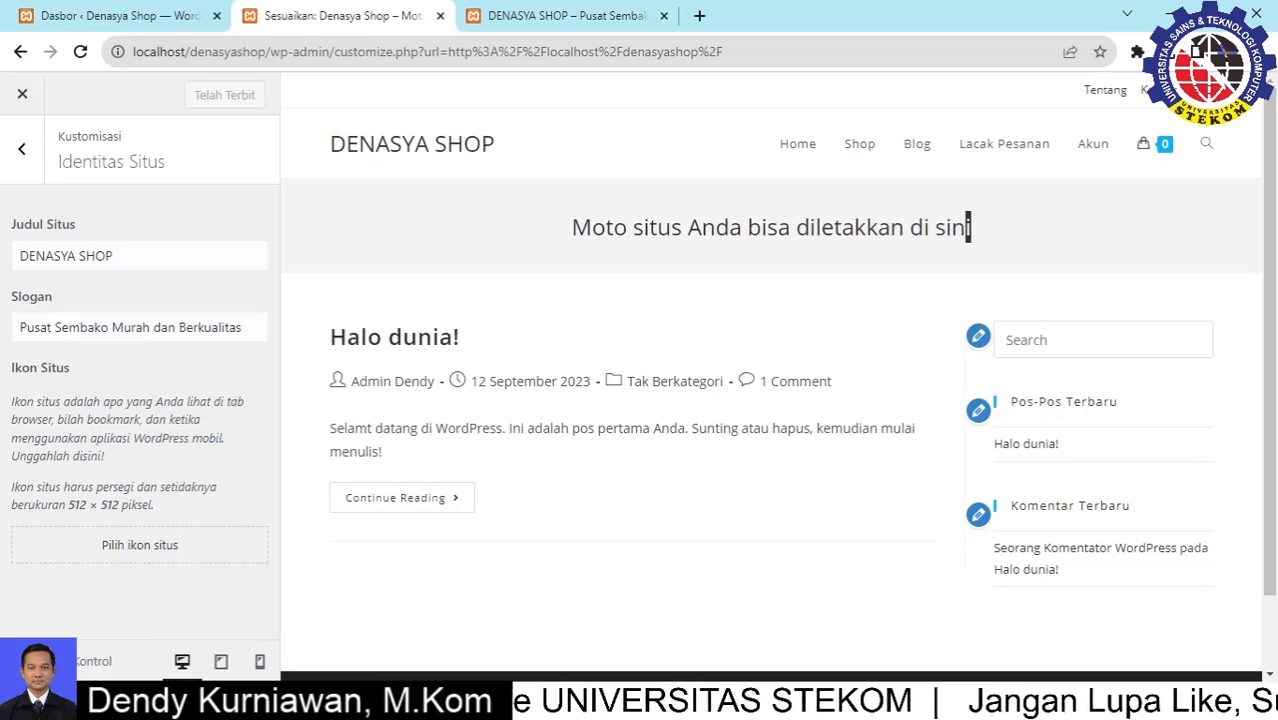
click(22, 150)
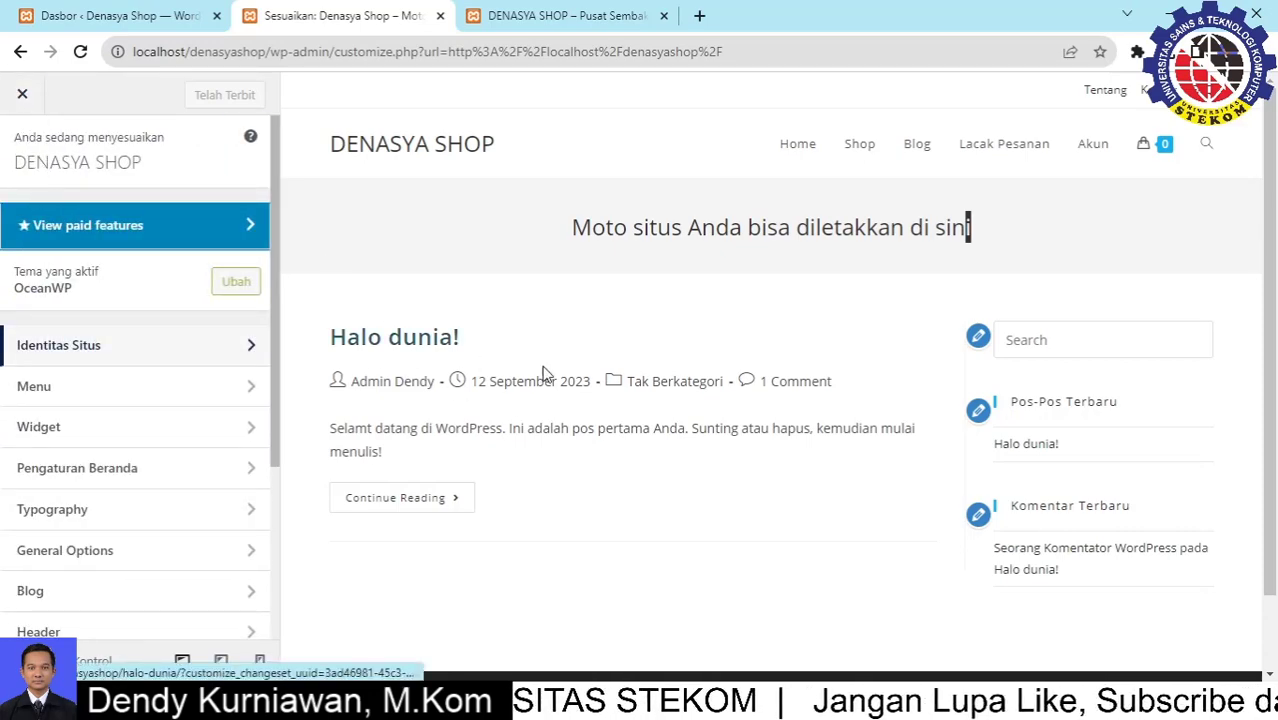